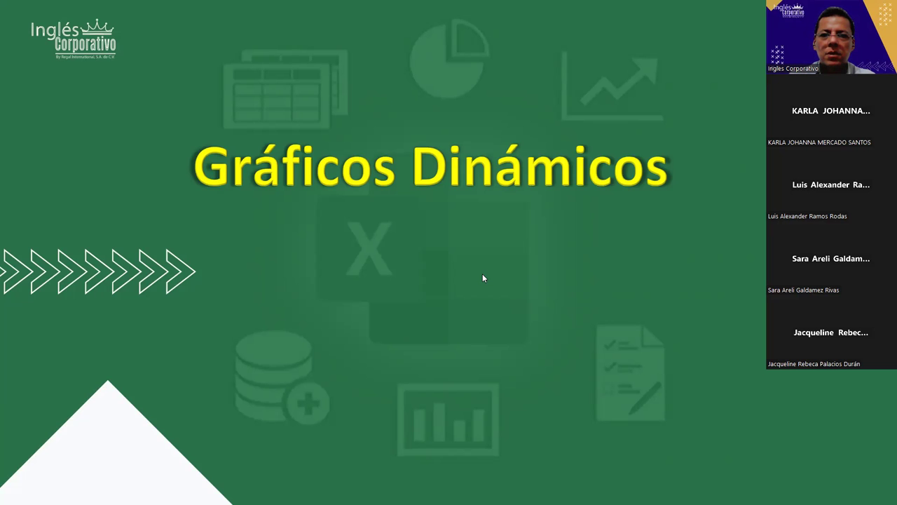
- Advance the slideshow to the Objetivo slide, then switch over to the Excel workbook
{"action": "left_click", "coordinate": [510, 285]}
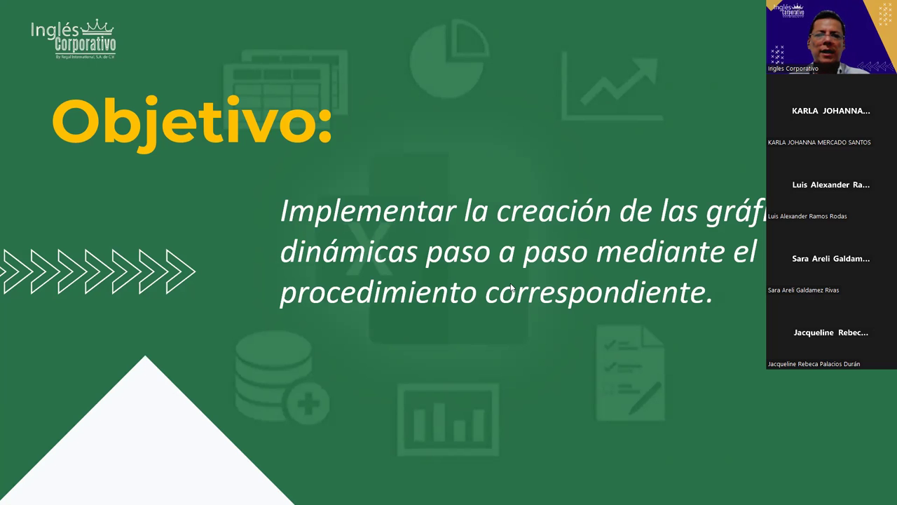
{"action": "key", "text": "alt+Tab"}
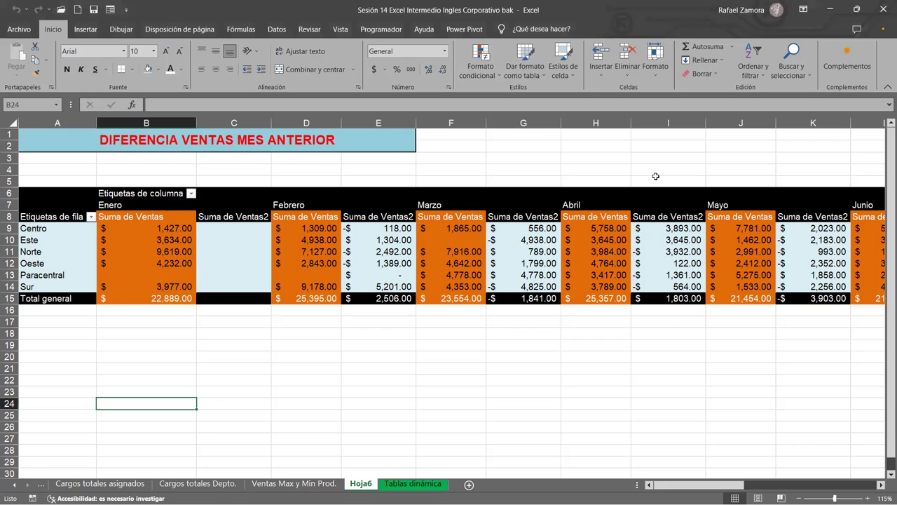
- Dismiss the warning and rename the Hoja6 sheet to 'Diferencia ventas mes anterior'
{"action": "left_click", "coordinate": [520, 282]}
{"action": "double_click", "coordinate": [359, 483]}
{"action": "type", "text": "Diferencia ventas mes anterior"}
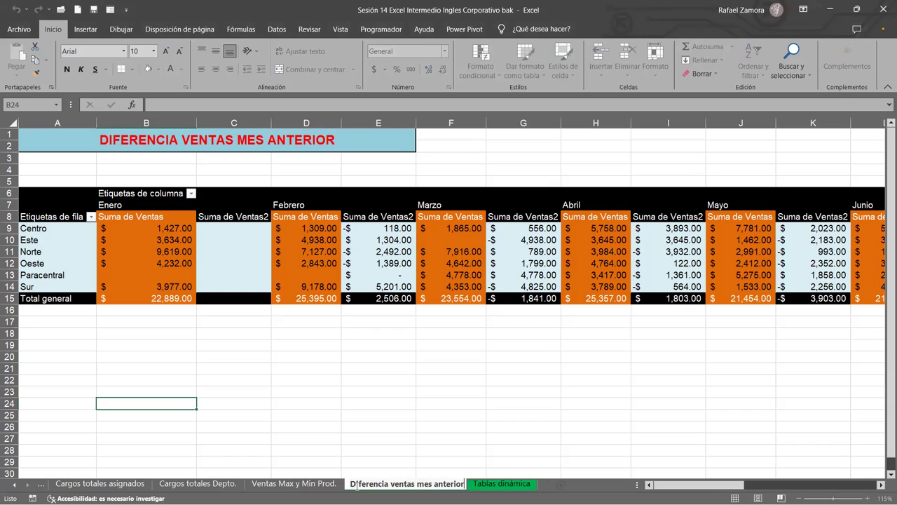
{"action": "left_click", "coordinate": [410, 402]}
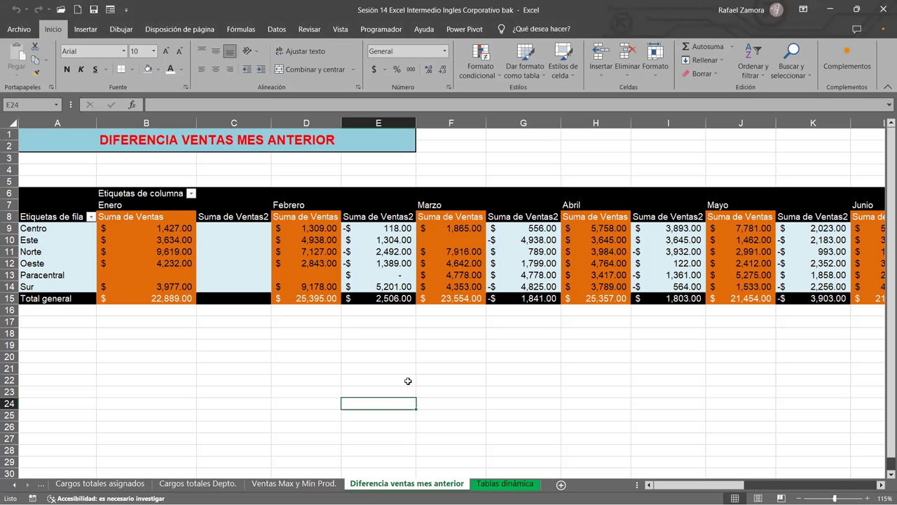
- Browse the Ventas Max y Min Prod. and Cargos totales Depto. sheets, returning to Diferencia ventas mes anterior
{"action": "left_click", "coordinate": [288, 483]}
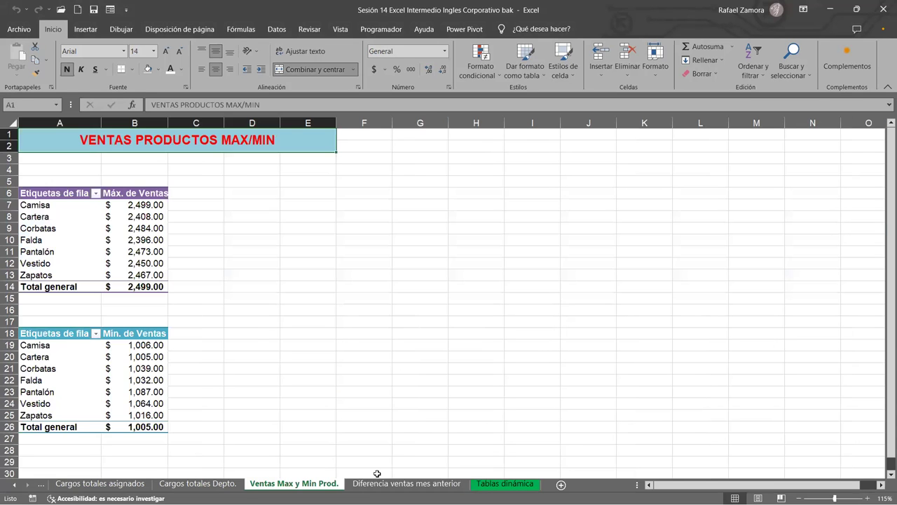
{"action": "left_click", "coordinate": [382, 482]}
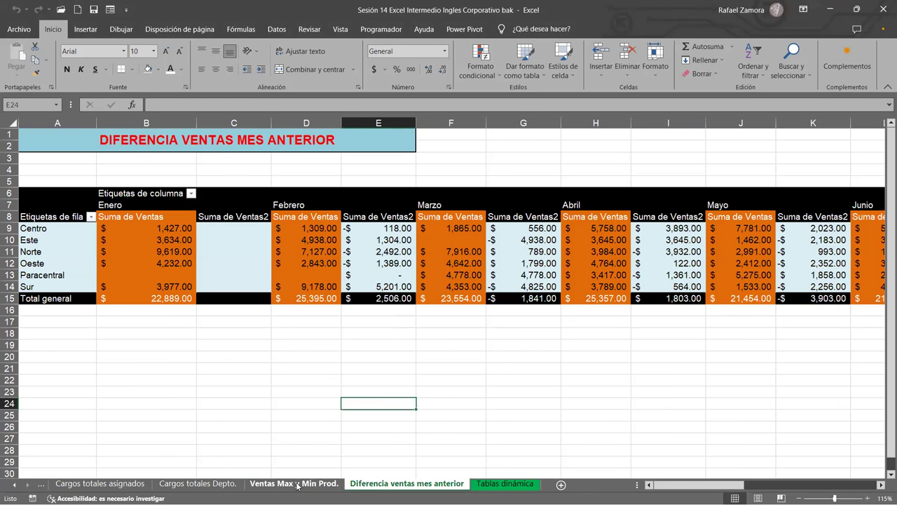
{"action": "left_click", "coordinate": [301, 483]}
{"action": "left_click", "coordinate": [214, 484]}
{"action": "left_click", "coordinate": [294, 483]}
{"action": "left_click", "coordinate": [391, 484]}
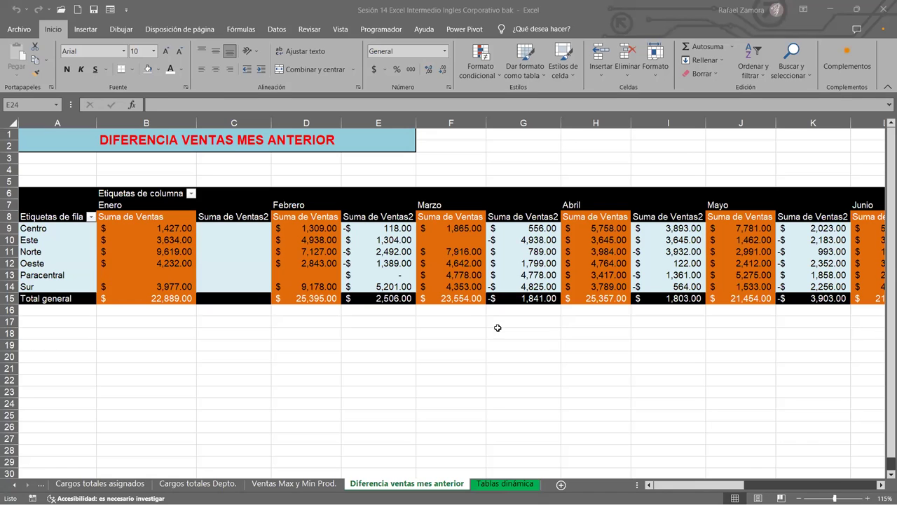
- Insert a pivot table from the Tablas dinámica employee data ($A$1:$J$151) on a new worksheet
{"action": "left_click", "coordinate": [479, 486]}
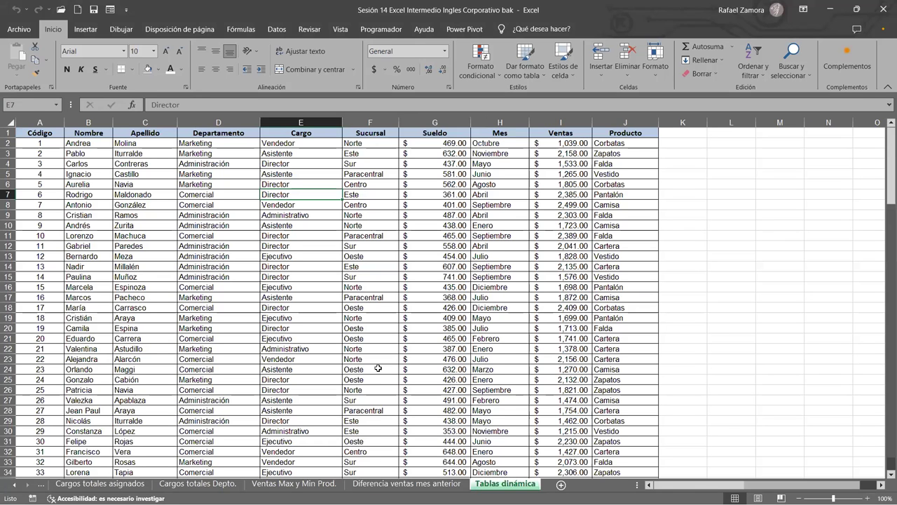
{"action": "left_click", "coordinate": [242, 328]}
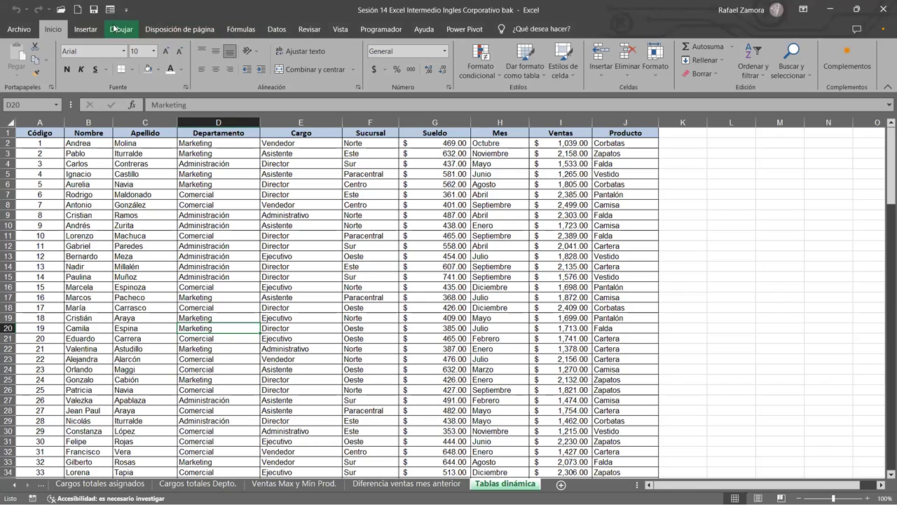
{"action": "left_click", "coordinate": [81, 34]}
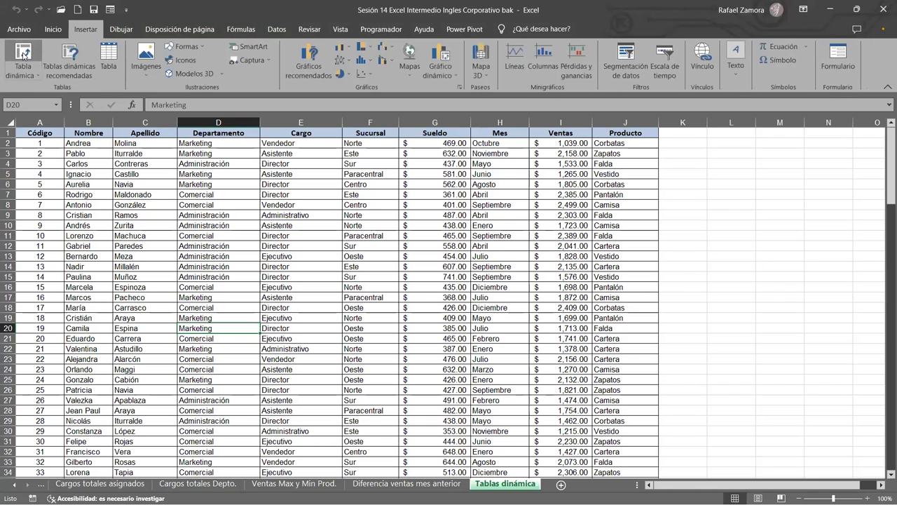
{"action": "left_click", "coordinate": [23, 55]}
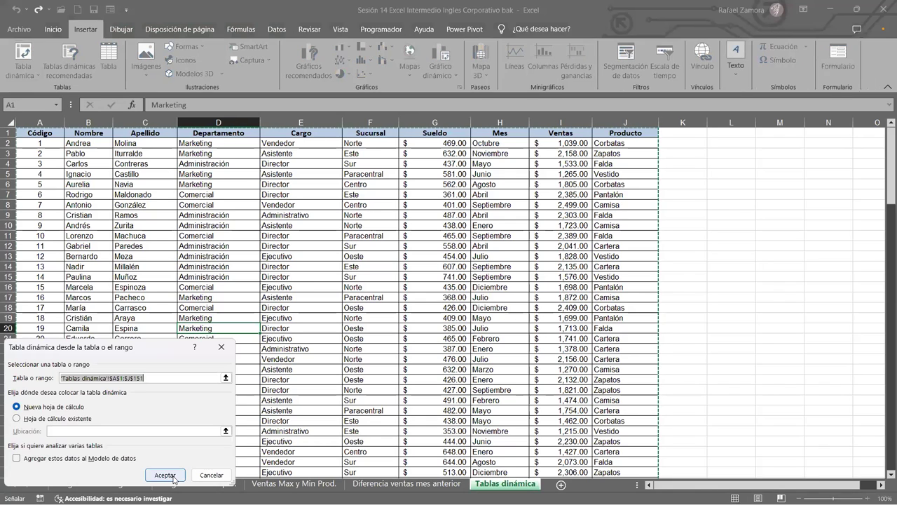
{"action": "key", "text": "Return"}
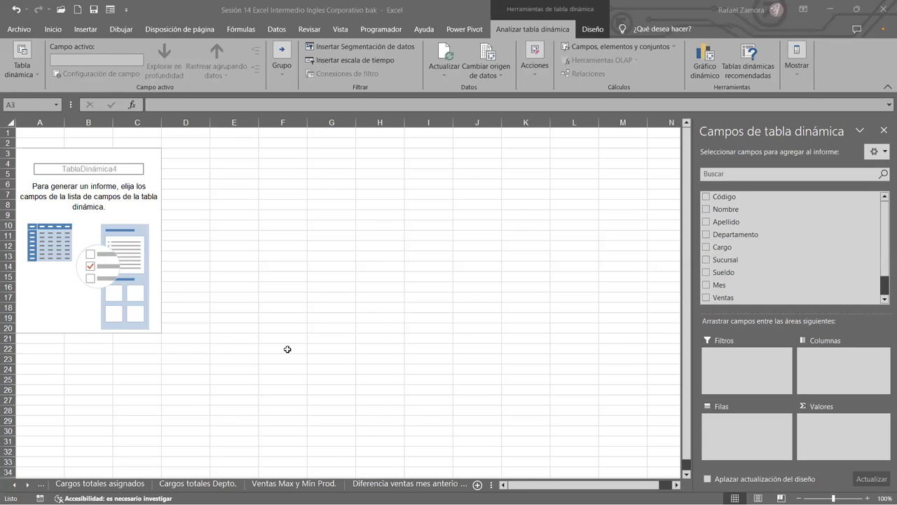
- Insert two blank rows above the new pivot table at row 3
{"action": "left_click", "coordinate": [27, 485]}
{"action": "left_click", "coordinate": [26, 485]}
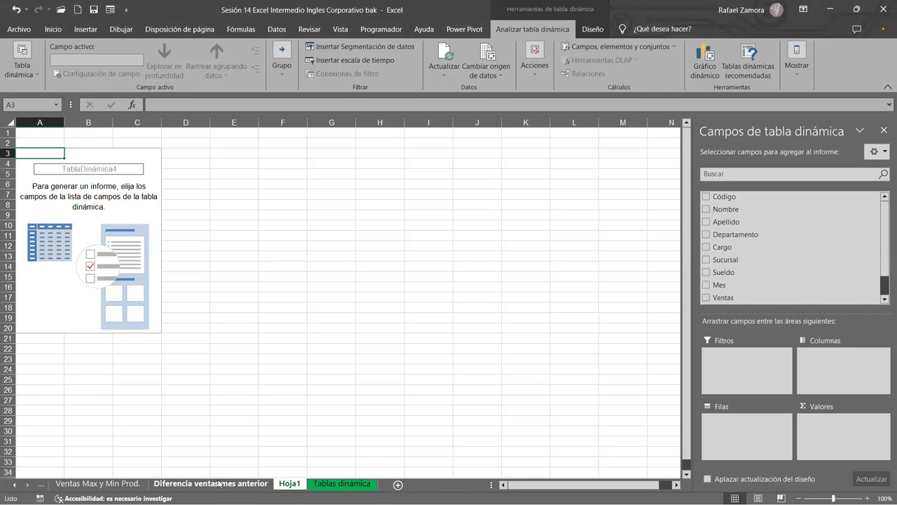
{"action": "left_click", "coordinate": [221, 483]}
{"action": "left_click", "coordinate": [290, 484]}
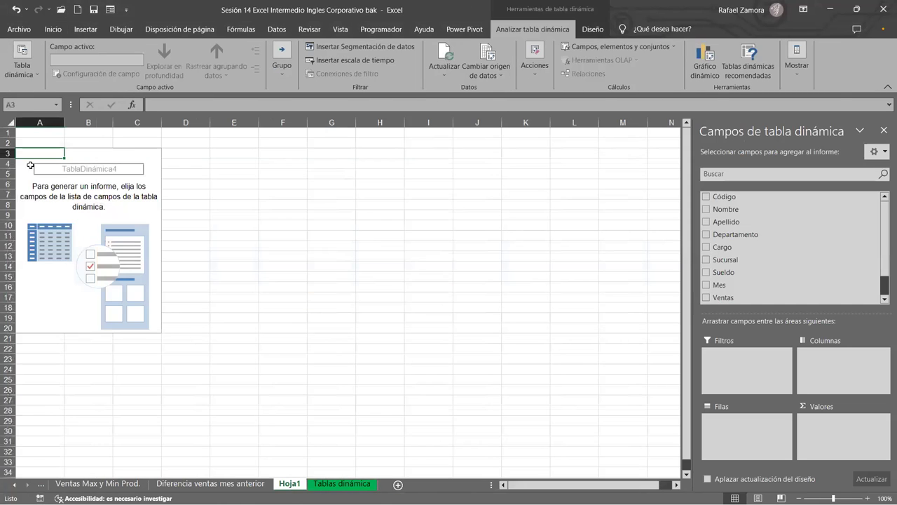
{"action": "left_click", "coordinate": [8, 153]}
{"action": "key", "text": "ctrl+plus"}
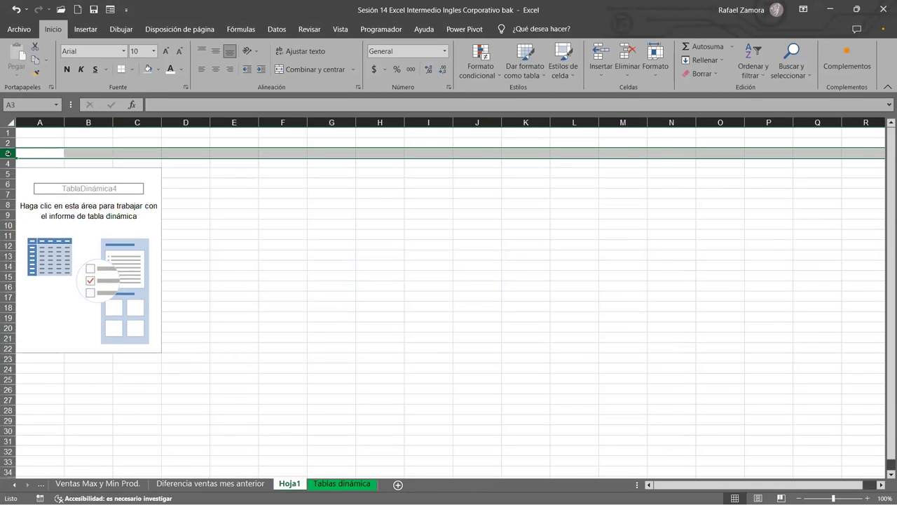
{"action": "key", "text": "ctrl+plus"}
- Copy the banner title from Diferencia ventas mes anterior into A1 and retitle it 'AGRUPACIONES'
{"action": "left_click", "coordinate": [210, 484]}
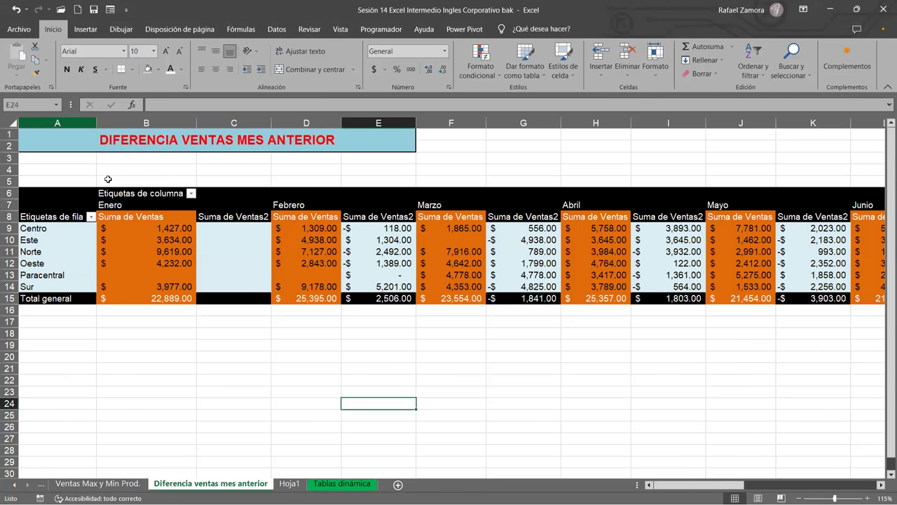
{"action": "key", "text": "ctrl+c"}
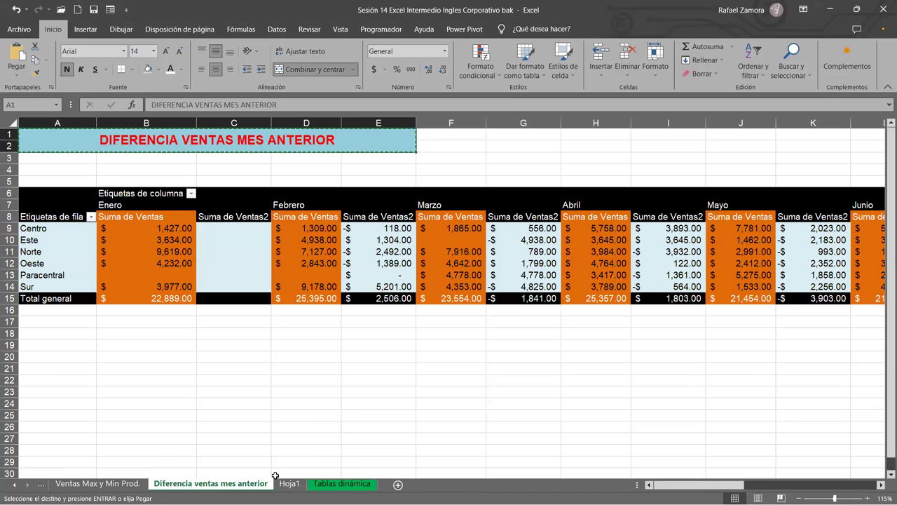
{"action": "left_click", "coordinate": [290, 484]}
{"action": "left_click", "coordinate": [42, 133]}
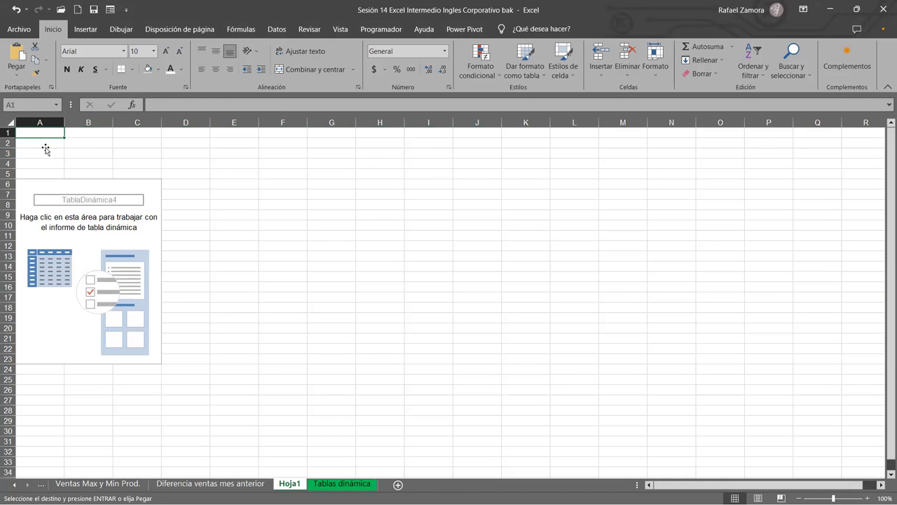
{"action": "key", "text": "ctrl+v"}
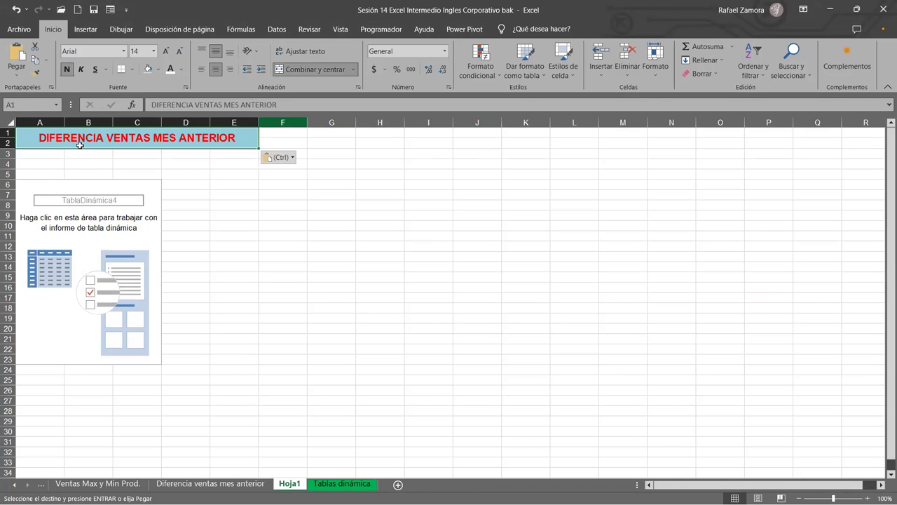
{"action": "double_click", "coordinate": [145, 137]}
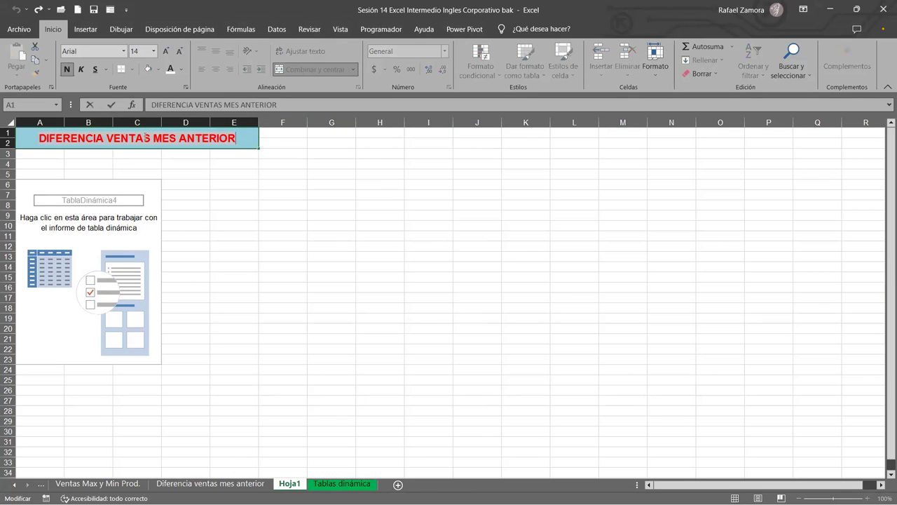
{"action": "type", "text": "AGRUPACIONES"}
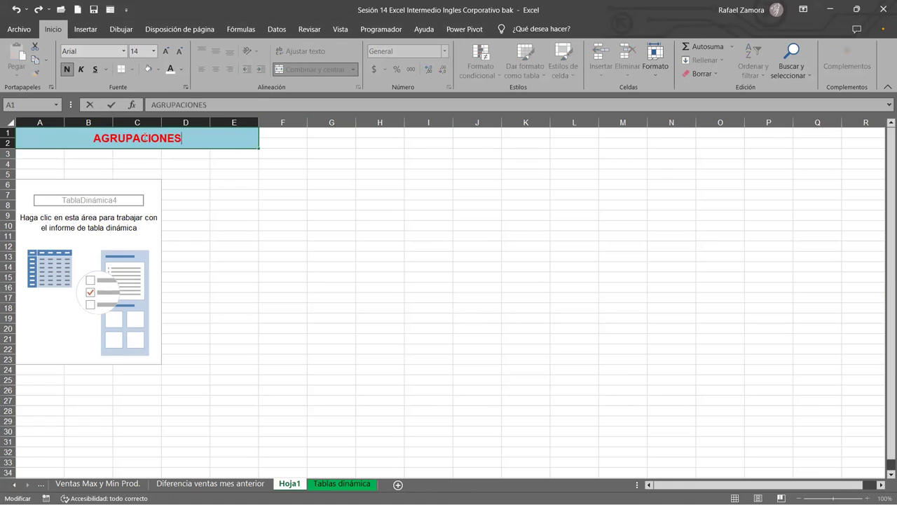
{"action": "key", "text": "Return"}
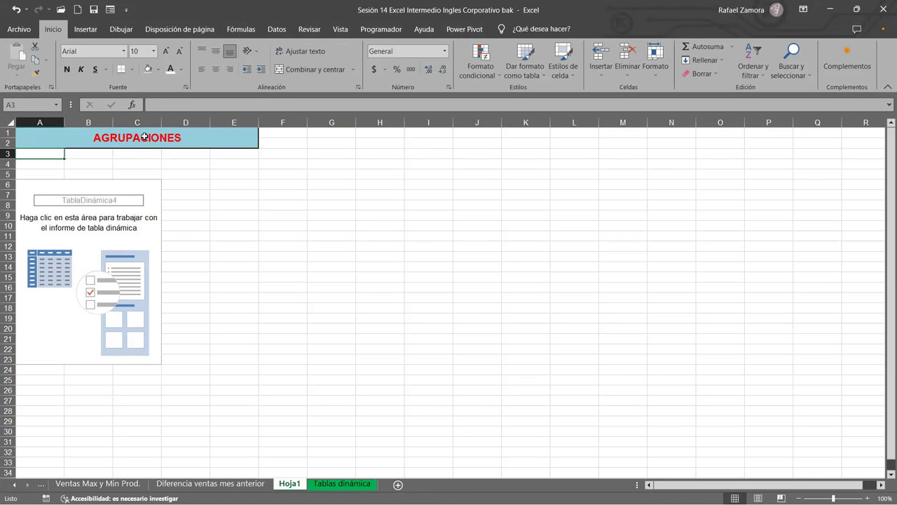
{"action": "left_click", "coordinate": [343, 348]}
- Rename the Hoja1 sheet to 'Agrupaciones'
{"action": "double_click", "coordinate": [286, 483]}
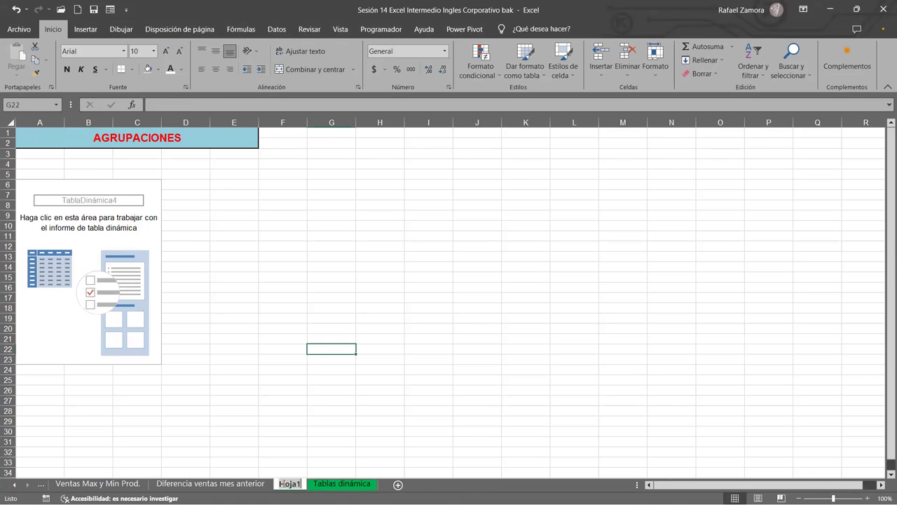
{"action": "type", "text": "Agrupaciones"}
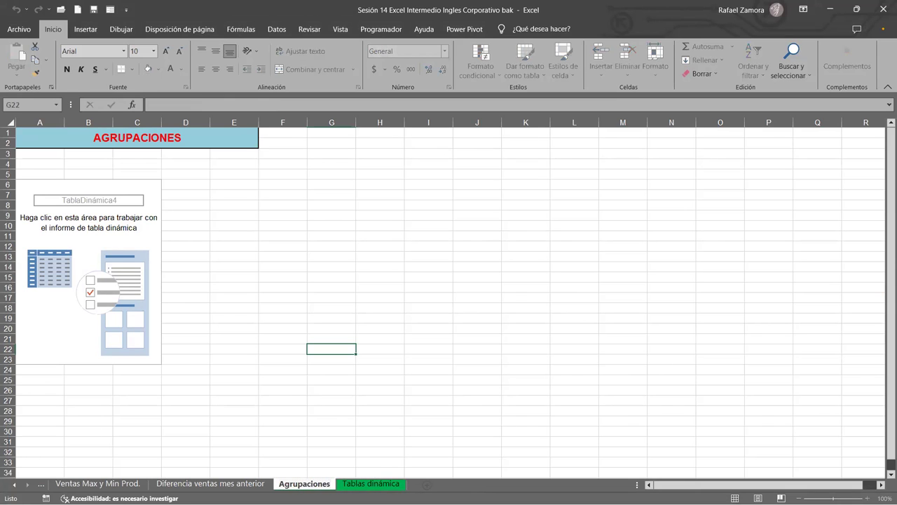
{"action": "key", "text": "Return"}
- Try Mes and Nombre in the pivot rows, leaving Suma de Ventas listed by employee Nombre
{"action": "left_click", "coordinate": [76, 233]}
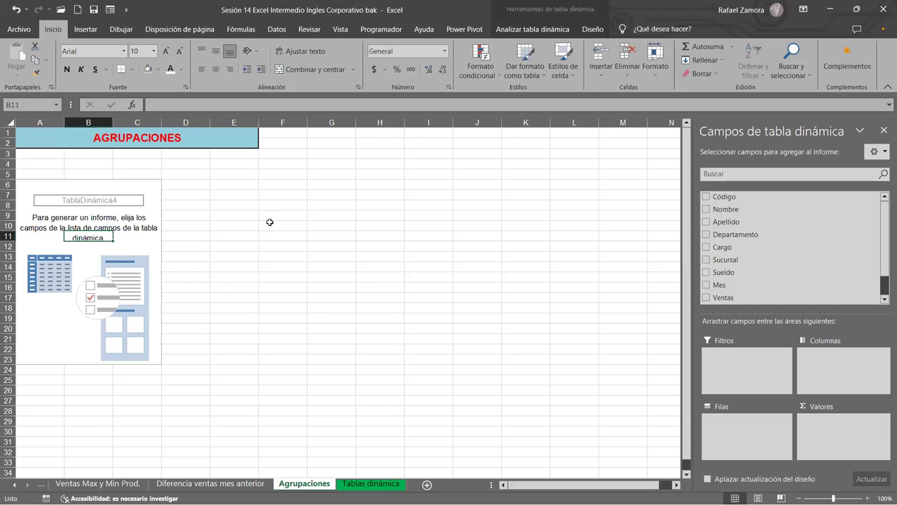
{"action": "key", "text": "Right"}
{"action": "key", "text": "Right"}
{"action": "key", "text": "Left"}
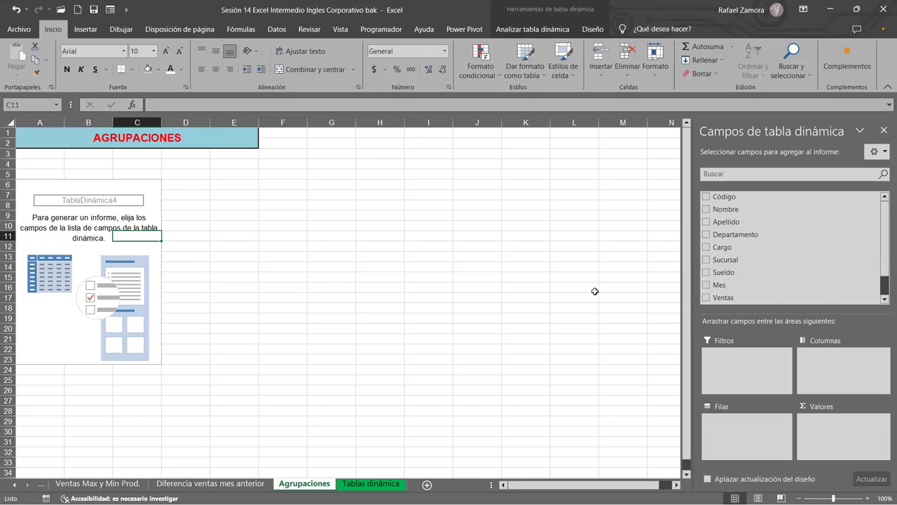
{"action": "mouse_move", "coordinate": [728, 299]}
{"action": "left_mouse_down"}
{"action": "mouse_move", "coordinate": [734, 293]}
{"action": "mouse_move", "coordinate": [839, 437]}
{"action": "mouse_move", "coordinate": [836, 429]}
{"action": "left_mouse_up"}
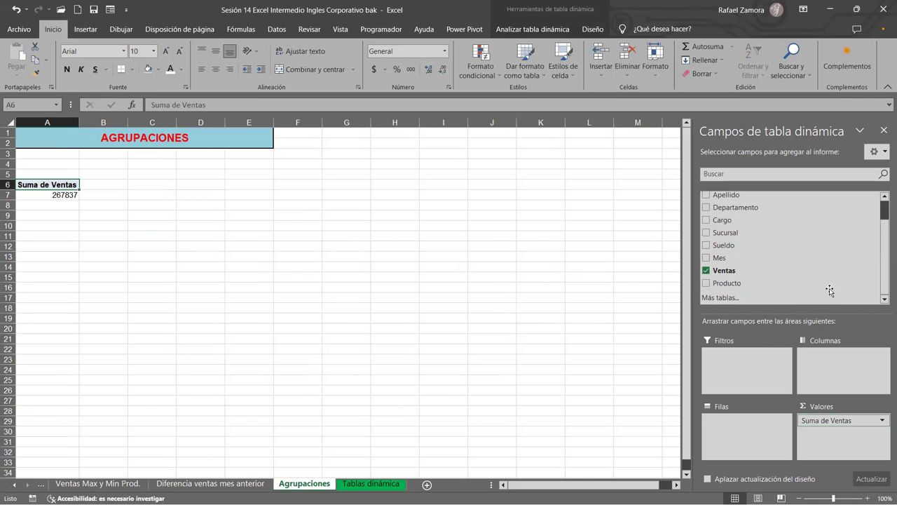
{"action": "left_click_drag", "start_coordinate": [725, 258], "coordinate": [757, 438]}
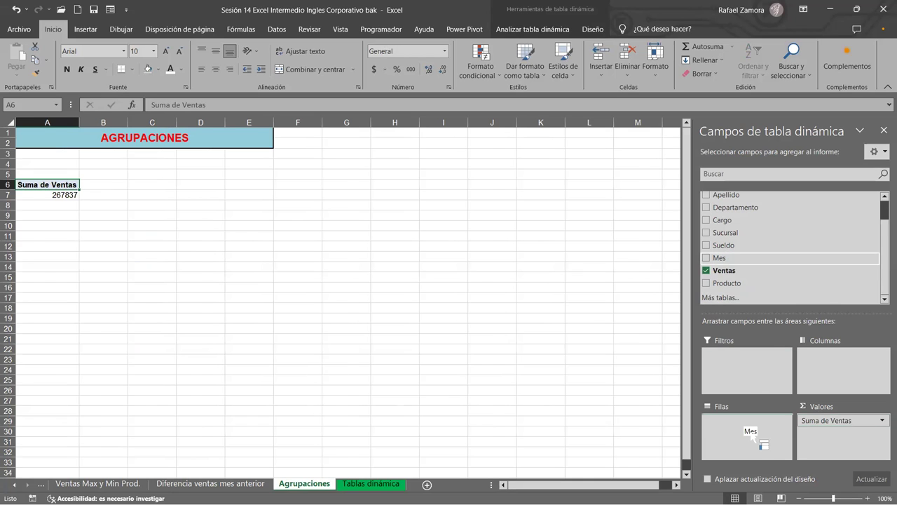
{"action": "left_click_drag", "start_coordinate": [727, 421], "coordinate": [763, 247]}
{"action": "left_click_drag", "start_coordinate": [722, 209], "coordinate": [747, 448]}
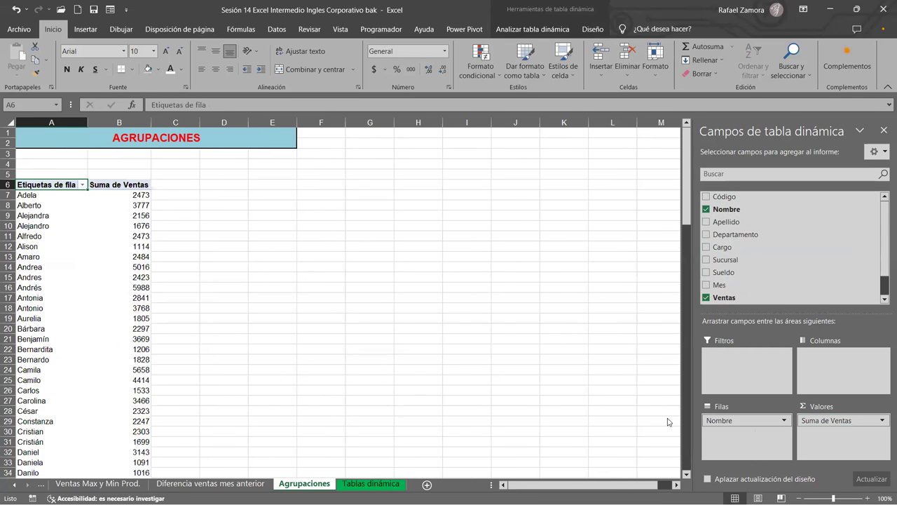
{"action": "left_click", "coordinate": [70, 199]}
- Check the Total general, then remove Nombre so sales total by month, Enero to Diciembre
{"action": "key", "text": "ctrl+Down"}
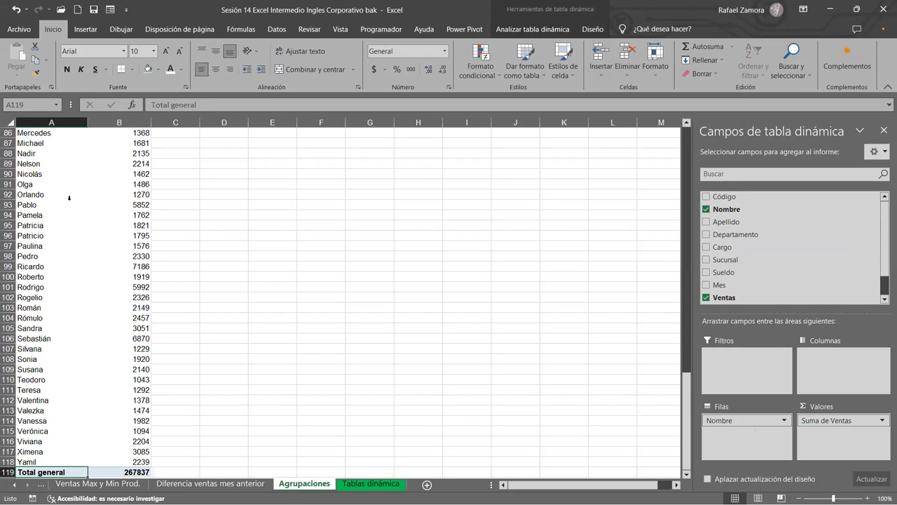
{"action": "key", "text": "shift+Up"}
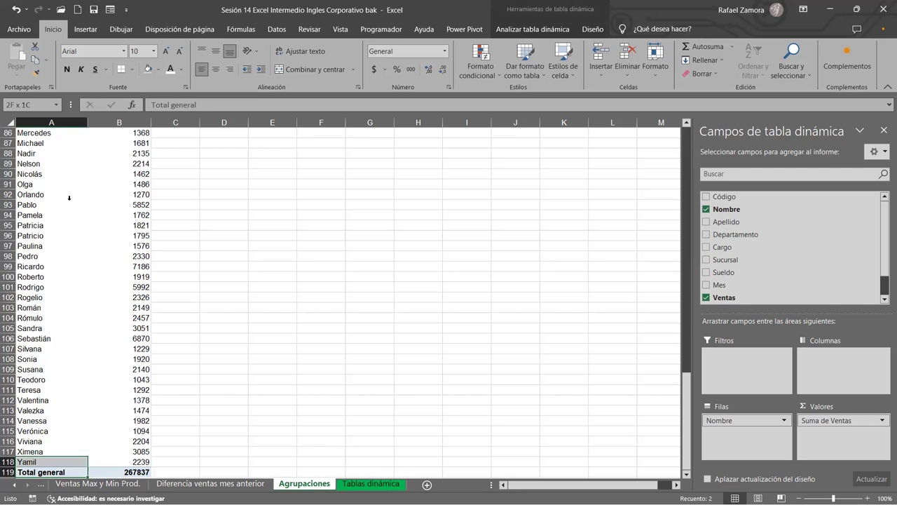
{"action": "key", "text": "ctrl+Up"}
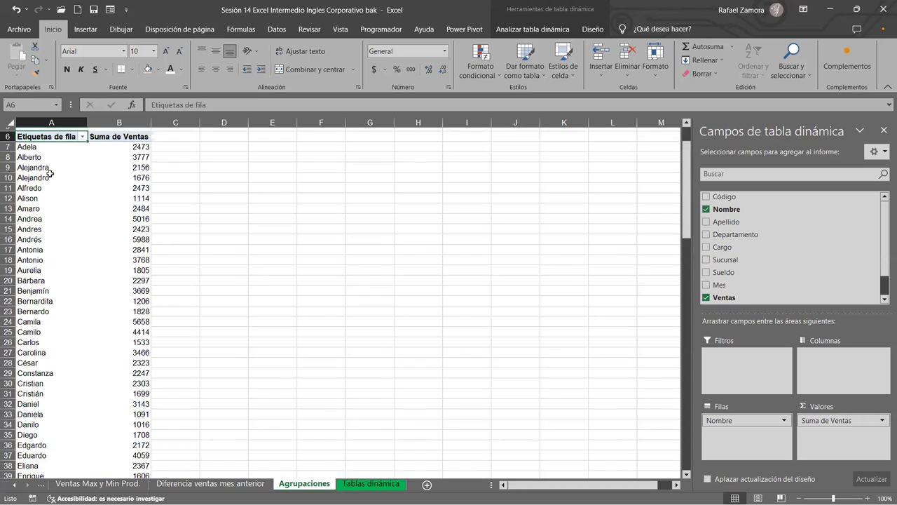
{"action": "scroll", "coordinate": [50, 173], "scroll_direction": "up", "scroll_amount": 2}
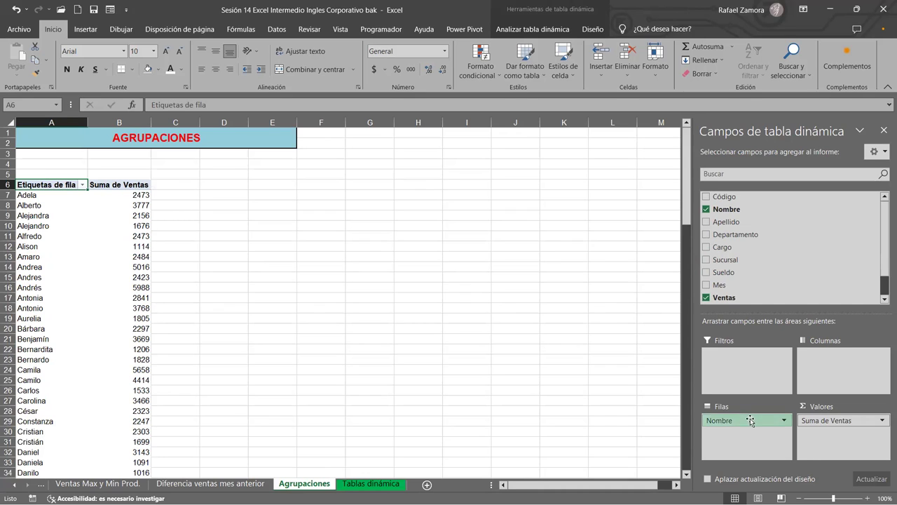
{"action": "mouse_move", "coordinate": [750, 419]}
{"action": "left_mouse_down"}
{"action": "mouse_move", "coordinate": [782, 284]}
{"action": "mouse_move", "coordinate": [747, 436]}
{"action": "left_mouse_up"}
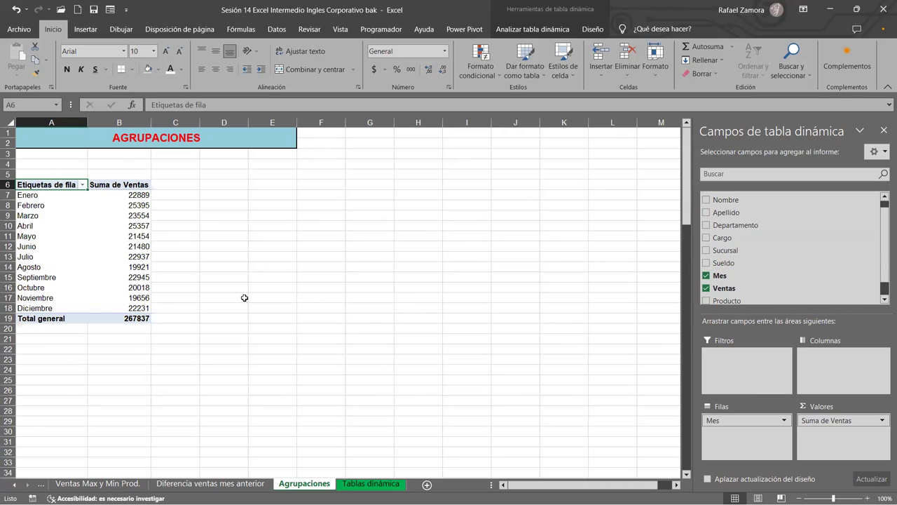
{"action": "scroll", "coordinate": [245, 298], "scroll_direction": "up", "scroll_amount": 1}
{"action": "left_click", "coordinate": [141, 263]}
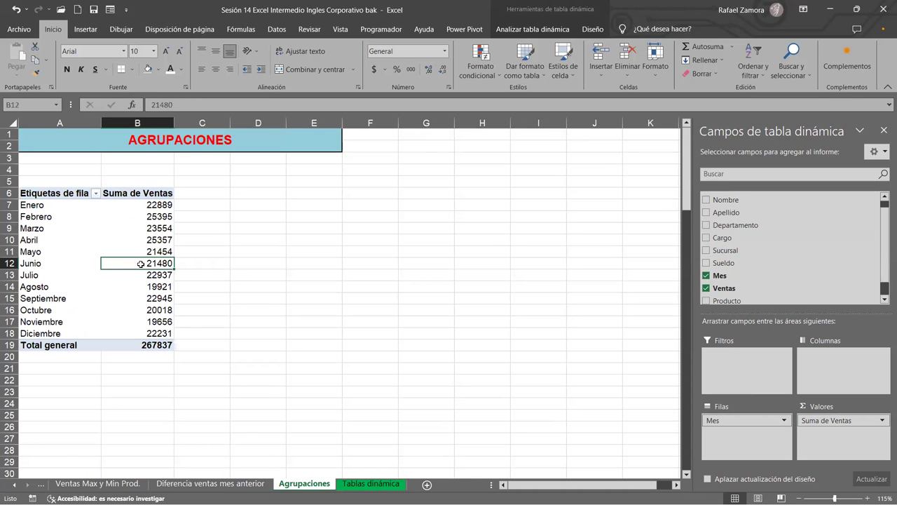
- Format the Suma de Ventas values as Contabilidad (accounting) with $
{"action": "right_click", "coordinate": [141, 263]}
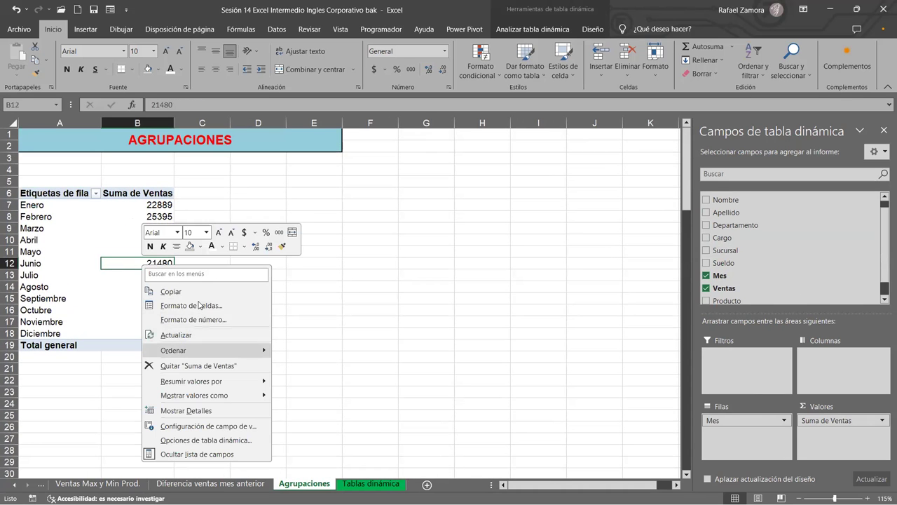
{"action": "left_click", "coordinate": [192, 319]}
{"action": "left_click", "coordinate": [67, 242]}
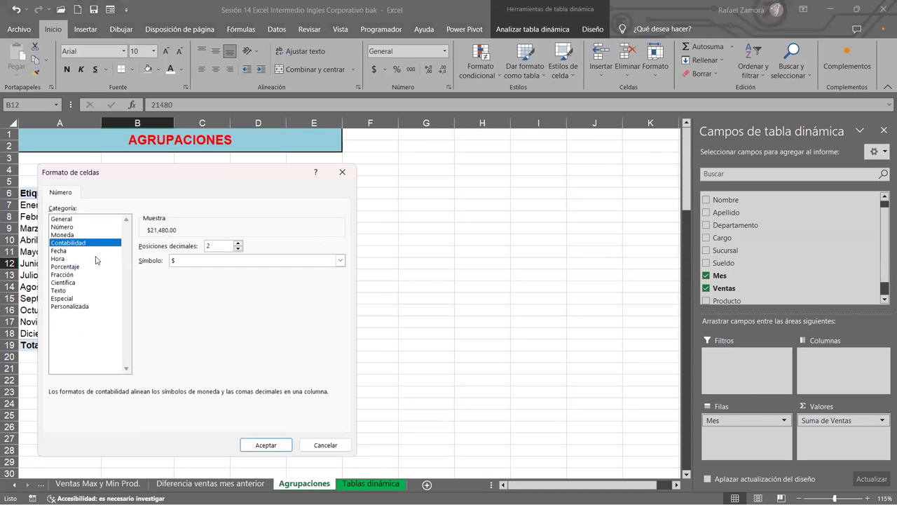
{"action": "left_click", "coordinate": [266, 444]}
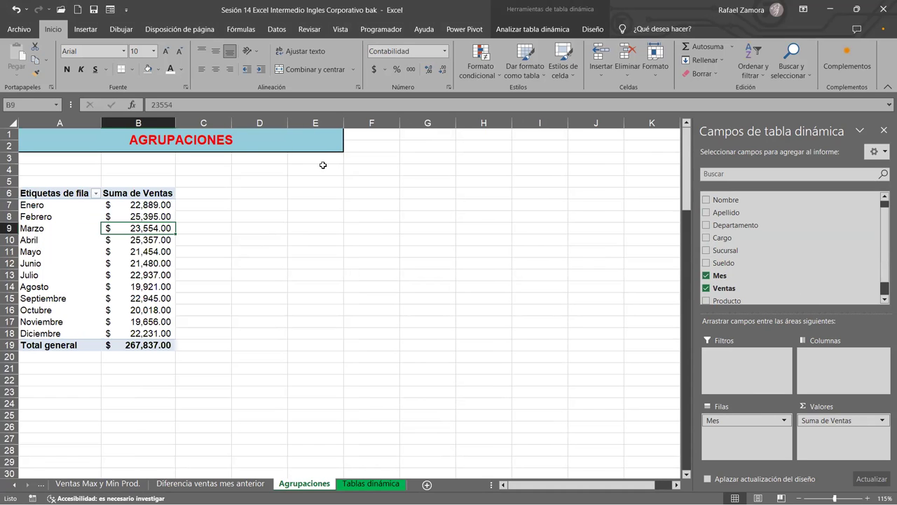
- Apply the pink medium pivot style with black headers from the Diseño styles gallery
{"action": "left_click", "coordinate": [588, 28]}
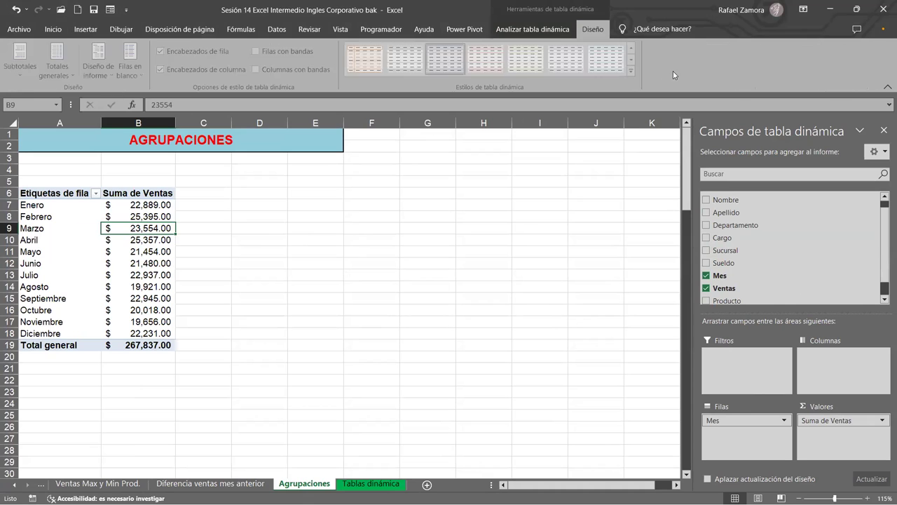
{"action": "left_click", "coordinate": [634, 72]}
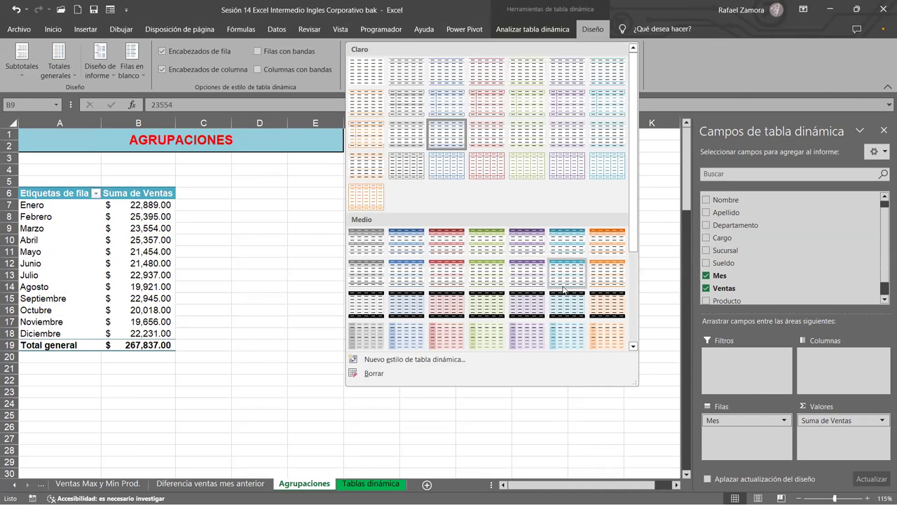
{"action": "left_click", "coordinate": [447, 307]}
{"action": "left_click", "coordinate": [260, 298]}
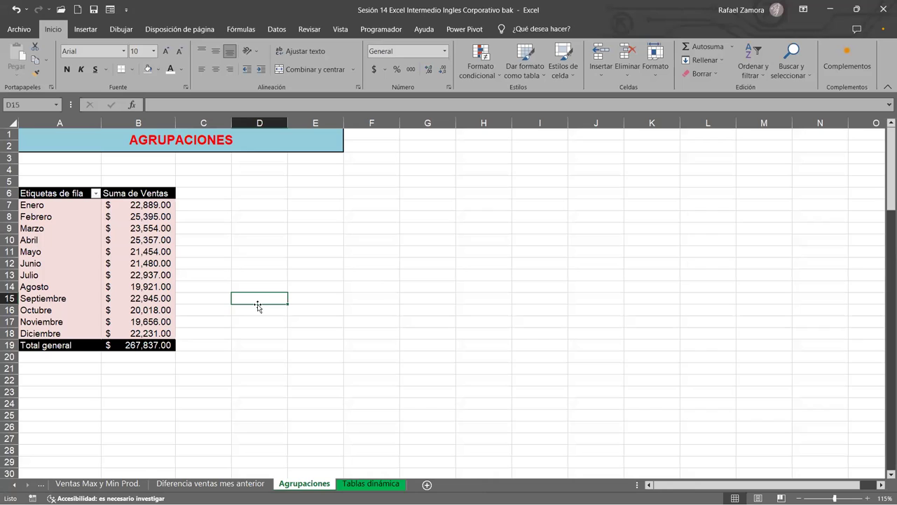
{"action": "left_click", "coordinate": [328, 233]}
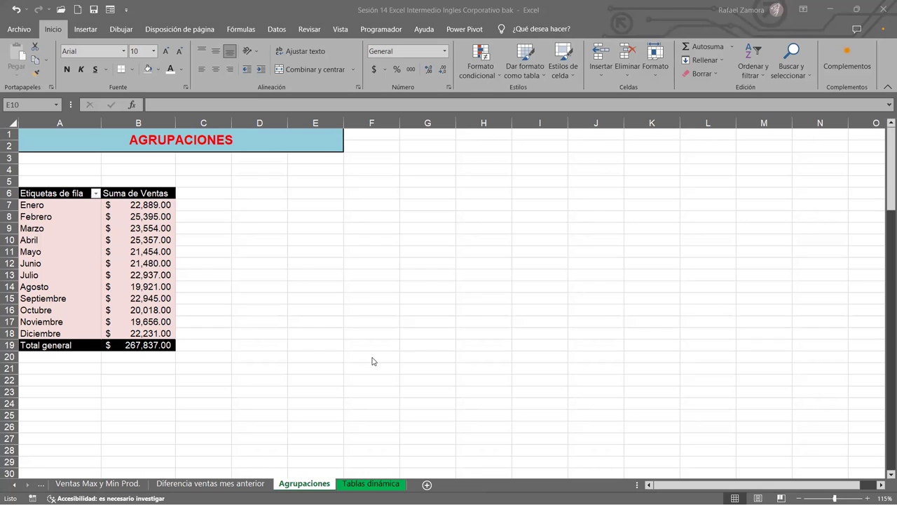
{"action": "key", "text": "alt+Tab"}
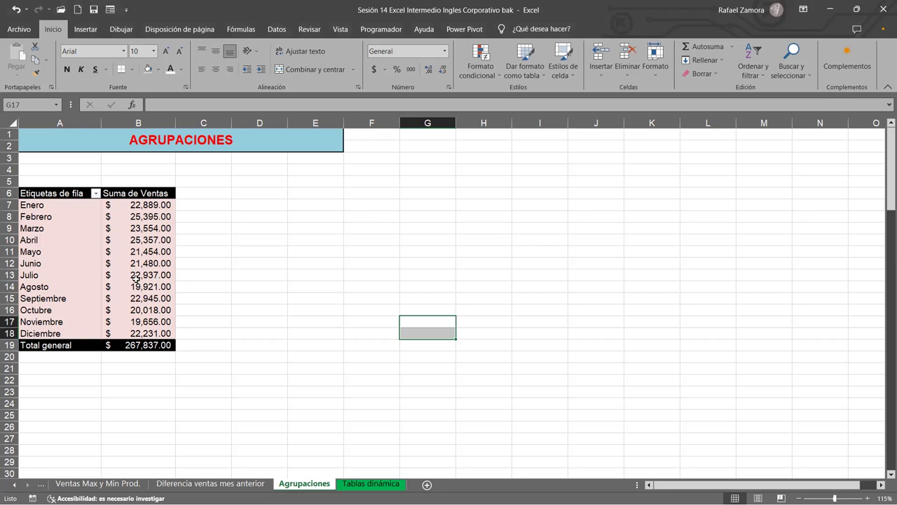
{"action": "scroll", "coordinate": [116, 283], "scroll_direction": "up", "scroll_amount": 1, "text": "ctrl"}
{"action": "scroll", "coordinate": [108, 278], "scroll_direction": "up", "scroll_amount": 1}
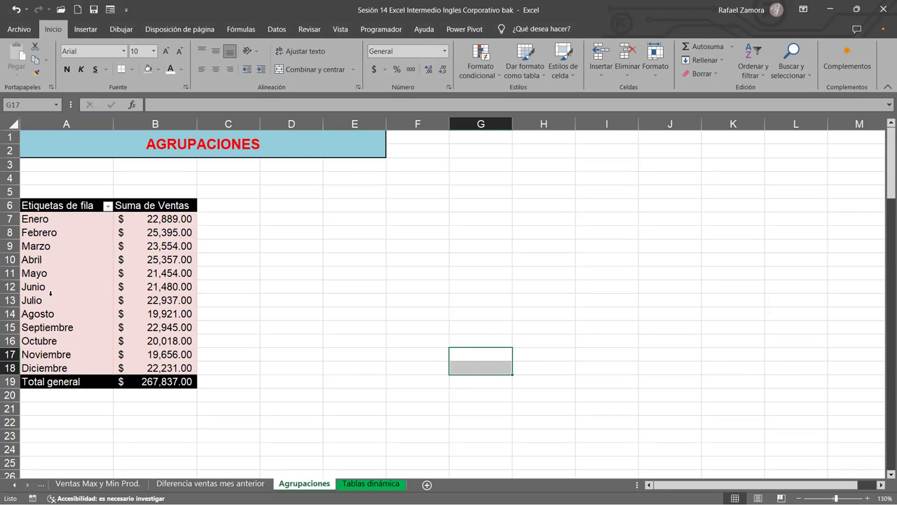
{"action": "left_click", "coordinate": [150, 284]}
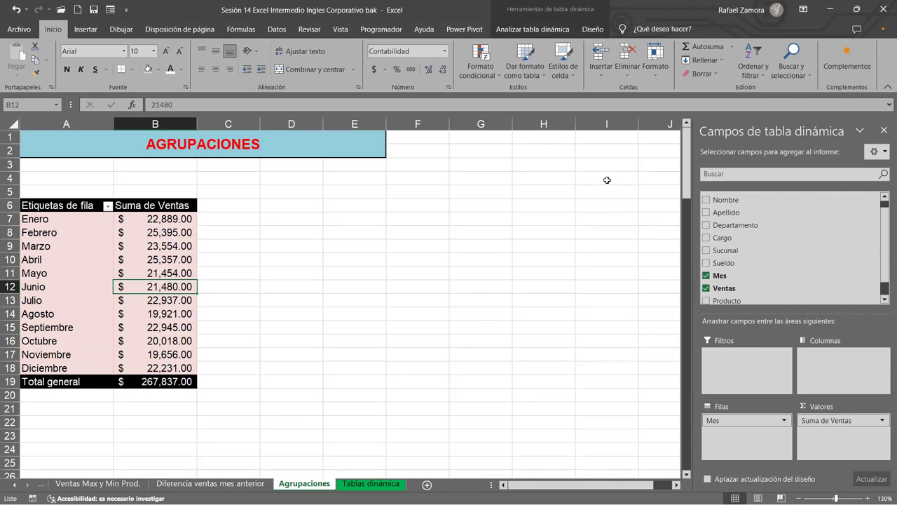
- Group Enero–Marzo into Grupo1 and Abril–Junio into Grupo2
{"action": "left_click", "coordinate": [160, 256]}
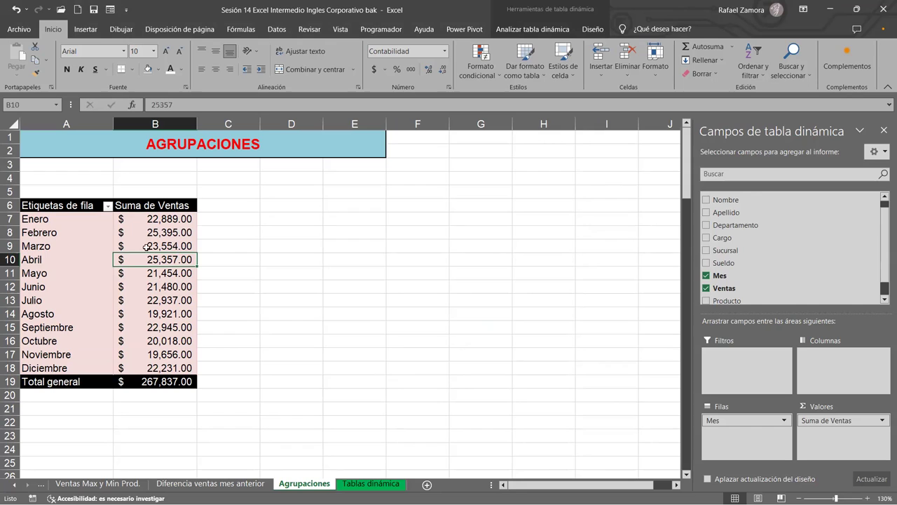
{"action": "left_click", "coordinate": [84, 260]}
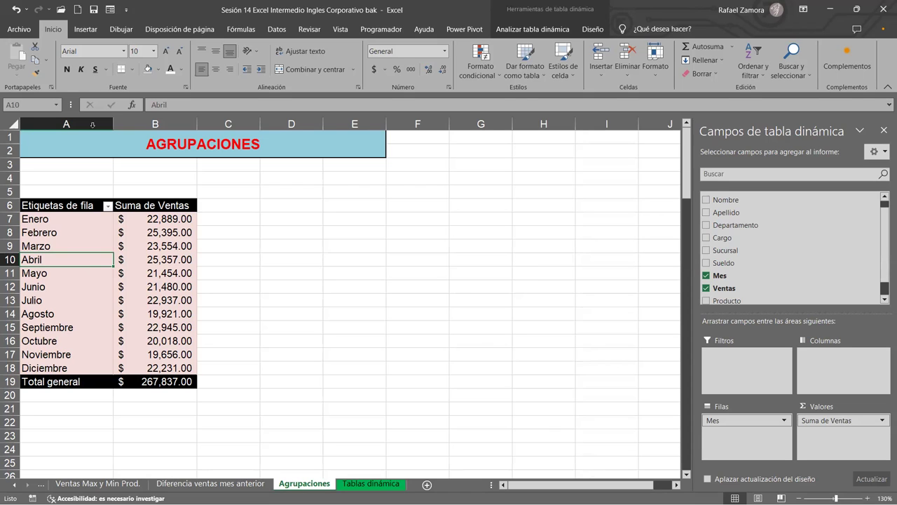
{"action": "left_click_drag", "start_coordinate": [45, 218], "coordinate": [46, 246]}
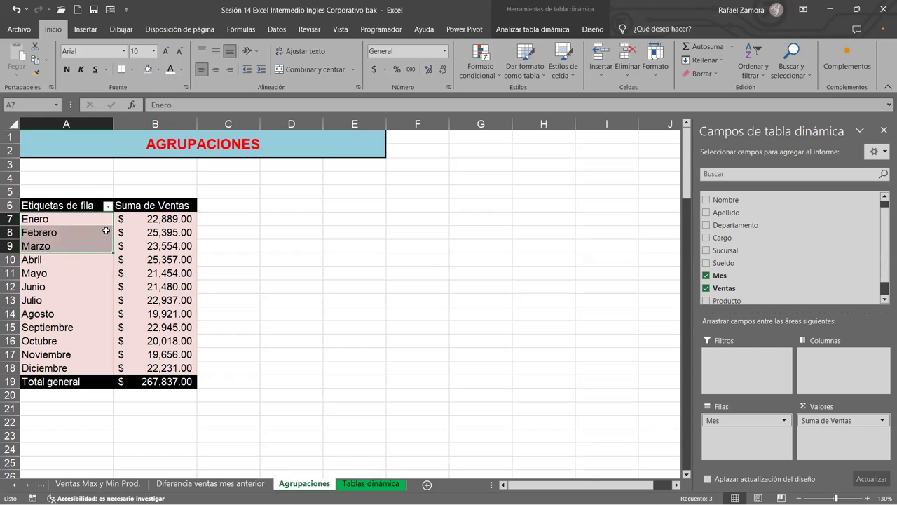
{"action": "right_click", "coordinate": [52, 225]}
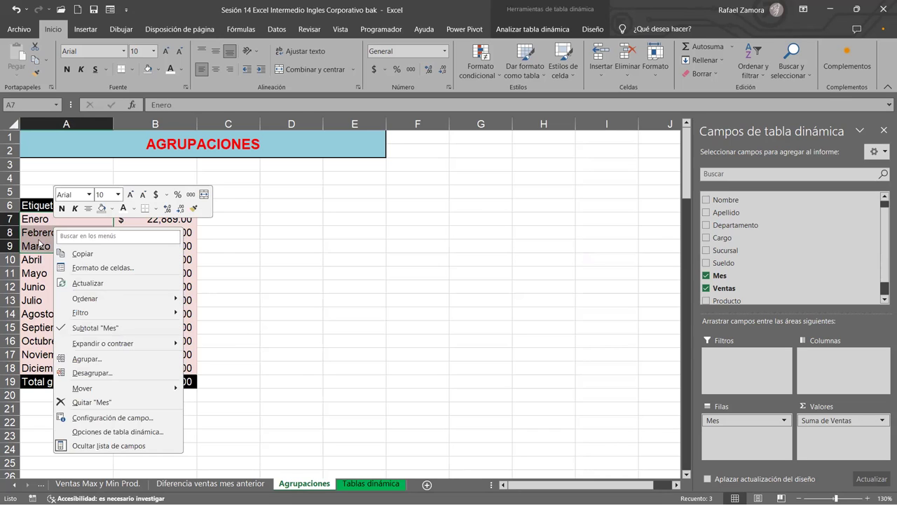
{"action": "left_click", "coordinate": [119, 360]}
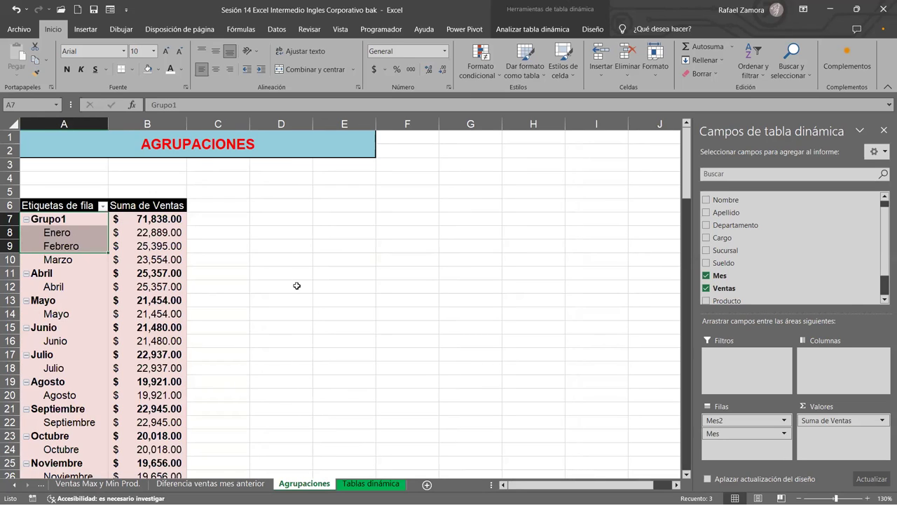
{"action": "scroll", "coordinate": [296, 285], "scroll_direction": "down", "scroll_amount": 1}
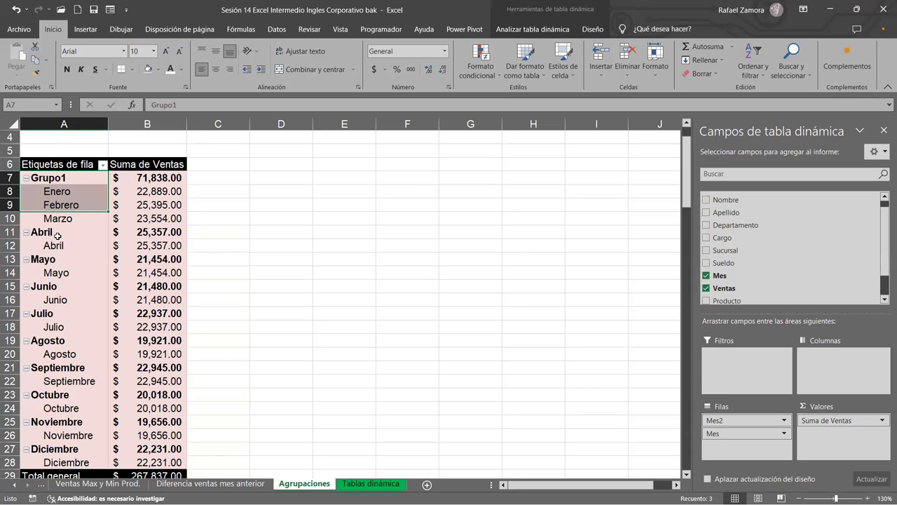
{"action": "left_click_drag", "start_coordinate": [59, 232], "coordinate": [57, 297]}
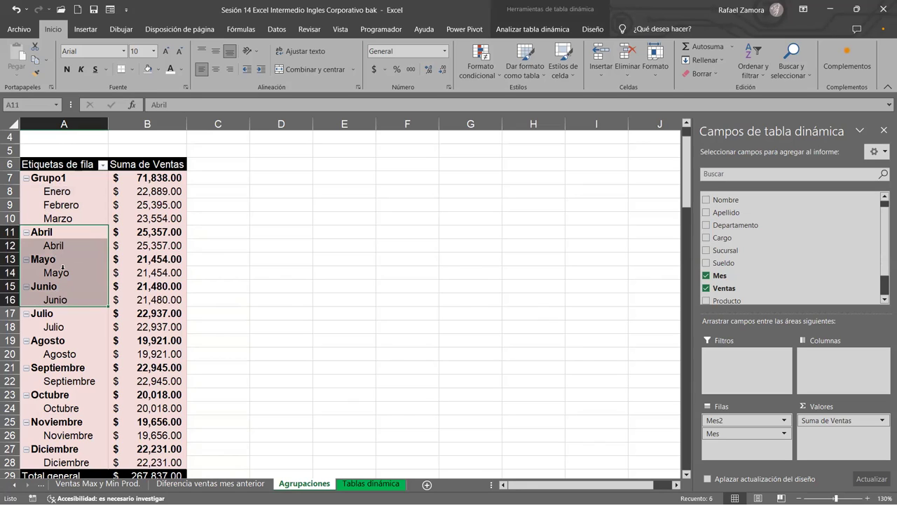
{"action": "right_click", "coordinate": [63, 271]}
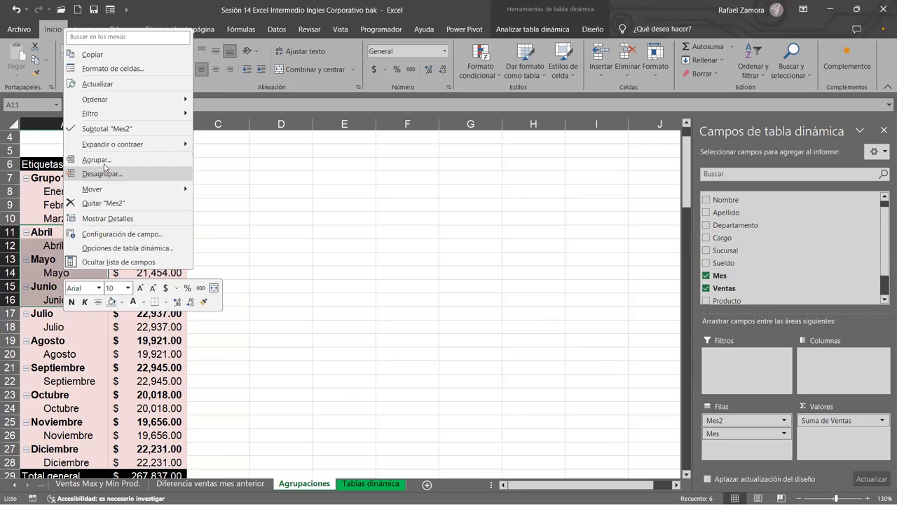
{"action": "left_click", "coordinate": [104, 166]}
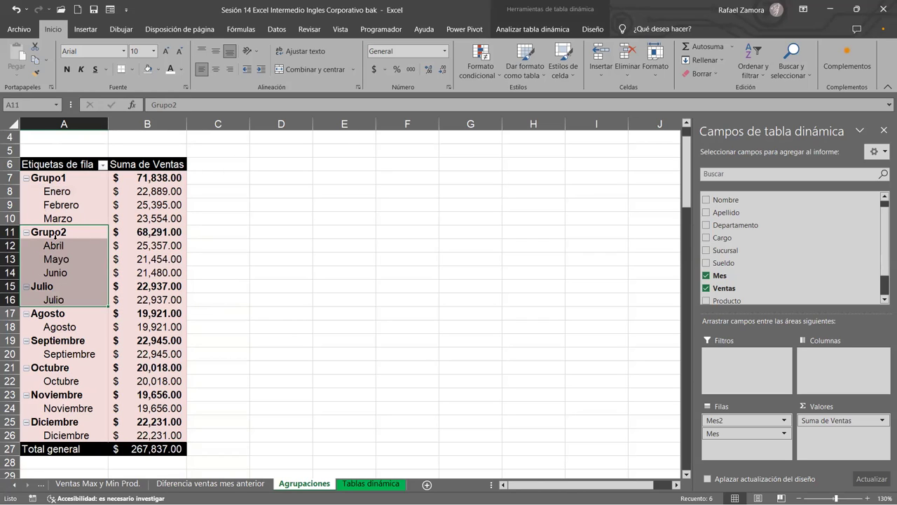
- Group Julio–Septiembre into Grupo3 and Octubre–Diciembre into Grupo4
{"action": "left_click", "coordinate": [54, 288]}
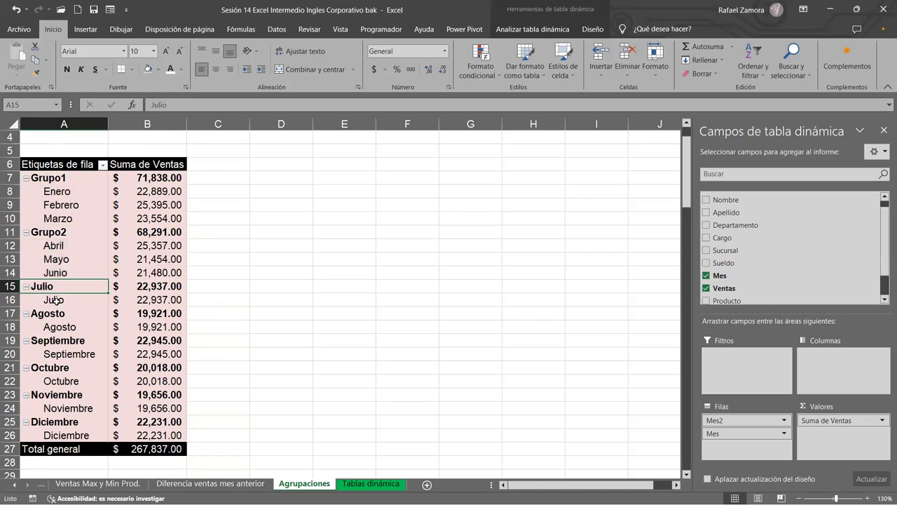
{"action": "left_click_drag", "start_coordinate": [64, 347], "coordinate": [64, 348]}
{"action": "right_click", "coordinate": [64, 347]}
{"action": "left_click", "coordinate": [116, 238]}
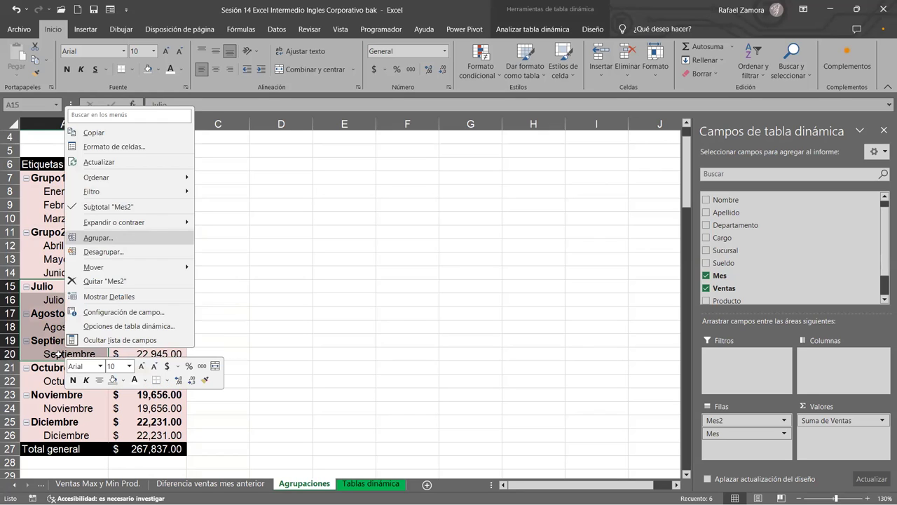
{"action": "left_click_drag", "start_coordinate": [56, 340], "coordinate": [56, 409]}
{"action": "right_click", "coordinate": [56, 409]}
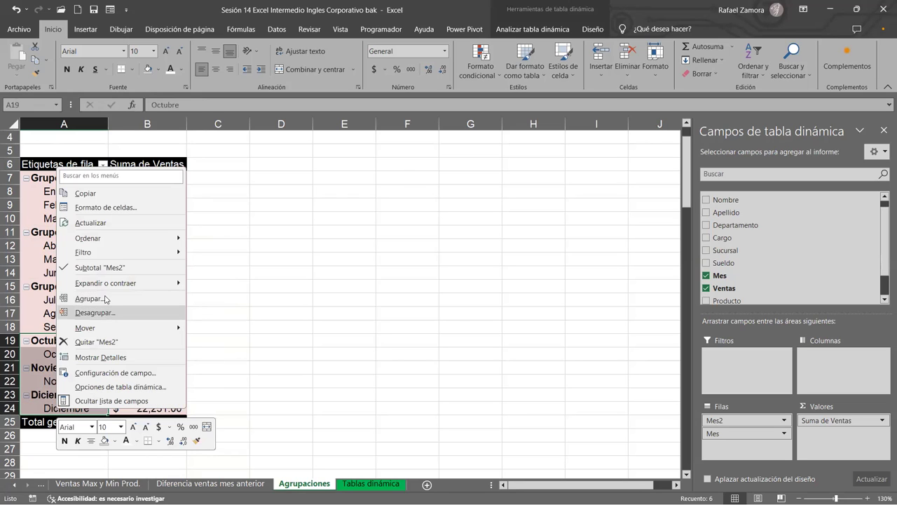
{"action": "left_click", "coordinate": [105, 300]}
{"action": "left_click", "coordinate": [271, 297]}
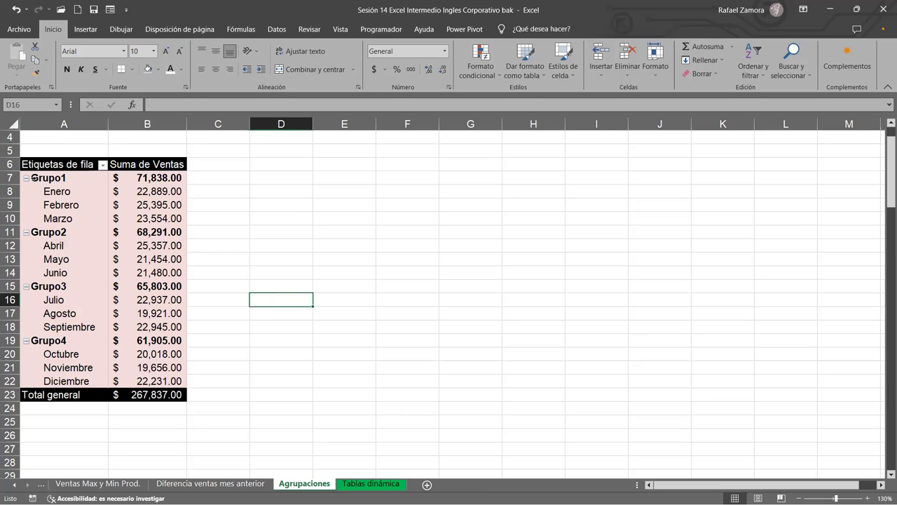
- Collapse Grupo1, Grupo2, Grupo3 and Grupo4 so only their sales totals show
{"action": "left_click", "coordinate": [25, 180]}
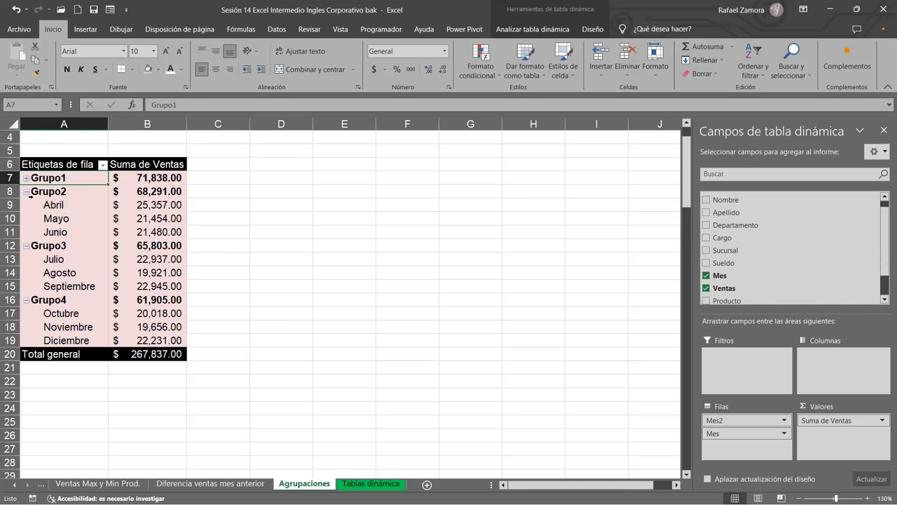
{"action": "left_click", "coordinate": [26, 191]}
{"action": "left_click", "coordinate": [29, 205]}
{"action": "left_click", "coordinate": [26, 204]}
{"action": "left_click", "coordinate": [26, 219]}
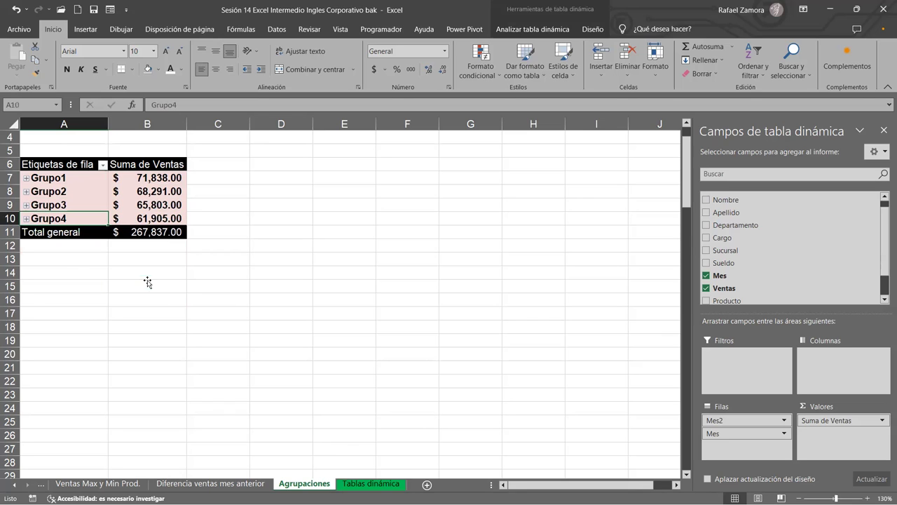
{"action": "left_click", "coordinate": [147, 282]}
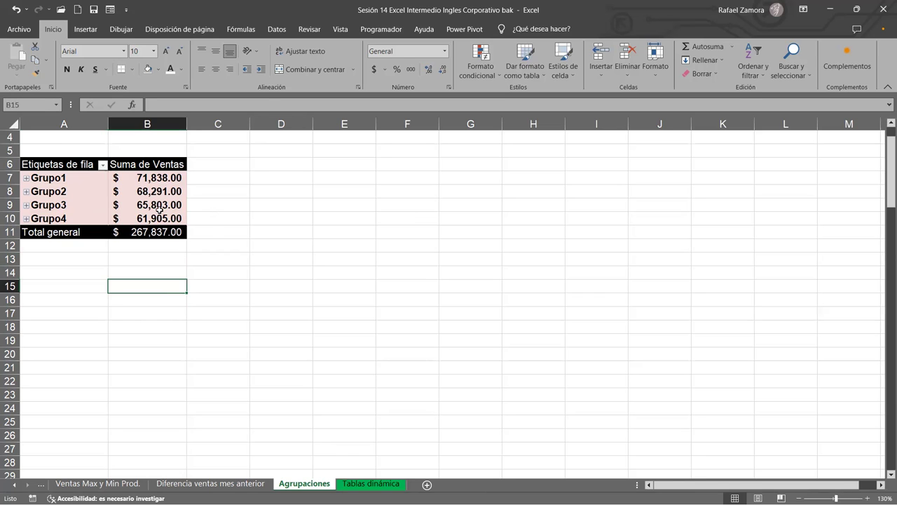
{"action": "left_click", "coordinate": [159, 209]}
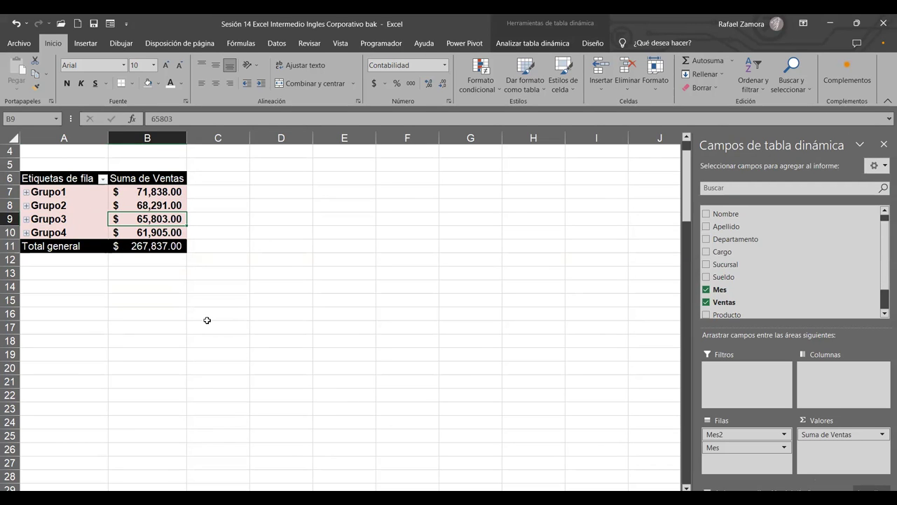
- Relabel Grupo1 and Grupo2 as 'Trimestre 1' and 'Trimestre 2'
{"action": "left_click", "coordinate": [50, 197]}
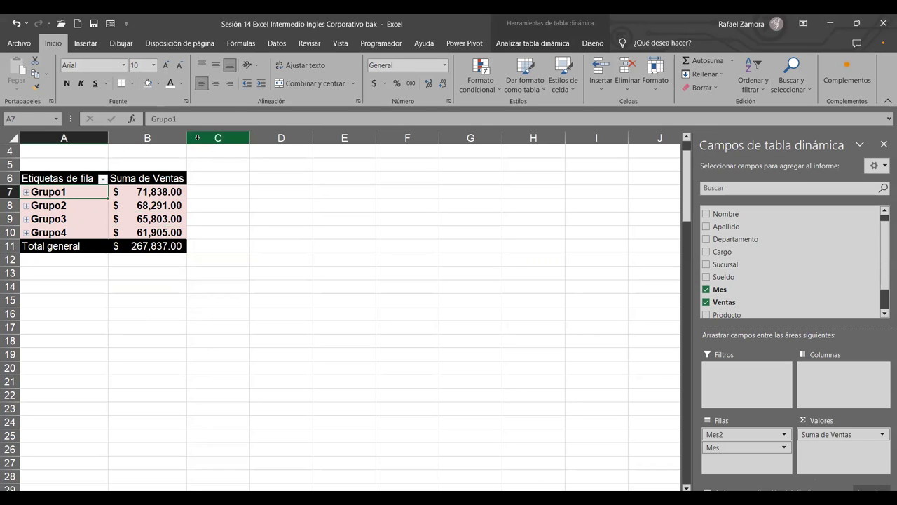
{"action": "double_click", "coordinate": [172, 119]}
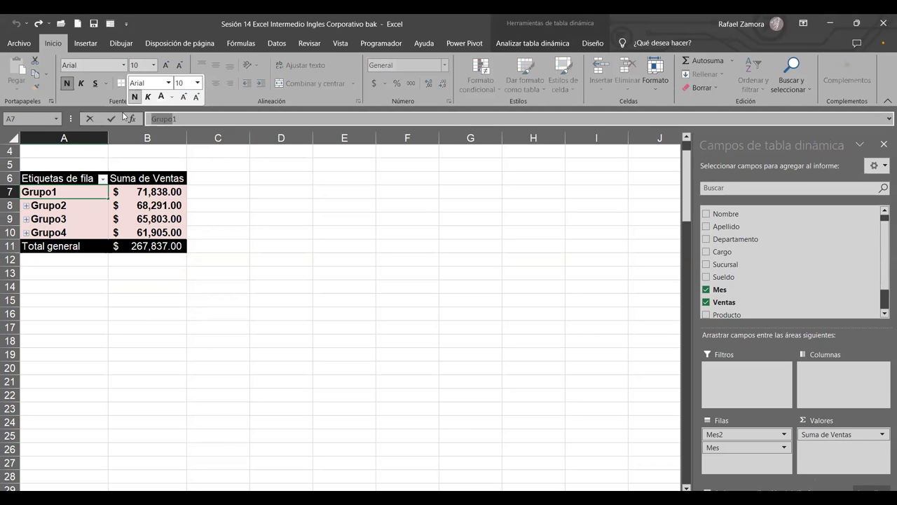
{"action": "type", "text": "Trimestre 1"}
{"action": "left_click_drag", "start_coordinate": [152, 120], "coordinate": [184, 124]}
{"action": "key", "text": "ctrl+c"}
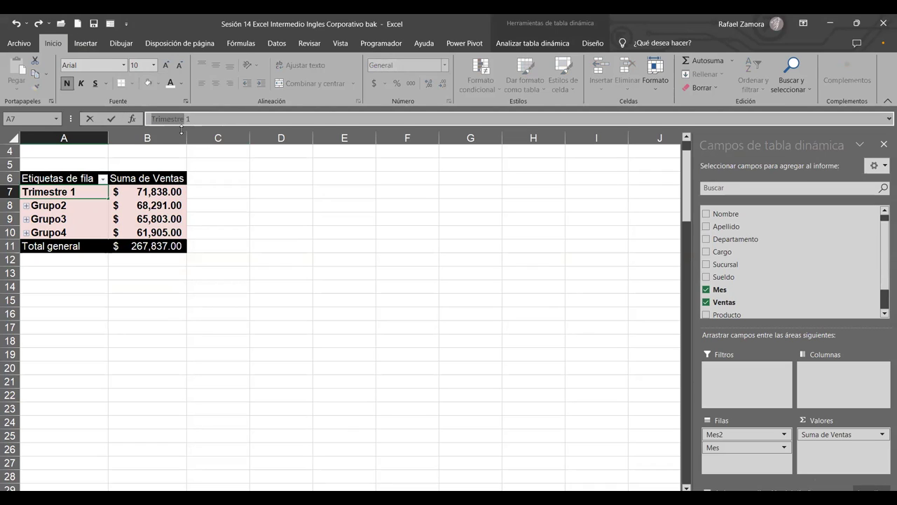
{"action": "left_click", "coordinate": [74, 205]}
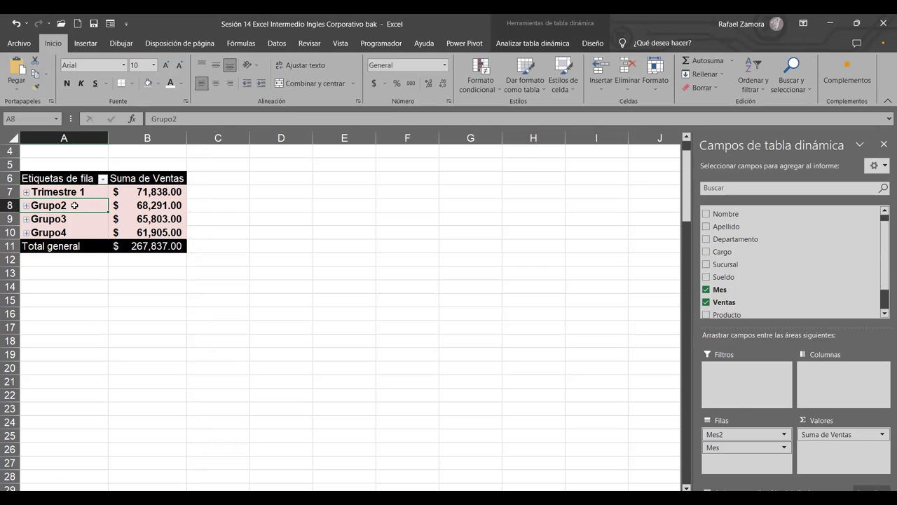
{"action": "left_click", "coordinate": [171, 125]}
{"action": "key", "text": "shift+Home"}
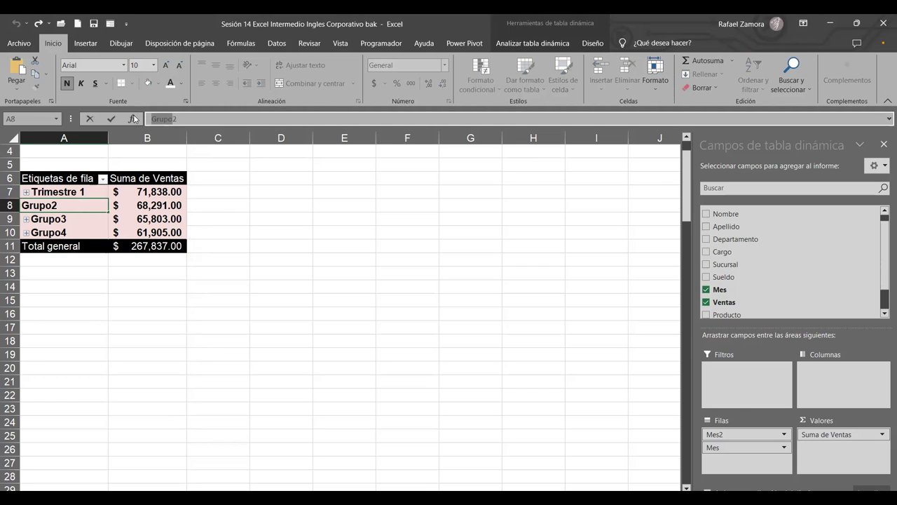
{"action": "key", "text": "ctrl+v"}
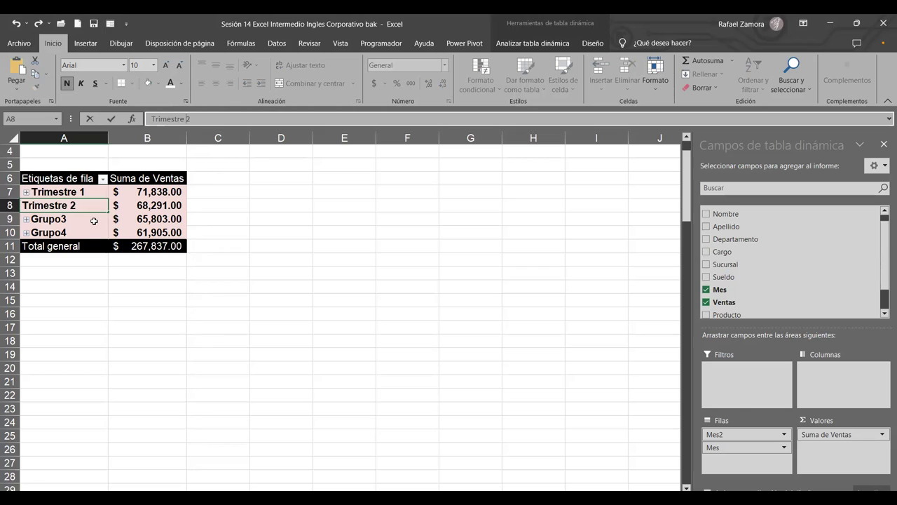
{"action": "left_click", "coordinate": [94, 222]}
- Relabel Grupo3 and Grupo4 as 'Trimestre 3' and 'Trimestre 4'
{"action": "left_click", "coordinate": [172, 119]}
{"action": "key", "text": "shift+Home"}
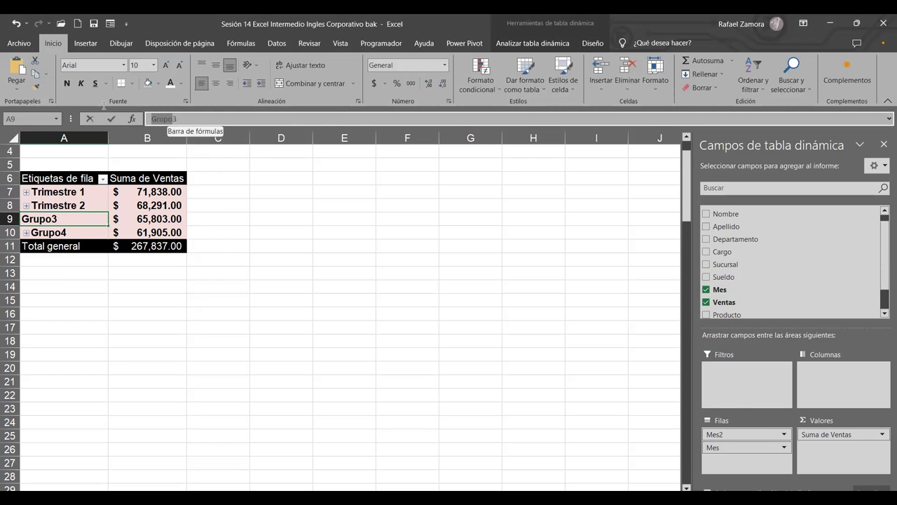
{"action": "key", "text": "ctrl+v"}
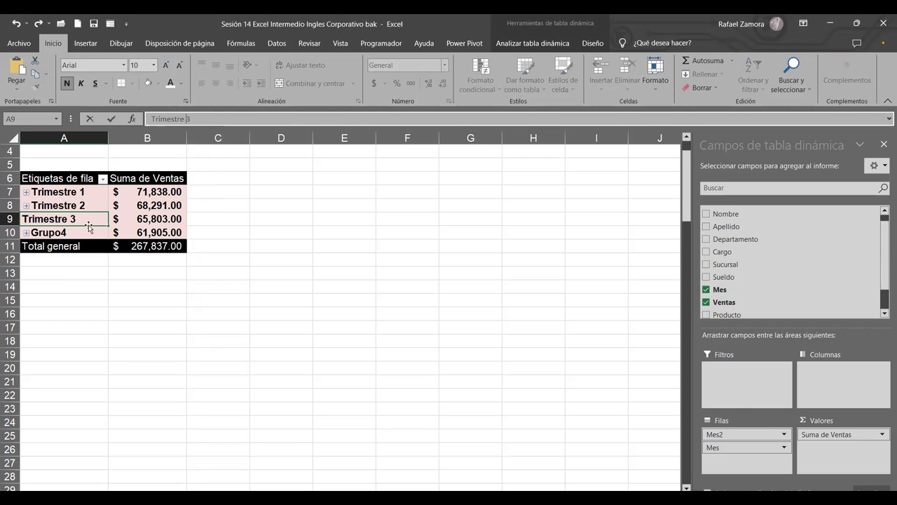
{"action": "left_click", "coordinate": [89, 227]}
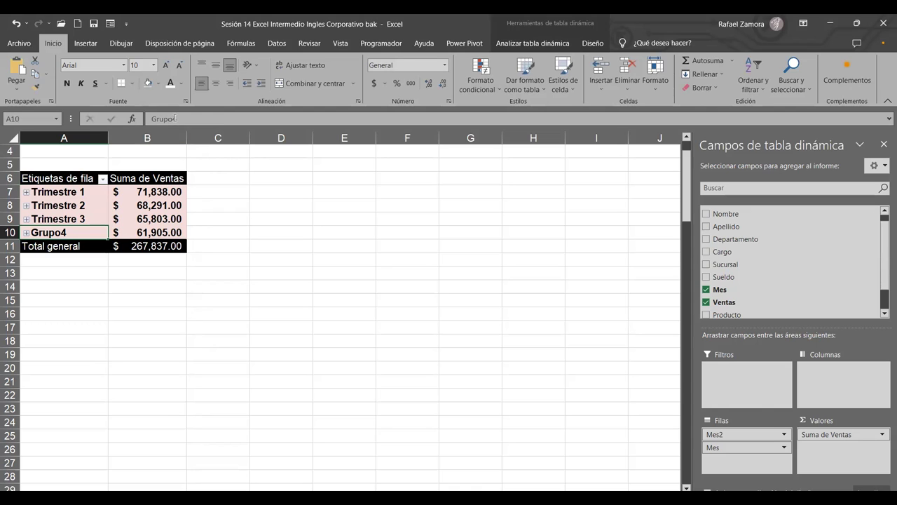
{"action": "left_click", "coordinate": [174, 118]}
{"action": "key", "text": "shift+Home"}
{"action": "key", "text": "ctrl+v"}
{"action": "left_click", "coordinate": [263, 274]}
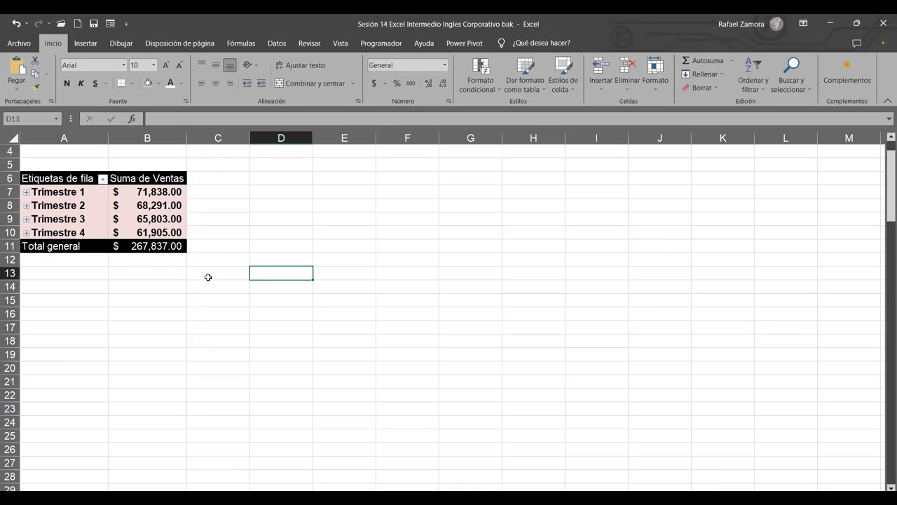
{"action": "scroll", "coordinate": [125, 263], "scroll_direction": "up", "scroll_amount": 1}
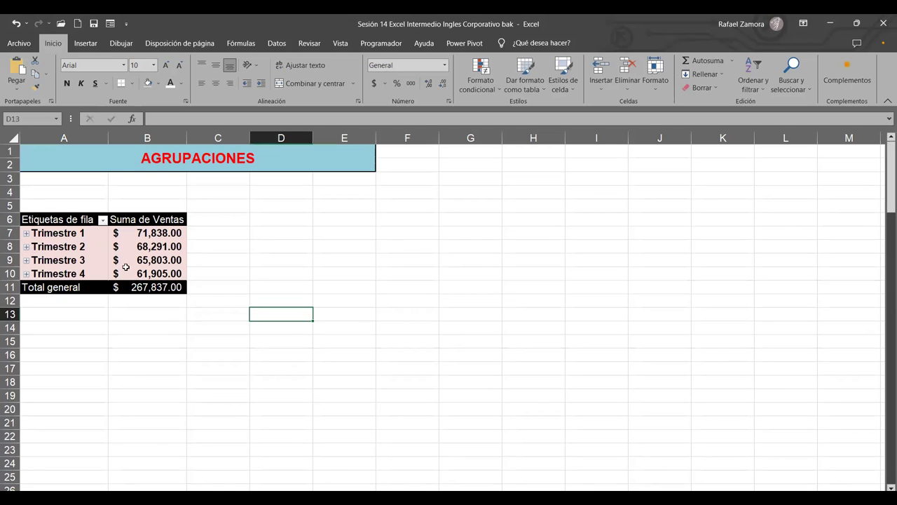
{"action": "left_click", "coordinate": [152, 232]}
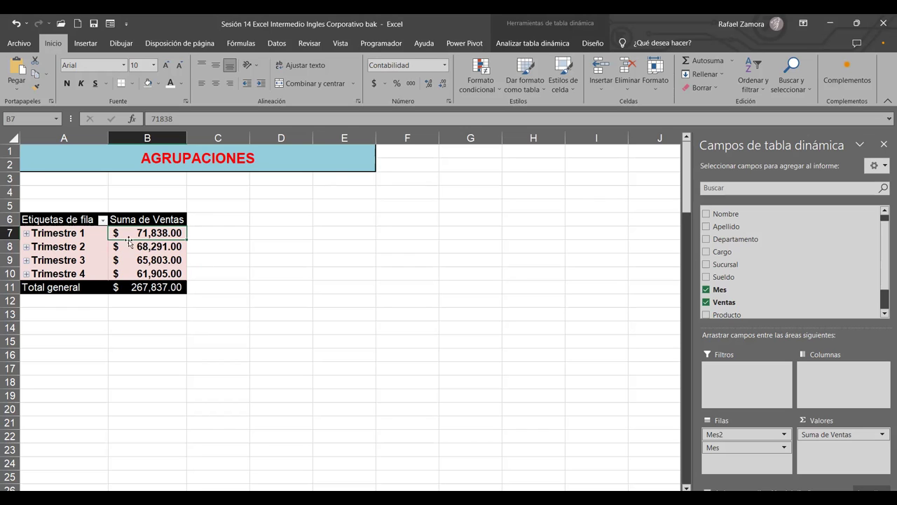
{"action": "left_click", "coordinate": [36, 195]}
{"action": "left_click", "coordinate": [26, 247]}
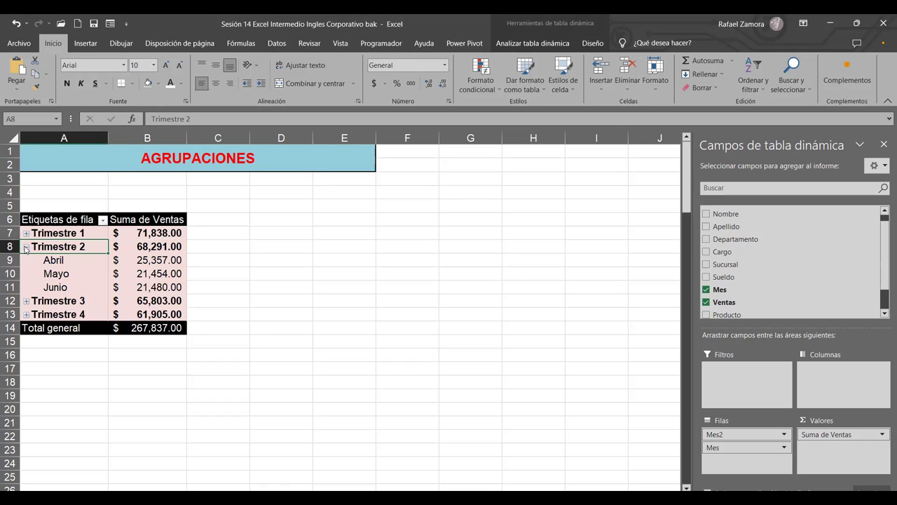
{"action": "left_click", "coordinate": [26, 247]}
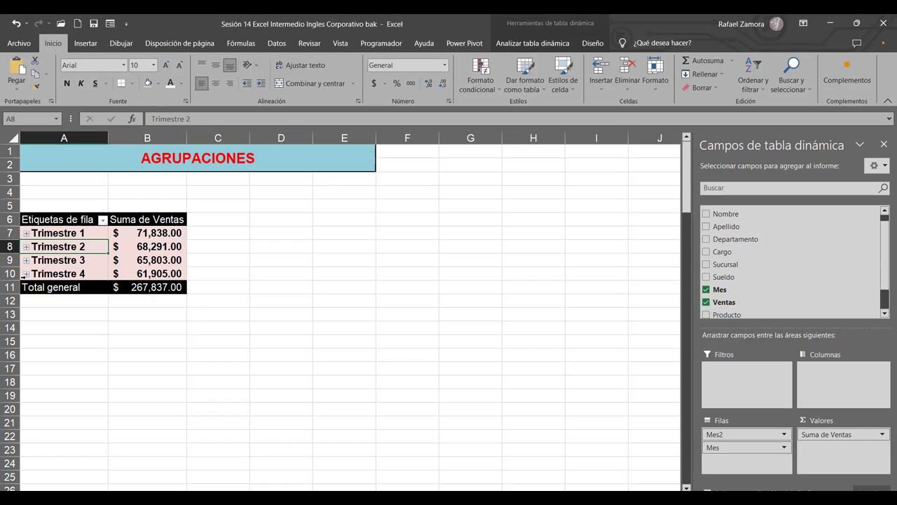
{"action": "left_click", "coordinate": [26, 275]}
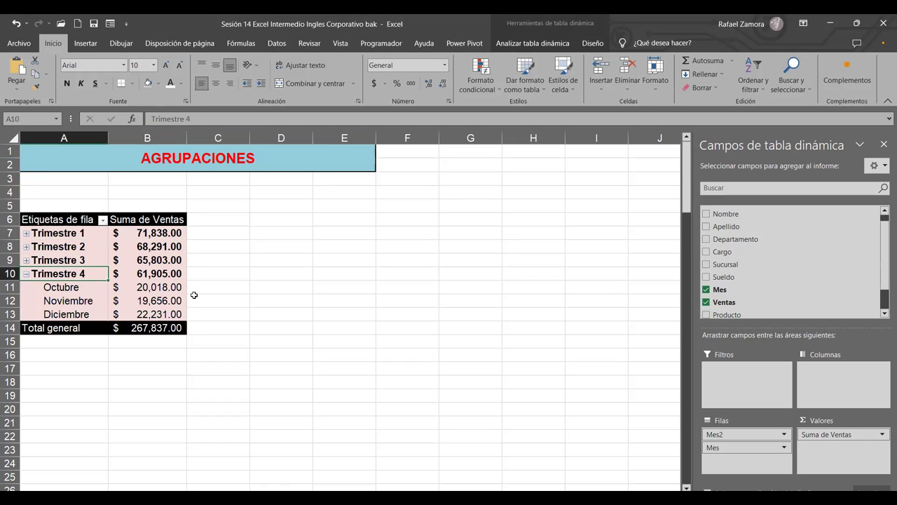
{"action": "left_click", "coordinate": [25, 274]}
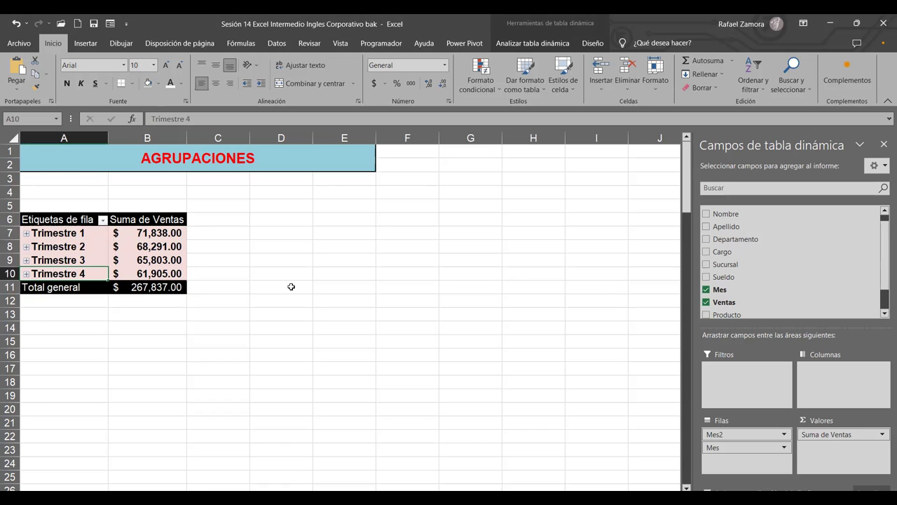
- Expand Trimestre 1 and Trimestre 2, leaving Trimestre 3 and 4 collapsed
{"action": "left_click", "coordinate": [883, 305]}
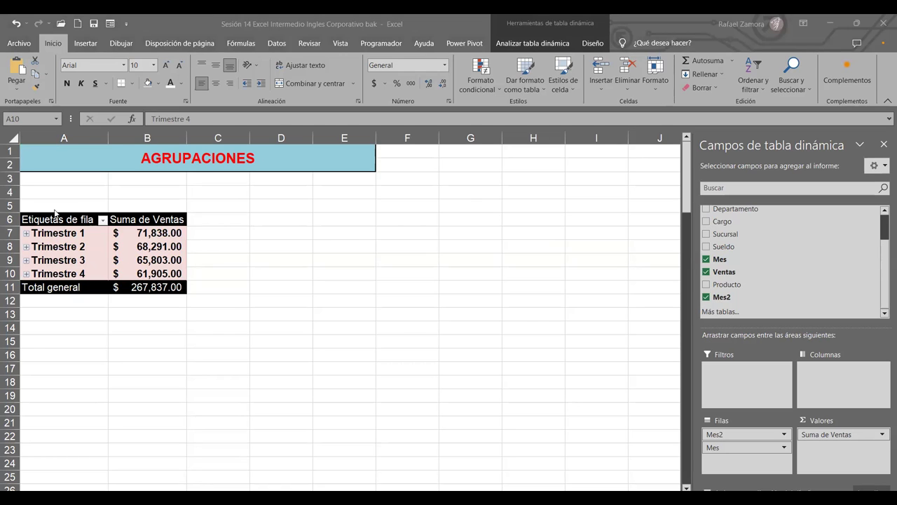
{"action": "left_click", "coordinate": [24, 247]}
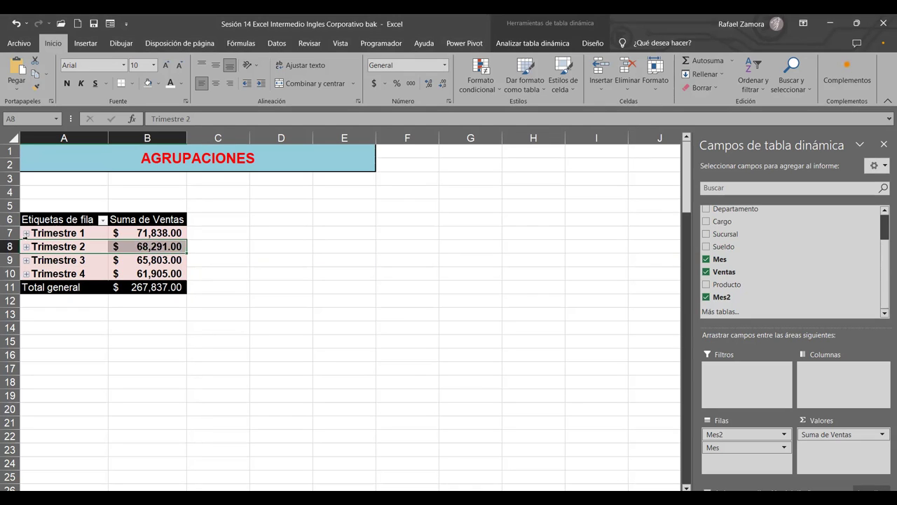
{"action": "left_click", "coordinate": [26, 234]}
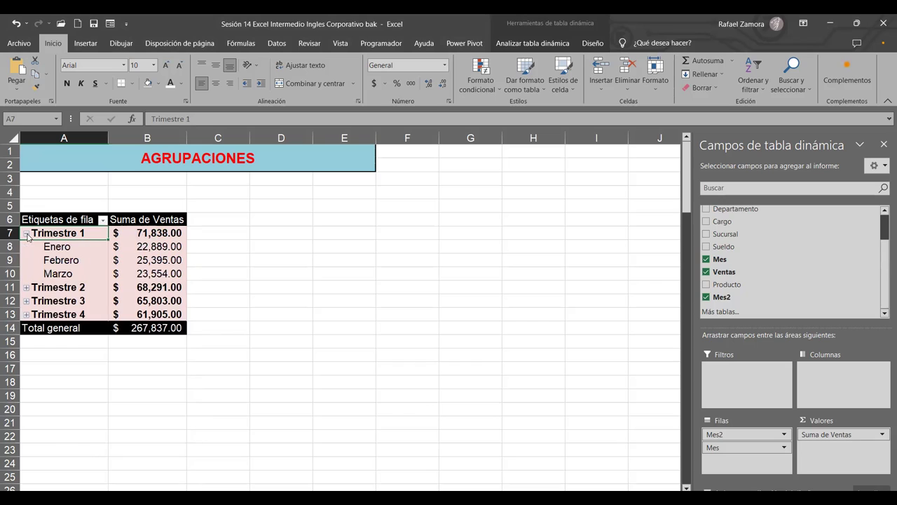
{"action": "left_click", "coordinate": [26, 287]}
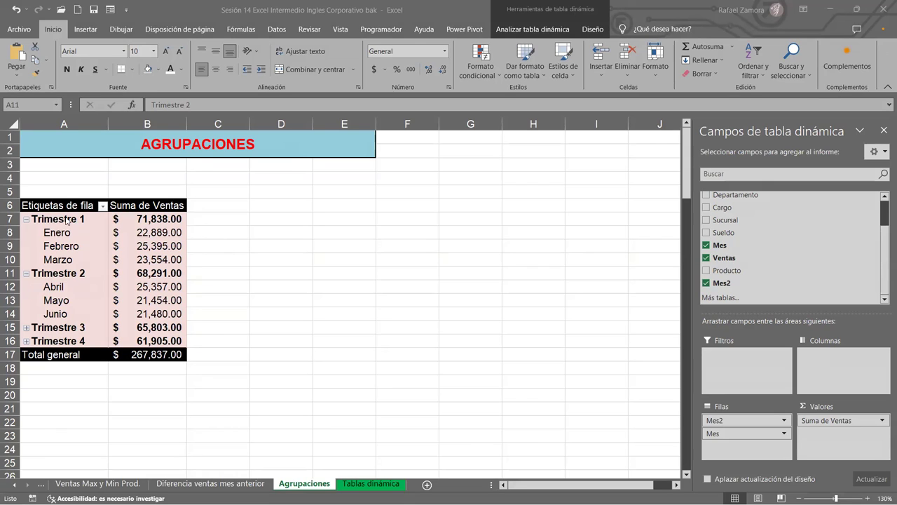
{"action": "left_click", "coordinate": [63, 220]}
- Shorten the B6 header 'Suma de Ventas' to 'Ventas' and centre it
{"action": "left_click", "coordinate": [154, 205]}
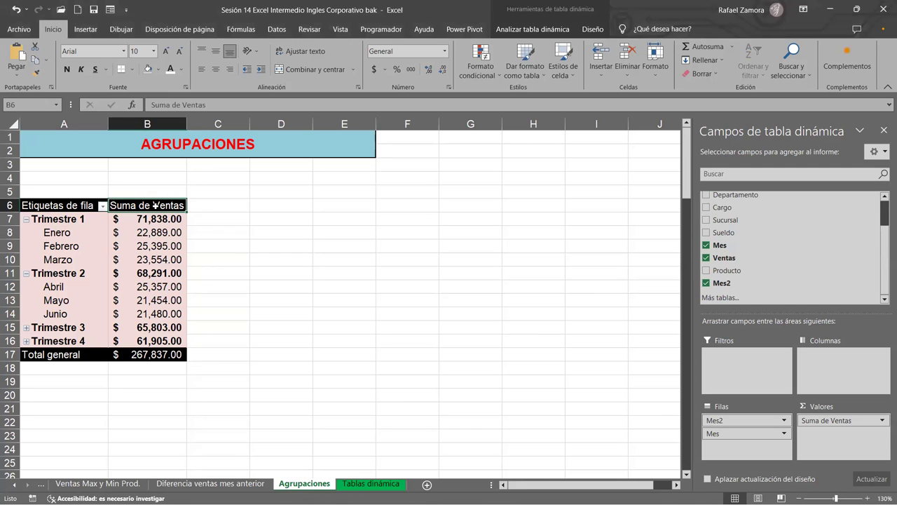
{"action": "left_click_drag", "start_coordinate": [177, 104], "coordinate": [52, 99]}
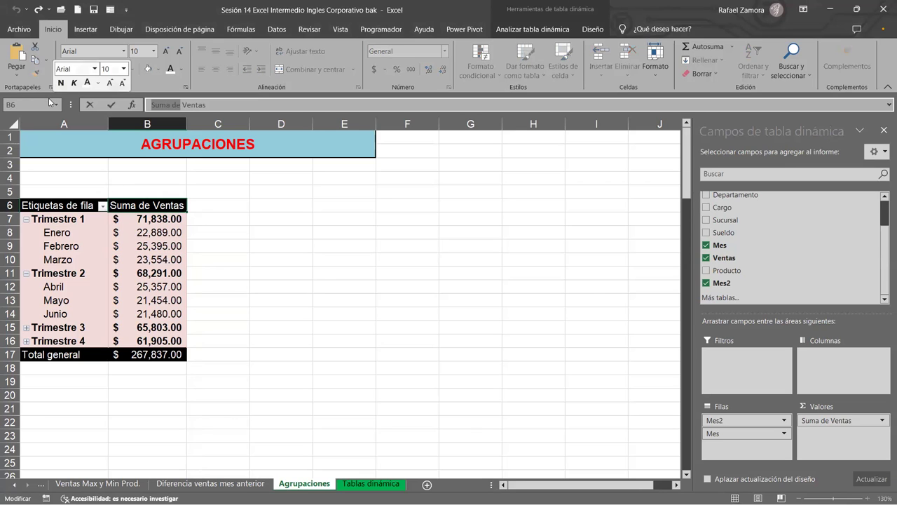
{"action": "key", "text": "BackSpace"}
{"action": "left_click", "coordinate": [232, 233]}
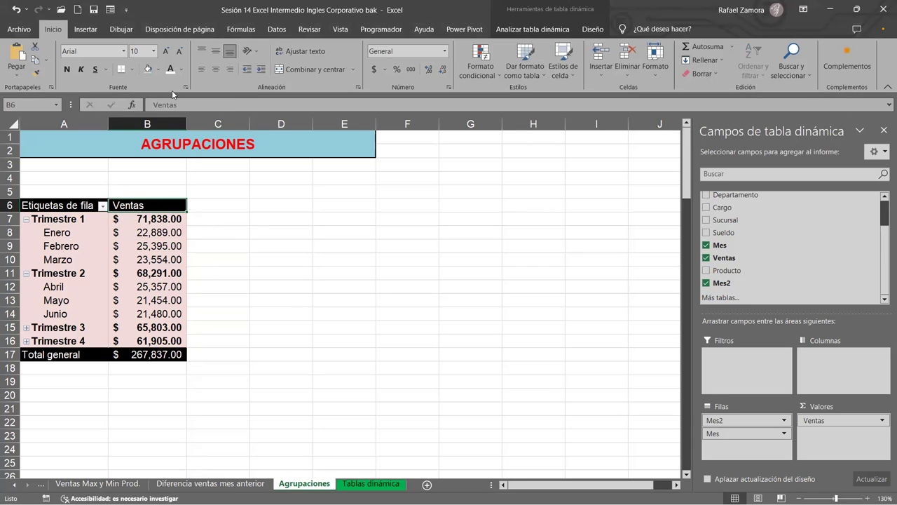
{"action": "left_click", "coordinate": [216, 69]}
{"action": "left_click", "coordinate": [245, 286]}
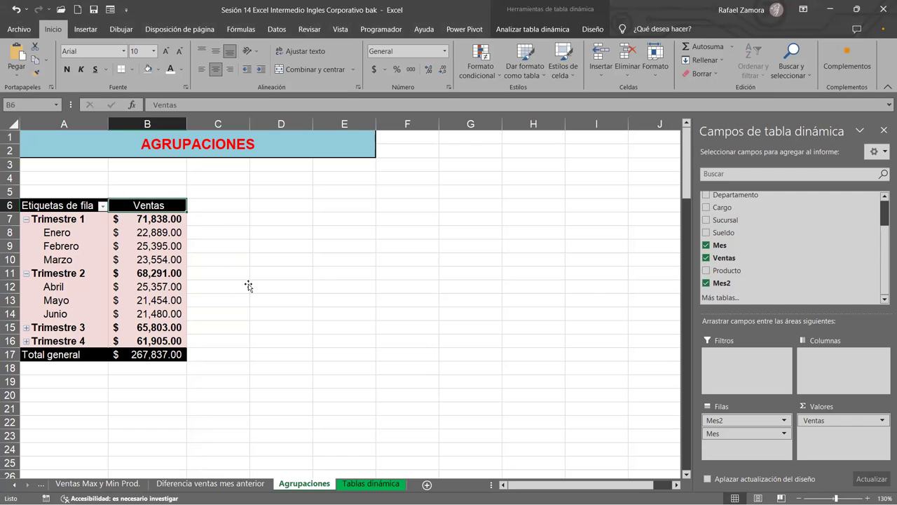
{"action": "left_click", "coordinate": [162, 204]}
{"action": "left_click", "coordinate": [266, 247]}
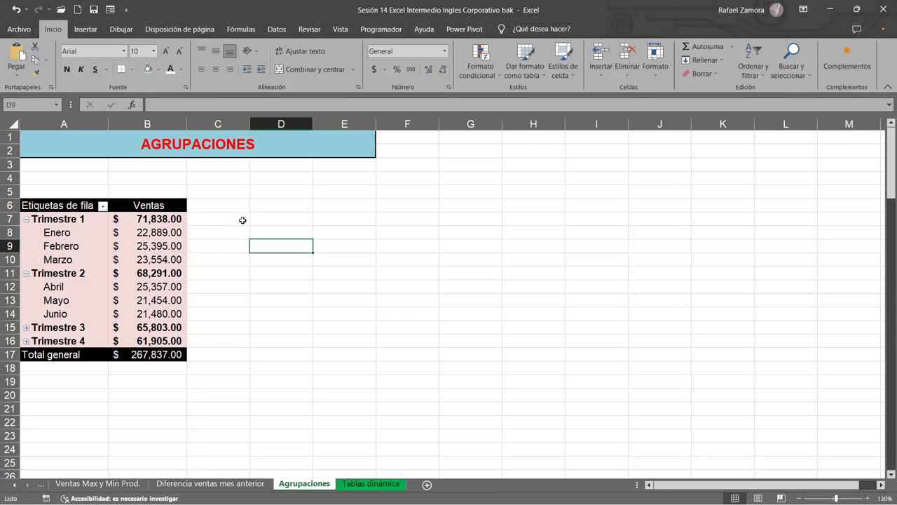
{"action": "left_click", "coordinate": [243, 483]}
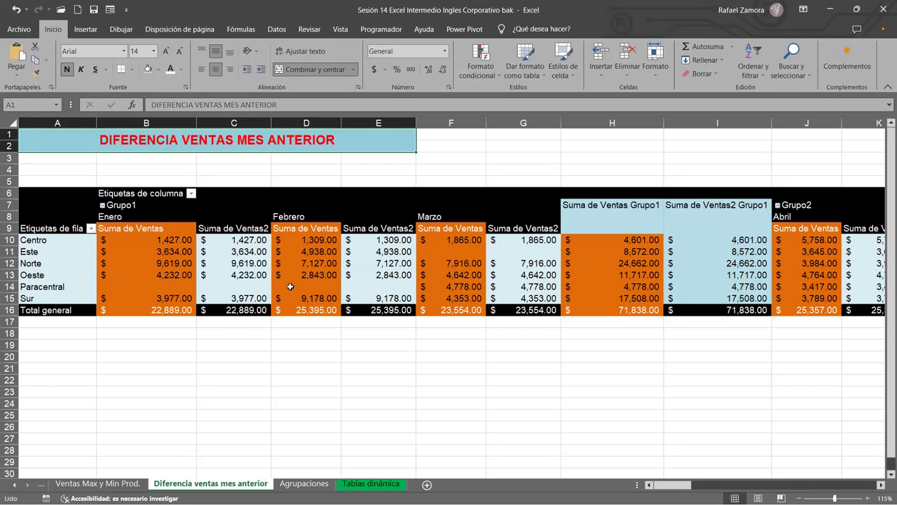
{"action": "left_click", "coordinate": [246, 228]}
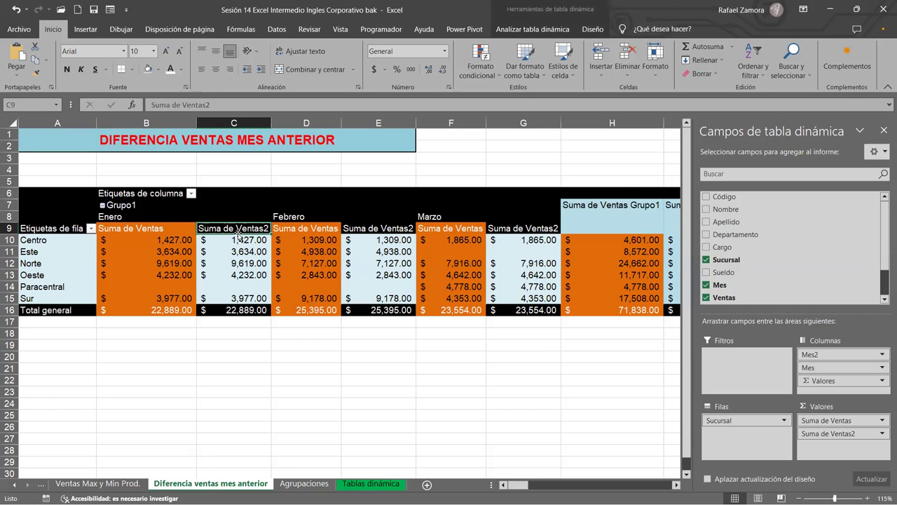
{"action": "left_click", "coordinate": [362, 485]}
{"action": "left_click", "coordinate": [304, 483]}
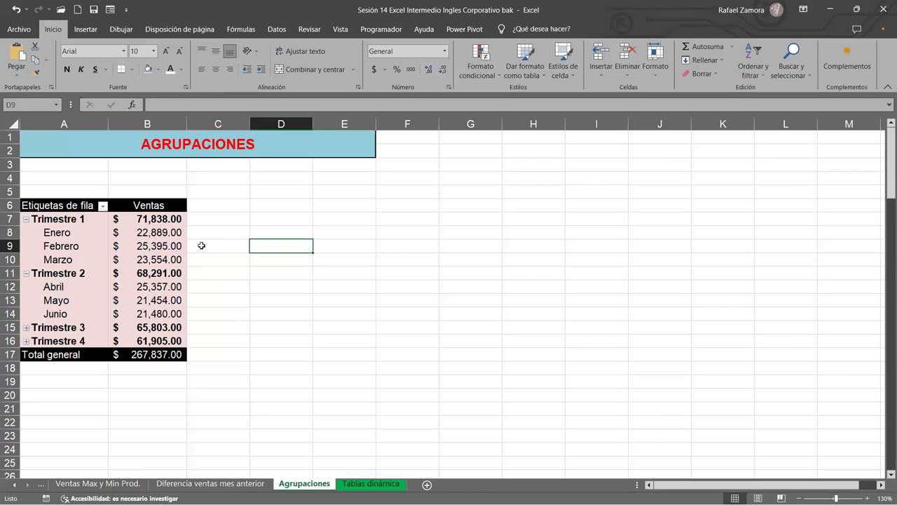
{"action": "left_click", "coordinate": [101, 245]}
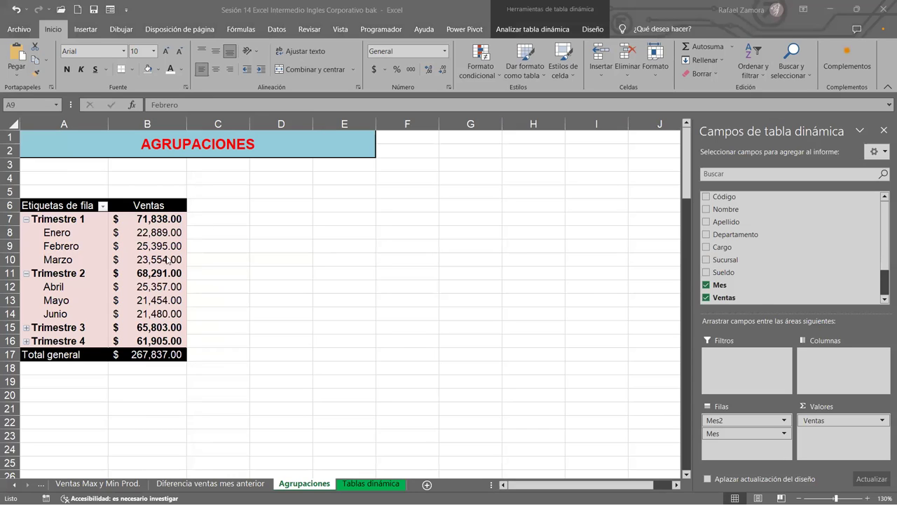
{"action": "mouse_move", "coordinate": [166, 256]}
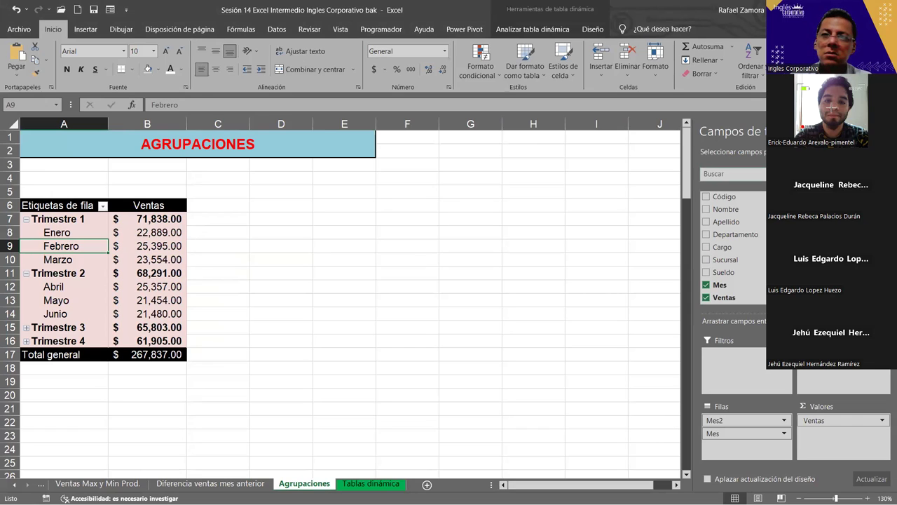
- Deselect the quarterly pivot by selecting an empty cell beside it
{"action": "left_click", "coordinate": [432, 272]}
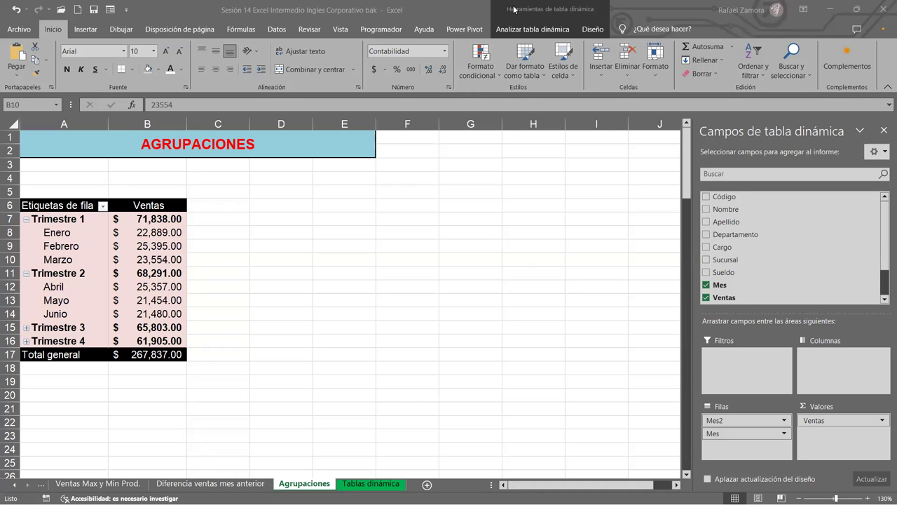
- Collapse Trimestre 1 and Trimestre 2 so their months are hidden
{"action": "left_click", "coordinate": [26, 219]}
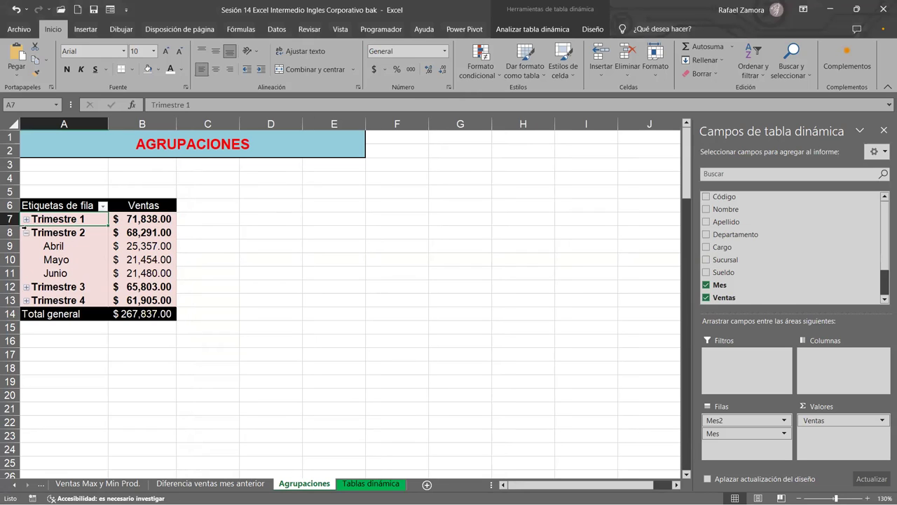
{"action": "left_click", "coordinate": [26, 233]}
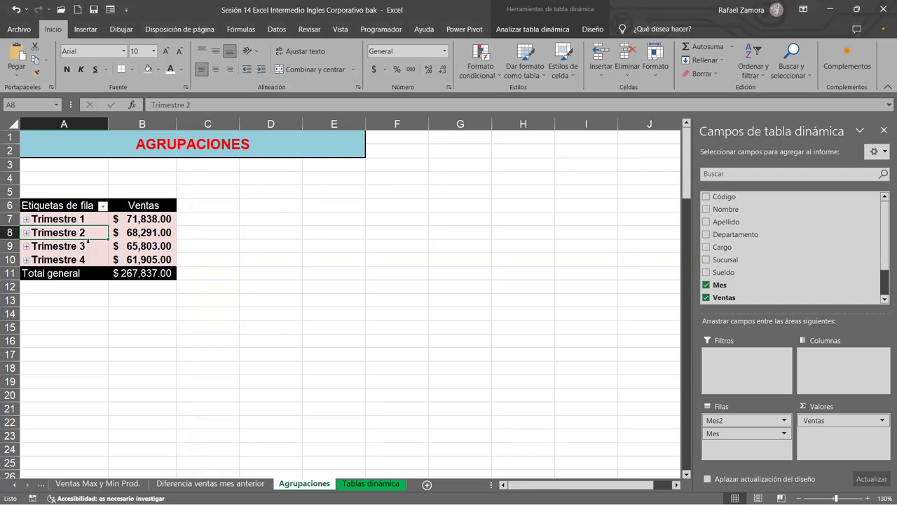
{"action": "left_click", "coordinate": [26, 219]}
{"action": "left_click", "coordinate": [26, 220]}
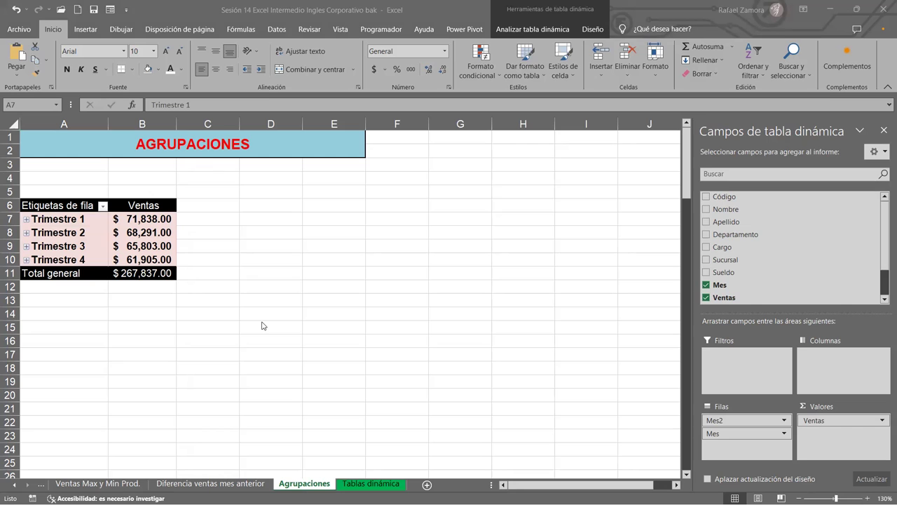
- Check the quarter totals, including Trimestre 2 and Trimestre 4, in the collapsed pivot
{"action": "left_click", "coordinate": [396, 356]}
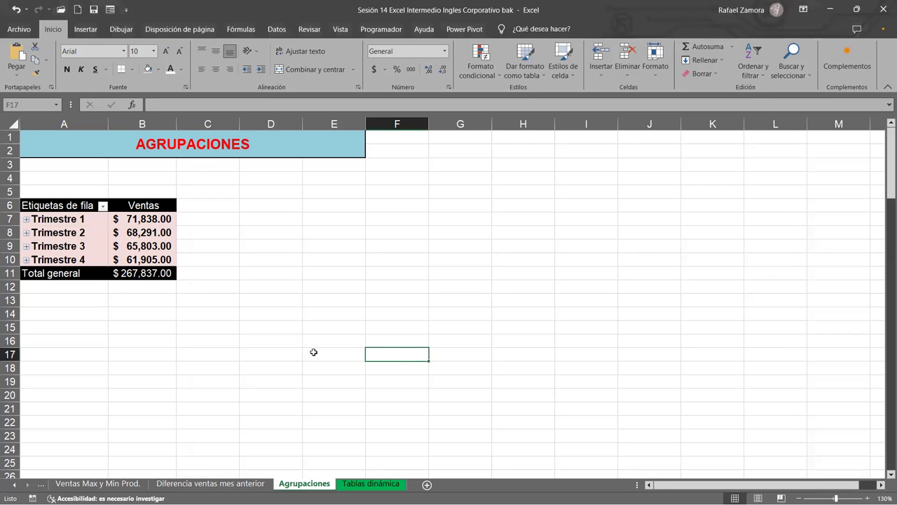
{"action": "left_click", "coordinate": [100, 237]}
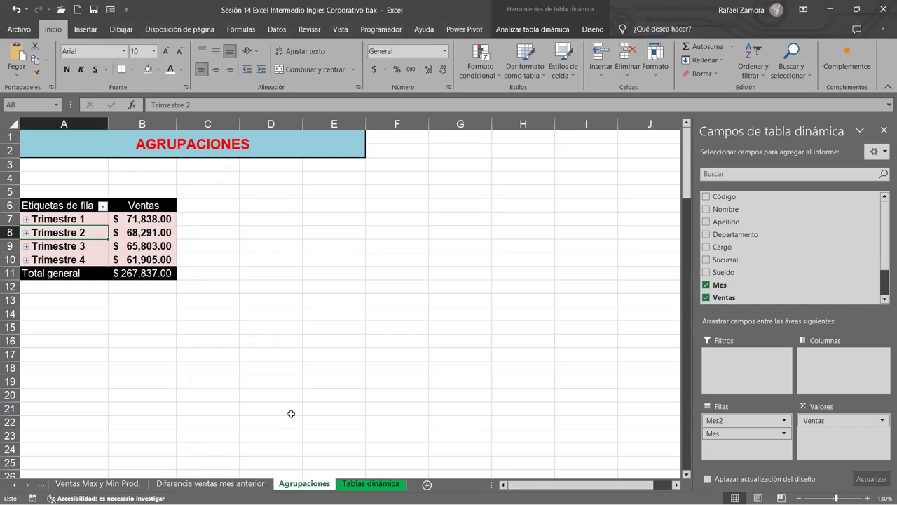
{"action": "left_click", "coordinate": [293, 295]}
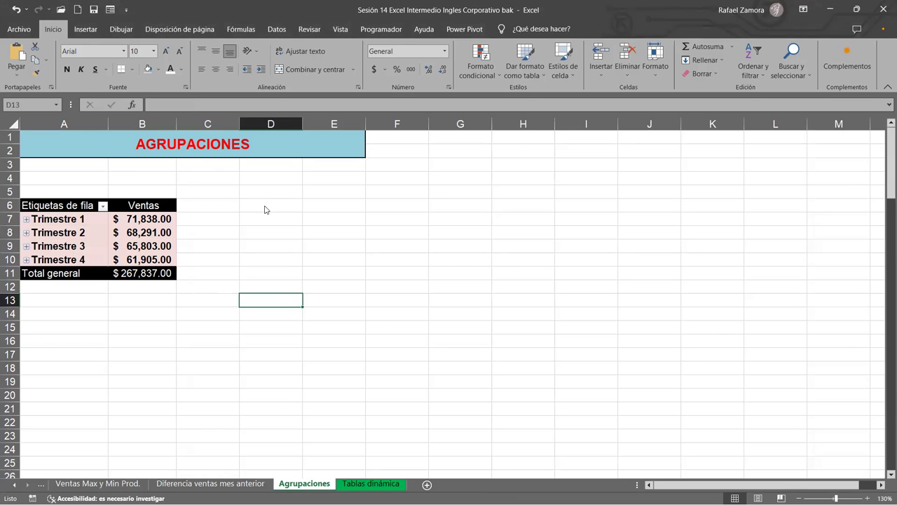
{"action": "key", "text": "Down"}
{"action": "key", "text": "Down"}
{"action": "key", "text": "Down"}
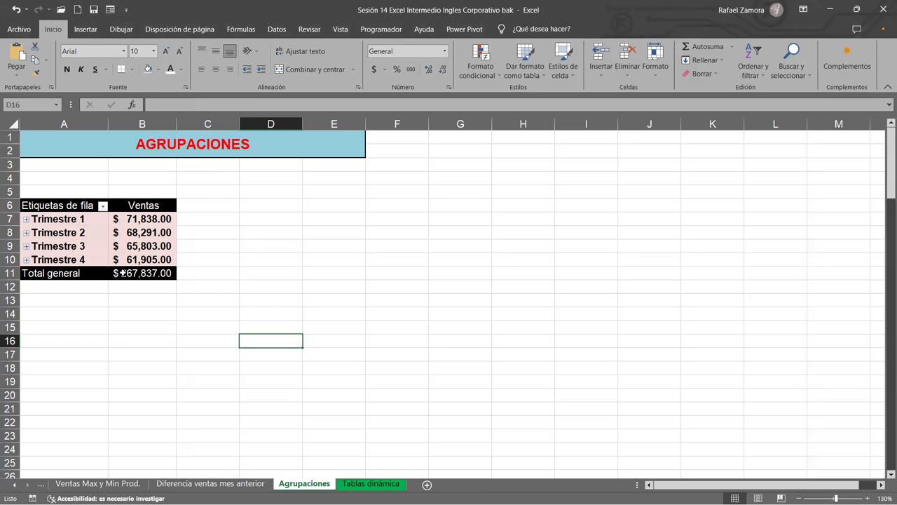
{"action": "left_click", "coordinate": [134, 343]}
{"action": "left_click", "coordinate": [145, 258]}
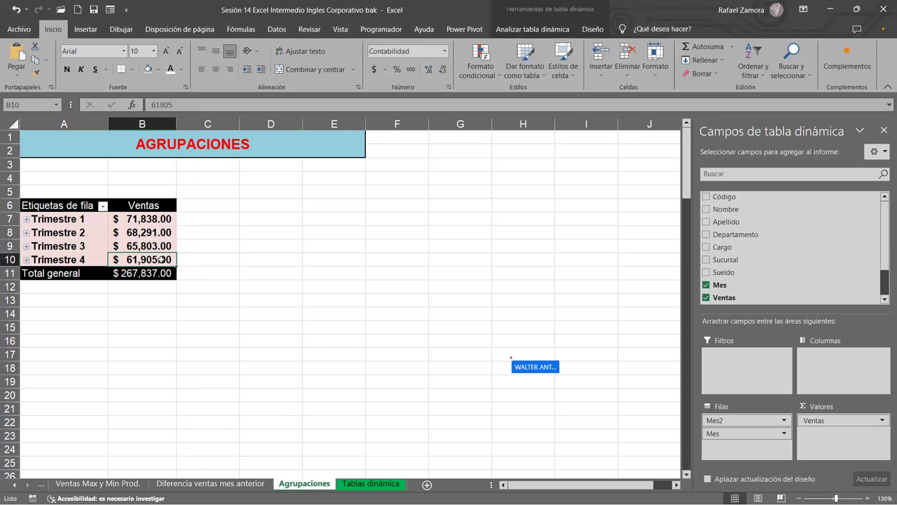
{"action": "left_click", "coordinate": [535, 383]}
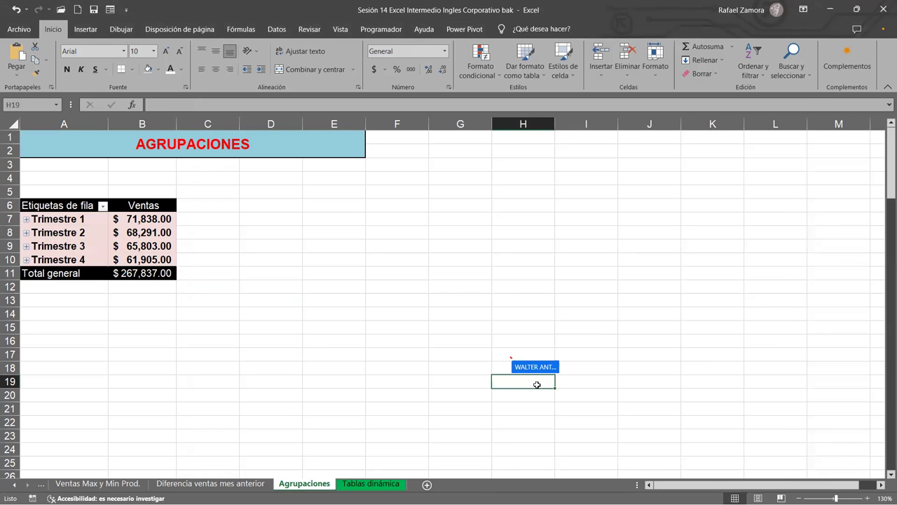
{"action": "left_click", "coordinate": [297, 363]}
{"action": "left_click", "coordinate": [184, 313]}
{"action": "left_click", "coordinate": [93, 308]}
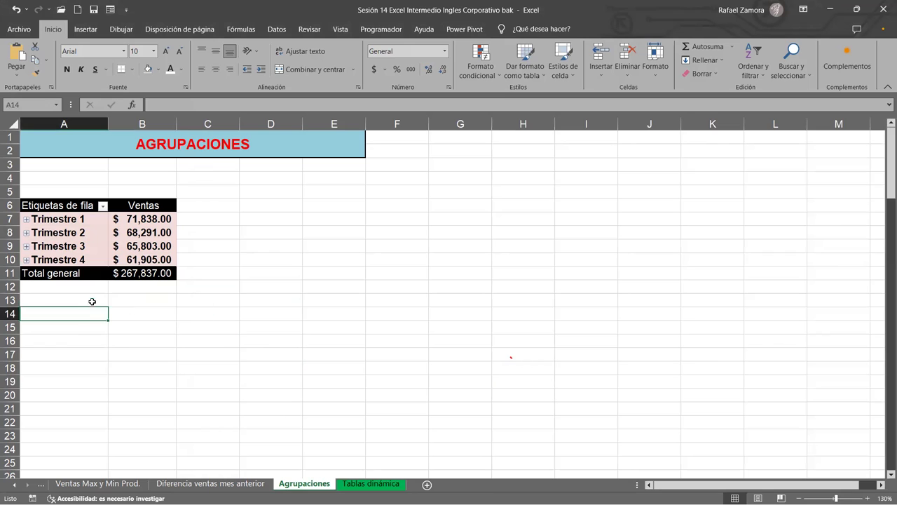
{"action": "left_click", "coordinate": [121, 238]}
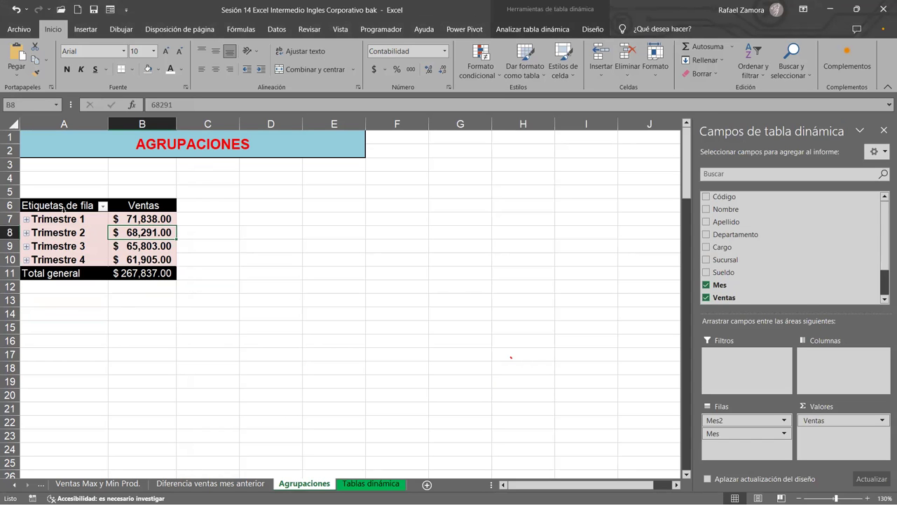
- Look at the Tablas dinámica sheet, then return to the Agrupaciones pivot
{"action": "left_click", "coordinate": [364, 486]}
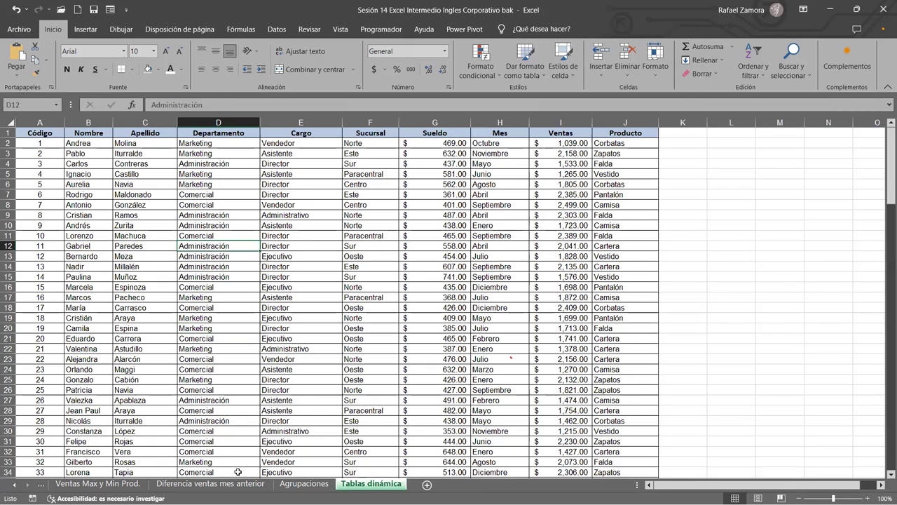
{"action": "left_click", "coordinate": [303, 484]}
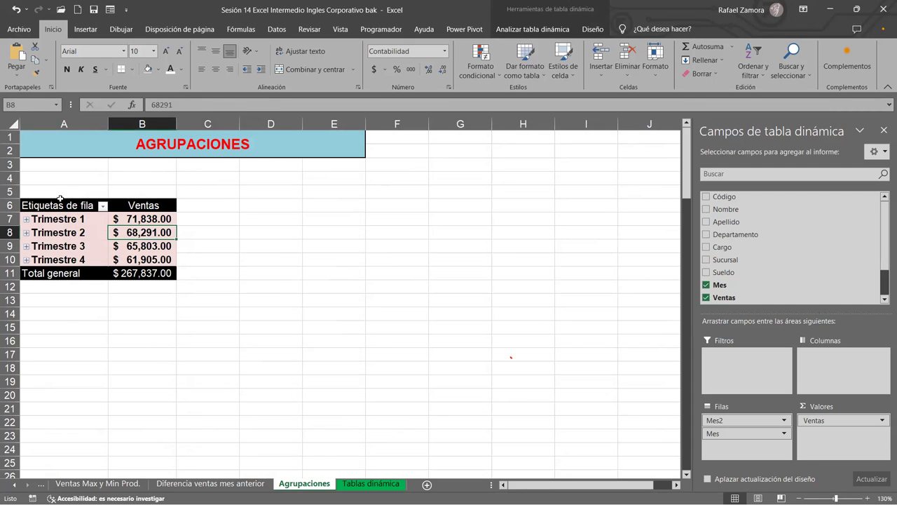
{"action": "left_click", "coordinate": [56, 204]}
- Copy the whole quarterly pivot and paste the copy at A15
{"action": "key", "text": "ctrl+a"}
{"action": "key", "text": "ctrl+c"}
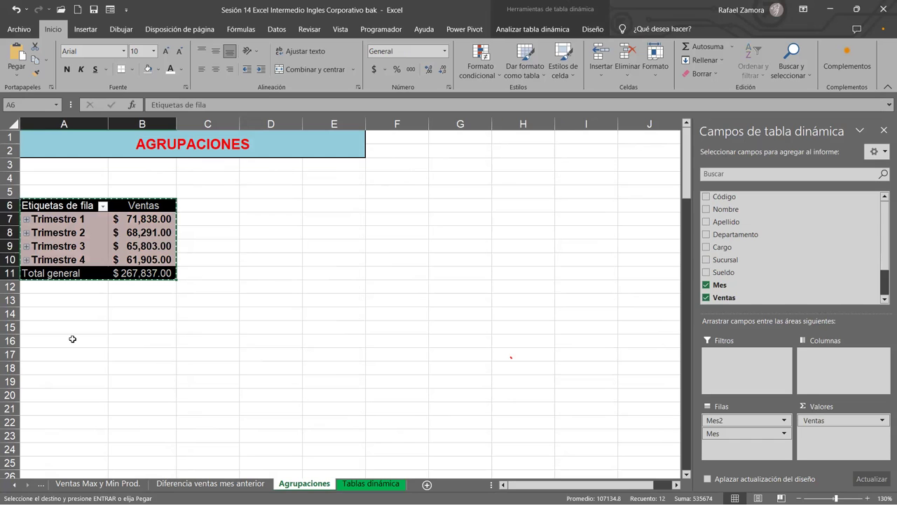
{"action": "left_click", "coordinate": [61, 326]}
{"action": "key", "text": "ctrl+v"}
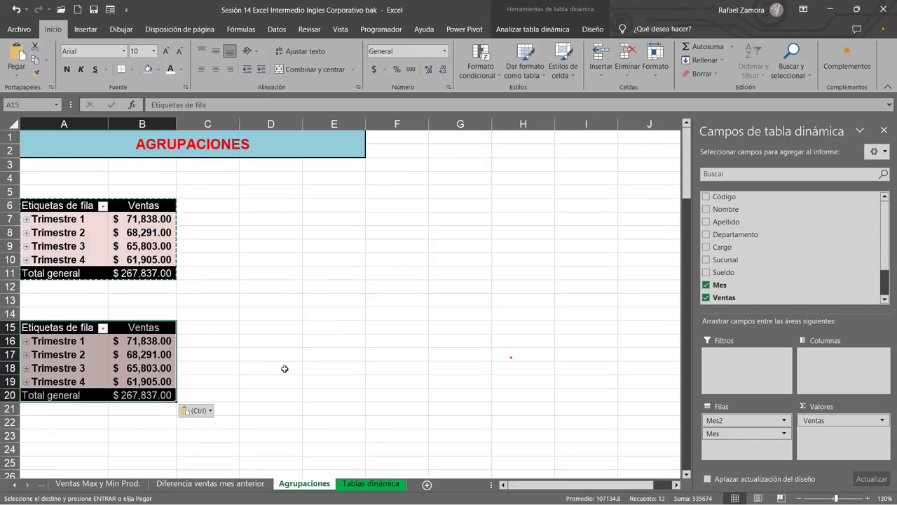
- Replace Mes2 and Mes in the copy's Rows with the Código field
{"action": "left_click", "coordinate": [264, 369]}
{"action": "left_click", "coordinate": [101, 364]}
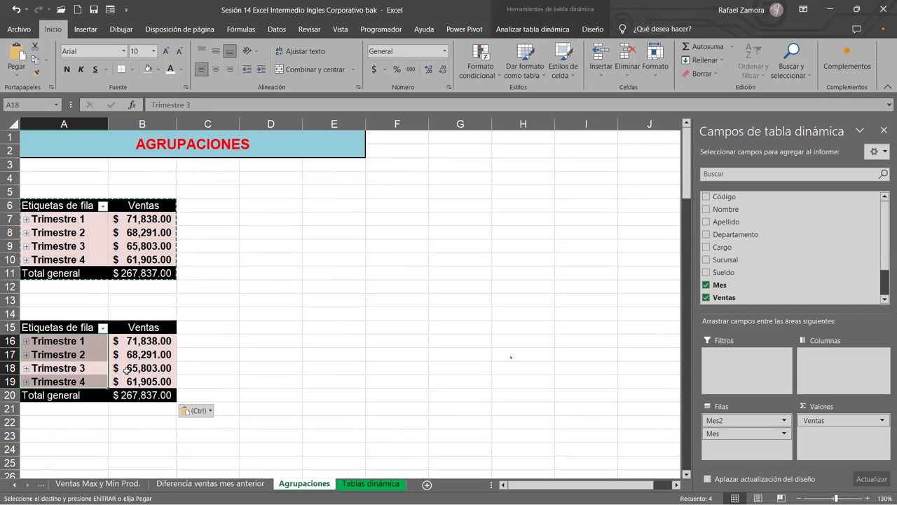
{"action": "left_click_drag", "start_coordinate": [760, 420], "coordinate": [788, 288]}
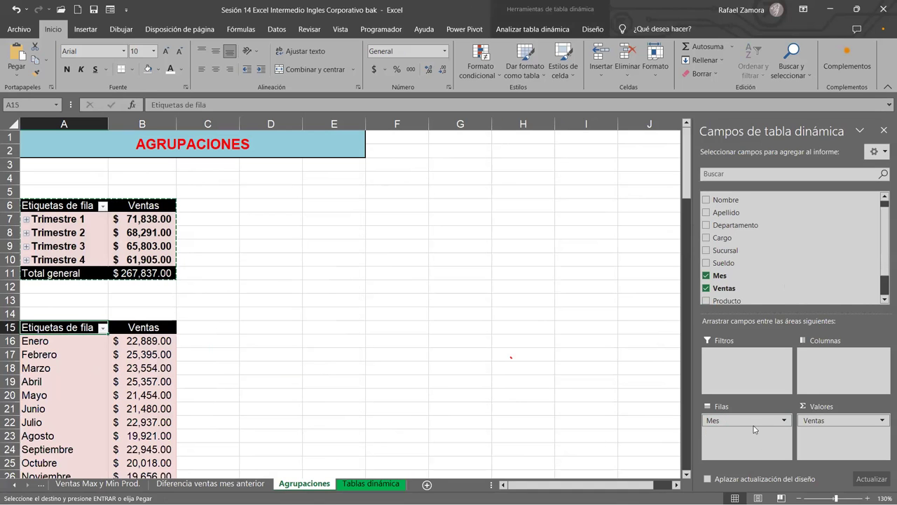
{"action": "left_click_drag", "start_coordinate": [782, 354], "coordinate": [694, 354]}
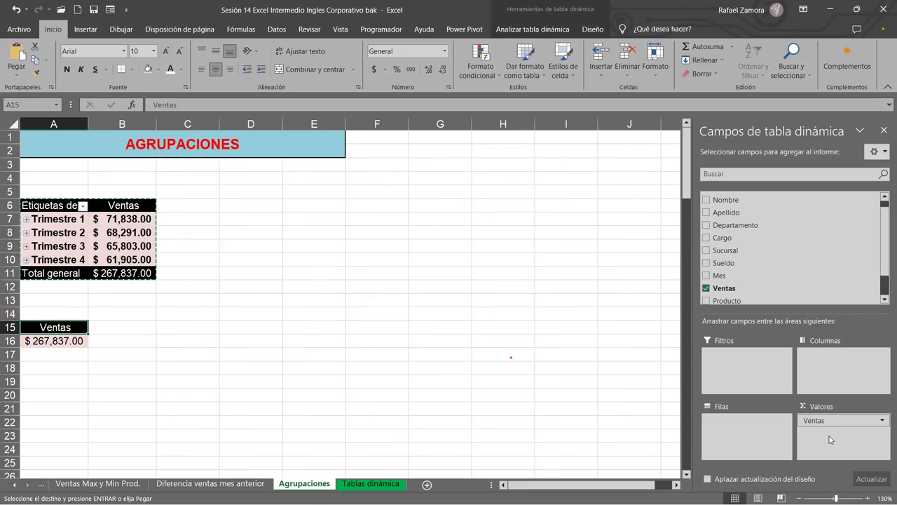
{"action": "scroll", "coordinate": [753, 262], "scroll_direction": "up", "scroll_amount": 1}
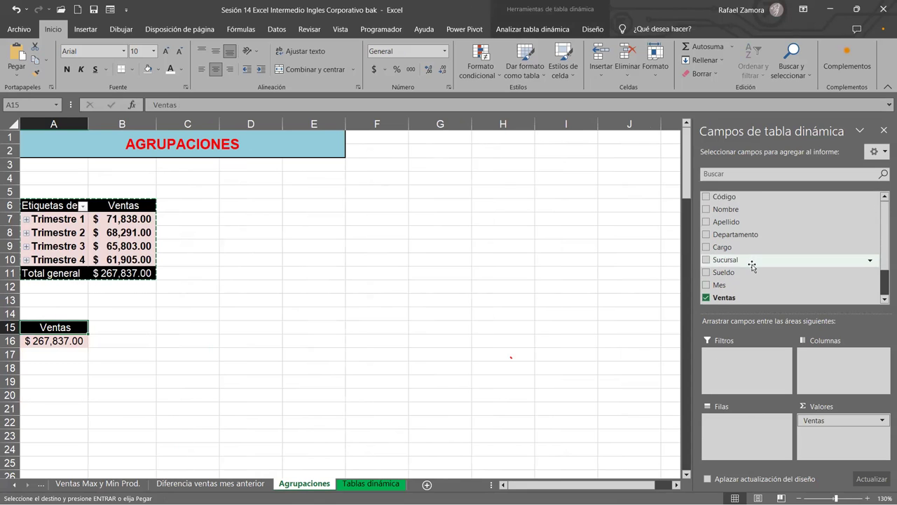
{"action": "left_click_drag", "start_coordinate": [729, 196], "coordinate": [745, 450]}
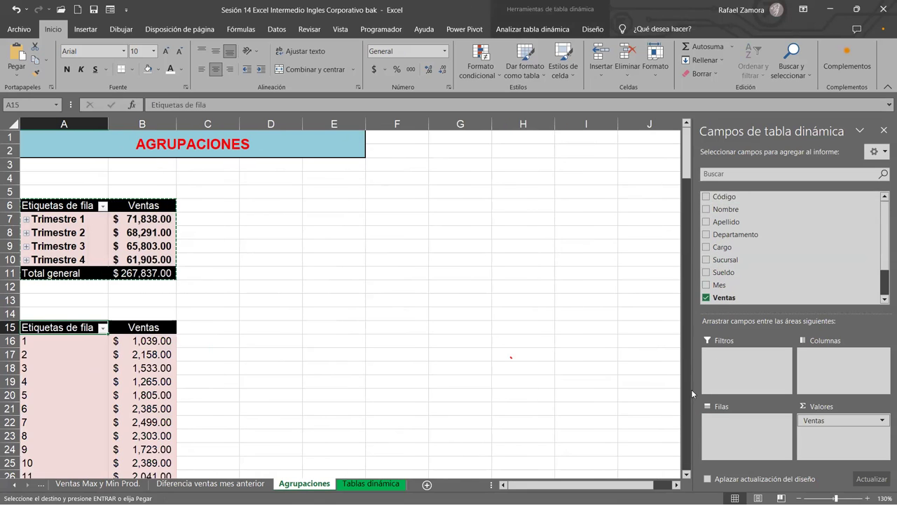
- Apply a light blue PivotTable style to the Código pivot at A15
{"action": "left_click", "coordinate": [93, 387]}
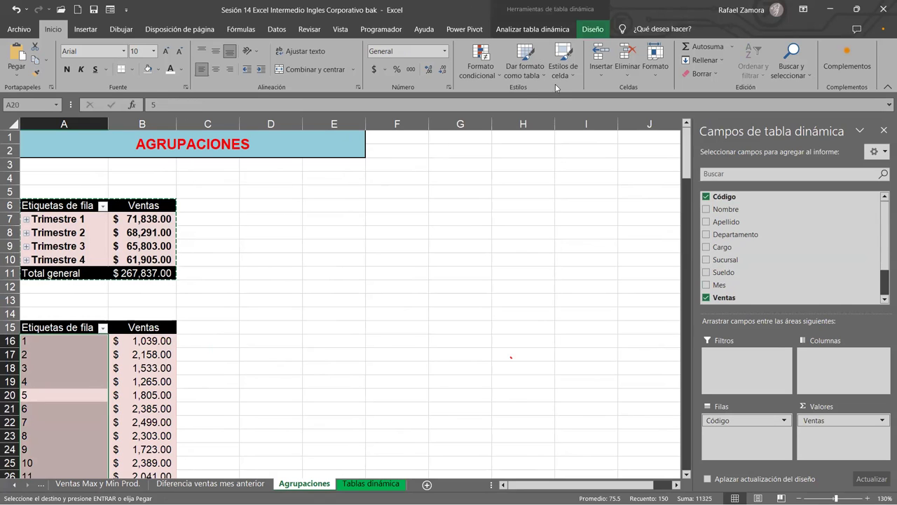
{"action": "left_click", "coordinate": [609, 68]}
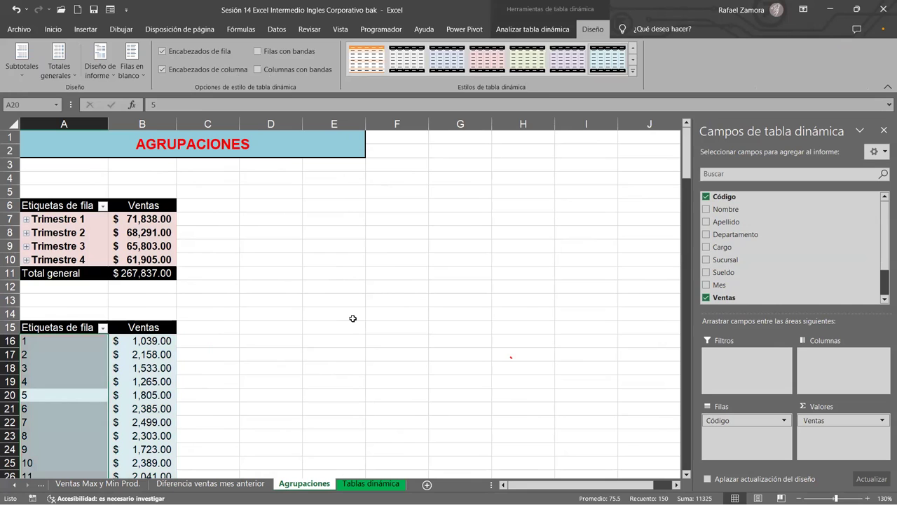
{"action": "scroll", "coordinate": [338, 314], "scroll_direction": "down", "scroll_amount": 6}
{"action": "scroll", "coordinate": [338, 317], "scroll_direction": "down", "scroll_amount": 10}
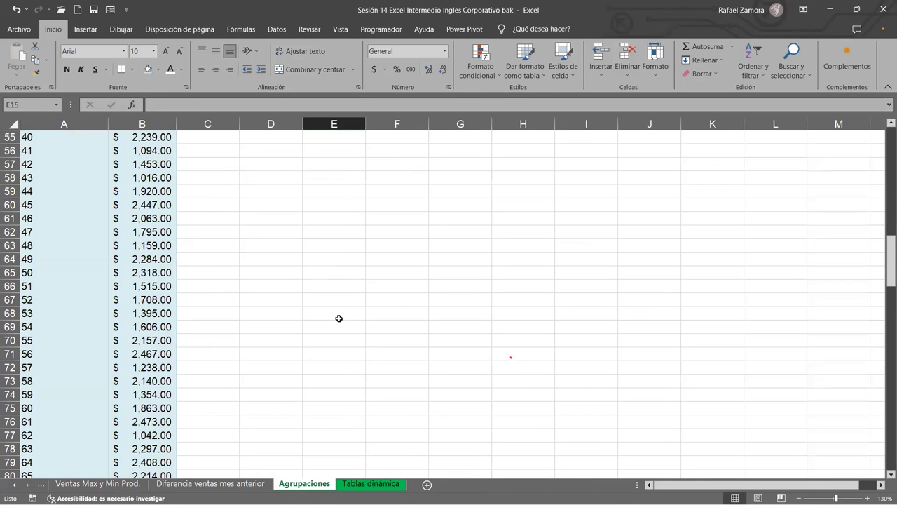
{"action": "scroll", "coordinate": [338, 318], "scroll_direction": "up", "scroll_amount": 2}
{"action": "scroll", "coordinate": [94, 274], "scroll_direction": "up", "scroll_amount": 10}
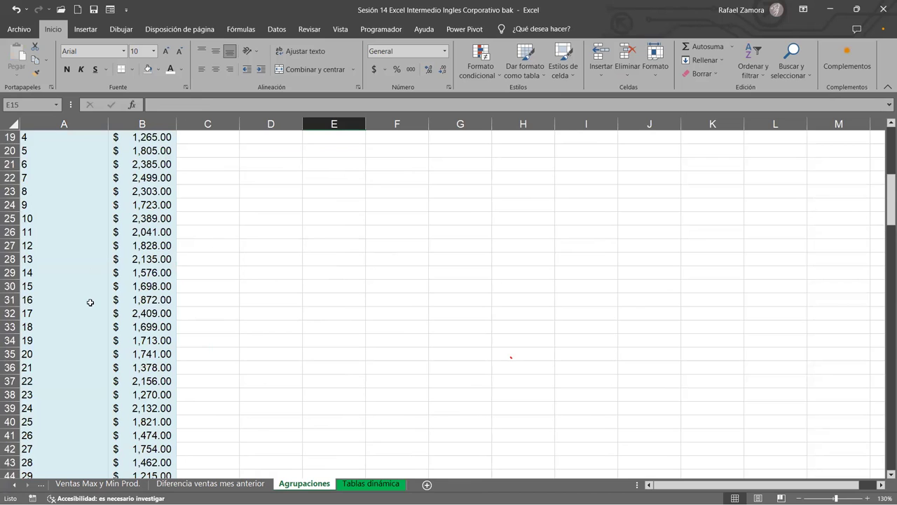
{"action": "scroll", "coordinate": [90, 302], "scroll_direction": "up", "scroll_amount": 5}
- Review the Código pivot from its first entry down to the Total general row
{"action": "left_click", "coordinate": [92, 302]}
{"action": "key", "text": "ctrl+Down"}
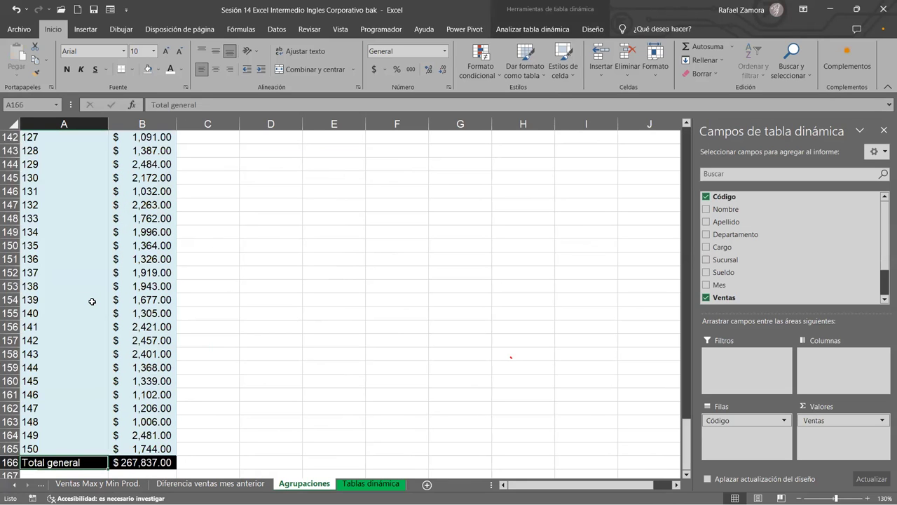
{"action": "key", "text": "ctrl+Up"}
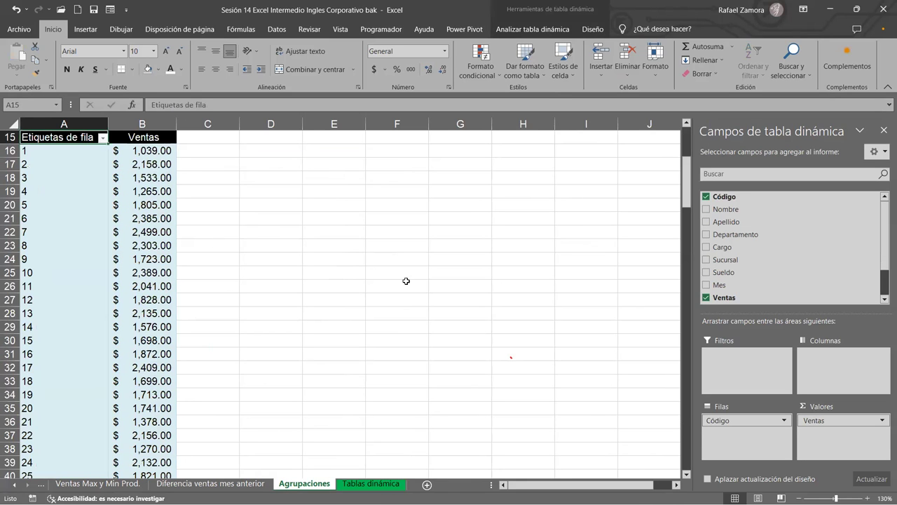
{"action": "scroll", "coordinate": [406, 281], "scroll_direction": "up", "scroll_amount": 2}
{"action": "left_click", "coordinate": [437, 271]}
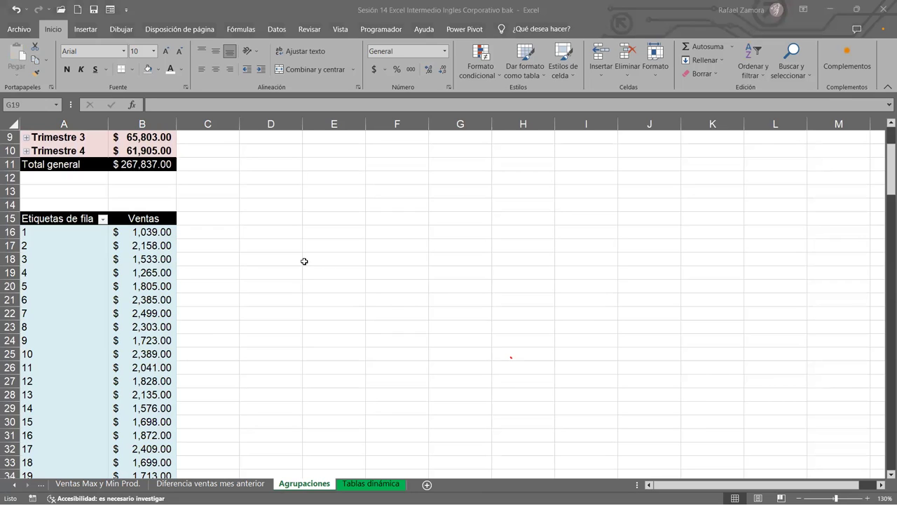
{"action": "left_click", "coordinate": [495, 382]}
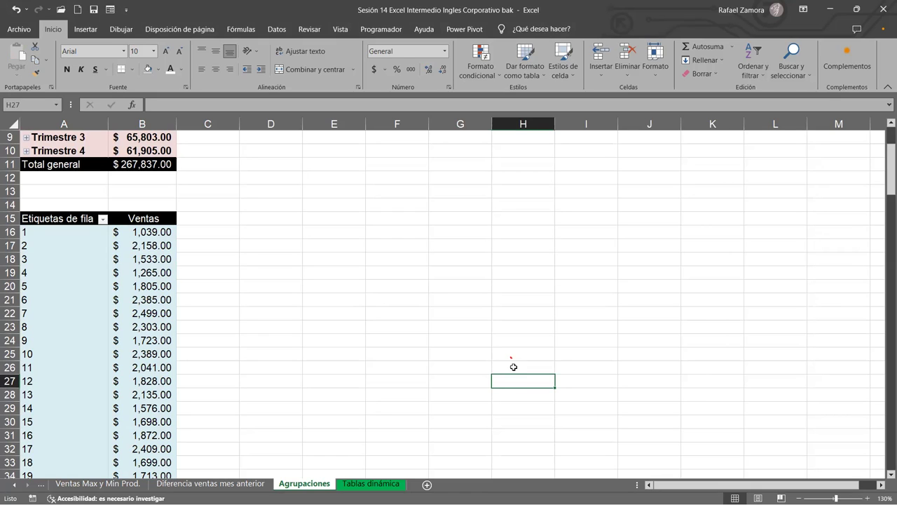
{"action": "left_click", "coordinate": [518, 356]}
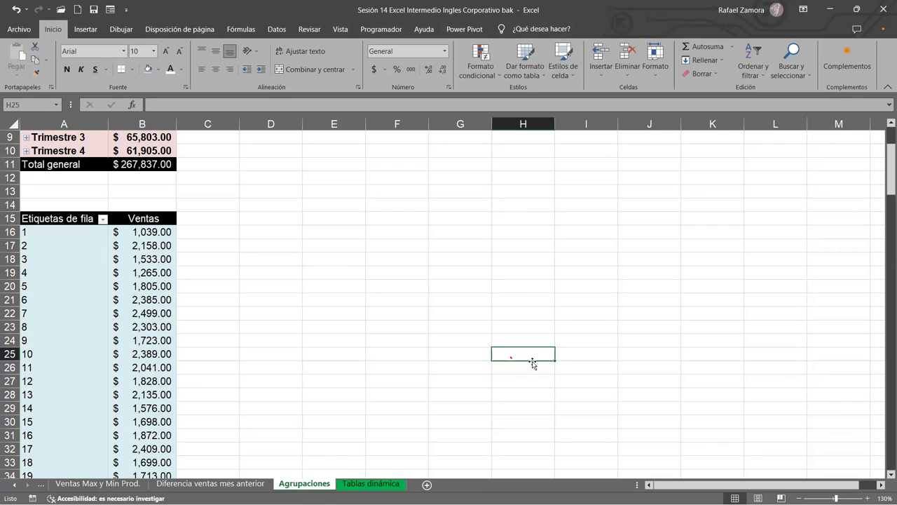
{"action": "left_click", "coordinate": [476, 375]}
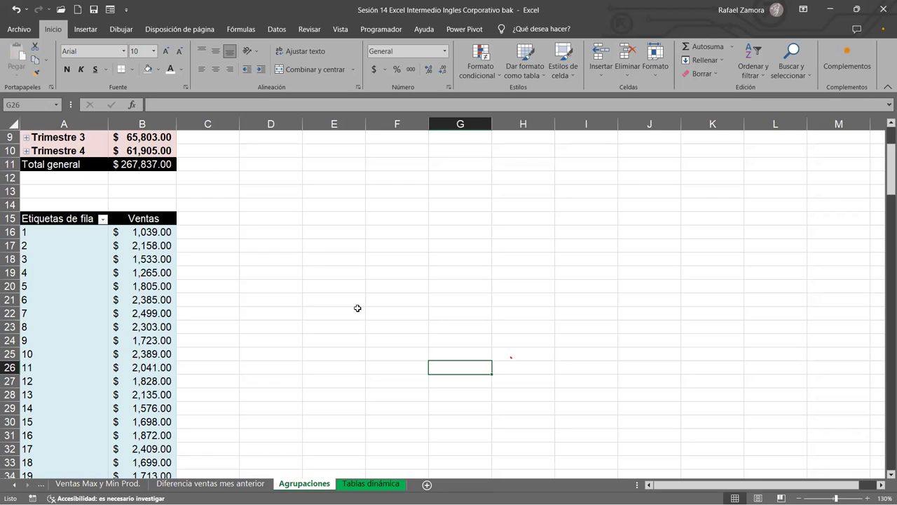
- Remove Mes from the second pivot's Rows and add Código in its place
{"action": "left_click", "coordinate": [116, 247]}
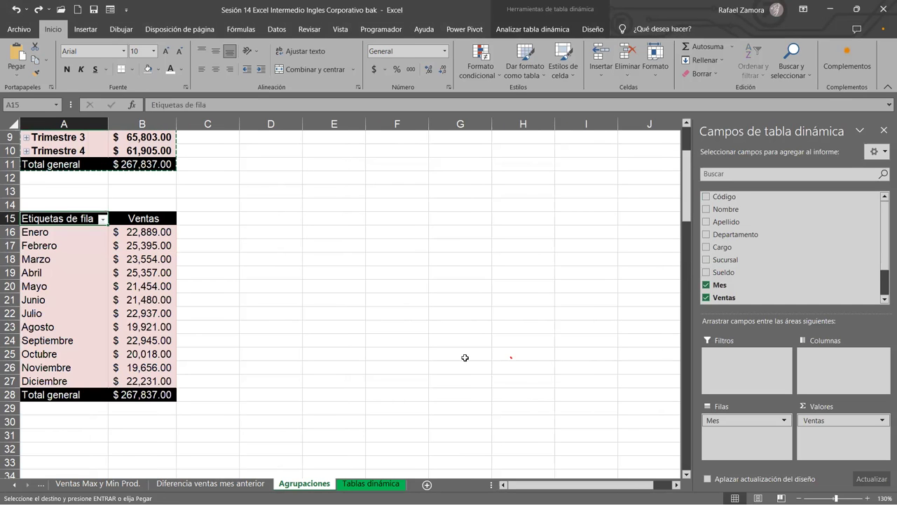
{"action": "scroll", "coordinate": [465, 357], "scroll_direction": "up", "scroll_amount": 1}
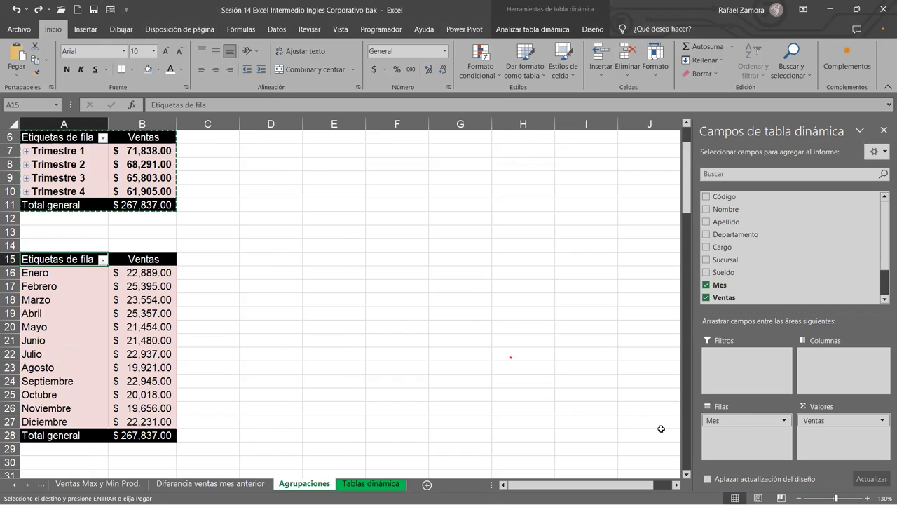
{"action": "left_click_drag", "start_coordinate": [722, 420], "coordinate": [756, 280]}
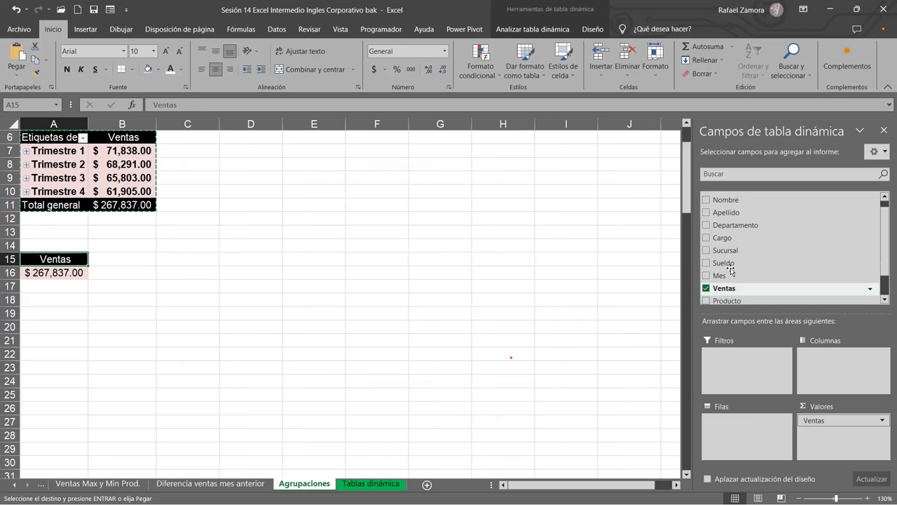
{"action": "left_click_drag", "start_coordinate": [721, 202], "coordinate": [753, 445]}
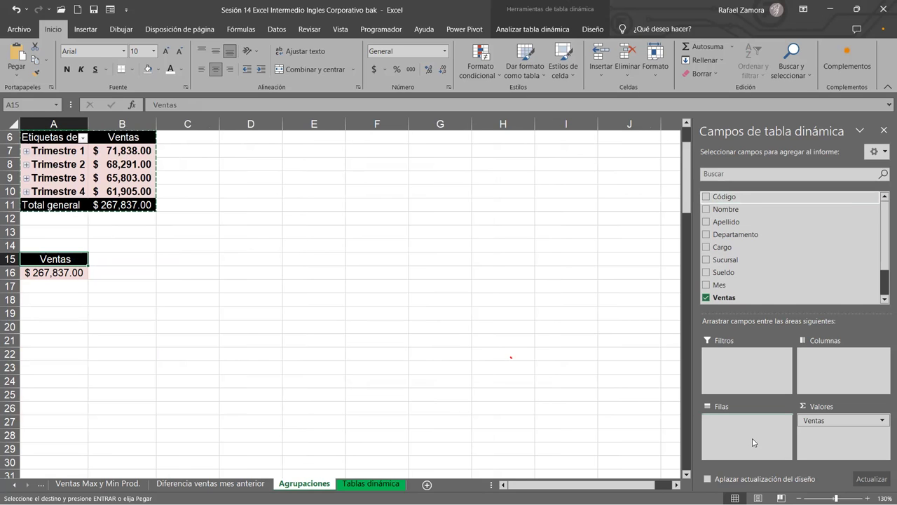
{"action": "left_click", "coordinate": [129, 340]}
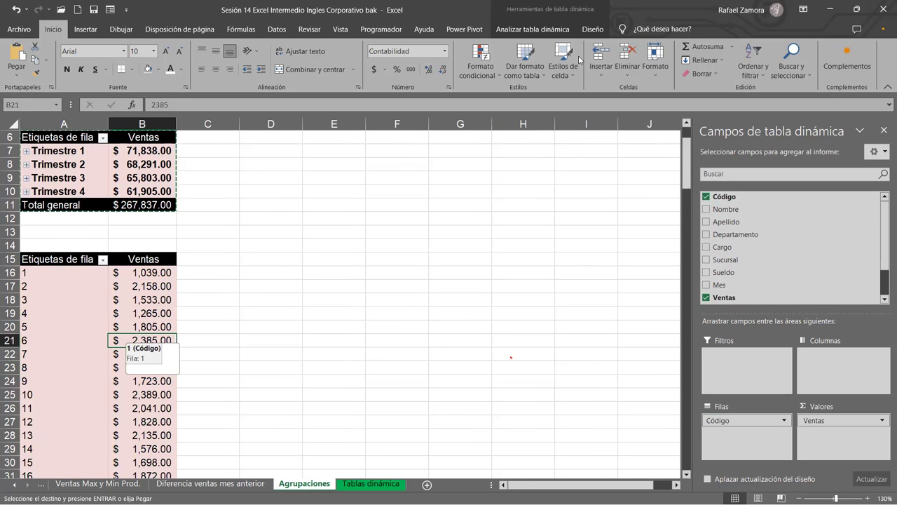
- Apply a blue PivotTable Design style to the Código pivot at A15
{"action": "left_click", "coordinate": [593, 30]}
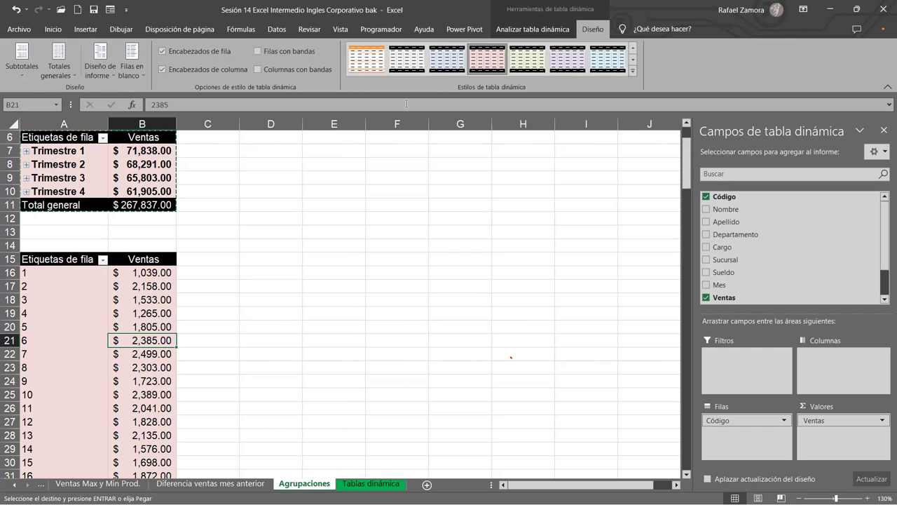
{"action": "left_click", "coordinate": [447, 58]}
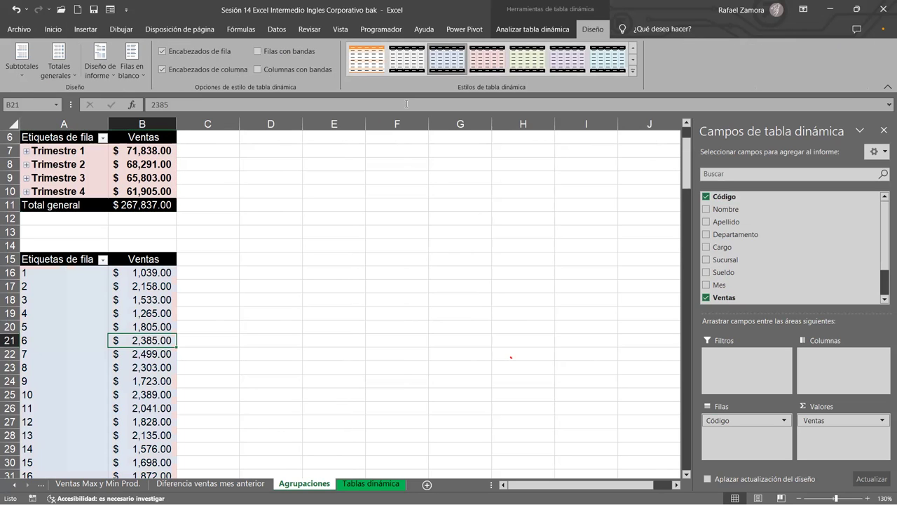
{"action": "left_click", "coordinate": [117, 299]}
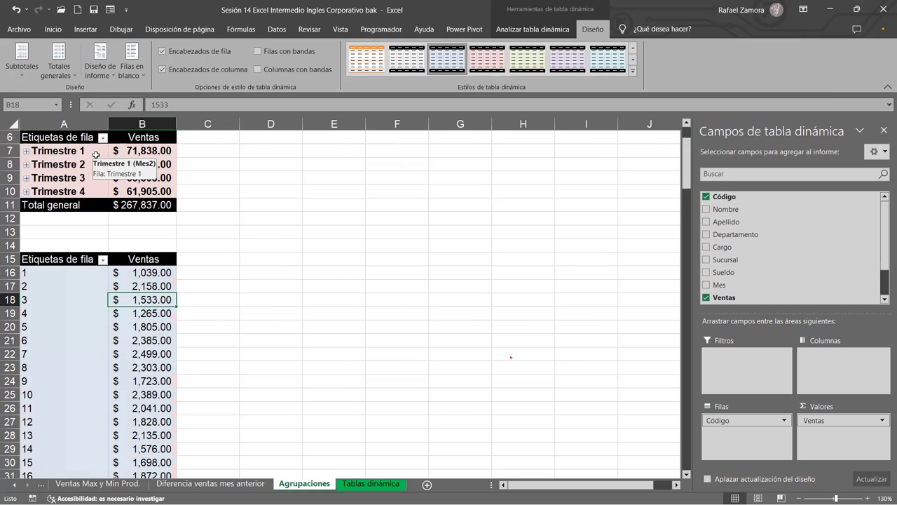
{"action": "left_click", "coordinate": [72, 294]}
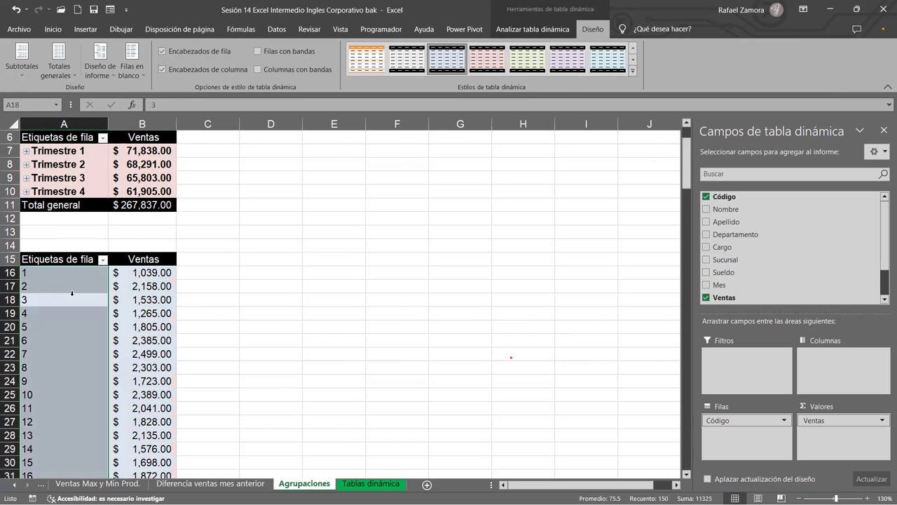
{"action": "left_click", "coordinate": [62, 300]}
{"action": "left_click", "coordinate": [66, 276]}
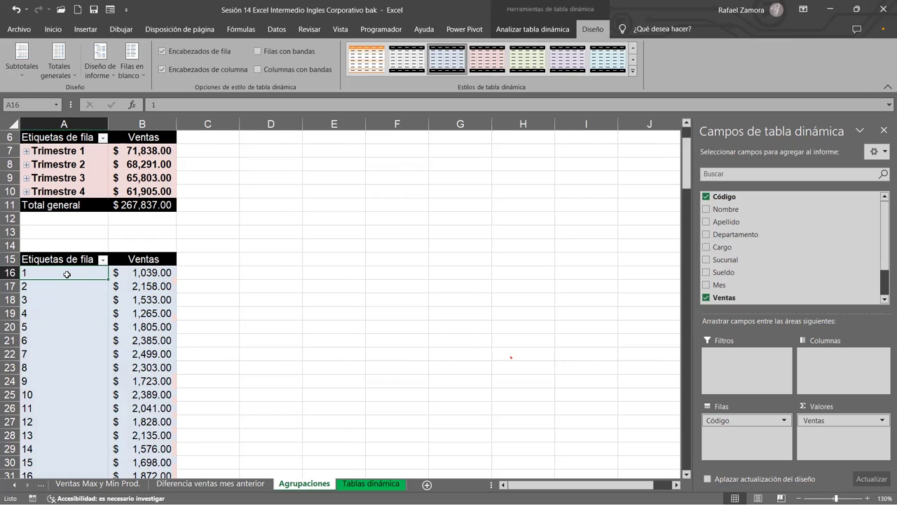
{"action": "right_click", "coordinate": [66, 274]}
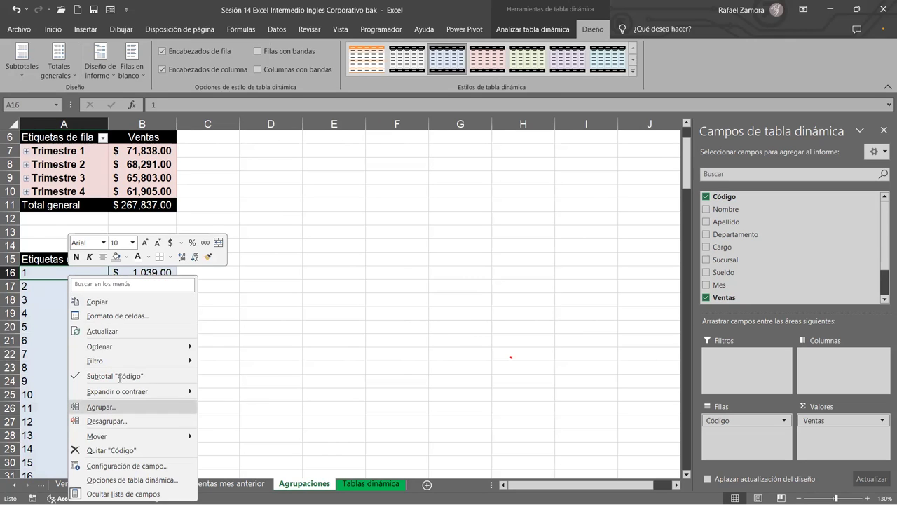
{"action": "left_click", "coordinate": [102, 407]}
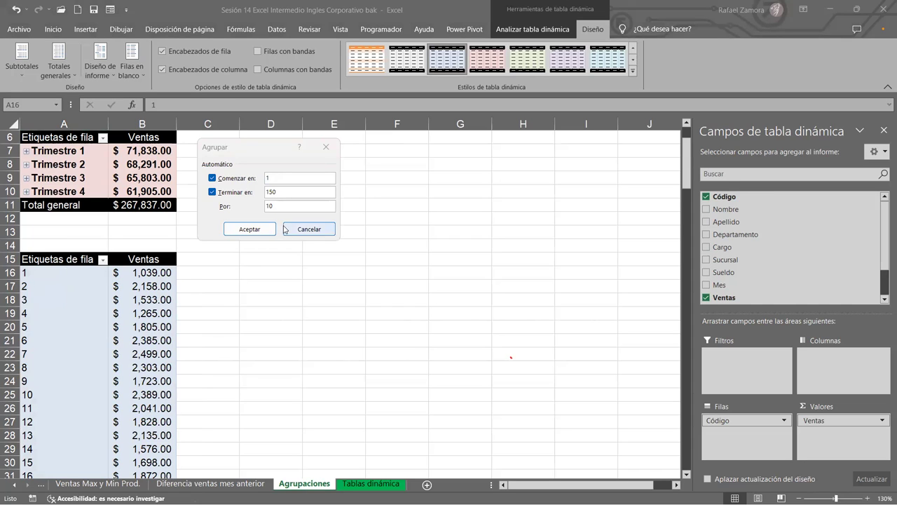
{"action": "left_click", "coordinate": [266, 225]}
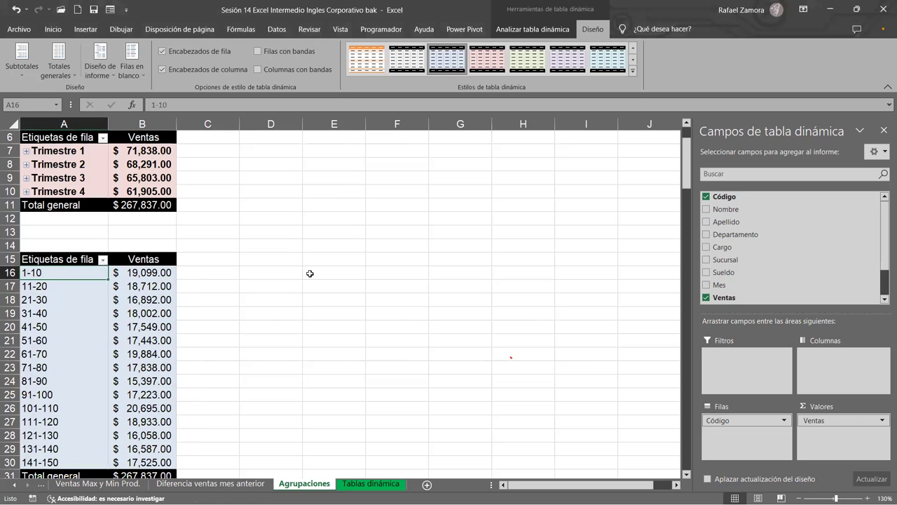
{"action": "scroll", "coordinate": [311, 274], "scroll_direction": "down", "scroll_amount": 1}
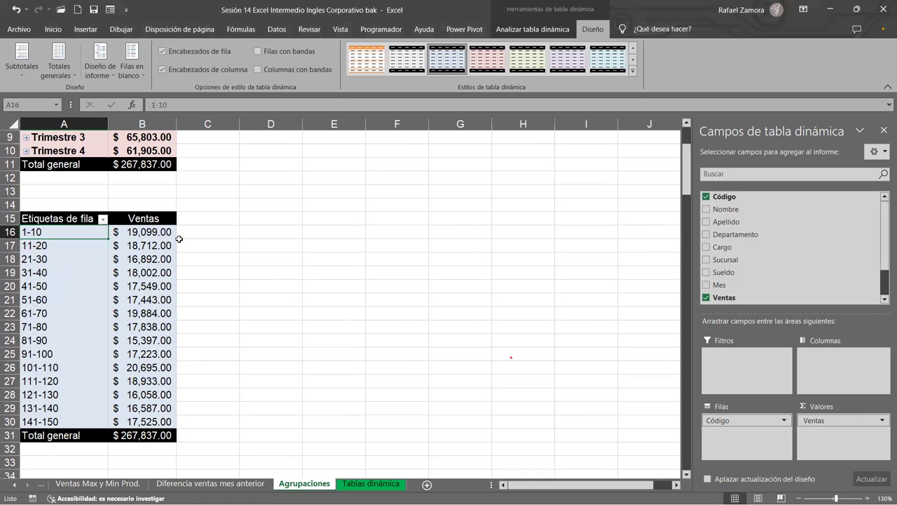
{"action": "left_click", "coordinate": [91, 284]}
{"action": "key", "text": "ctrl+space"}
{"action": "left_click", "coordinate": [53, 360]}
{"action": "left_click", "coordinate": [66, 273]}
{"action": "left_click", "coordinate": [66, 236]}
{"action": "left_click", "coordinate": [62, 278]}
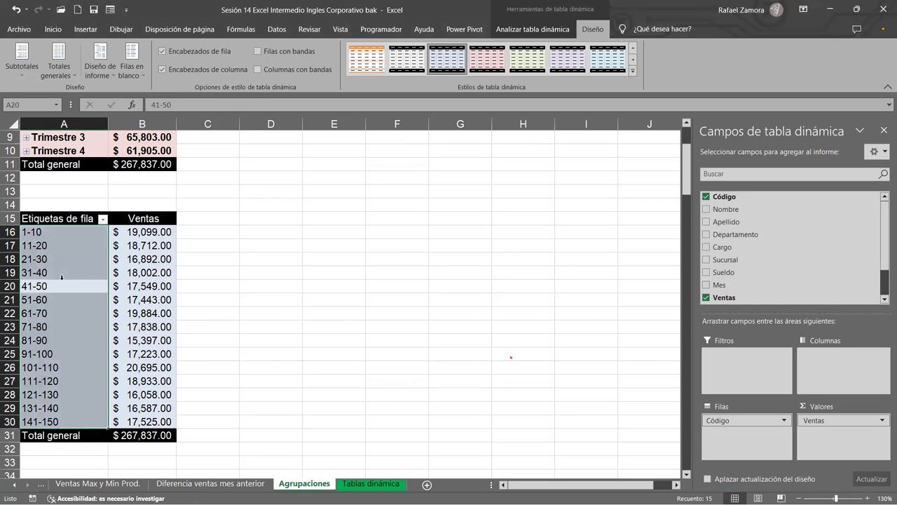
{"action": "left_click", "coordinate": [75, 274]}
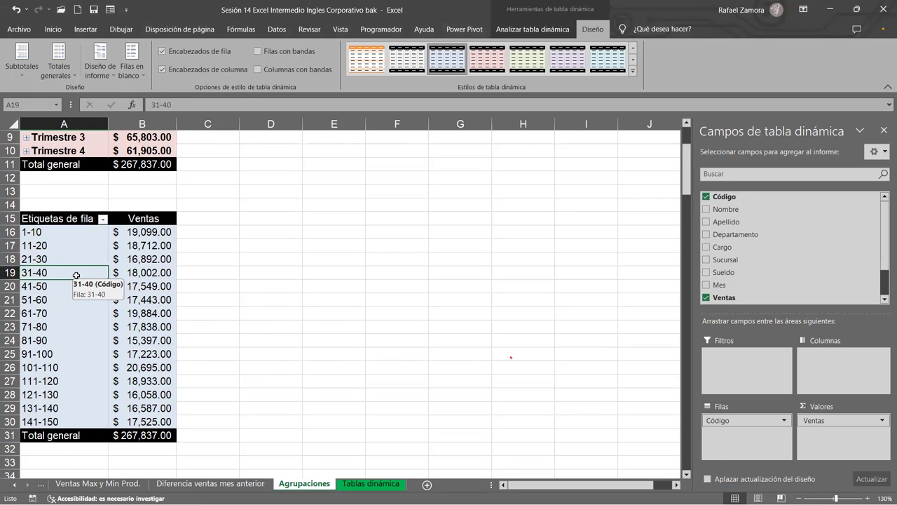
{"action": "left_click", "coordinate": [50, 235]}
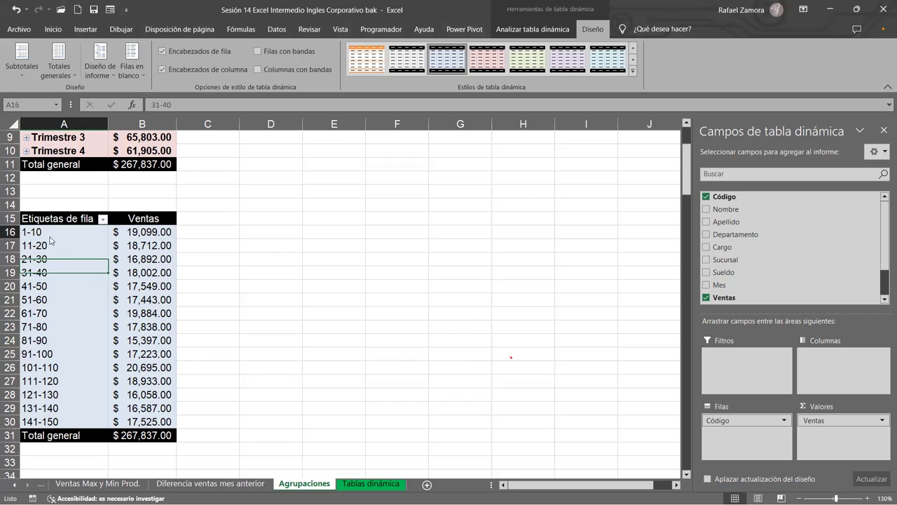
{"action": "right_click", "coordinate": [51, 239]}
{"action": "left_click", "coordinate": [135, 383]}
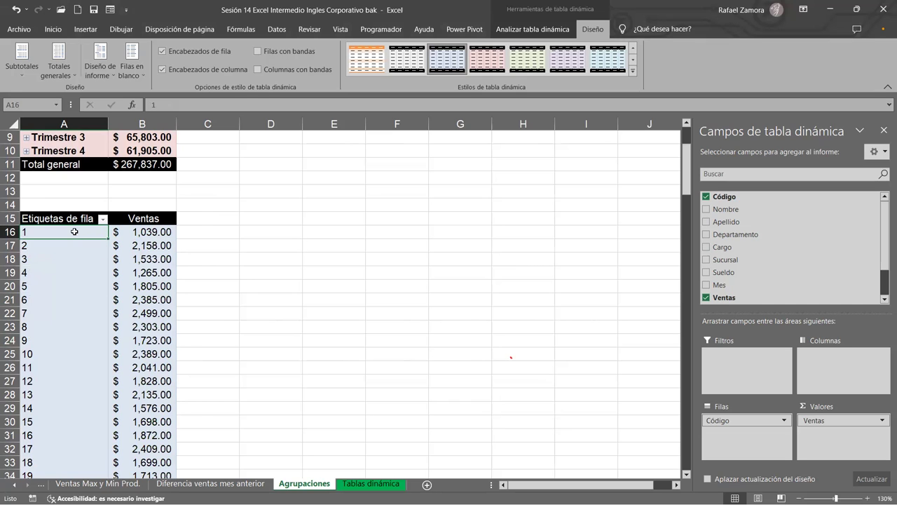
- Group the Código labels in intervals of 5 instead of 10
{"action": "right_click", "coordinate": [74, 232]}
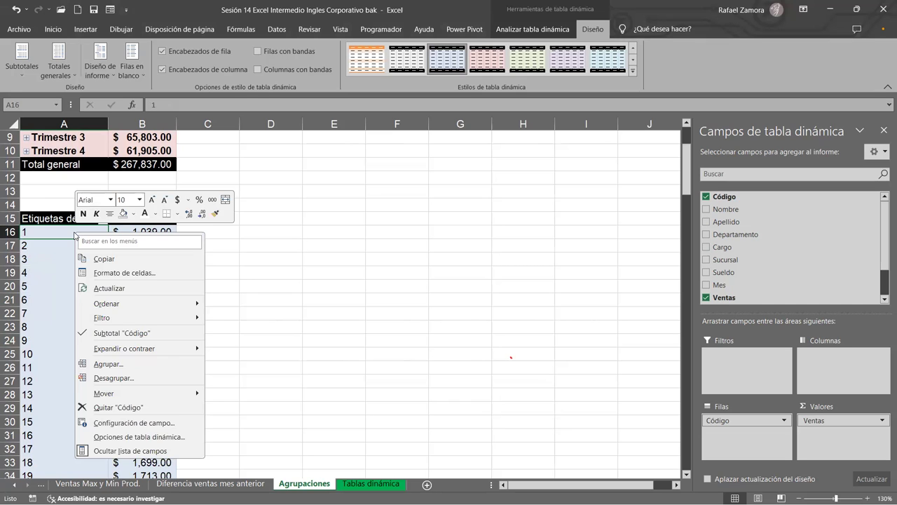
{"action": "left_click", "coordinate": [124, 365]}
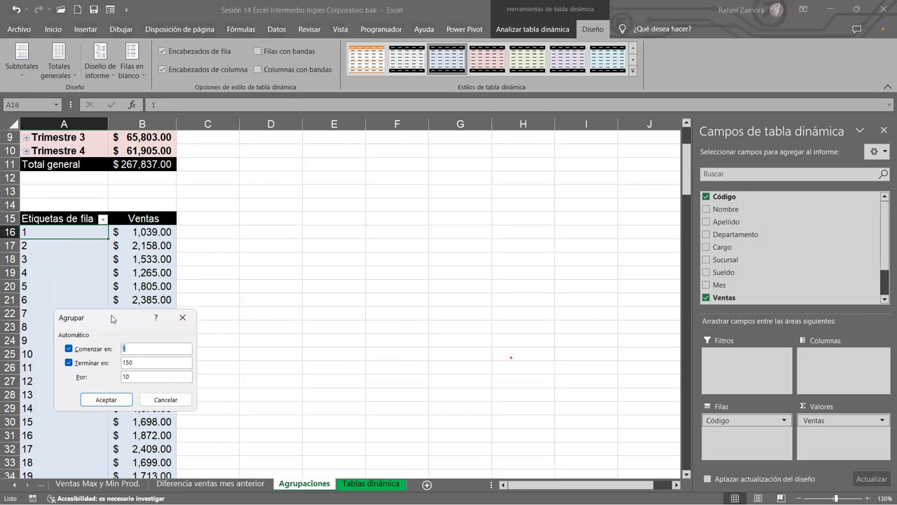
{"action": "left_click_drag", "start_coordinate": [111, 318], "coordinate": [423, 141]}
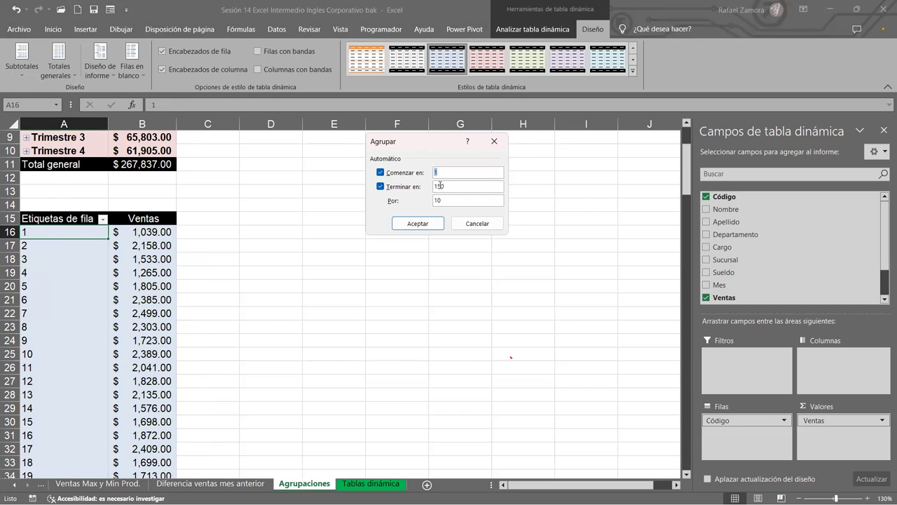
{"action": "left_click", "coordinate": [463, 202]}
{"action": "double_click", "coordinate": [463, 202]}
{"action": "type", "text": "5"}
{"action": "left_click", "coordinate": [424, 231]}
- Scroll through the grouped ranges from 1-5 to 146-150 to review them
{"action": "scroll", "coordinate": [358, 330], "scroll_direction": "down", "scroll_amount": 2}
{"action": "scroll", "coordinate": [369, 331], "scroll_direction": "down", "scroll_amount": 1}
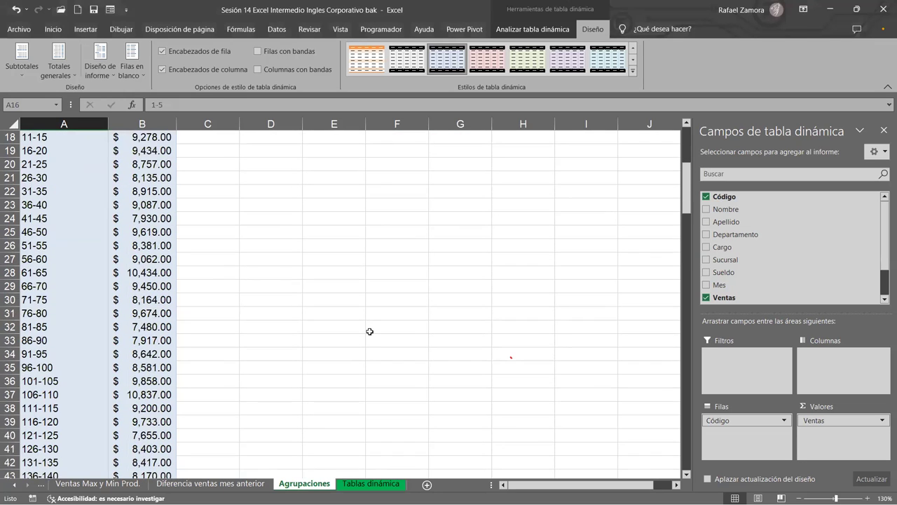
{"action": "scroll", "coordinate": [369, 331], "scroll_direction": "down", "scroll_amount": 3}
{"action": "scroll", "coordinate": [370, 330], "scroll_direction": "down", "scroll_amount": 1}
{"action": "scroll", "coordinate": [369, 331], "scroll_direction": "up", "scroll_amount": 5}
{"action": "scroll", "coordinate": [370, 330], "scroll_direction": "up", "scroll_amount": 3}
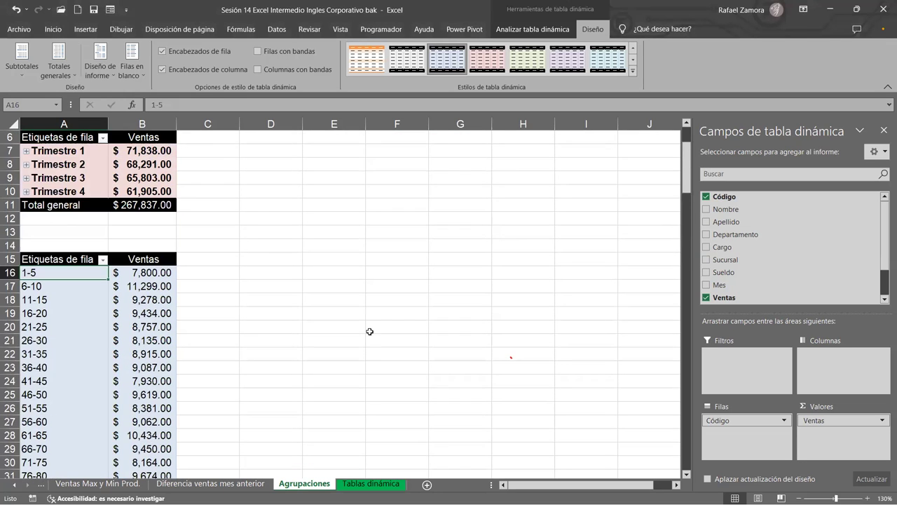
{"action": "scroll", "coordinate": [369, 331], "scroll_direction": "down", "scroll_amount": 4}
{"action": "scroll", "coordinate": [370, 330], "scroll_direction": "down", "scroll_amount": 4}
{"action": "scroll", "coordinate": [370, 331], "scroll_direction": "down", "scroll_amount": 3}
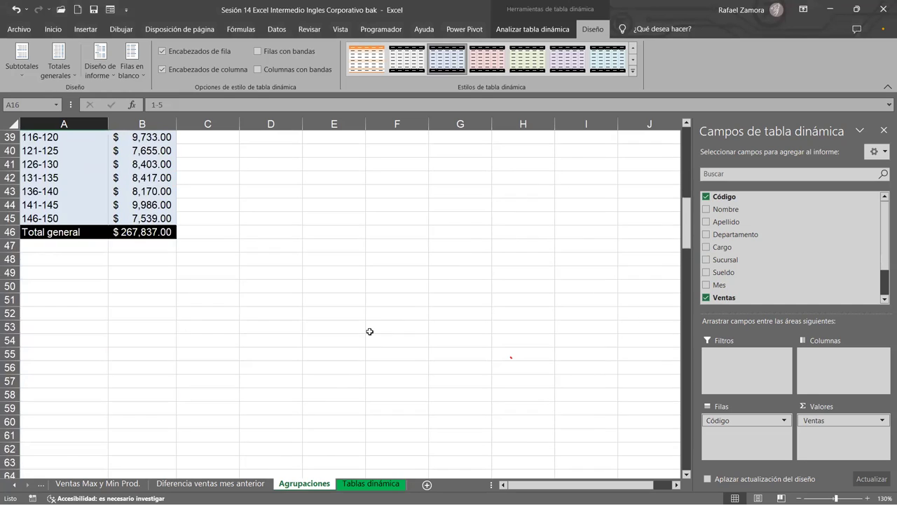
{"action": "scroll", "coordinate": [369, 331], "scroll_direction": "up", "scroll_amount": 6}
{"action": "scroll", "coordinate": [370, 330], "scroll_direction": "up", "scroll_amount": 5}
{"action": "scroll", "coordinate": [363, 329], "scroll_direction": "down", "scroll_amount": 2}
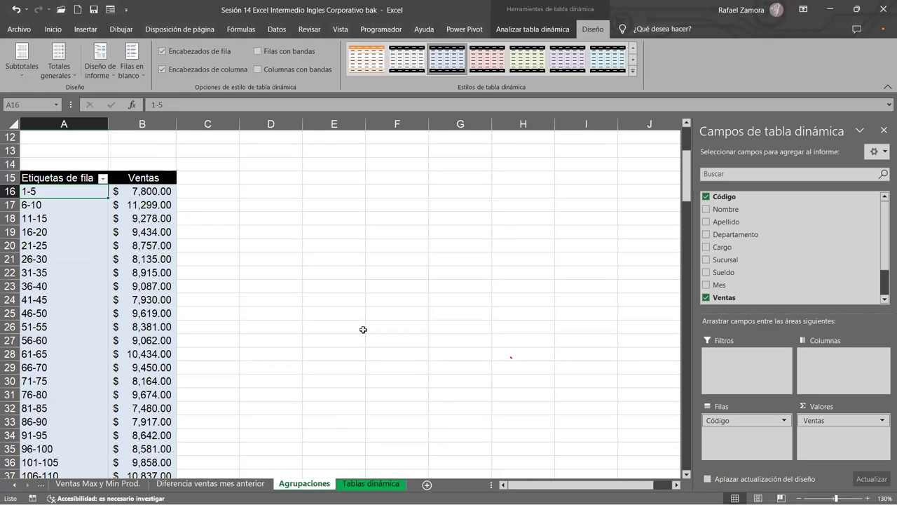
{"action": "scroll", "coordinate": [363, 329], "scroll_direction": "down", "scroll_amount": 2}
{"action": "scroll", "coordinate": [358, 329], "scroll_direction": "up", "scroll_amount": 3}
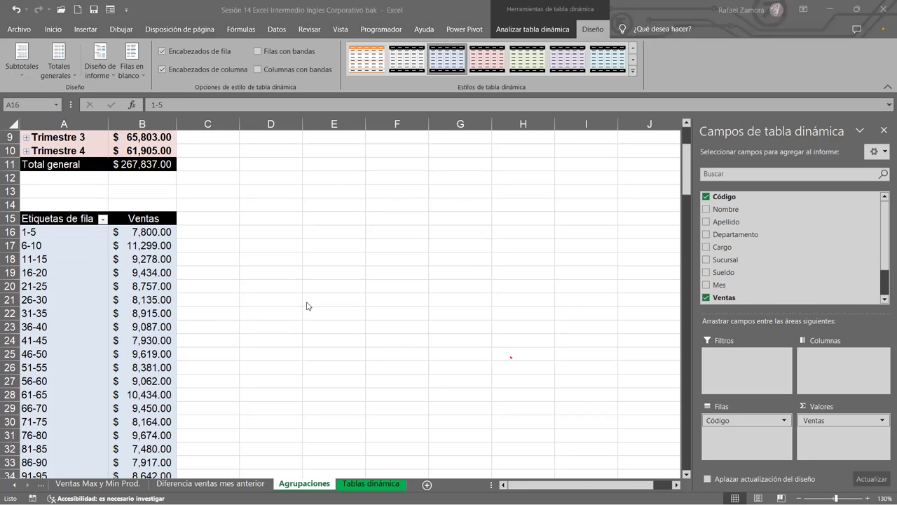
- Deselect the grouped pivot and go to the Tablas dinámica data sheet
{"action": "left_click", "coordinate": [305, 310]}
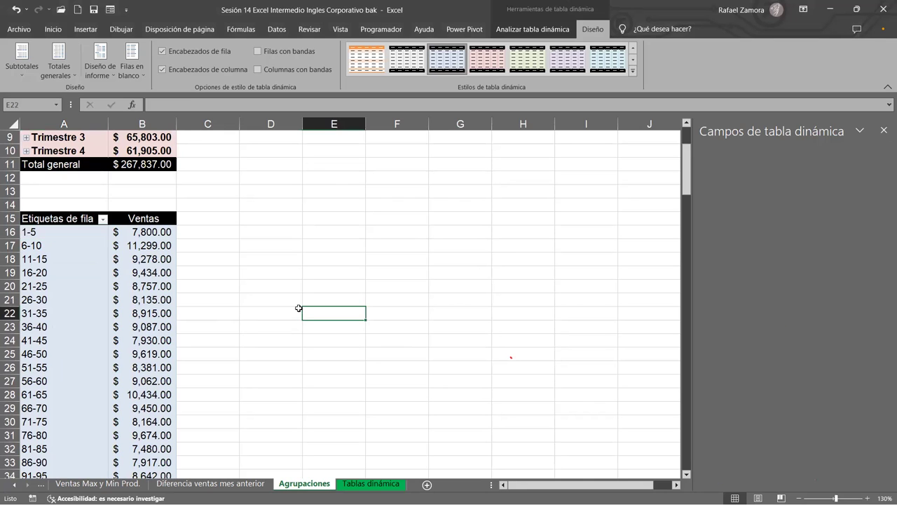
{"action": "left_click", "coordinate": [140, 288]}
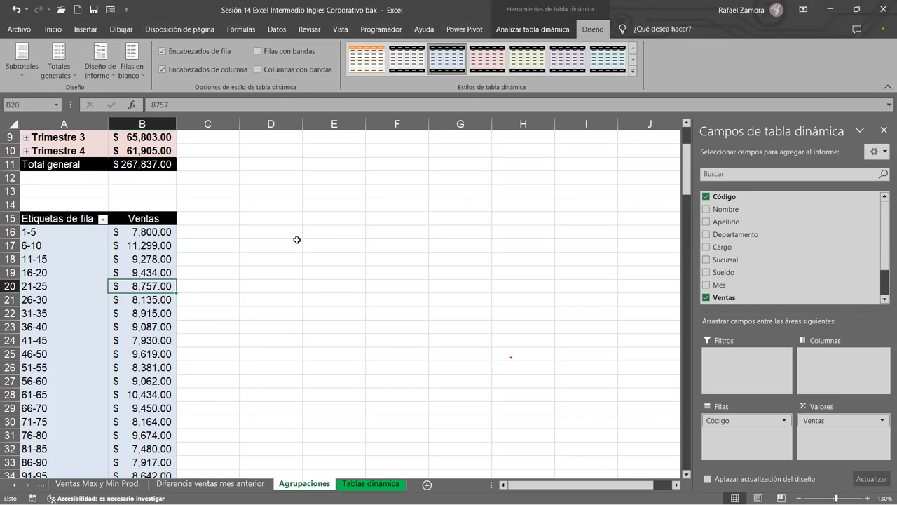
{"action": "scroll", "coordinate": [300, 237], "scroll_direction": "up", "scroll_amount": 3}
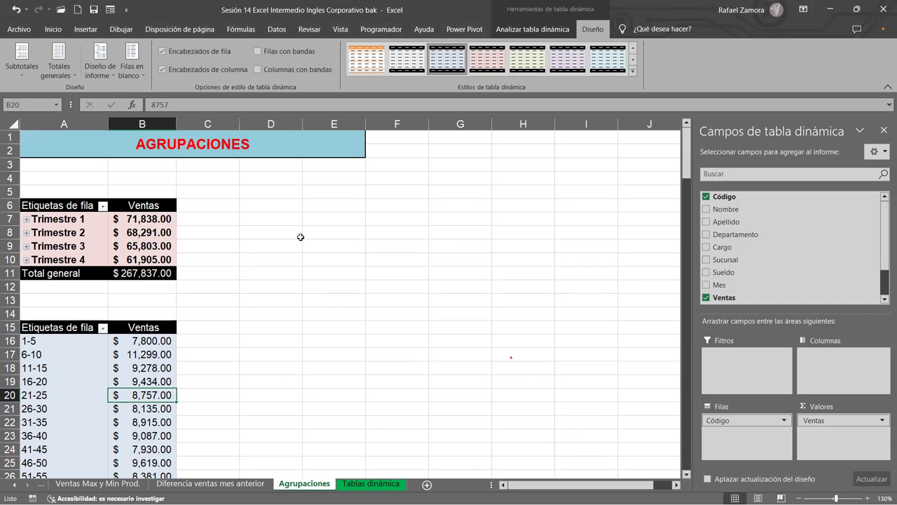
{"action": "left_click", "coordinate": [242, 342]}
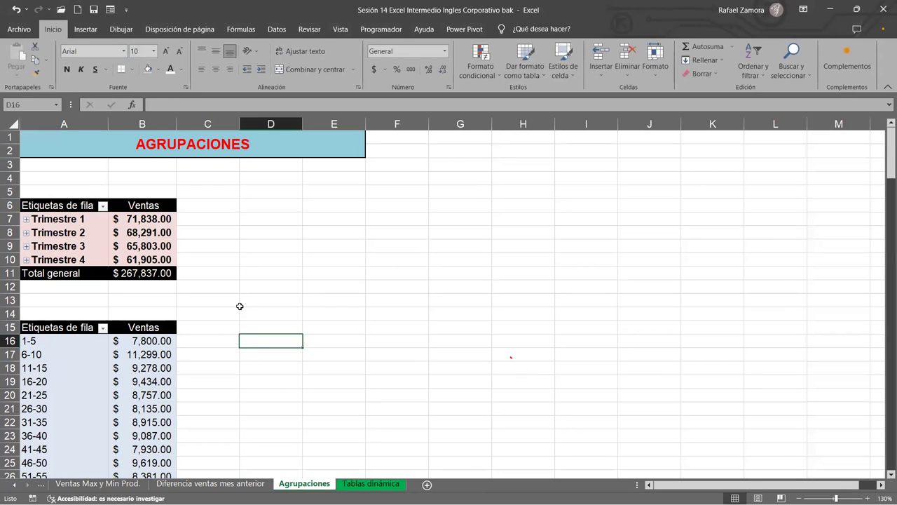
{"action": "left_click", "coordinate": [240, 304]}
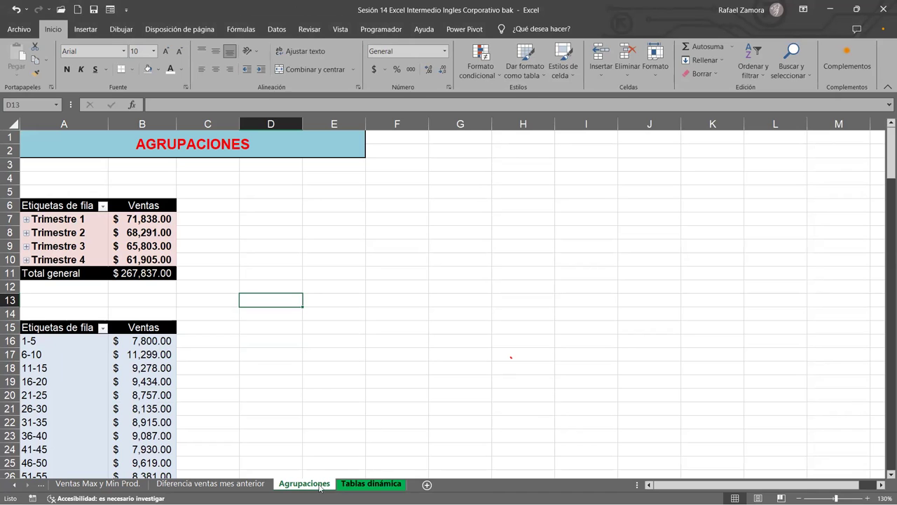
{"action": "left_click", "coordinate": [371, 484]}
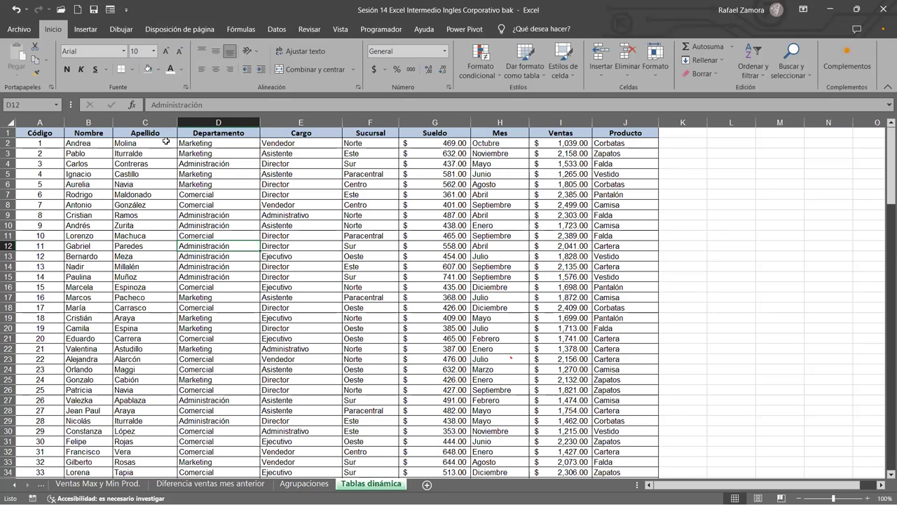
- Insert a new pivot table from the data range on a new sheet, Hoja2
{"action": "left_click", "coordinate": [79, 29]}
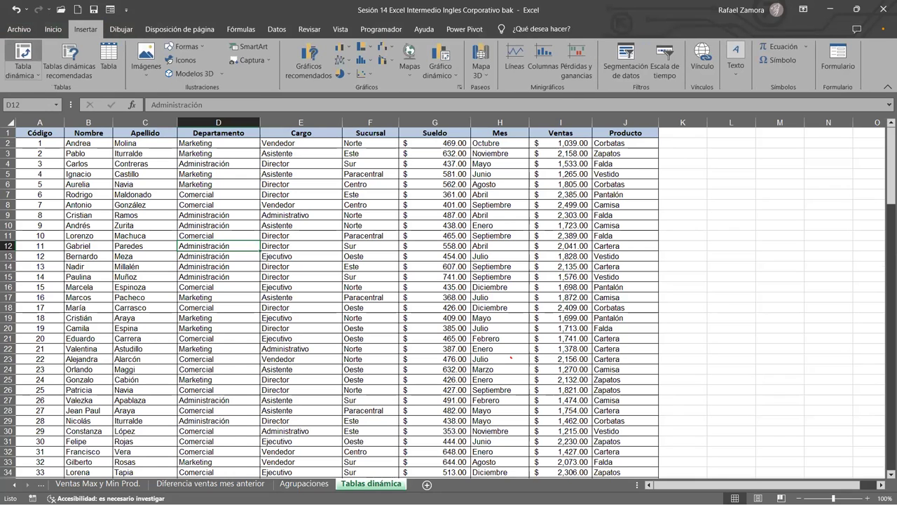
{"action": "left_click", "coordinate": [23, 53]}
{"action": "left_click", "coordinate": [168, 475]}
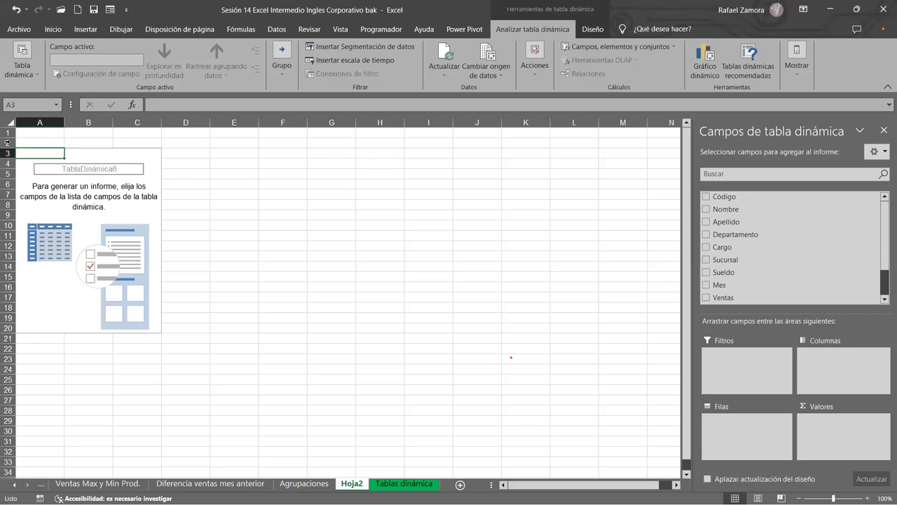
{"action": "left_click", "coordinate": [7, 153]}
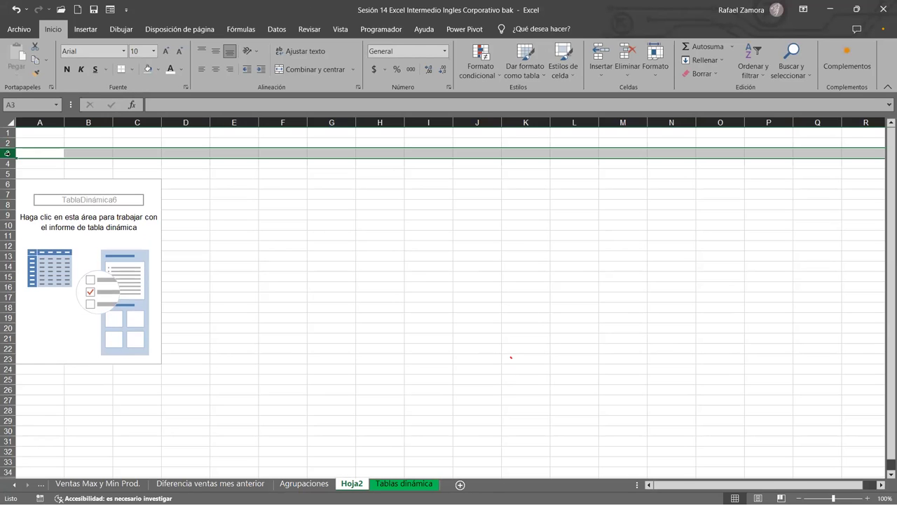
{"action": "left_click", "coordinate": [289, 346]}
{"action": "scroll", "coordinate": [287, 329], "scroll_direction": "up", "scroll_amount": 2, "text": "ctrl"}
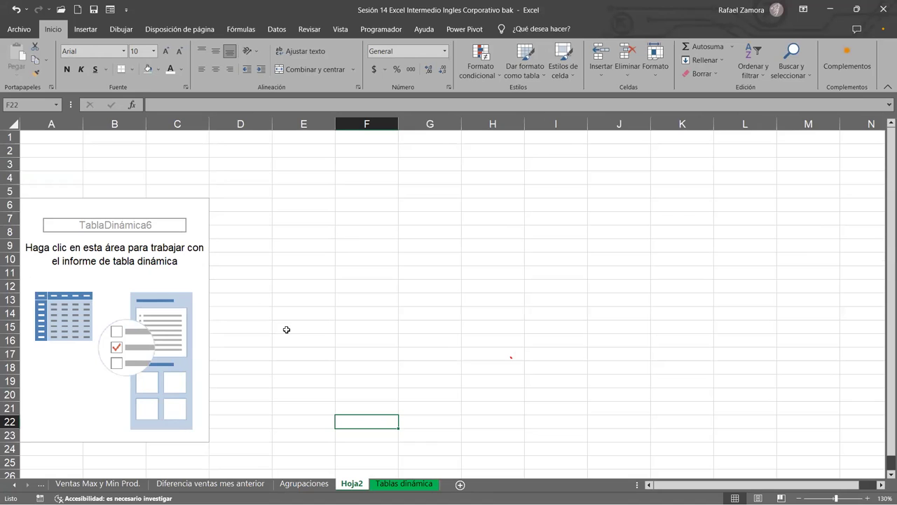
{"action": "left_click", "coordinate": [121, 297]}
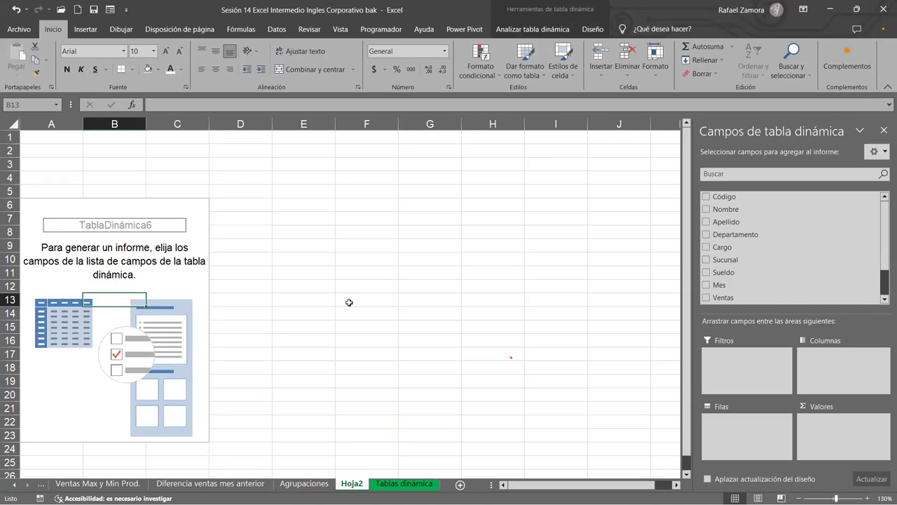
- Add Ventas to Values and Producto to Rows in the new pivot
{"action": "scroll", "coordinate": [858, 256], "scroll_direction": "down", "scroll_amount": 1}
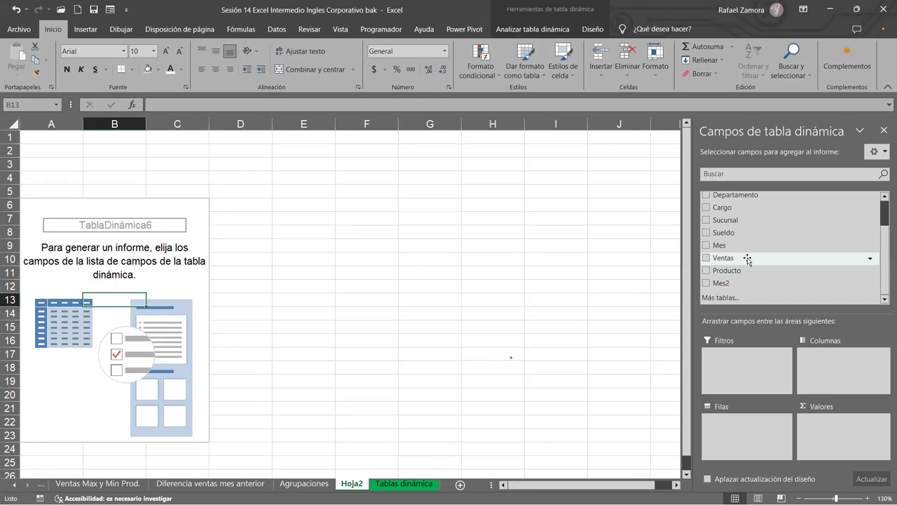
{"action": "left_click_drag", "start_coordinate": [747, 260], "coordinate": [834, 435]}
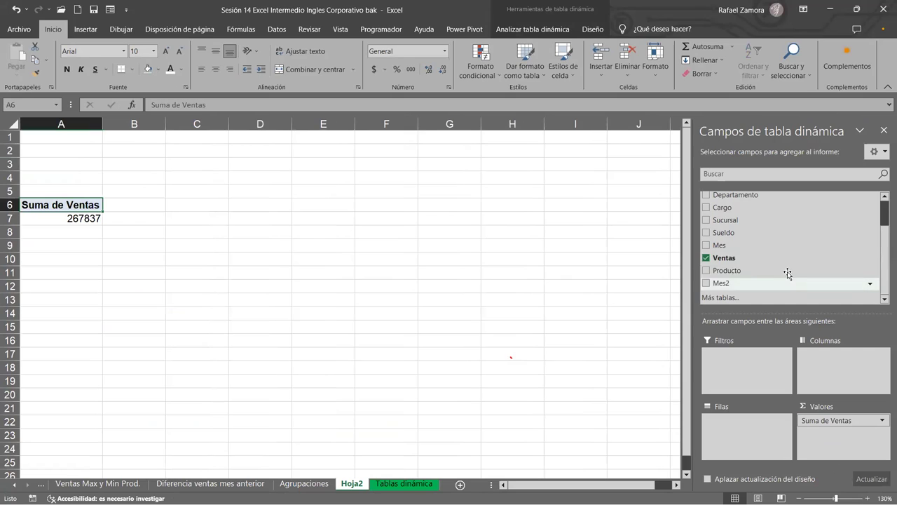
{"action": "scroll", "coordinate": [759, 238], "scroll_direction": "up", "scroll_amount": 1}
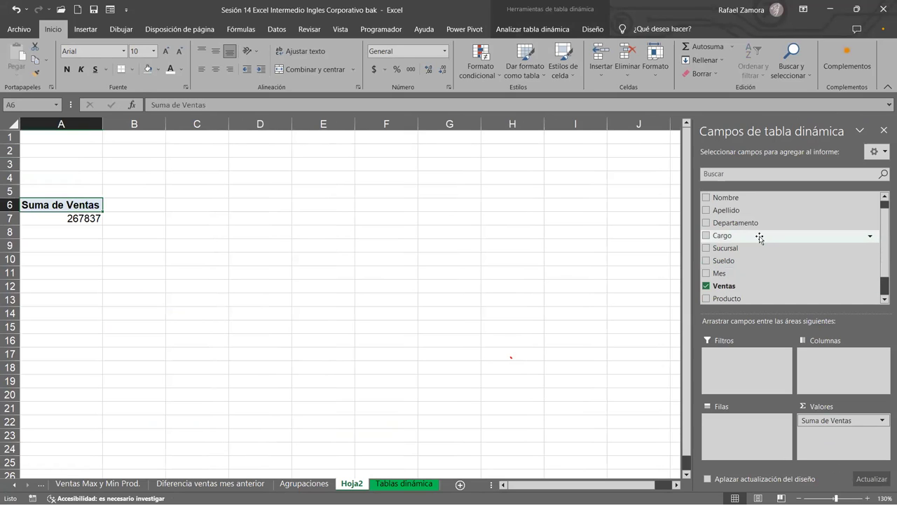
{"action": "scroll", "coordinate": [755, 274], "scroll_direction": "down", "scroll_amount": 1}
{"action": "left_click_drag", "start_coordinate": [744, 270], "coordinate": [747, 430]}
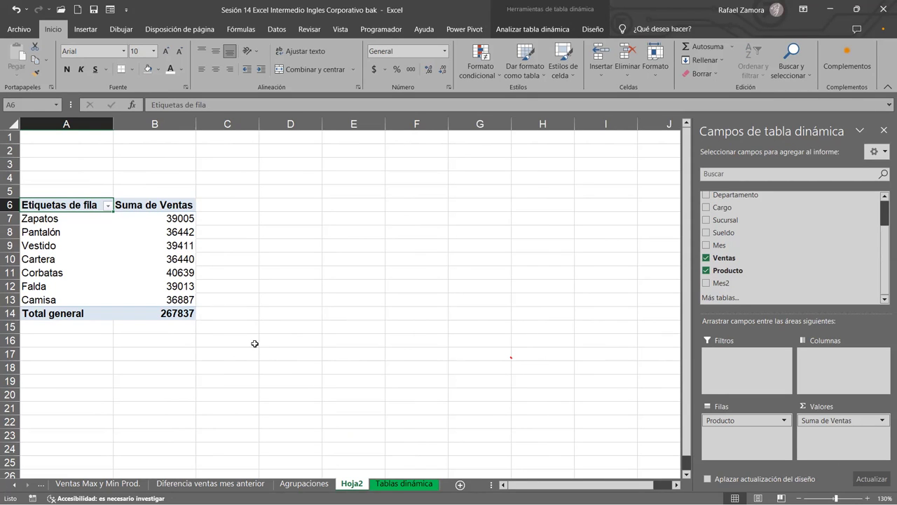
- Format the pivot's Suma de Ventas totals in Contabilidad (accounting) number format
{"action": "right_click", "coordinate": [173, 244]}
{"action": "mouse_move", "coordinate": [229, 361]}
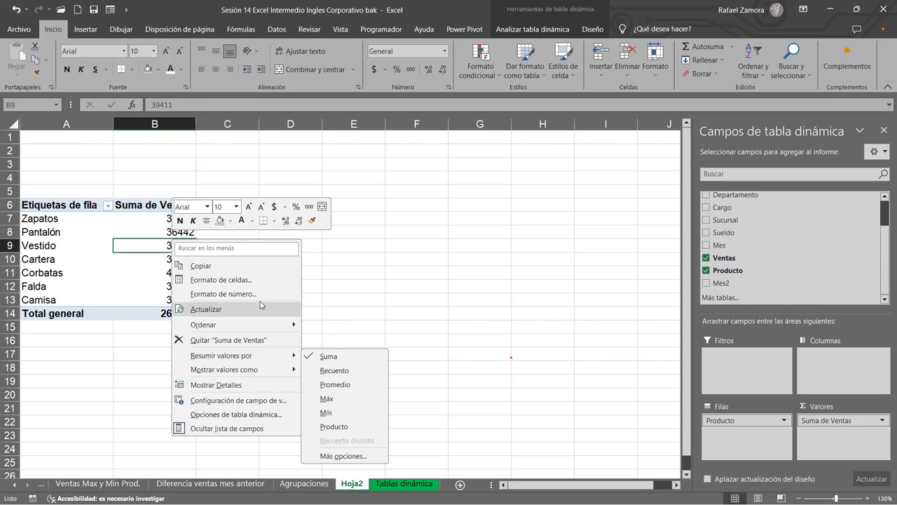
{"action": "left_click", "coordinate": [231, 294]}
{"action": "left_click", "coordinate": [332, 423]}
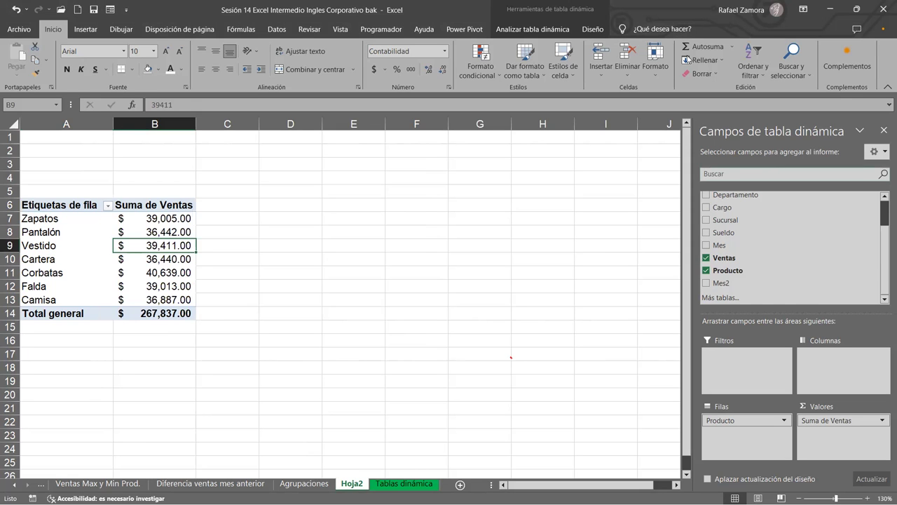
- Apply an orange pivot table style from the Diseño styles gallery
{"action": "left_click", "coordinate": [601, 32]}
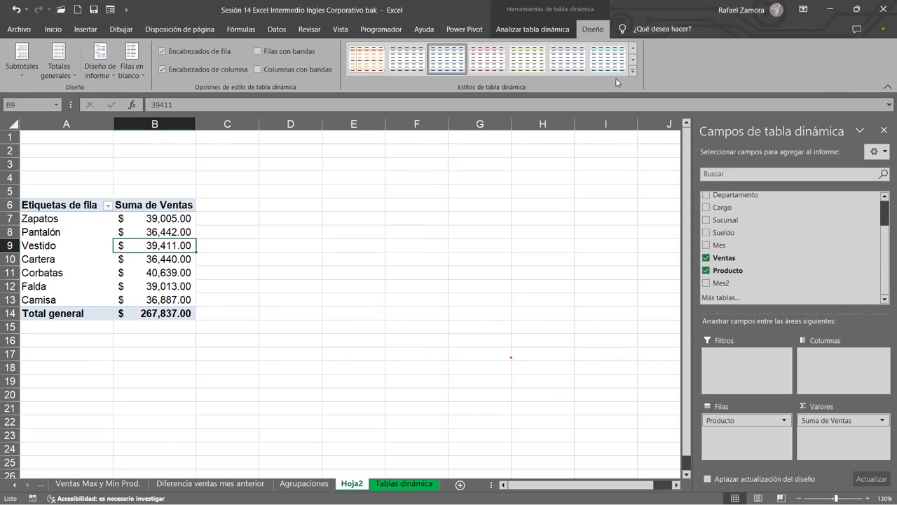
{"action": "left_click", "coordinate": [632, 73]}
{"action": "left_click", "coordinate": [260, 326]}
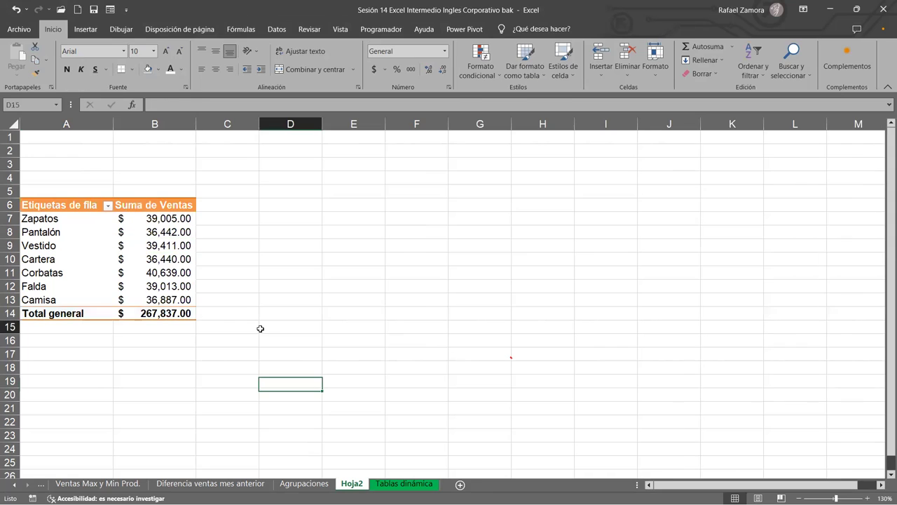
- Reverse the product row labels A7:A13 so Camisa is first and Zapatos last
{"action": "left_click", "coordinate": [123, 253]}
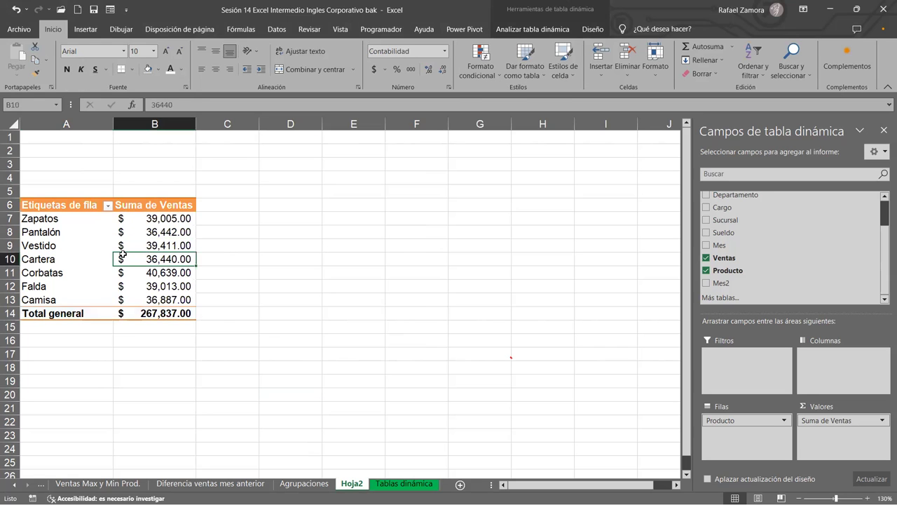
{"action": "key", "text": "Up"}
{"action": "key", "text": "Up"}
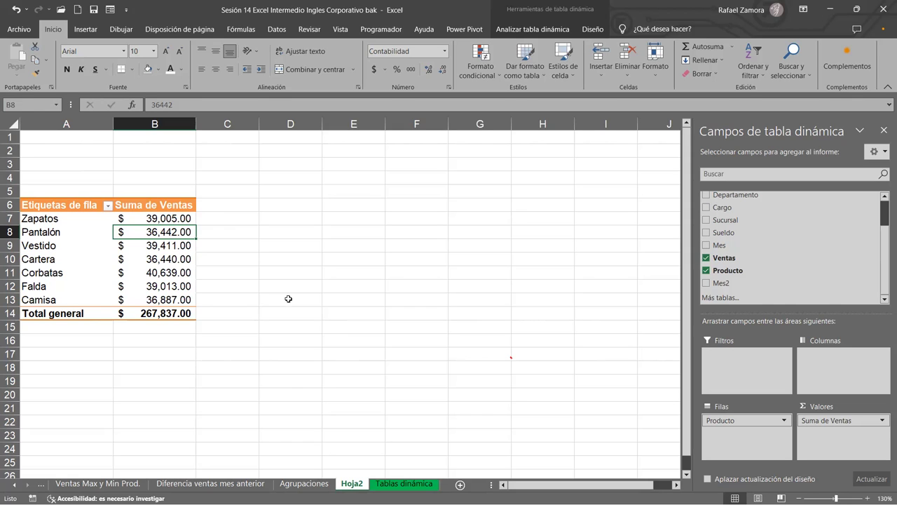
{"action": "left_click", "coordinate": [60, 261]}
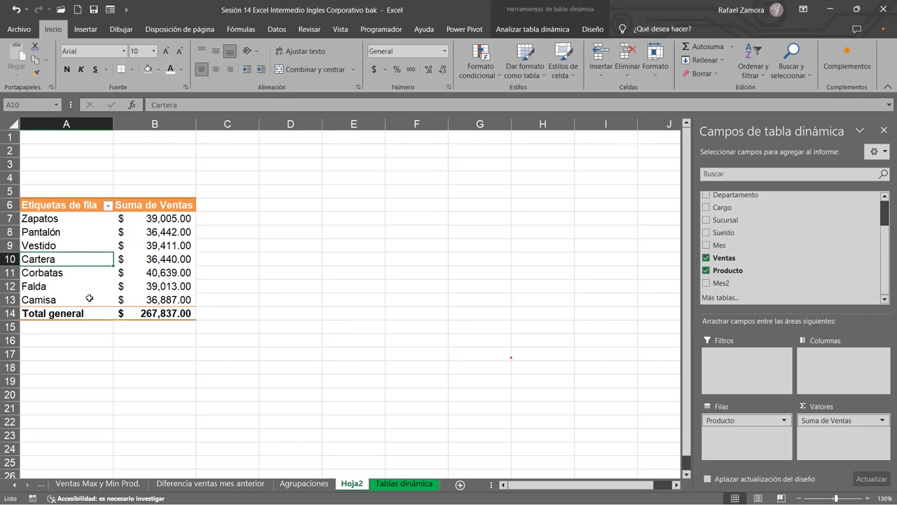
{"action": "left_click", "coordinate": [81, 253]}
{"action": "left_click", "coordinate": [252, 254]}
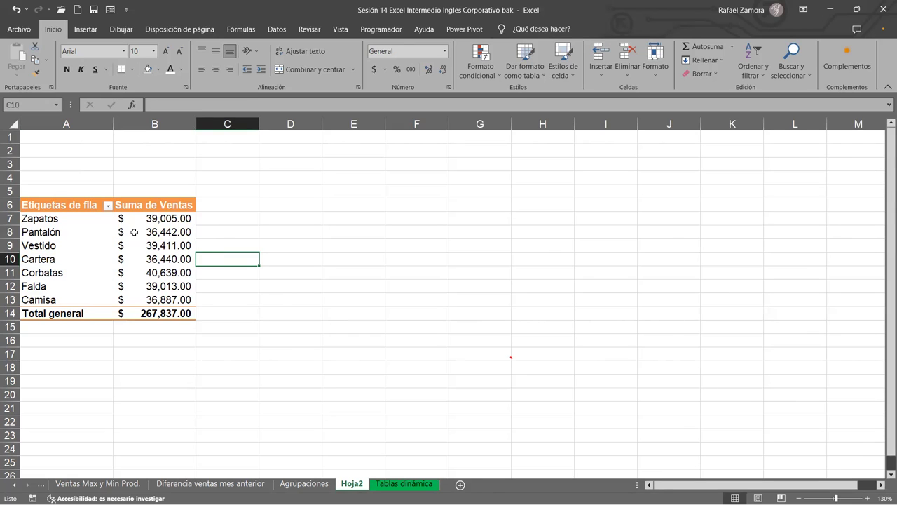
{"action": "key", "text": "ctrl+z"}
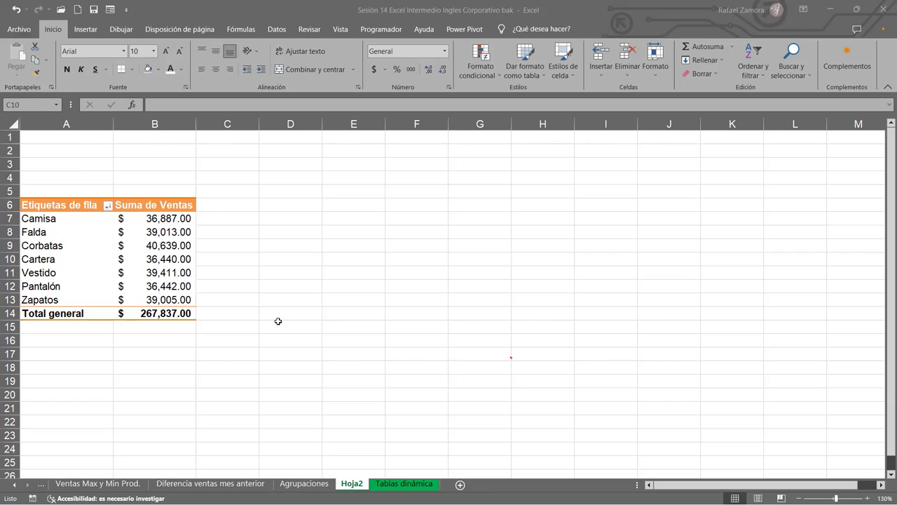
{"action": "left_click", "coordinate": [217, 374]}
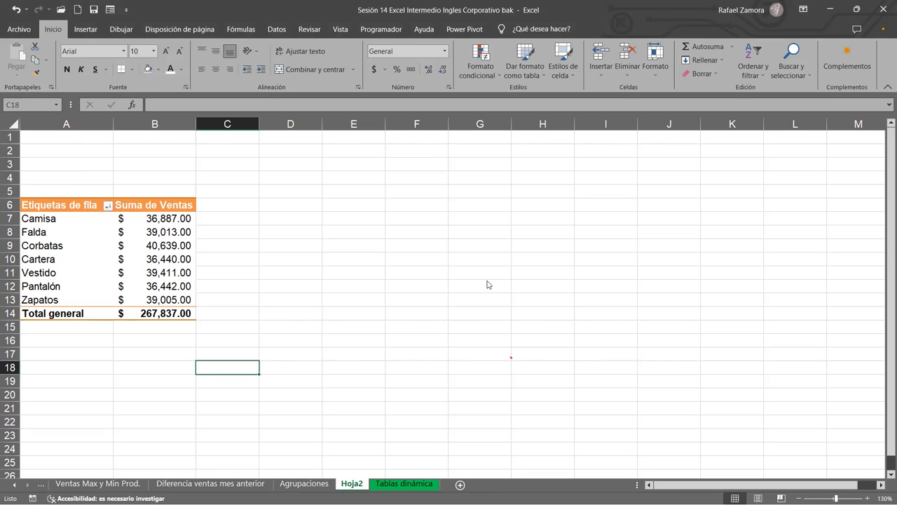
{"action": "key", "text": "ctrl+Page_Down"}
- Insert a pivot table on new sheet Hoja3 with Producto in Filas and Ventas summed in Valores
{"action": "left_click", "coordinate": [83, 31]}
{"action": "left_click", "coordinate": [145, 185]}
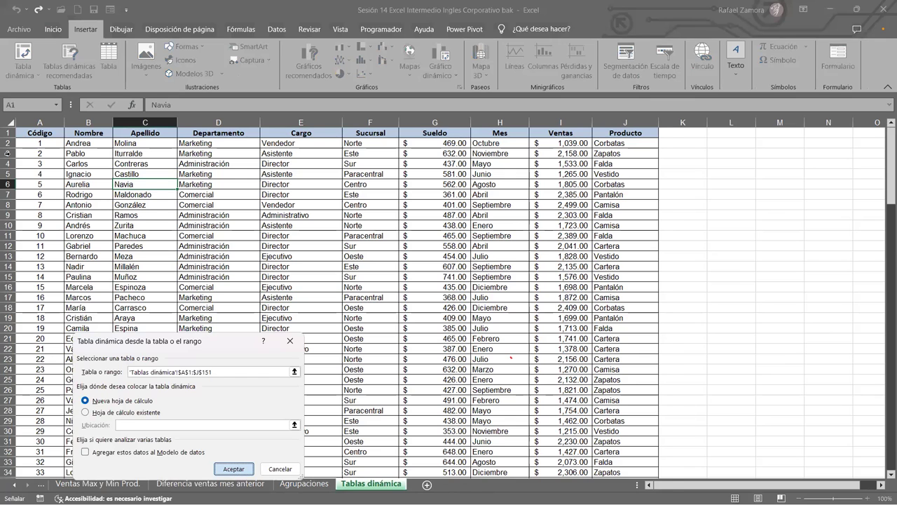
{"action": "key", "text": "Return"}
{"action": "left_click", "coordinate": [150, 284]}
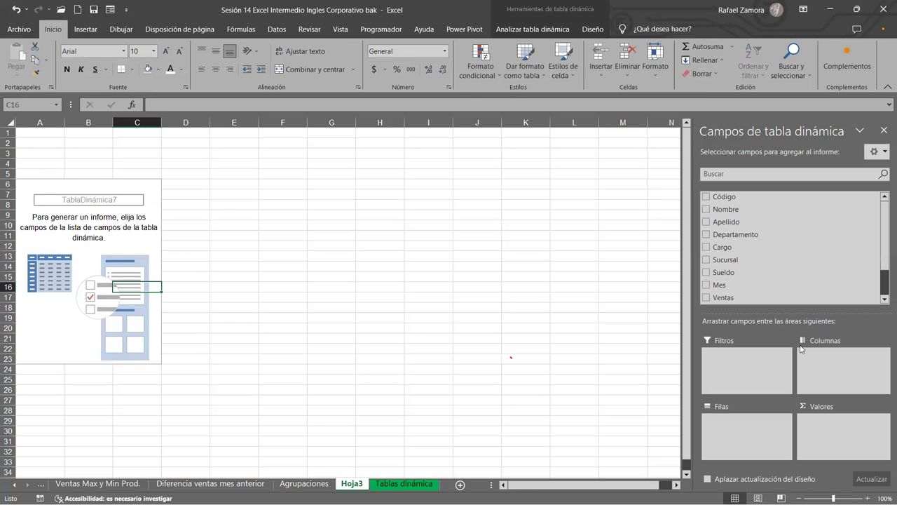
{"action": "scroll", "coordinate": [760, 267], "scroll_direction": "down", "scroll_amount": 1}
{"action": "left_click_drag", "start_coordinate": [761, 269], "coordinate": [753, 431]}
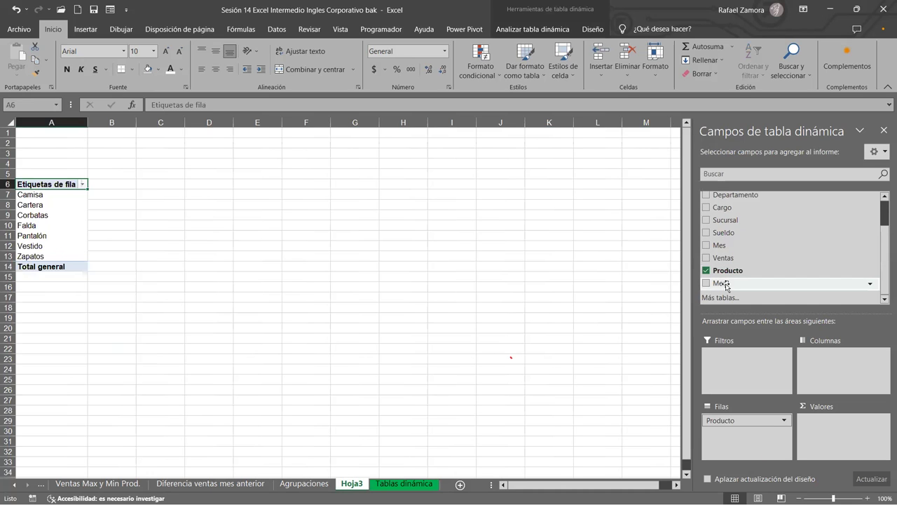
{"action": "mouse_move", "coordinate": [723, 258]}
{"action": "left_mouse_down"}
{"action": "mouse_move", "coordinate": [820, 433]}
{"action": "mouse_move", "coordinate": [804, 424]}
{"action": "left_mouse_up"}
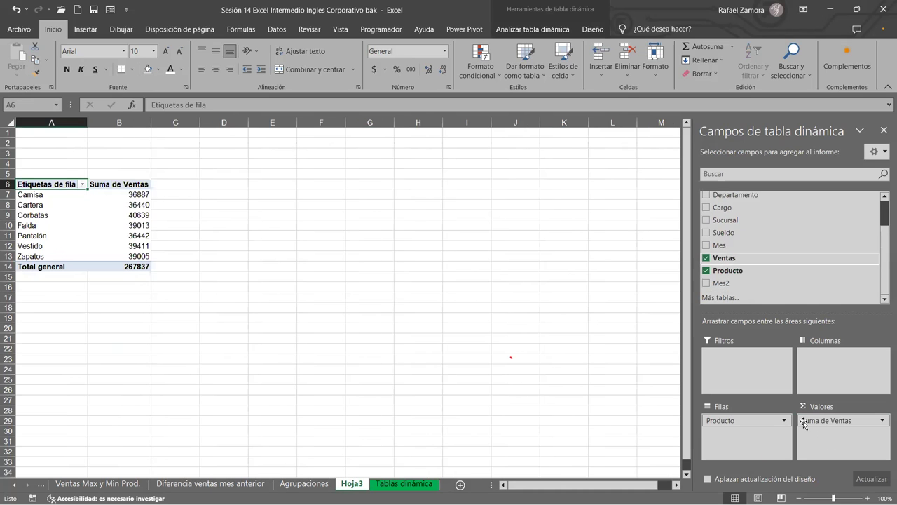
{"action": "left_click", "coordinate": [81, 315]}
{"action": "scroll", "coordinate": [81, 312], "scroll_direction": "up", "scroll_amount": 3}
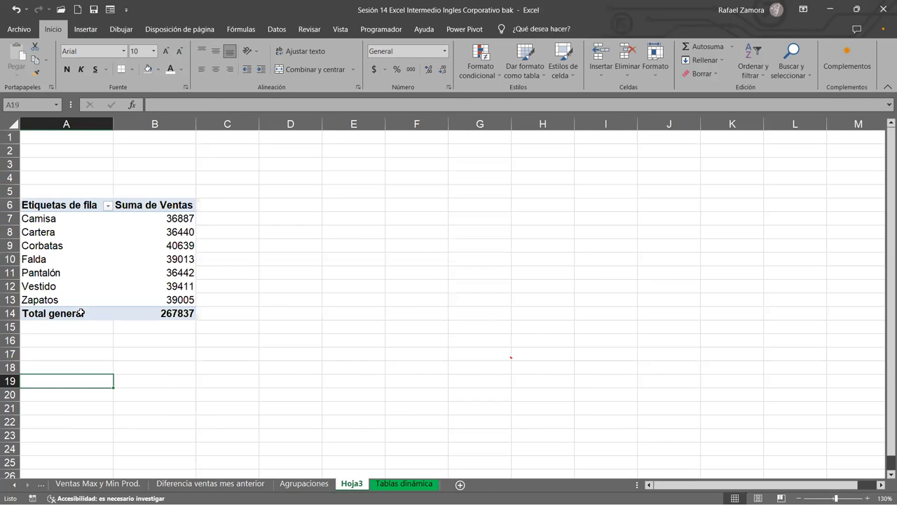
- Give the new Hoja3 pivot table a red pivot table style
{"action": "left_click", "coordinate": [130, 259]}
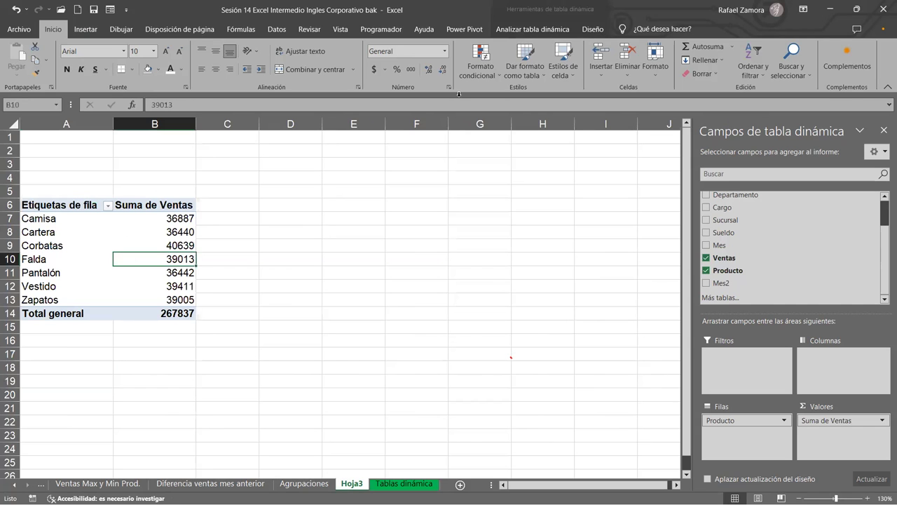
{"action": "left_click", "coordinate": [597, 29]}
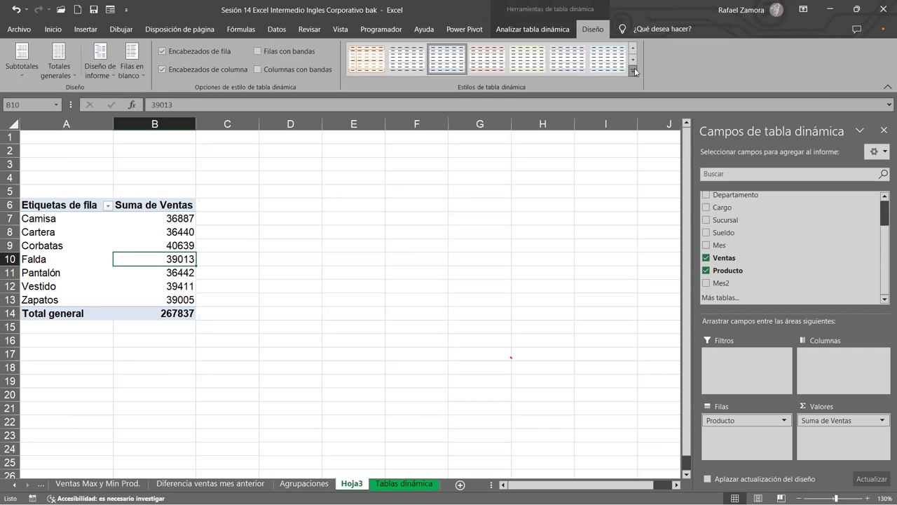
{"action": "left_click", "coordinate": [634, 70]}
{"action": "left_click", "coordinate": [453, 280]}
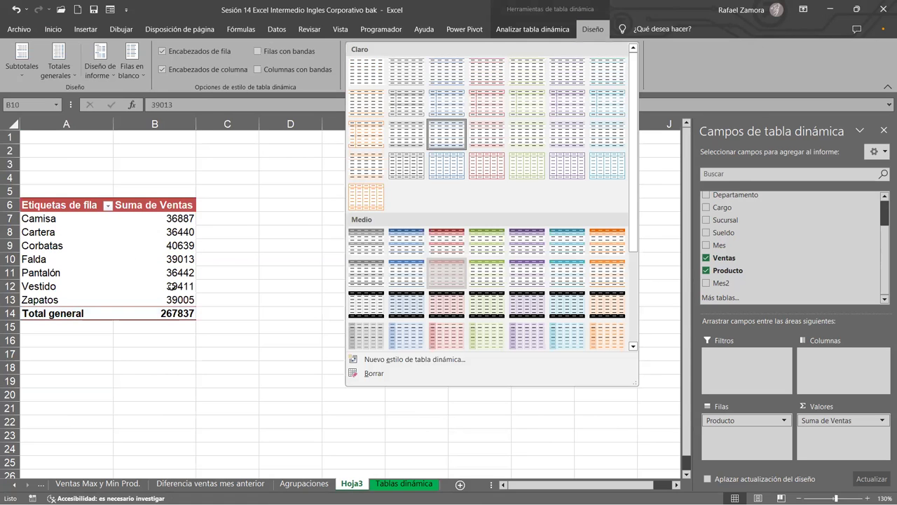
{"action": "left_click", "coordinate": [171, 286]}
- Format the Suma de Ventas values as Contabilidad with 2 decimals and the $ symbol
{"action": "left_click", "coordinate": [89, 246]}
{"action": "left_click", "coordinate": [150, 232]}
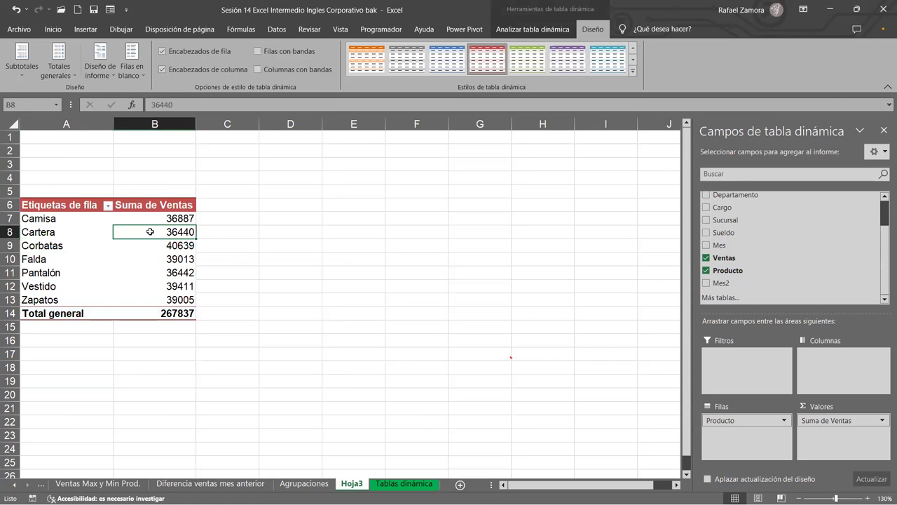
{"action": "right_click", "coordinate": [150, 232]}
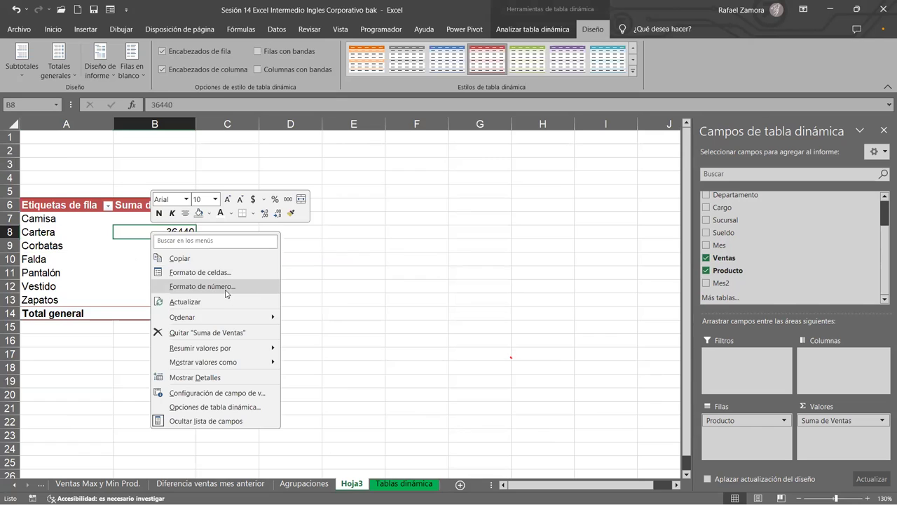
{"action": "left_click", "coordinate": [227, 292]}
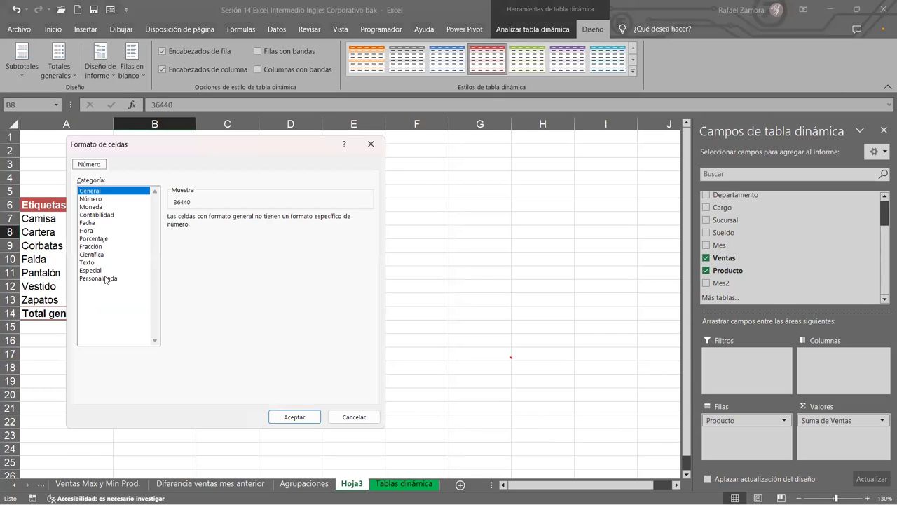
{"action": "left_click", "coordinate": [107, 214]}
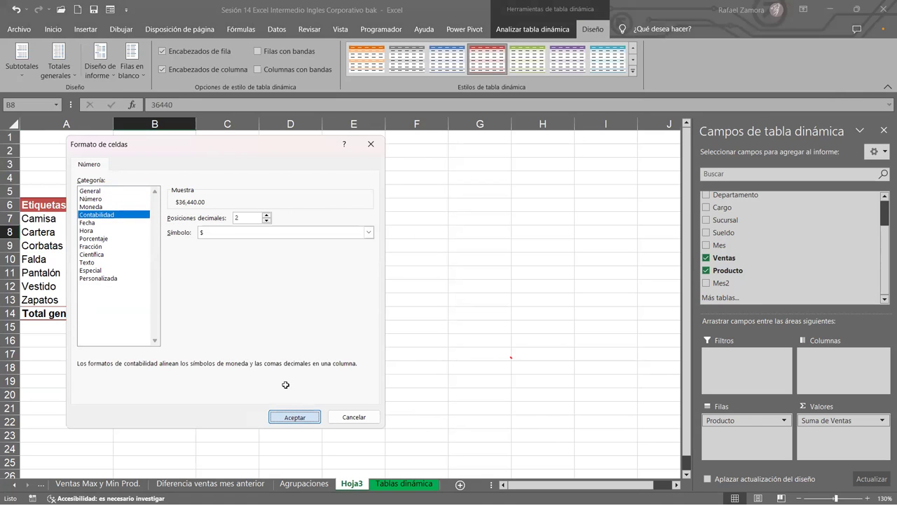
{"action": "key", "text": "Return"}
{"action": "left_click", "coordinate": [285, 385]}
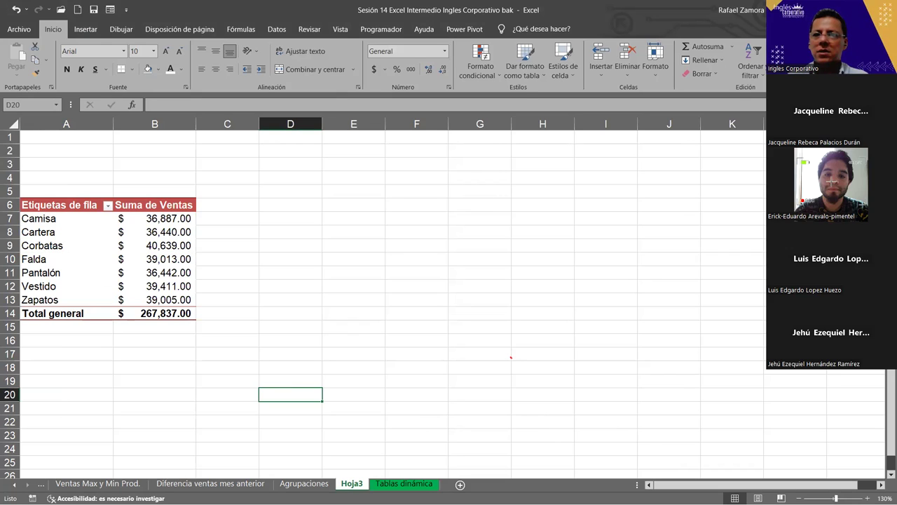
{"action": "left_click", "coordinate": [328, 276]}
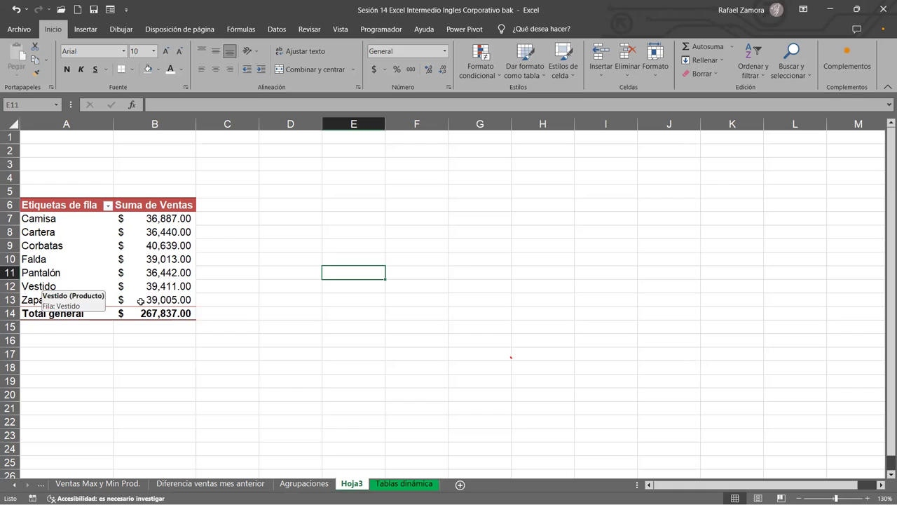
{"action": "mouse_move", "coordinate": [139, 303]}
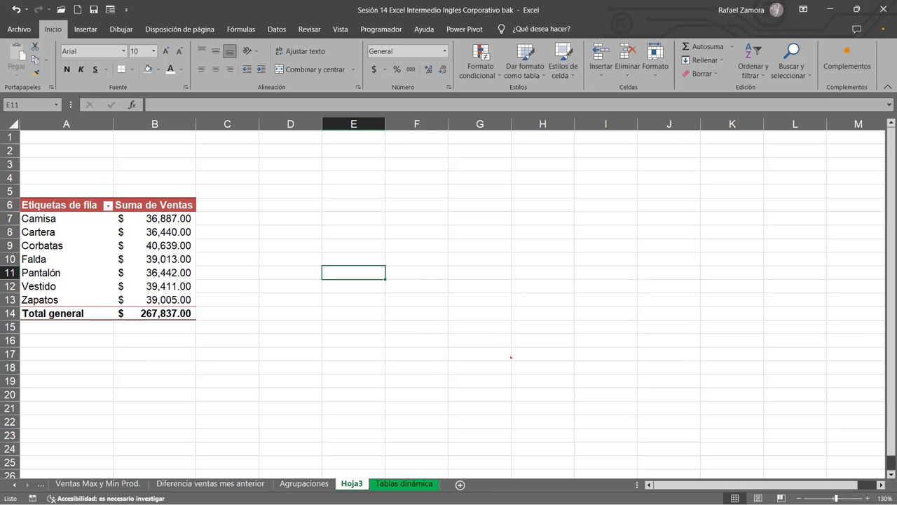
{"action": "left_click", "coordinate": [304, 482]}
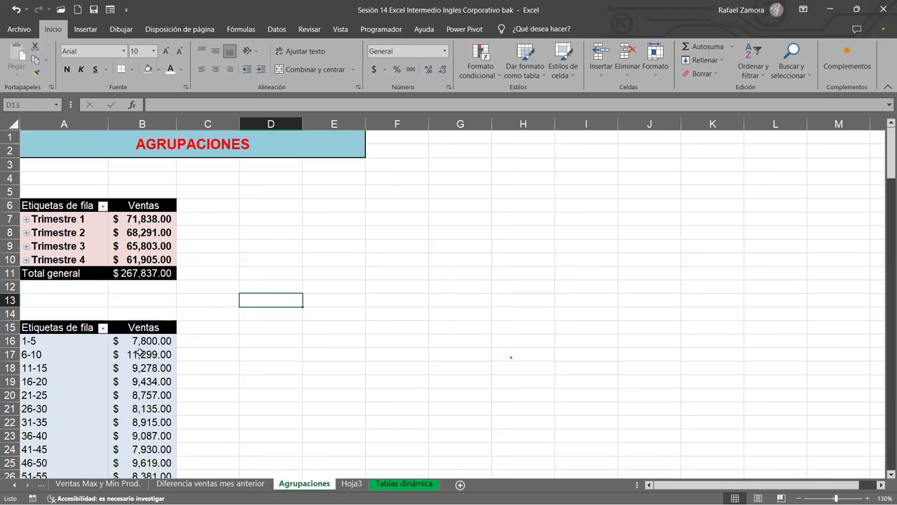
{"action": "left_click", "coordinate": [26, 220]}
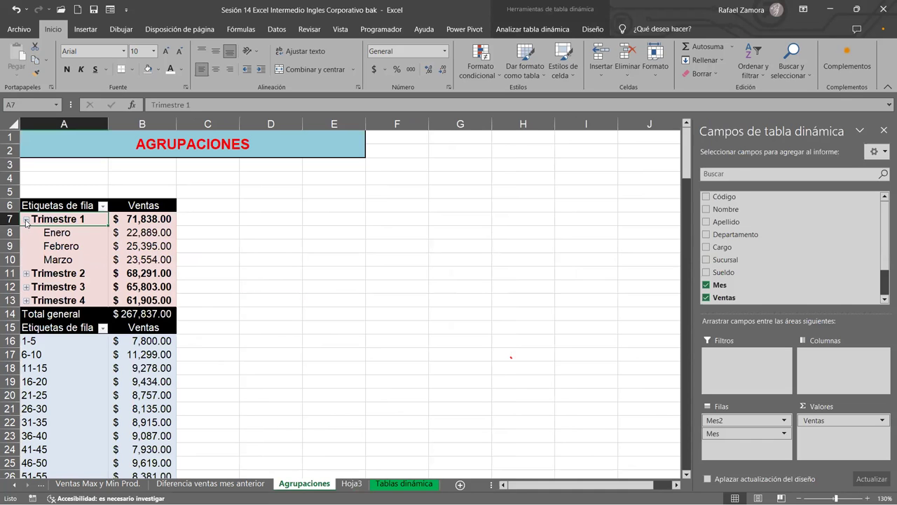
{"action": "left_click", "coordinate": [26, 220]}
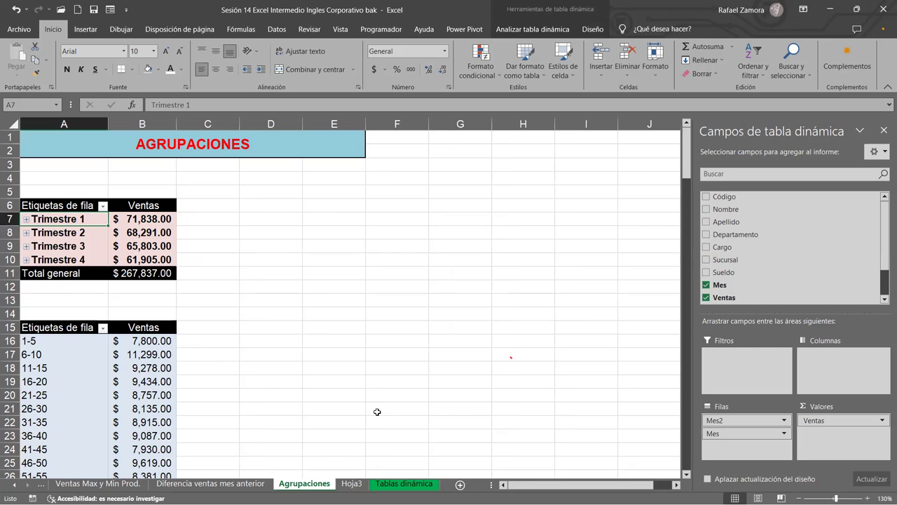
{"action": "left_click", "coordinate": [351, 483]}
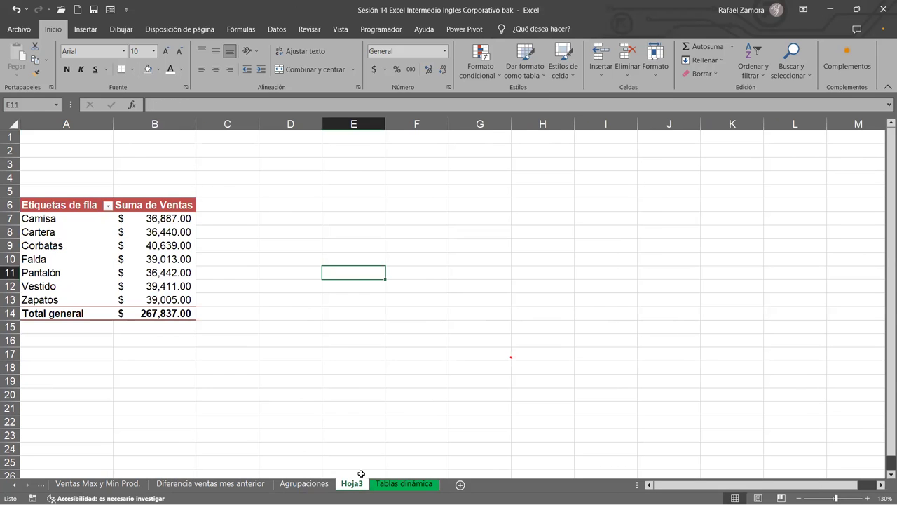
- Change the Hoja3 tab name to 'Ordenado'
{"action": "double_click", "coordinate": [358, 484]}
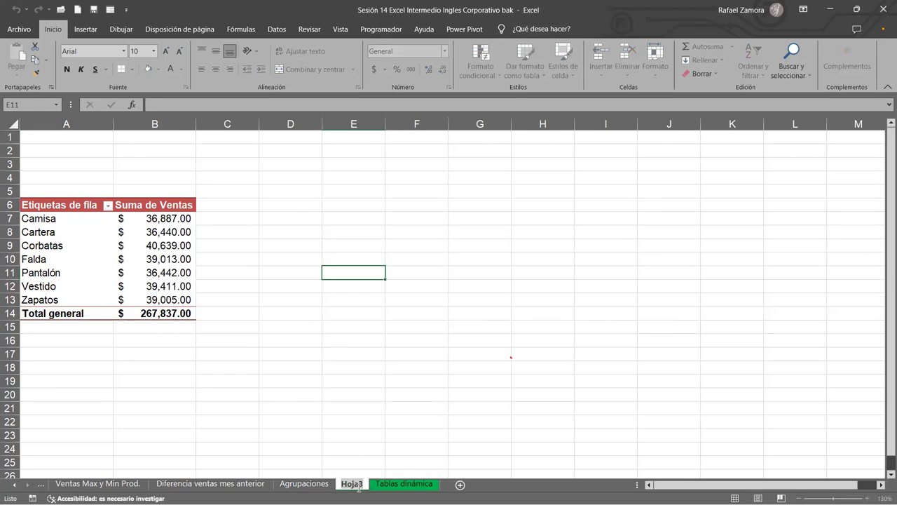
{"action": "type", "text": "Ordenado"}
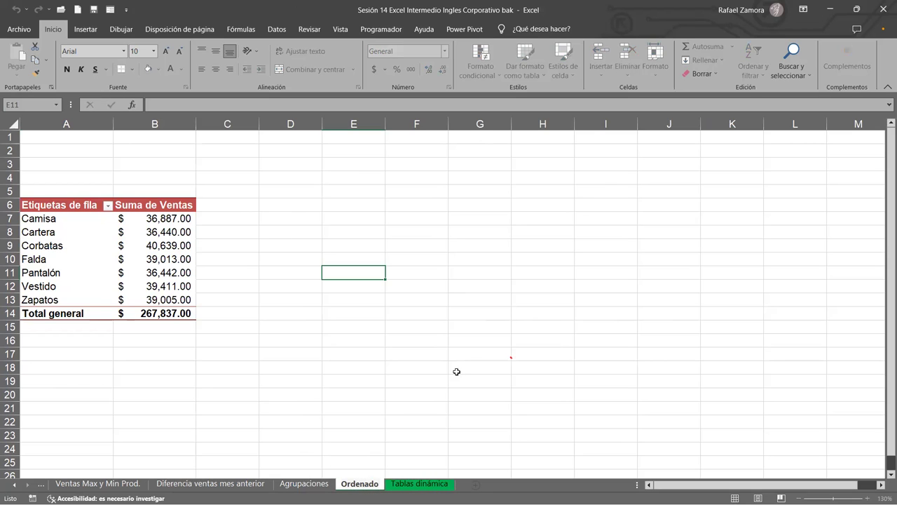
{"action": "left_click", "coordinate": [456, 370]}
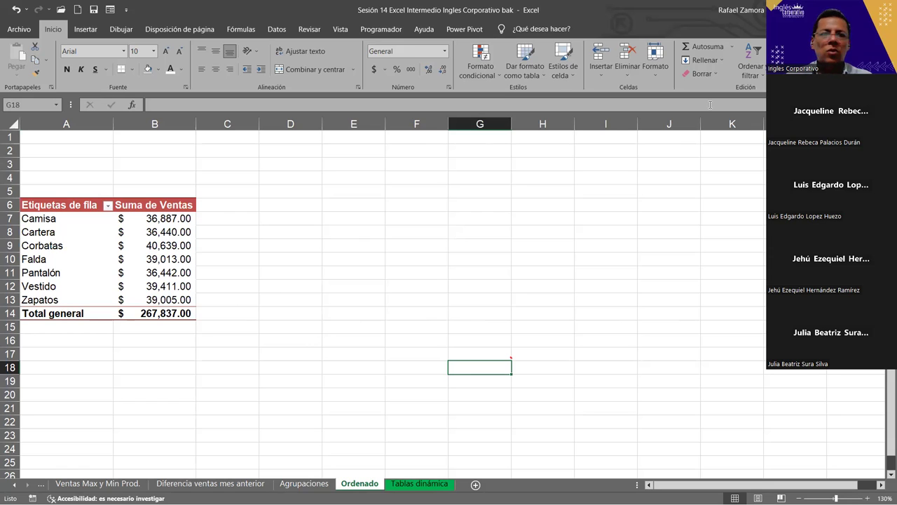
{"action": "left_click_drag", "start_coordinate": [56, 220], "coordinate": [56, 302]}
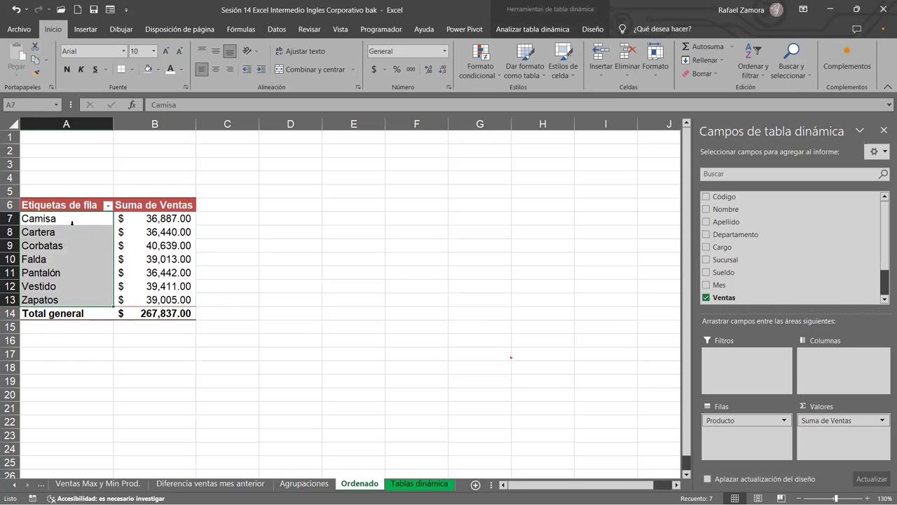
{"action": "left_click", "coordinate": [152, 241]}
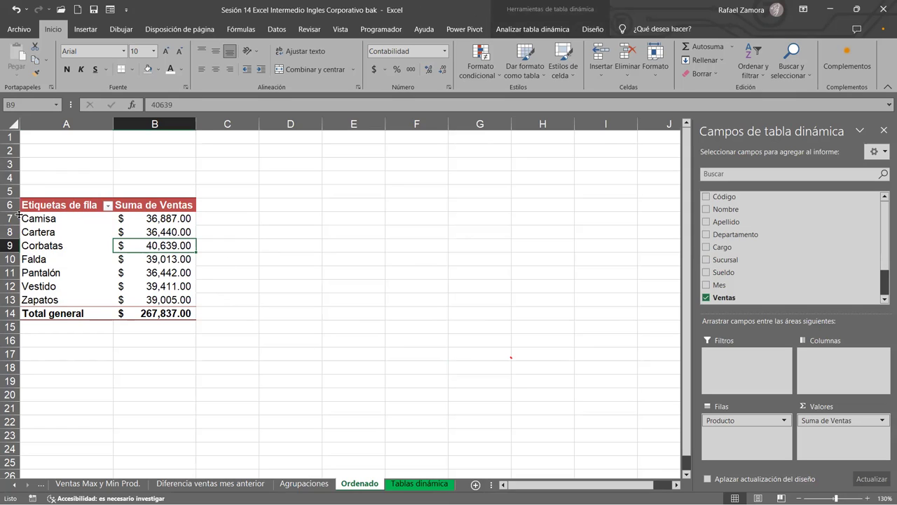
{"action": "left_click_drag", "start_coordinate": [65, 223], "coordinate": [58, 299]}
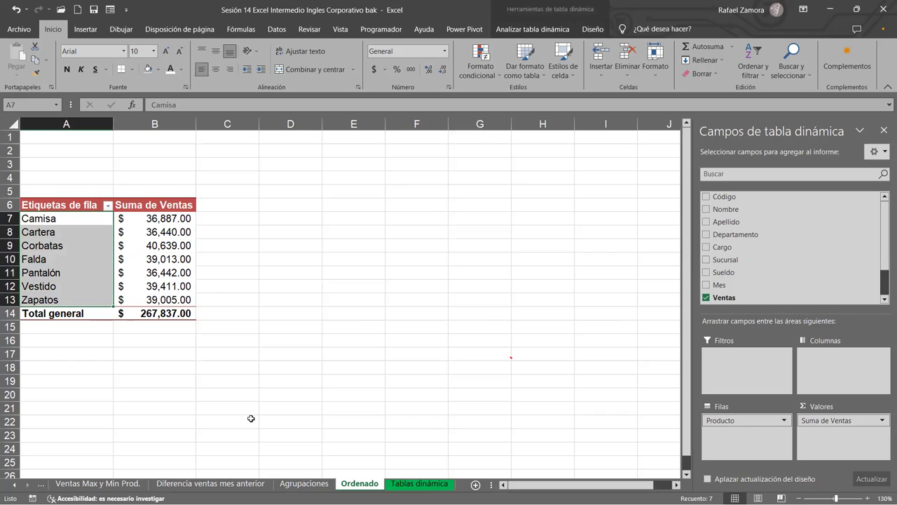
{"action": "key", "text": "ctrl+c"}
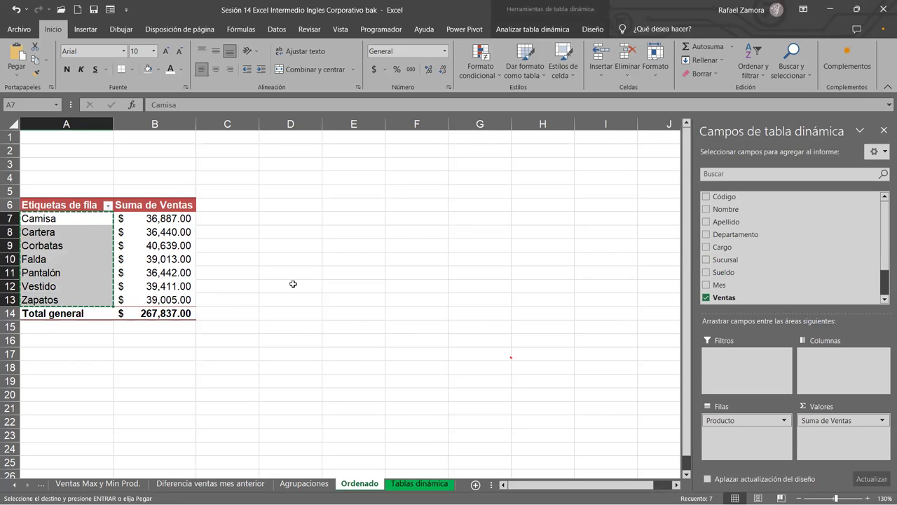
{"action": "key", "text": "Escape"}
{"action": "left_click", "coordinate": [320, 274]}
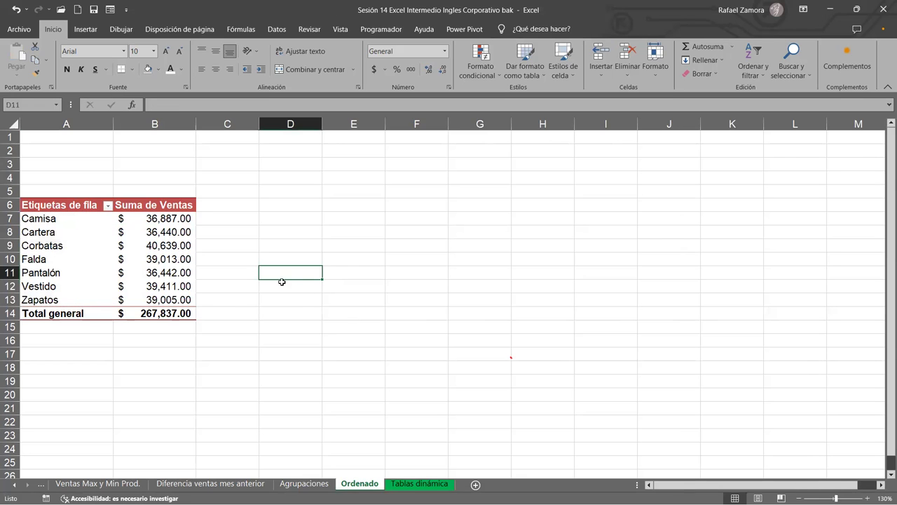
{"action": "left_click", "coordinate": [138, 265]}
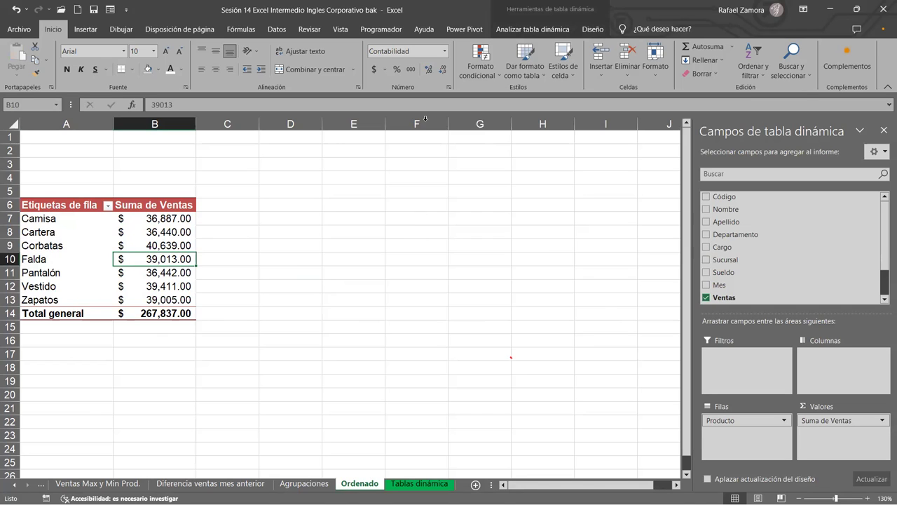
{"action": "right_click", "coordinate": [161, 259]}
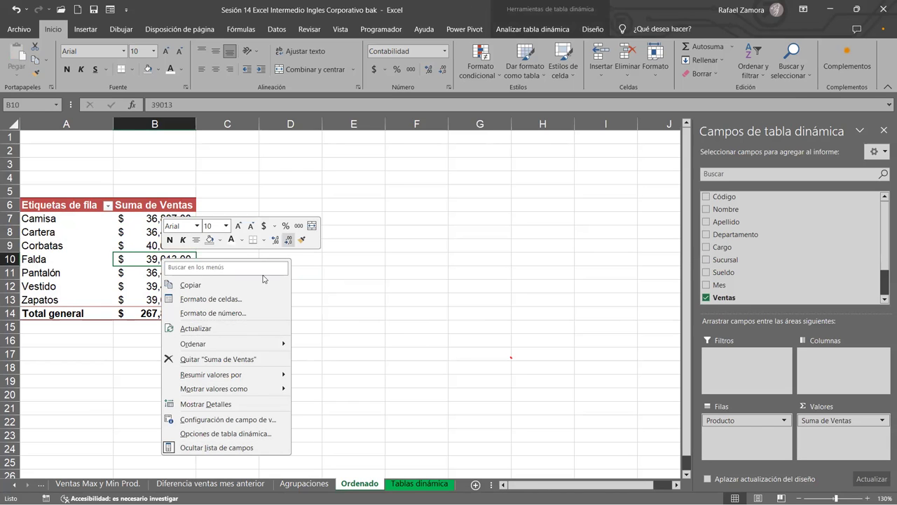
{"action": "key", "text": "Escape"}
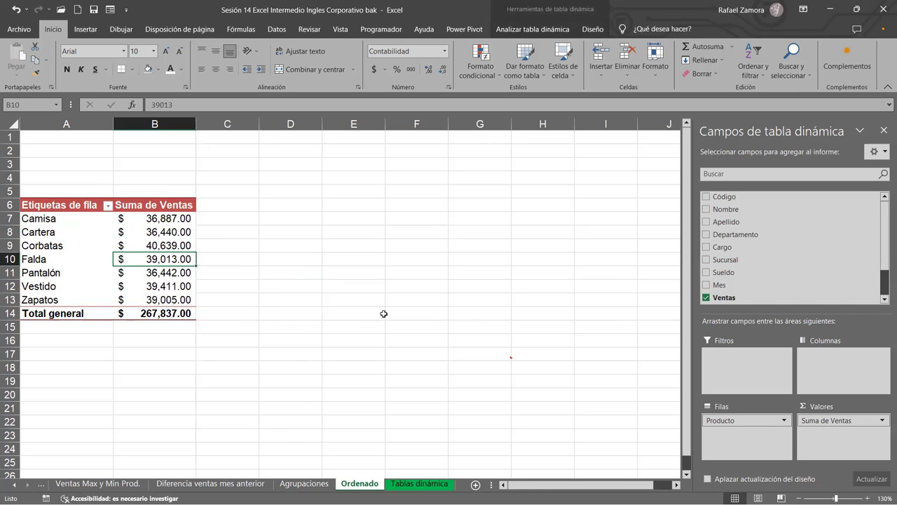
{"action": "right_click", "coordinate": [137, 234]}
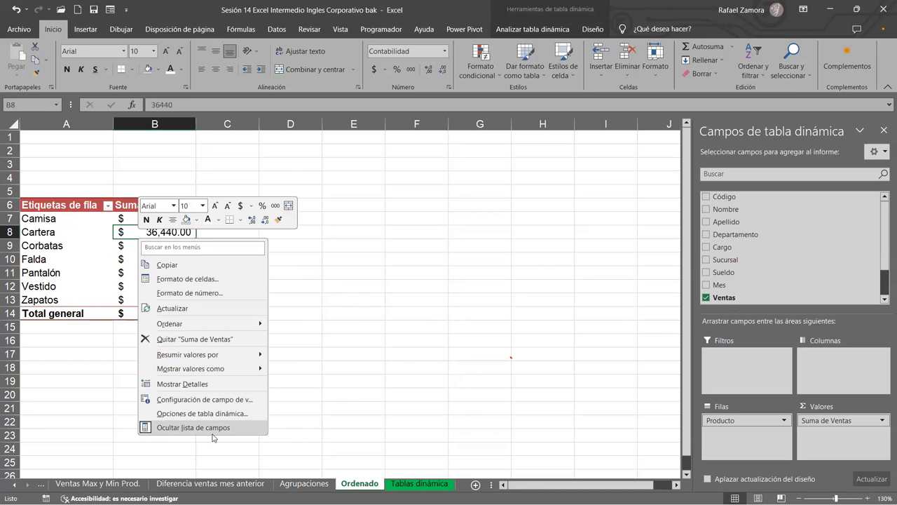
{"action": "left_click", "coordinate": [396, 283]}
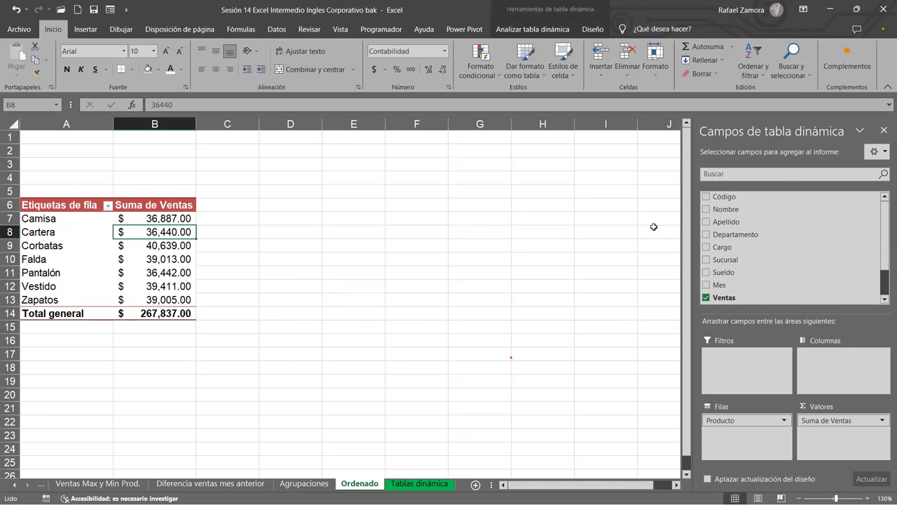
{"action": "left_click", "coordinate": [397, 315]}
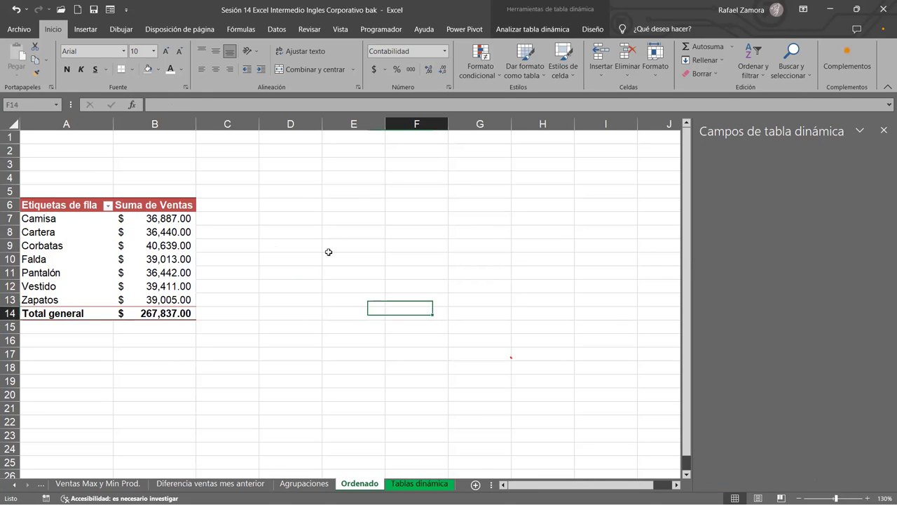
{"action": "left_click", "coordinate": [111, 266]}
{"action": "left_click", "coordinate": [143, 260]}
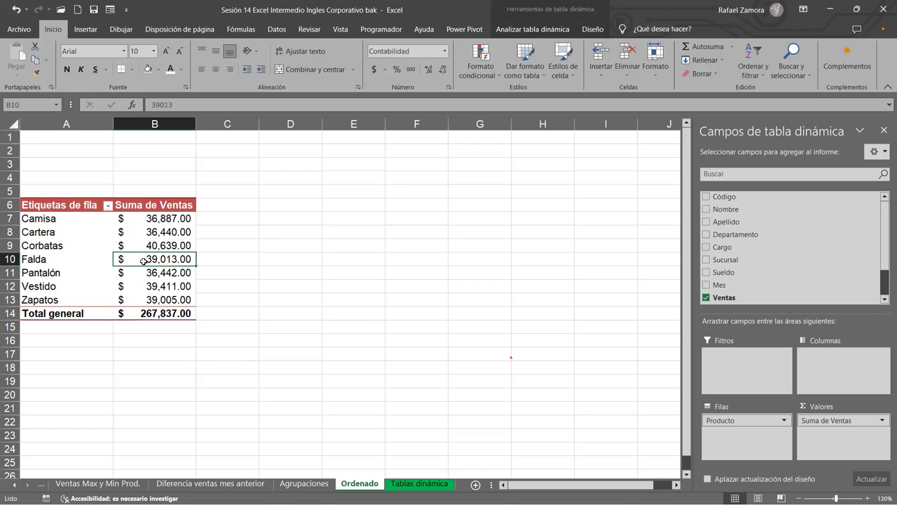
- Copy product names A7:A13 and paste them as formulas into E6:E12
{"action": "left_click_drag", "start_coordinate": [101, 219], "coordinate": [80, 300]}
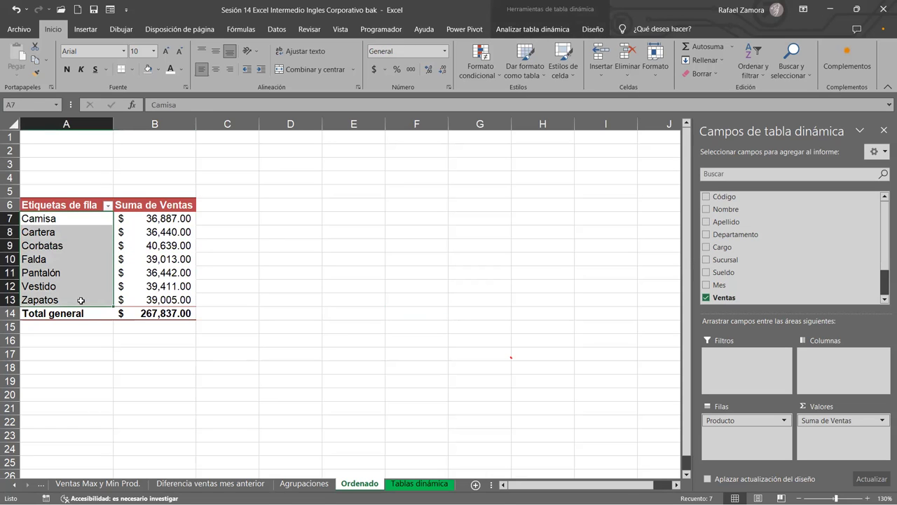
{"action": "key", "text": "ctrl+c"}
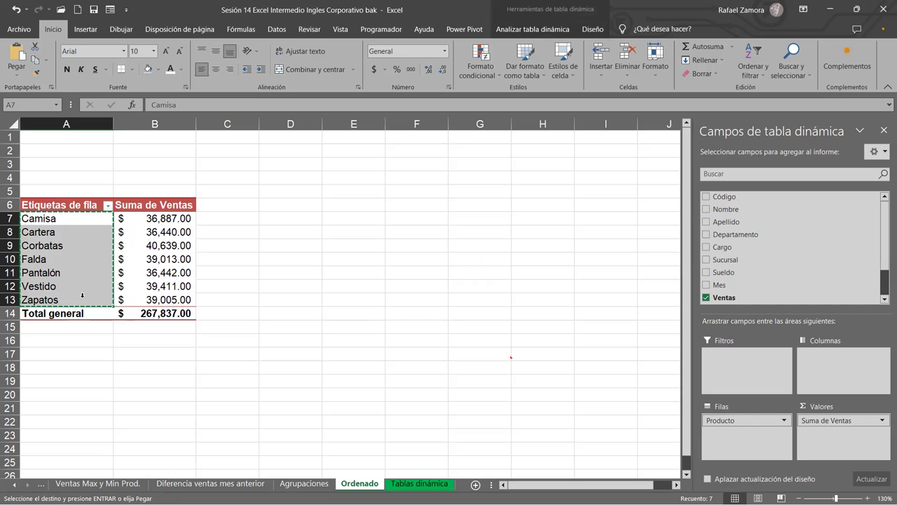
{"action": "left_click", "coordinate": [351, 206]}
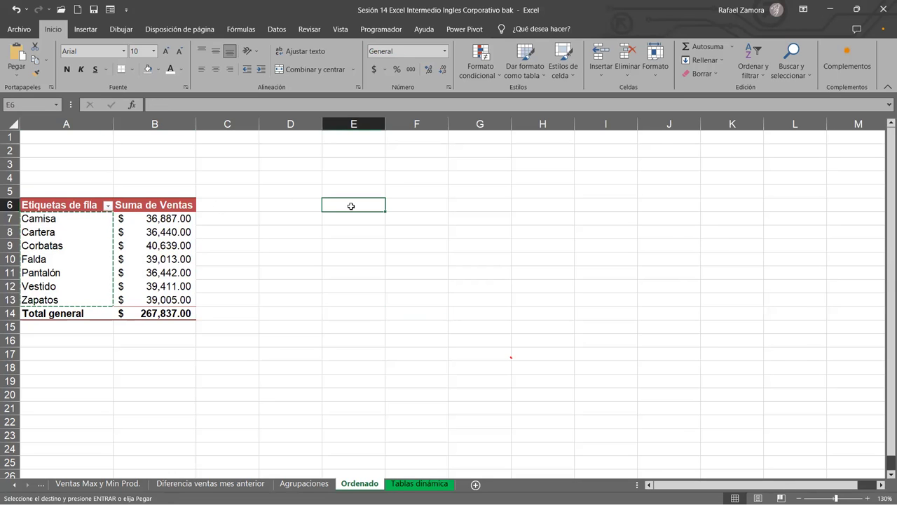
{"action": "right_click", "coordinate": [352, 207]}
{"action": "left_click", "coordinate": [411, 275]}
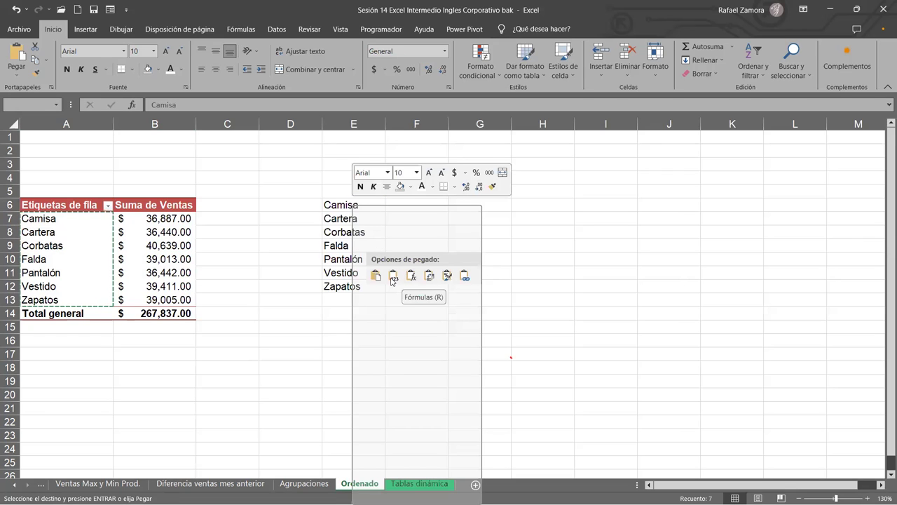
{"action": "left_click", "coordinate": [346, 391]}
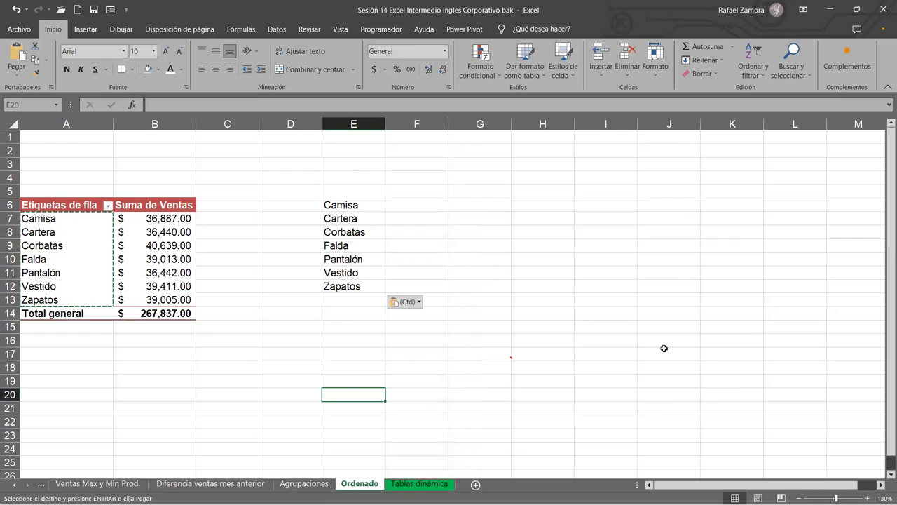
{"action": "key", "text": "Escape"}
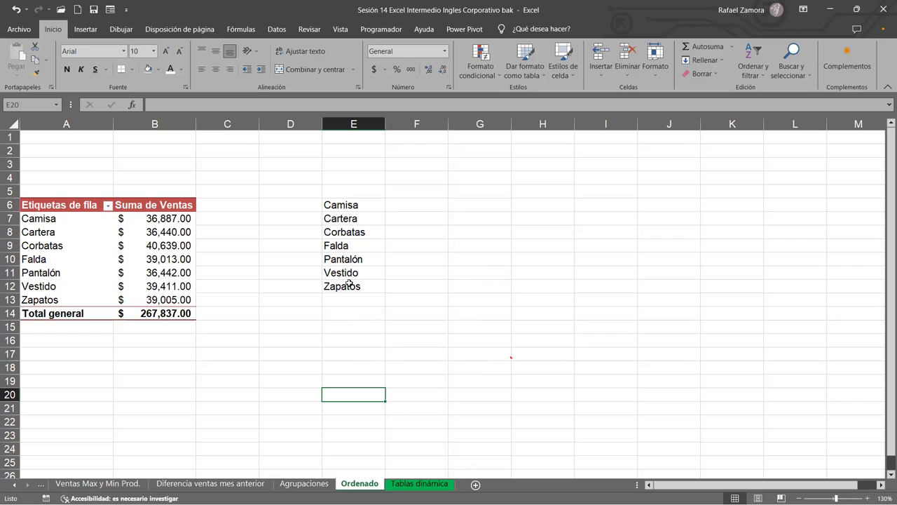
- Drag Vestido up to E3 and Falda to E4 in column E
{"action": "left_click", "coordinate": [308, 259]}
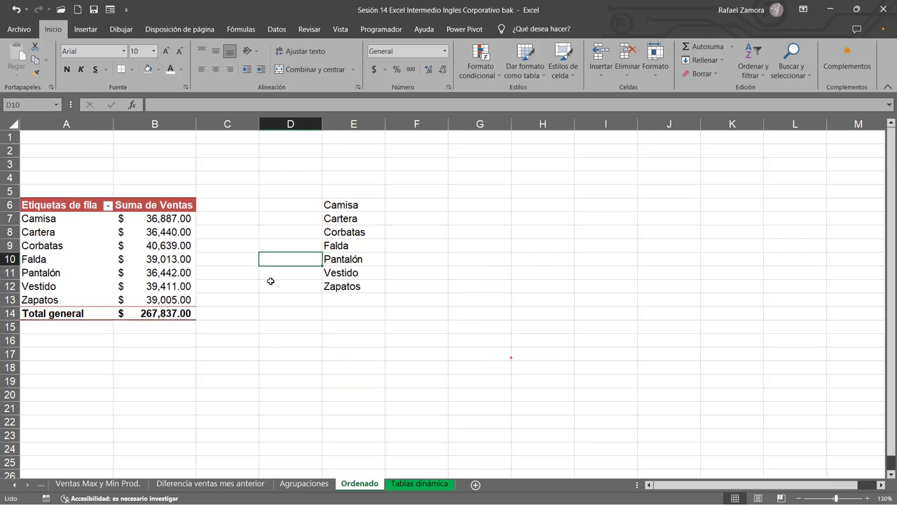
{"action": "left_click", "coordinate": [342, 354]}
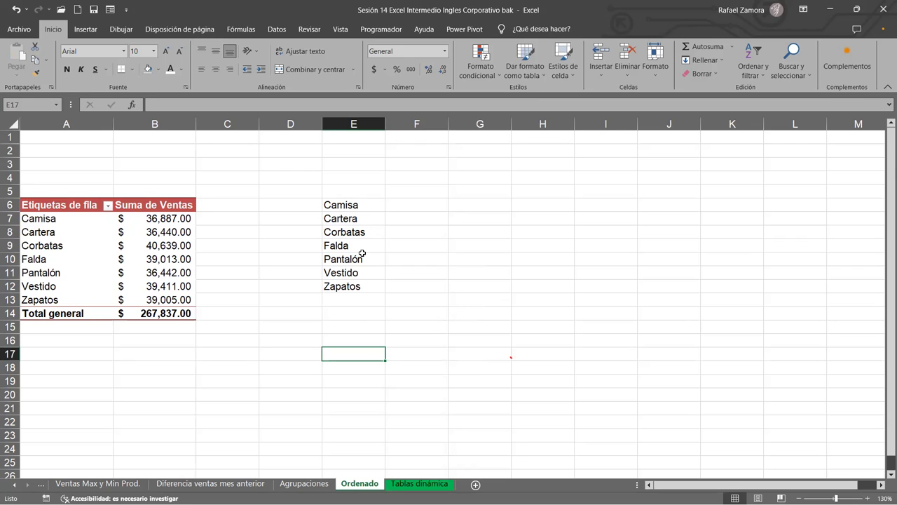
{"action": "left_click", "coordinate": [361, 288]}
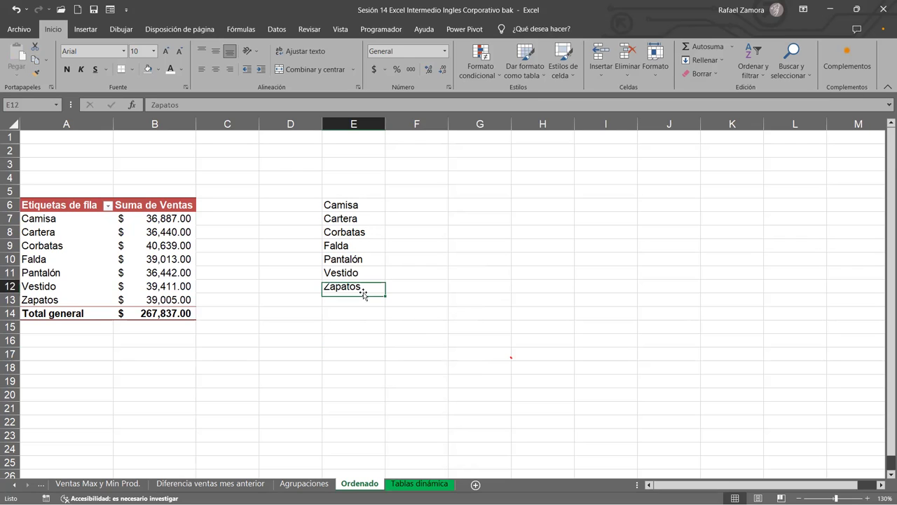
{"action": "left_click", "coordinate": [358, 272]}
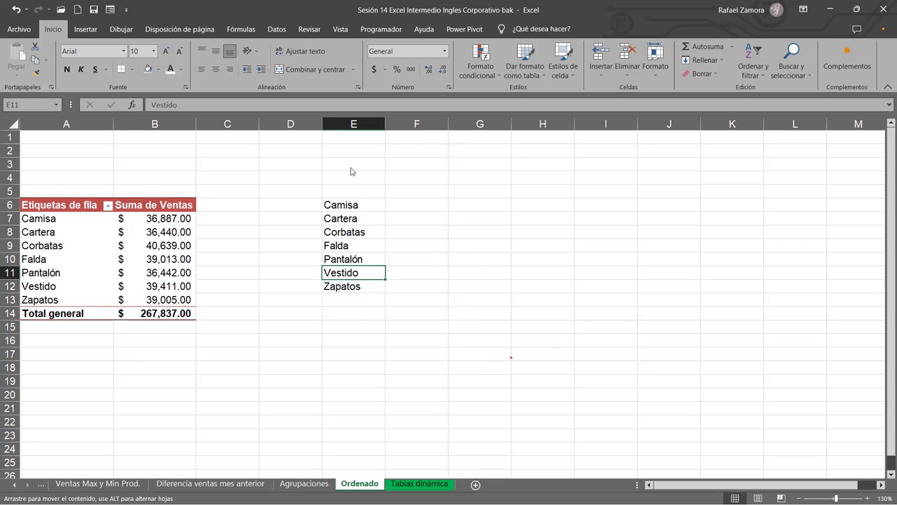
{"action": "left_click_drag", "start_coordinate": [358, 273], "coordinate": [353, 168]}
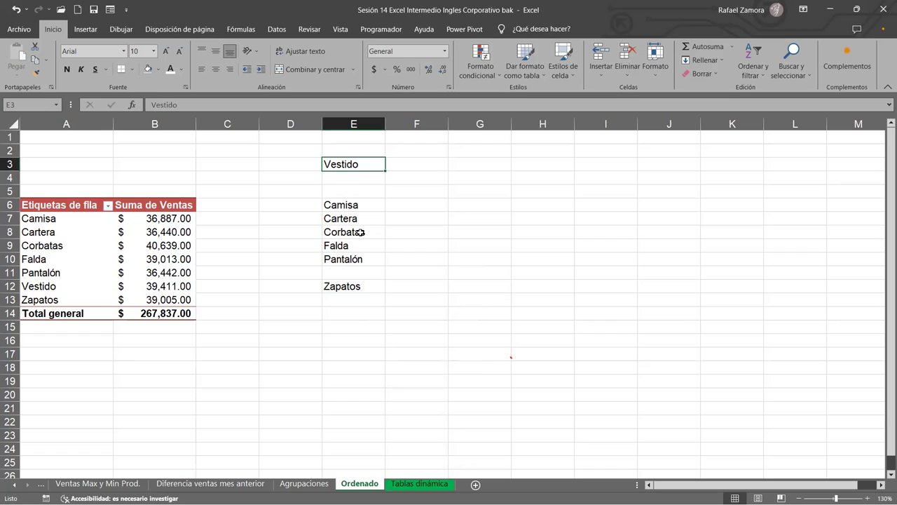
{"action": "left_click", "coordinate": [364, 247]}
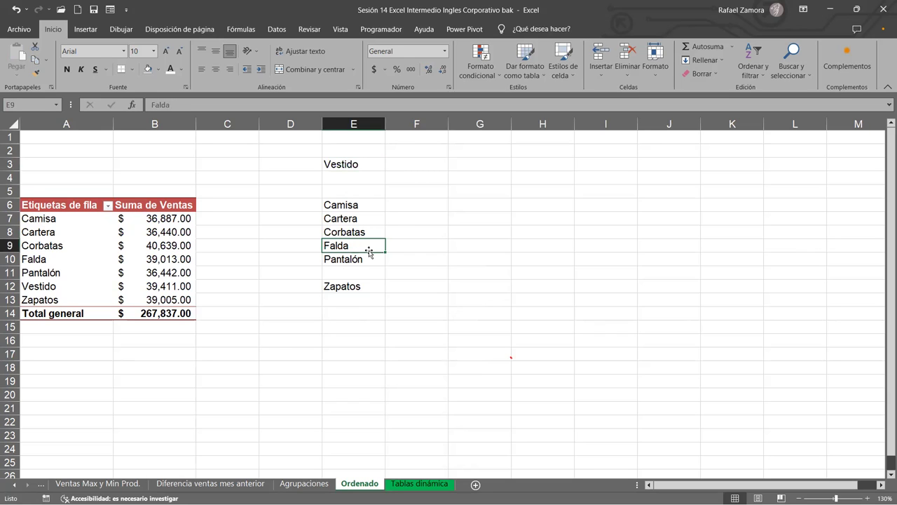
{"action": "mouse_move", "coordinate": [369, 252]}
{"action": "left_mouse_down"}
{"action": "mouse_move", "coordinate": [370, 176]}
{"action": "mouse_move", "coordinate": [346, 196]}
{"action": "mouse_move", "coordinate": [362, 249]}
{"action": "left_mouse_up"}
{"action": "left_click", "coordinate": [349, 287]}
- Place Zapatos, Pantalón, Cartera, Corbatas and Camisa below to finish the custom order
{"action": "left_click", "coordinate": [360, 207]}
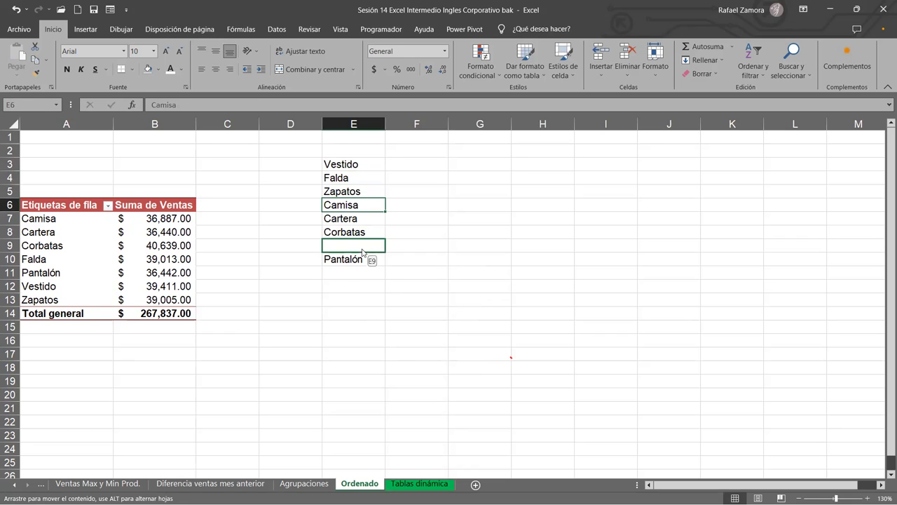
{"action": "left_click", "coordinate": [360, 268]}
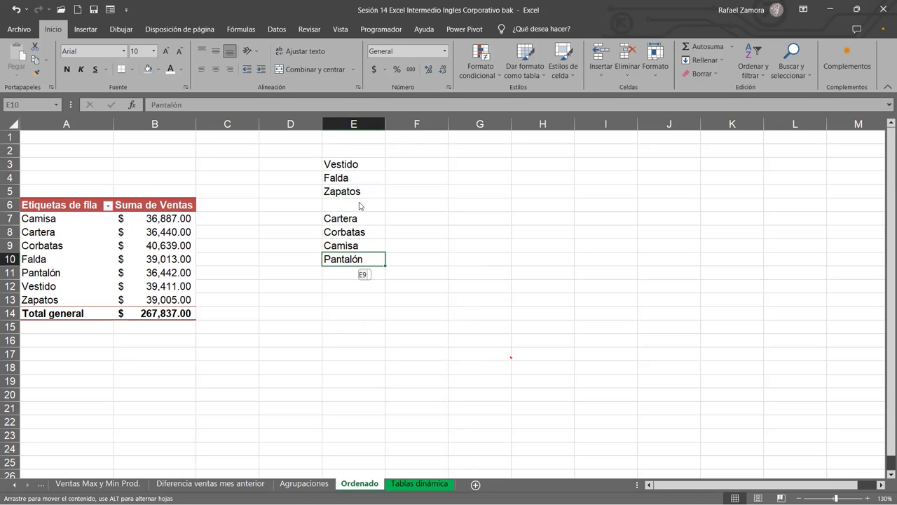
{"action": "left_click_drag", "start_coordinate": [359, 269], "coordinate": [358, 203]}
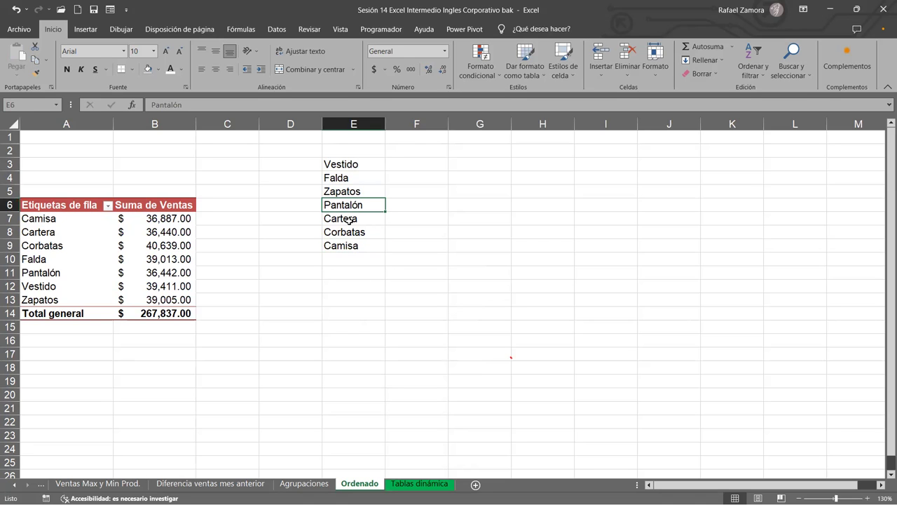
{"action": "left_click", "coordinate": [355, 221]}
{"action": "mouse_move", "coordinate": [357, 224]}
{"action": "left_mouse_down"}
{"action": "mouse_move", "coordinate": [359, 232]}
{"action": "mouse_move", "coordinate": [378, 224]}
{"action": "left_mouse_up"}
{"action": "left_click", "coordinate": [377, 154]}
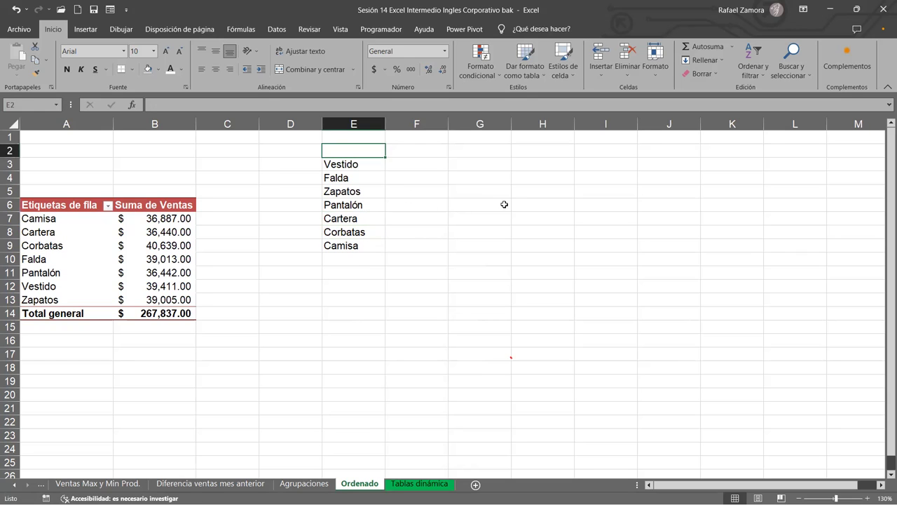
{"action": "left_click", "coordinate": [504, 203]}
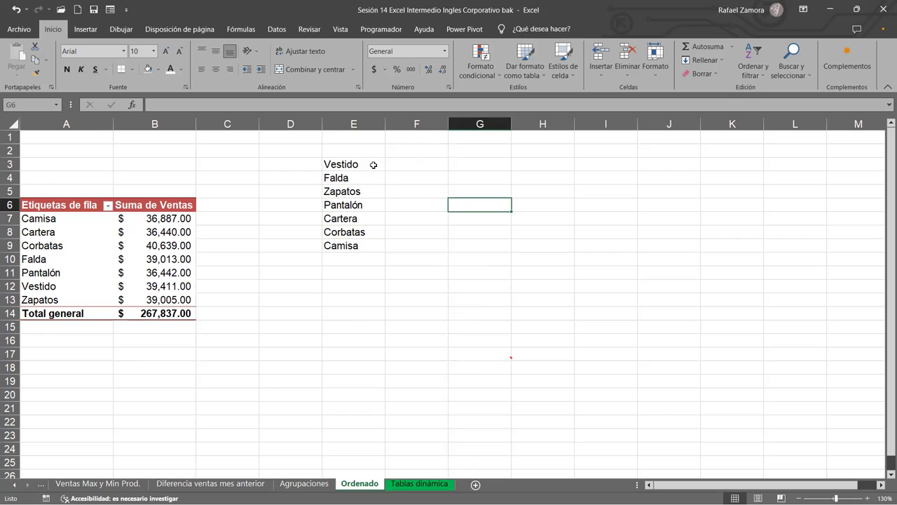
{"action": "key", "text": "ctrl+z"}
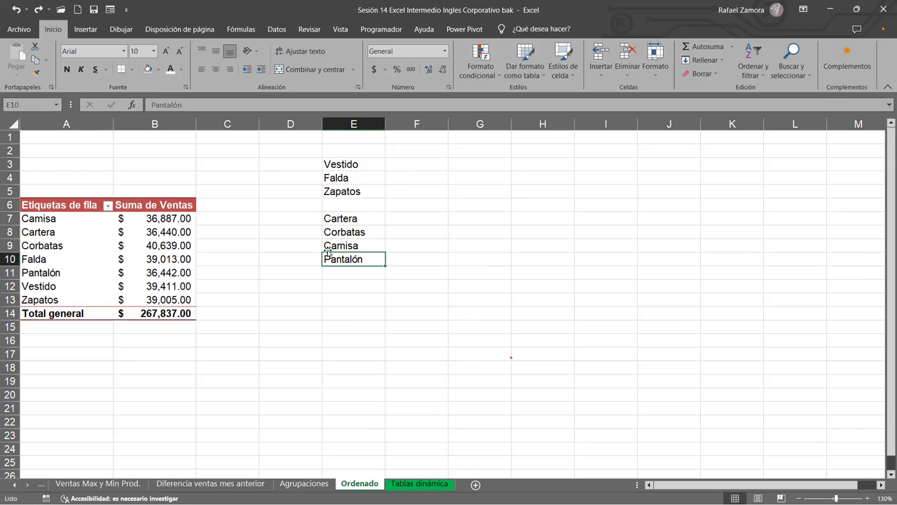
{"action": "mouse_move", "coordinate": [323, 262]}
{"action": "left_mouse_down"}
{"action": "mouse_move", "coordinate": [372, 257]}
{"action": "mouse_move", "coordinate": [368, 204]}
{"action": "left_mouse_up"}
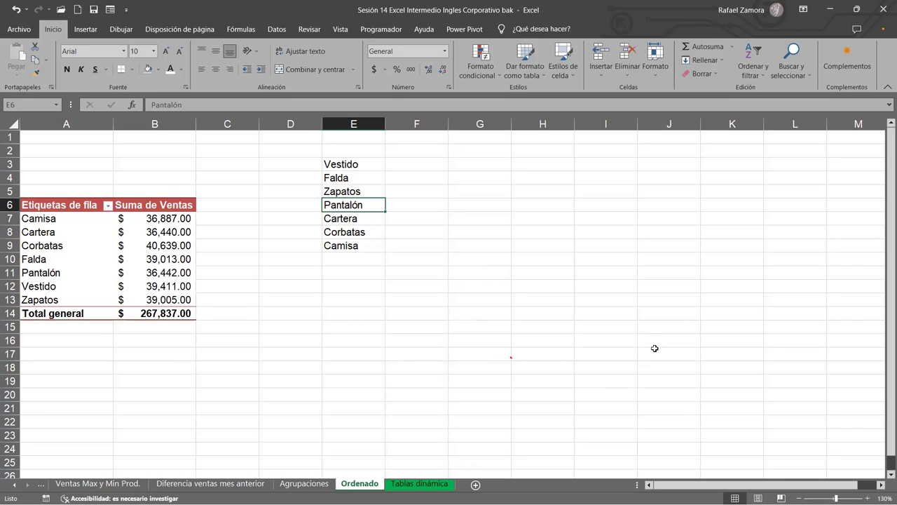
{"action": "left_click", "coordinate": [414, 299]}
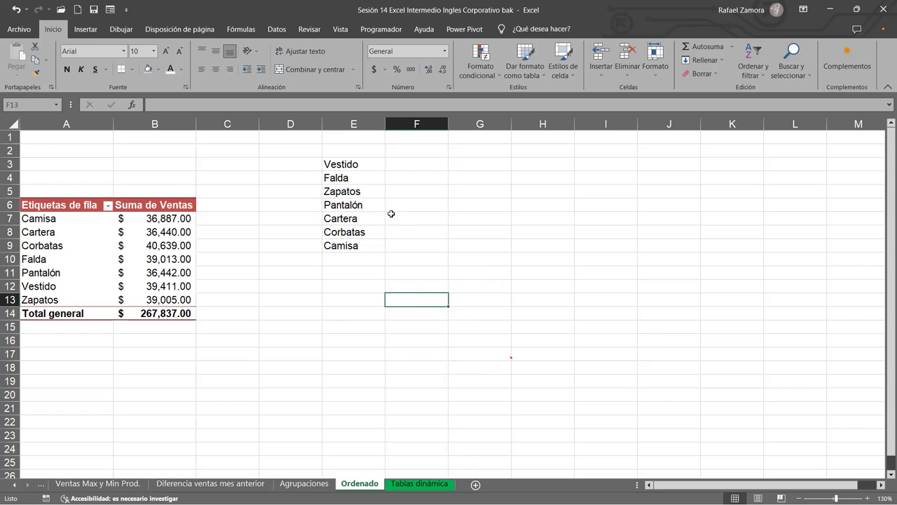
{"action": "left_click", "coordinate": [428, 162]}
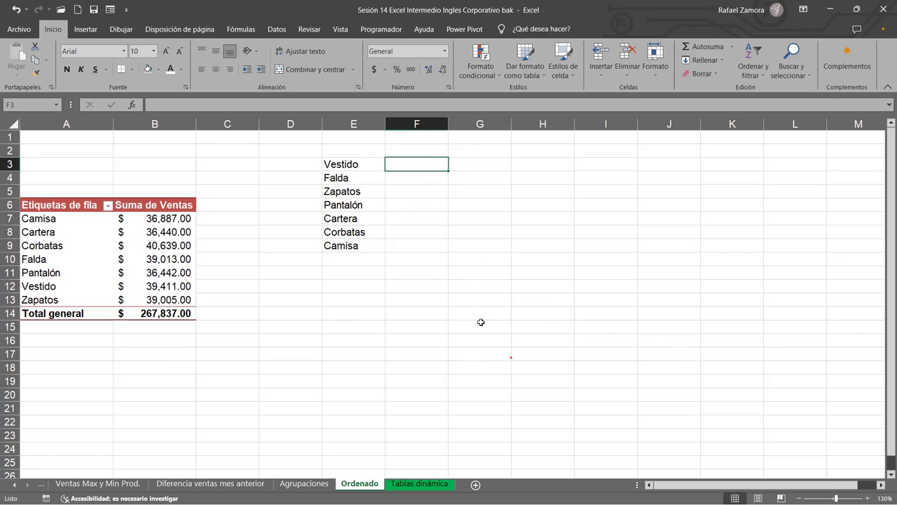
{"action": "left_click", "coordinate": [414, 256]}
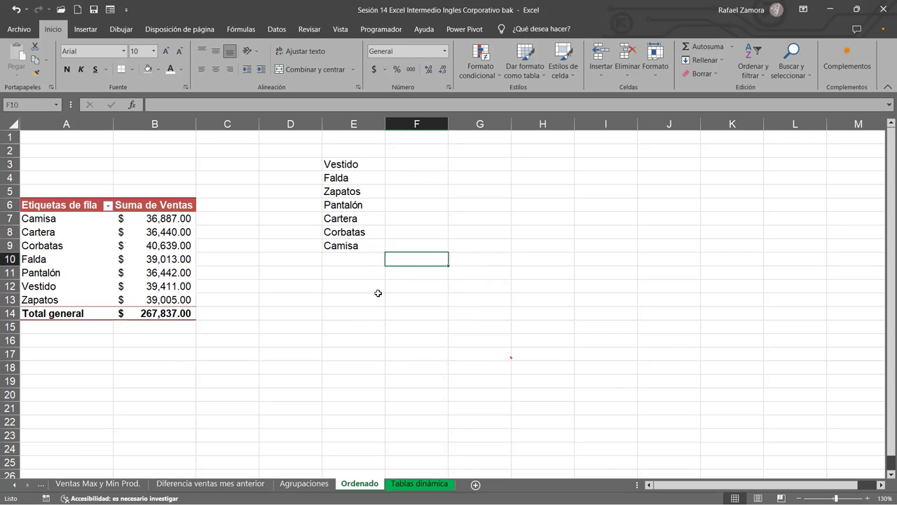
{"action": "left_click", "coordinate": [108, 206]}
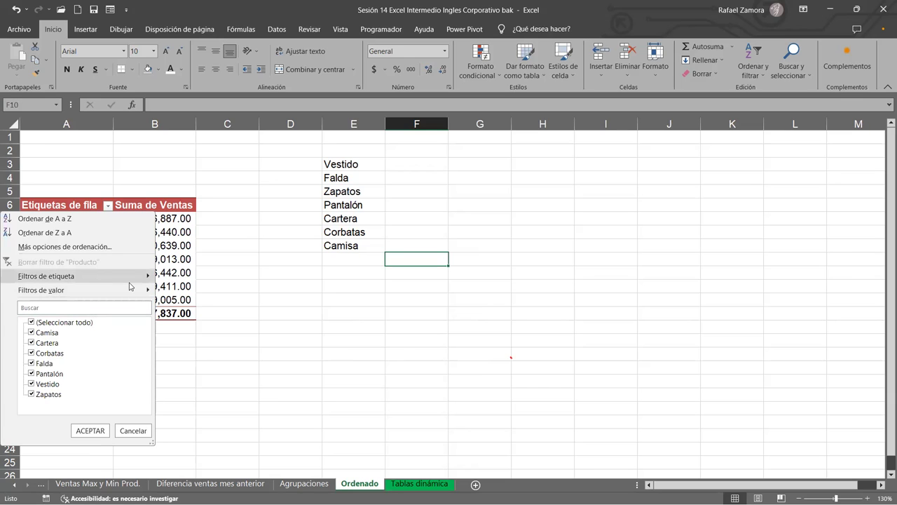
{"action": "left_click", "coordinate": [132, 248]}
{"action": "left_click", "coordinate": [285, 303]}
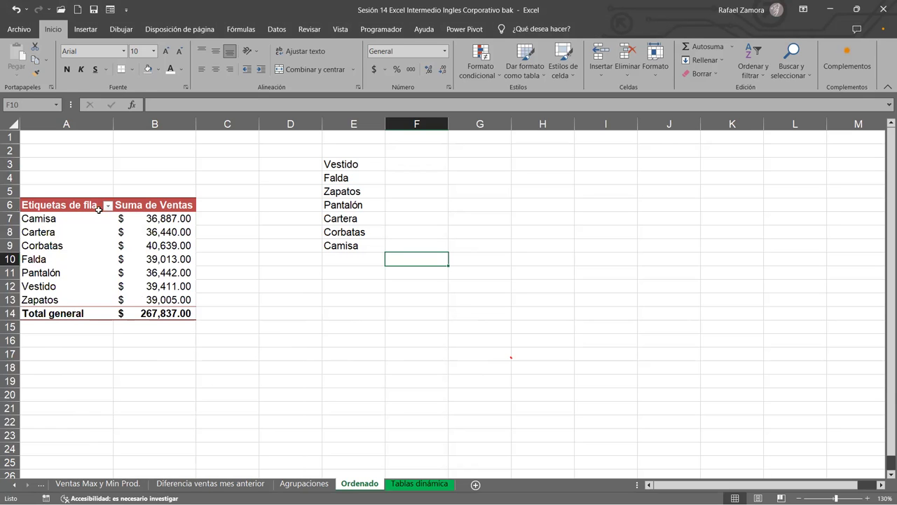
{"action": "left_click", "coordinate": [108, 206]}
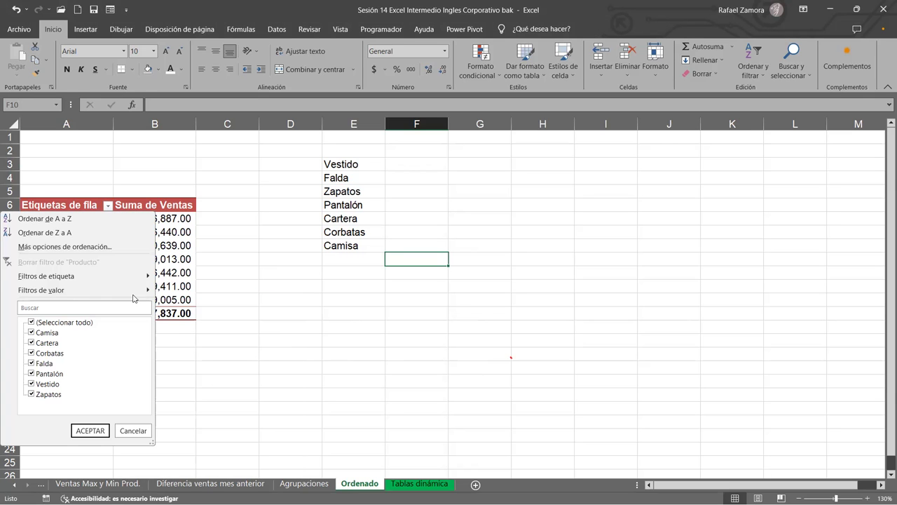
{"action": "left_click", "coordinate": [132, 430]}
{"action": "left_click", "coordinate": [290, 353]}
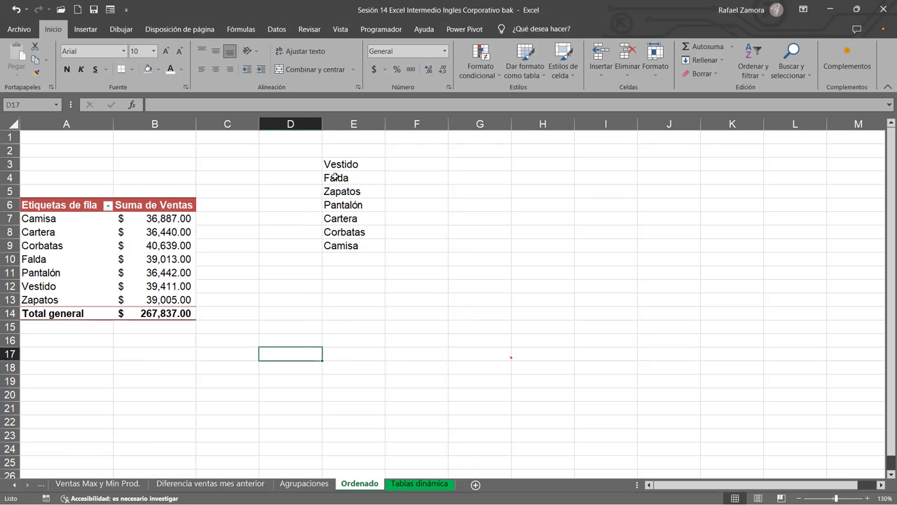
{"action": "left_click", "coordinate": [379, 166]}
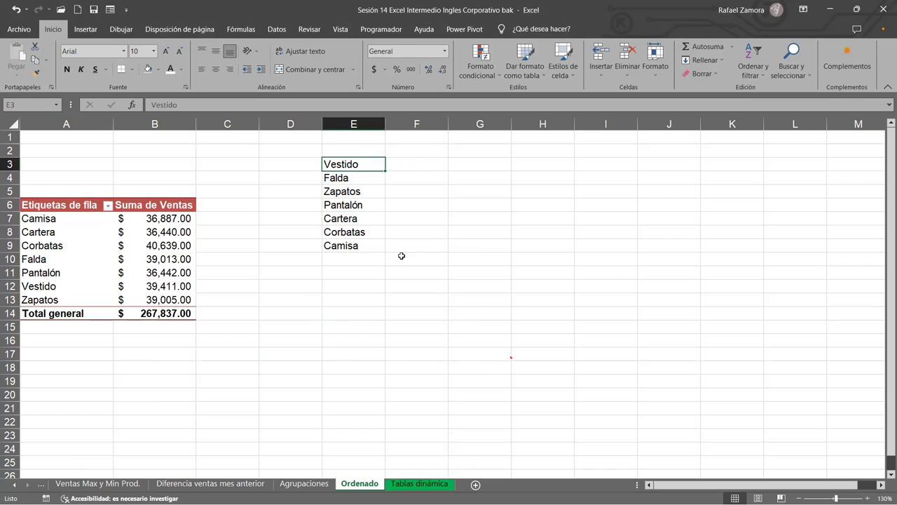
{"action": "left_click", "coordinate": [351, 295]}
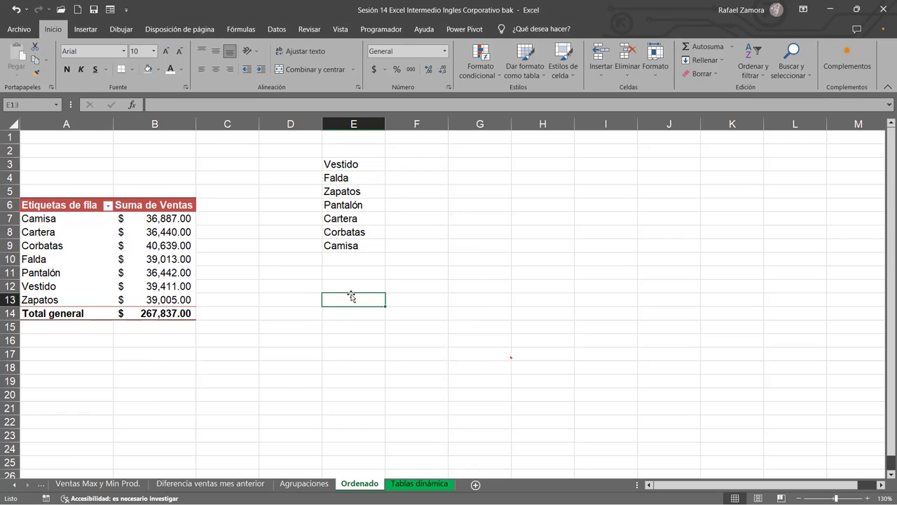
- Go to Archivo > Opciones > Avanzadas and launch Modificar listas personalizadas
{"action": "left_click", "coordinate": [25, 32]}
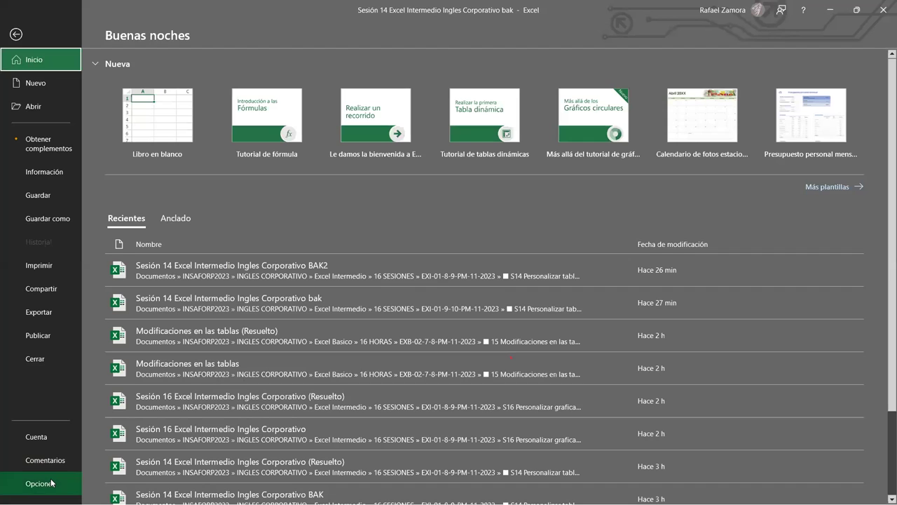
{"action": "key", "text": "Escape"}
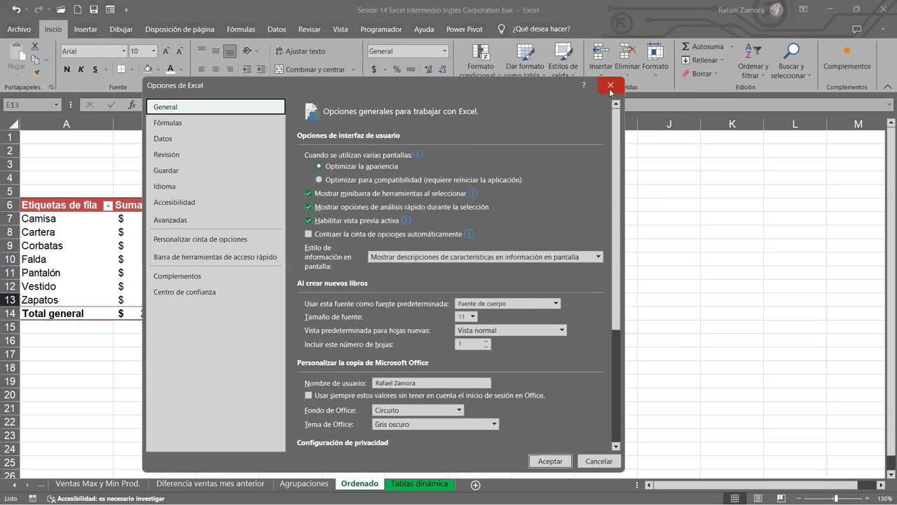
{"action": "left_click", "coordinate": [611, 86]}
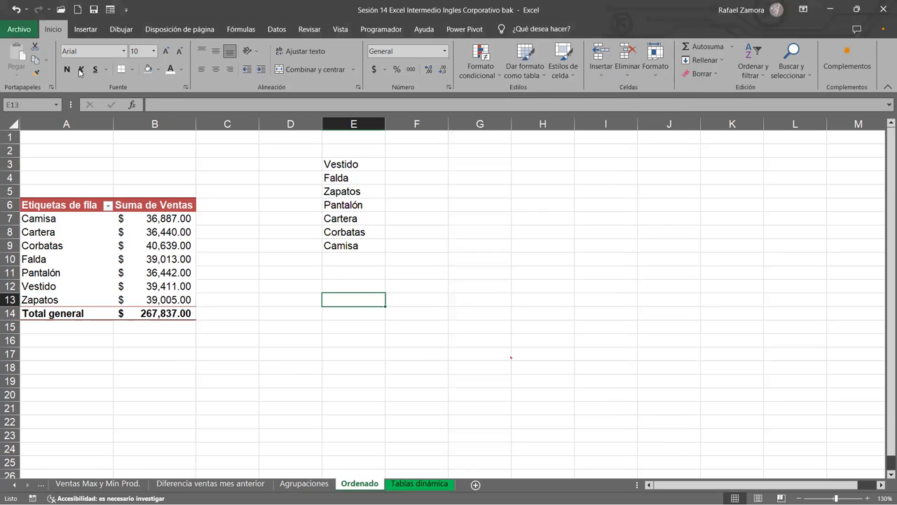
{"action": "left_click", "coordinate": [19, 29]}
{"action": "left_click", "coordinate": [40, 483]}
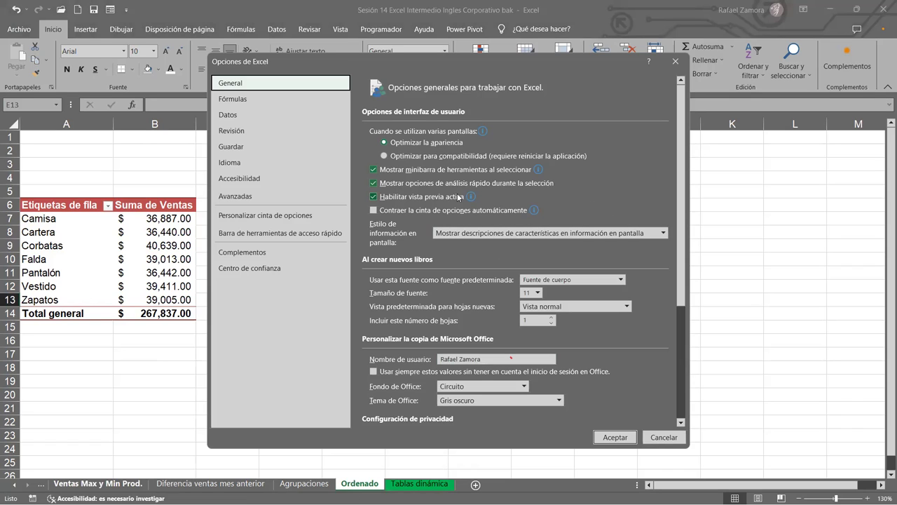
{"action": "left_click", "coordinate": [275, 199]}
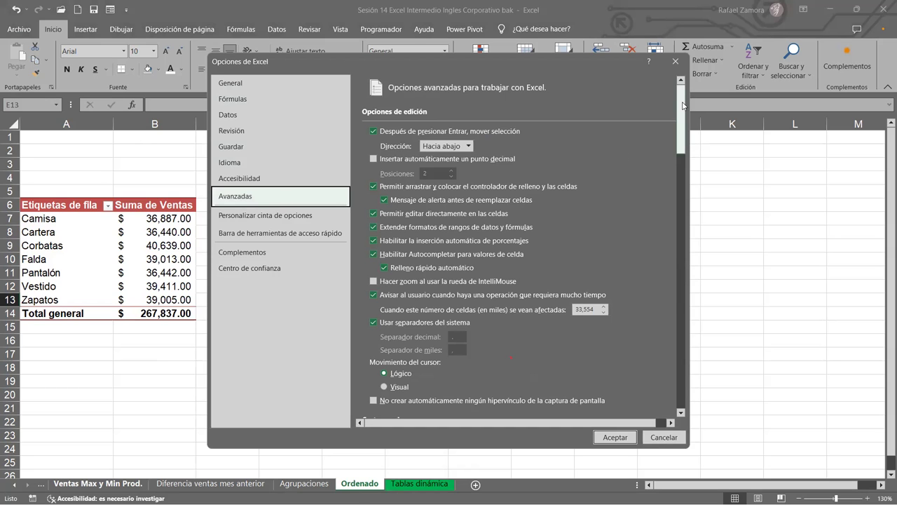
{"action": "left_click_drag", "start_coordinate": [682, 105], "coordinate": [680, 379]}
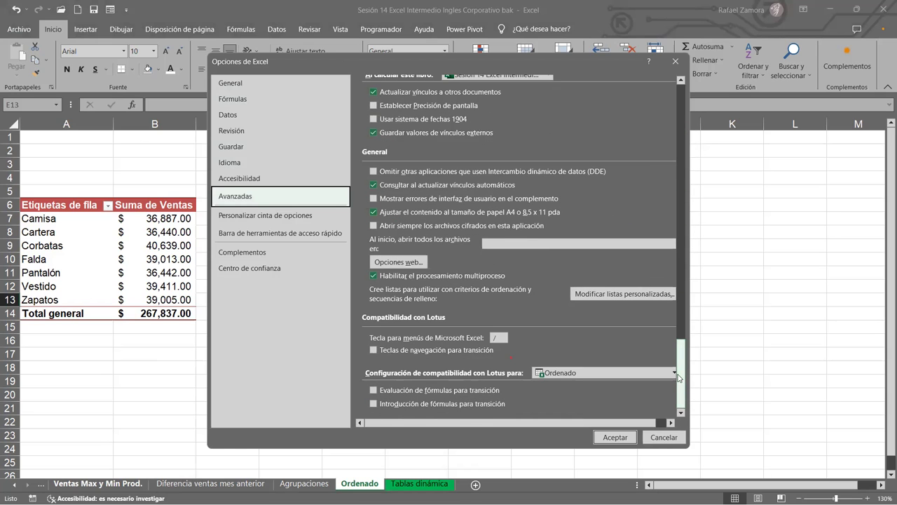
{"action": "left_click", "coordinate": [606, 294]}
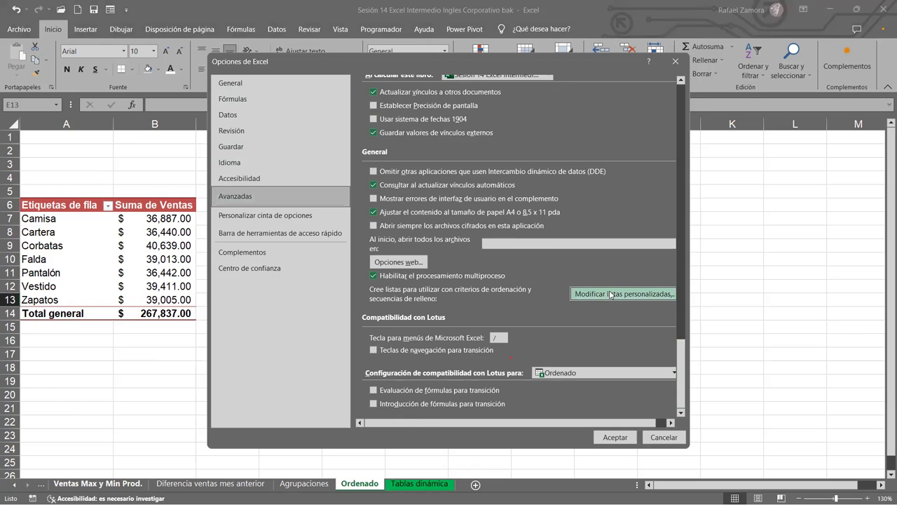
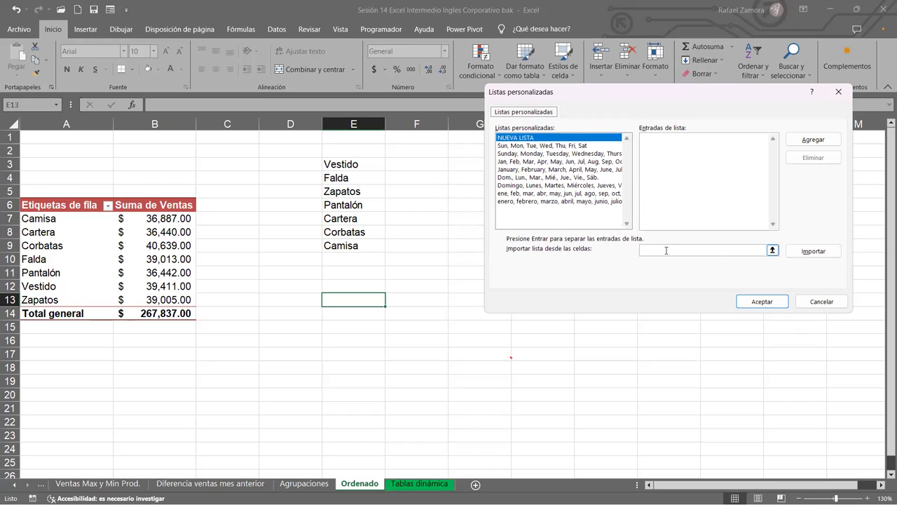
- Import Vestido through Camisa from $E$3:$E$9 as a custom list and close Excel Options
{"action": "left_click", "coordinate": [667, 251]}
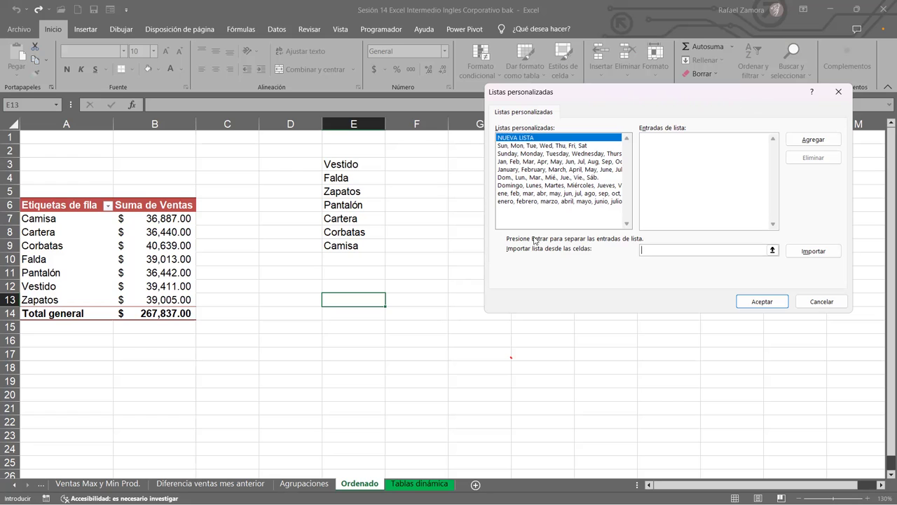
{"action": "left_click", "coordinate": [366, 164]}
{"action": "left_click_drag", "start_coordinate": [358, 227], "coordinate": [356, 244]}
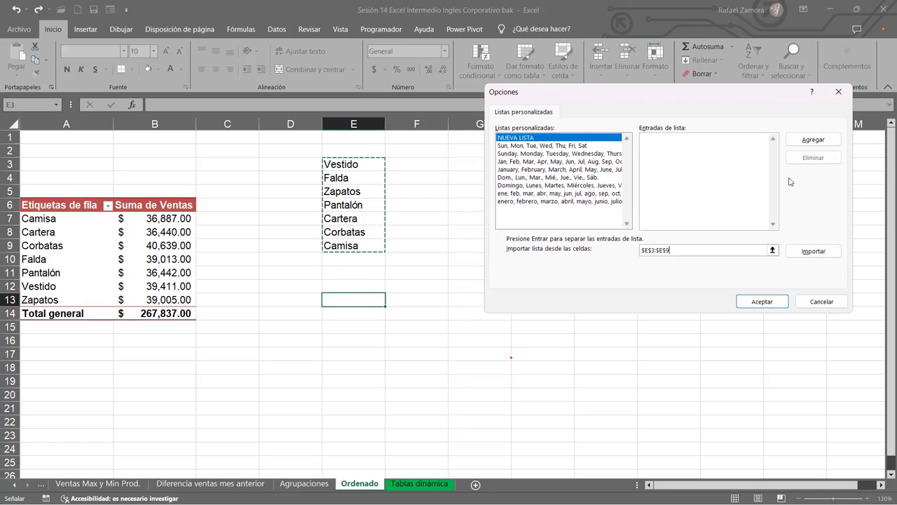
{"action": "left_click", "coordinate": [814, 254]}
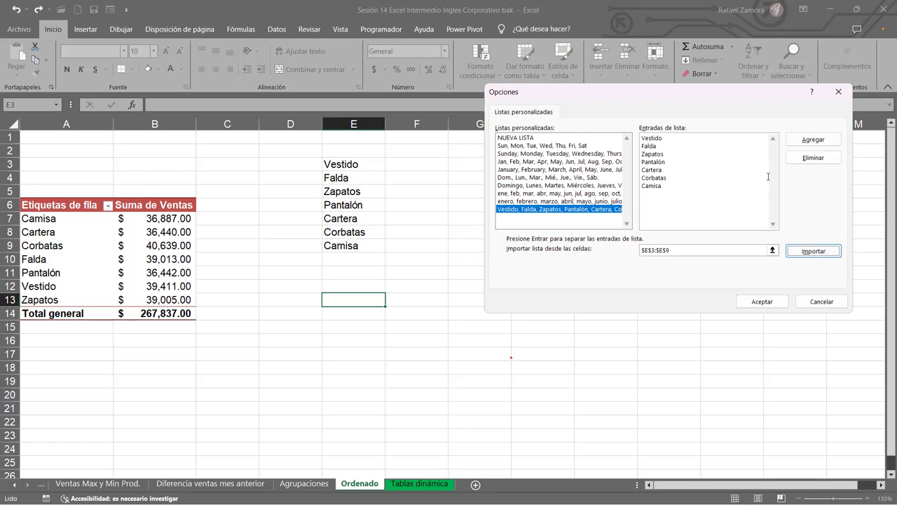
{"action": "left_click", "coordinate": [759, 303]}
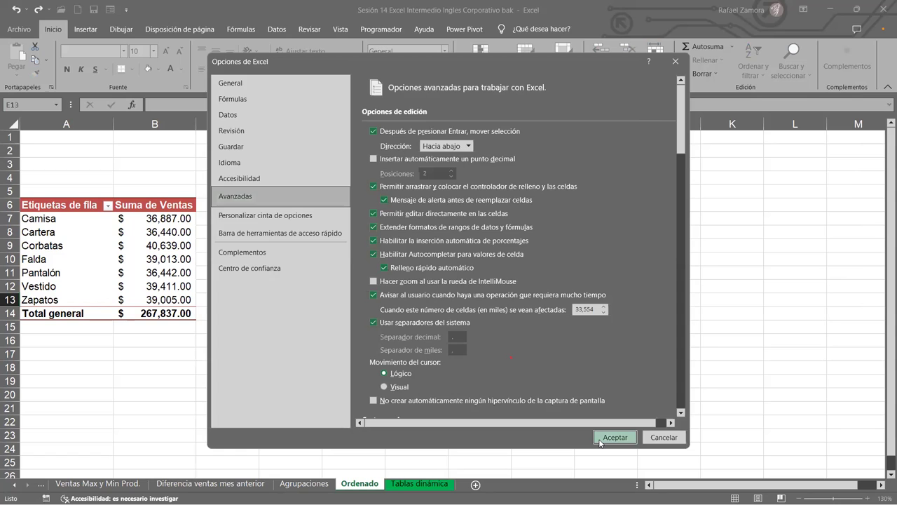
{"action": "left_click", "coordinate": [600, 437]}
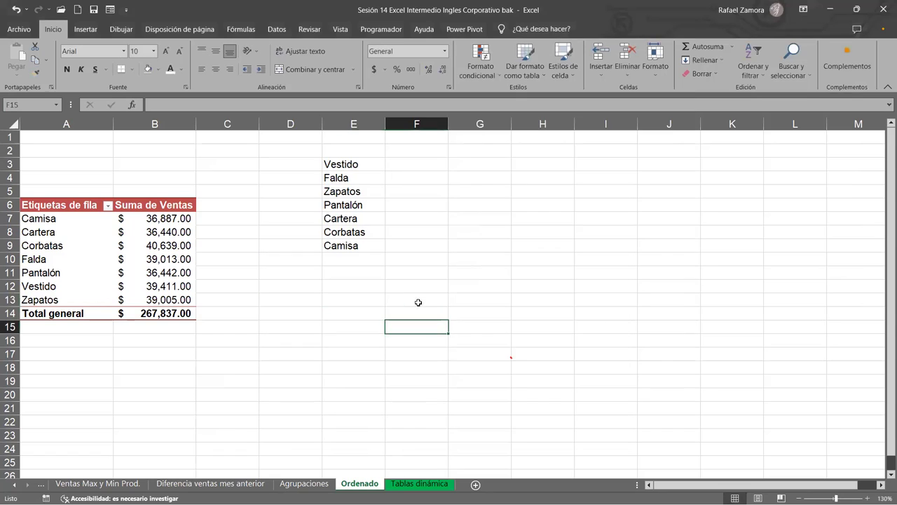
- Bring up the More Sort Options dialog for the pivot's Producto row labels
{"action": "left_click_drag", "start_coordinate": [349, 162], "coordinate": [341, 242]}
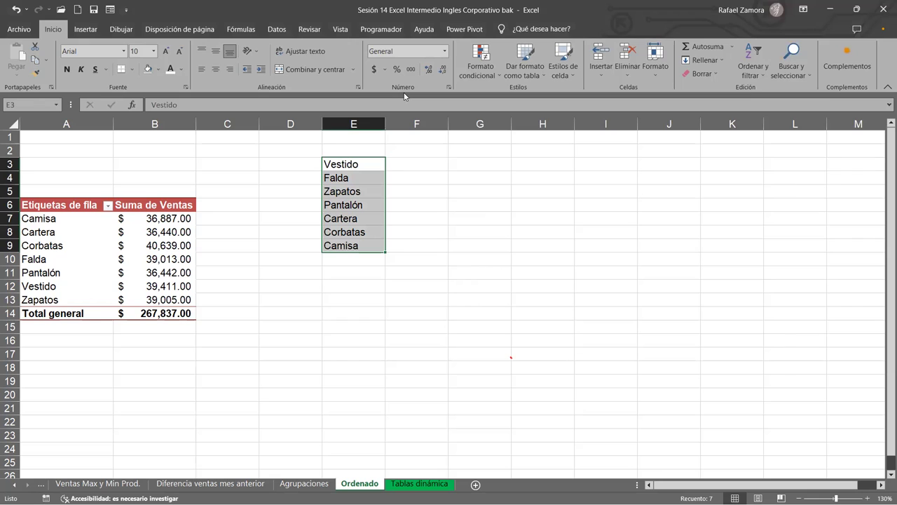
{"action": "left_click", "coordinate": [63, 232]}
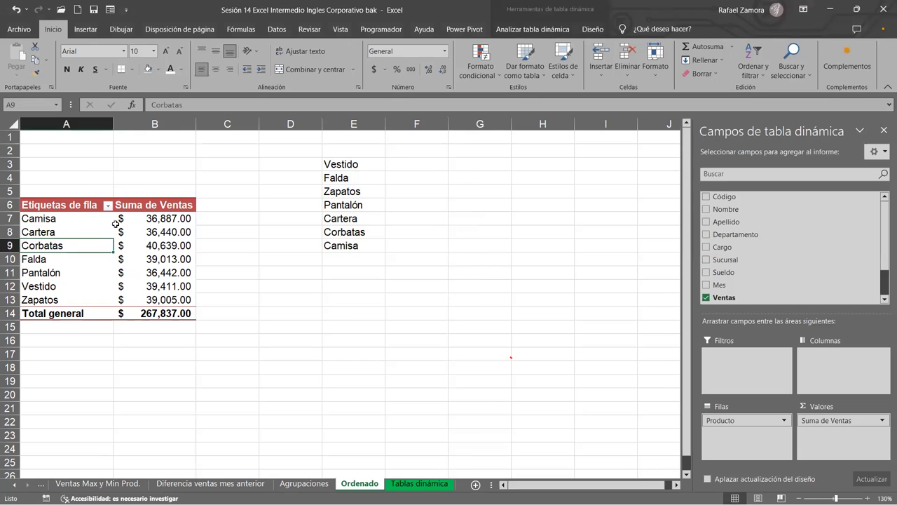
{"action": "left_click", "coordinate": [74, 224]}
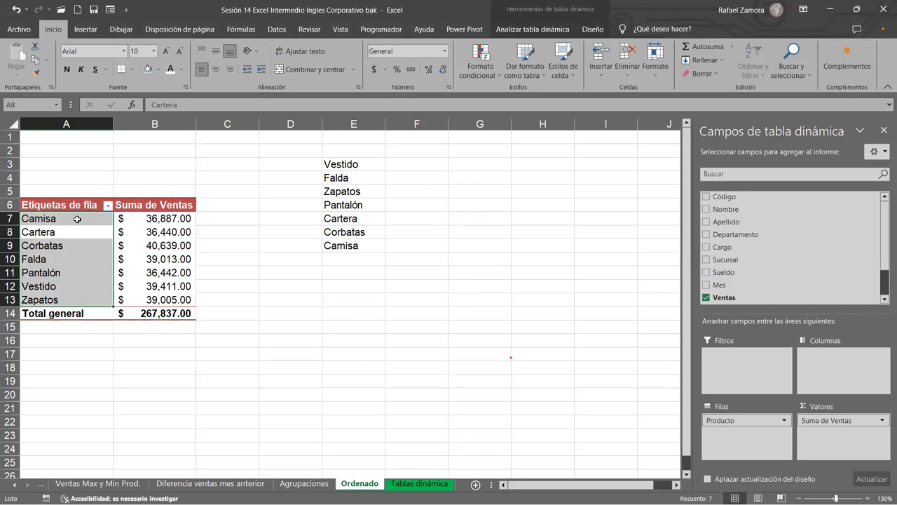
{"action": "left_click", "coordinate": [76, 219]}
{"action": "right_click", "coordinate": [77, 222]}
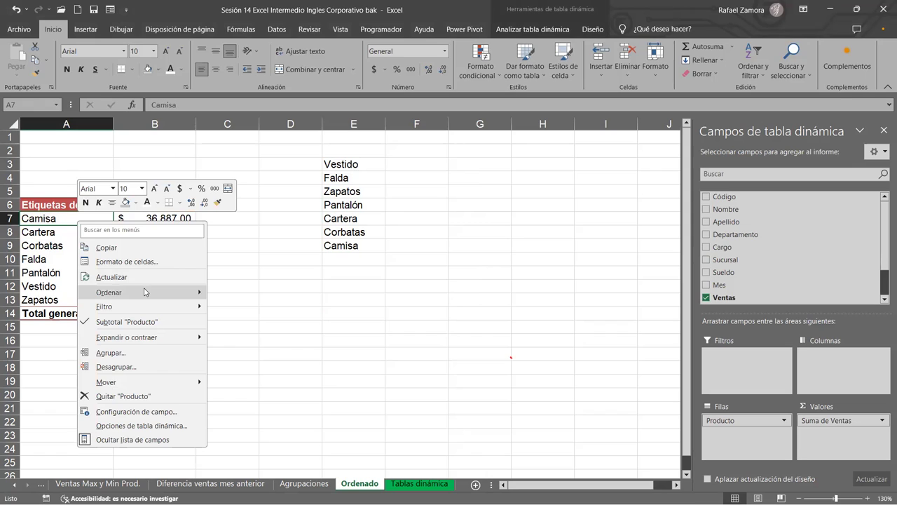
{"action": "mouse_move", "coordinate": [146, 292]}
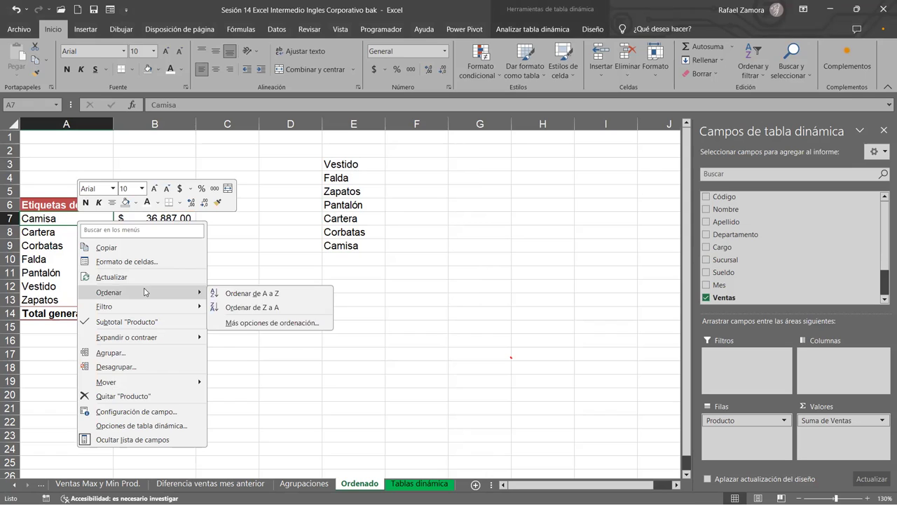
{"action": "left_click", "coordinate": [308, 321]}
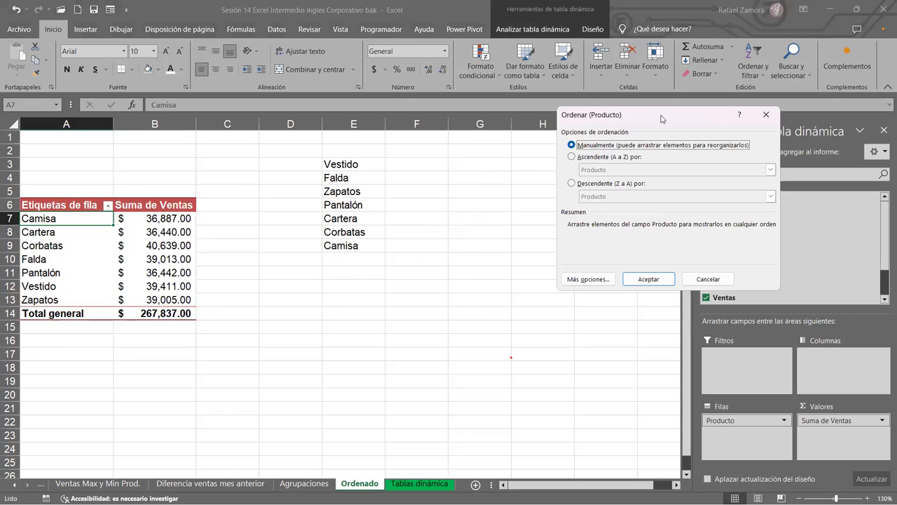
- Sort Producto ascending by the Vestido-to-Camisa custom list, with autosort on refresh turned off
{"action": "left_click_drag", "start_coordinate": [661, 117], "coordinate": [490, 167]}
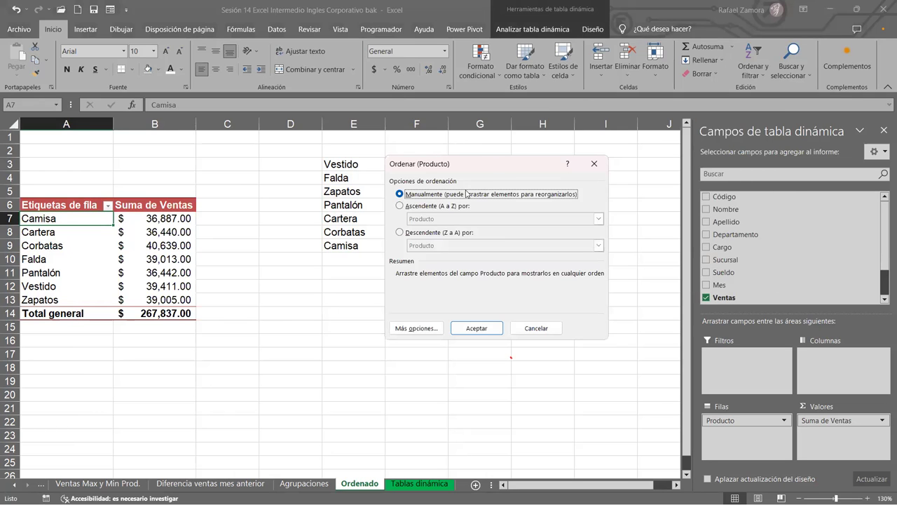
{"action": "left_click", "coordinate": [427, 206]}
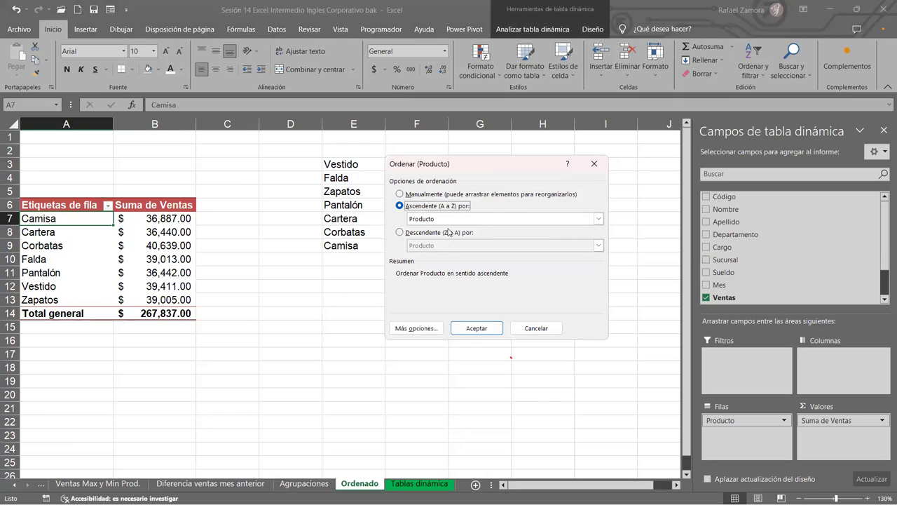
{"action": "left_click", "coordinate": [418, 329]}
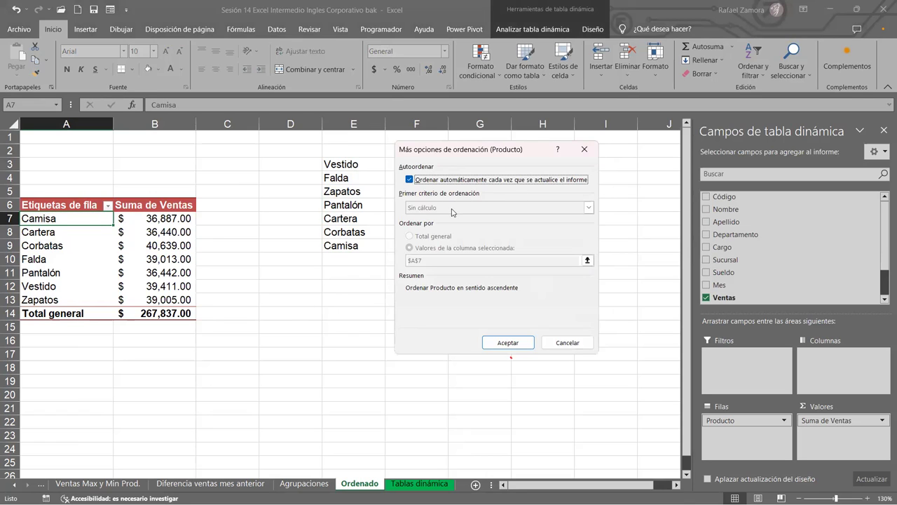
{"action": "left_click", "coordinate": [408, 180]}
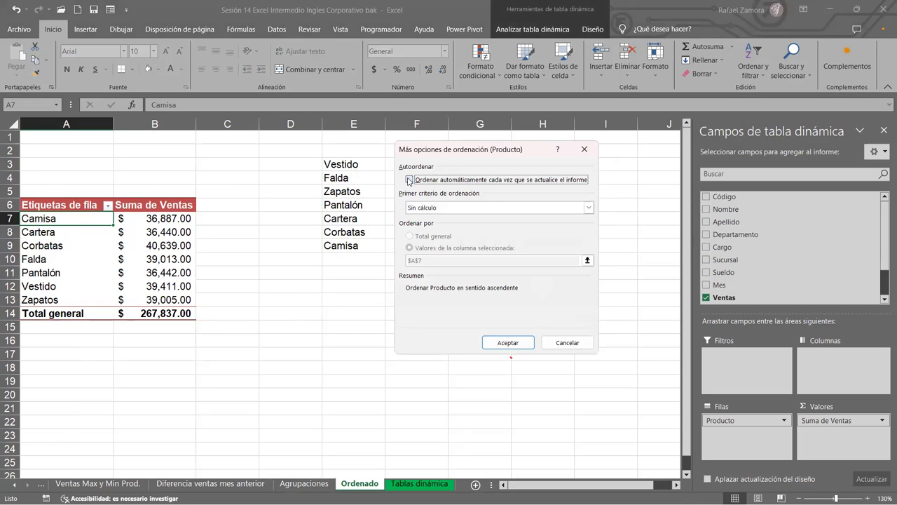
{"action": "left_click", "coordinate": [471, 208]}
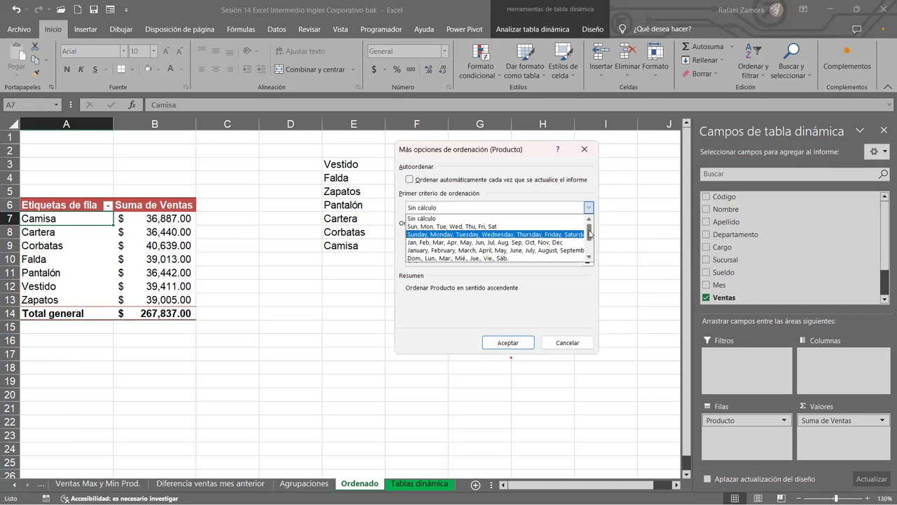
{"action": "left_click_drag", "start_coordinate": [589, 234], "coordinate": [589, 259]}
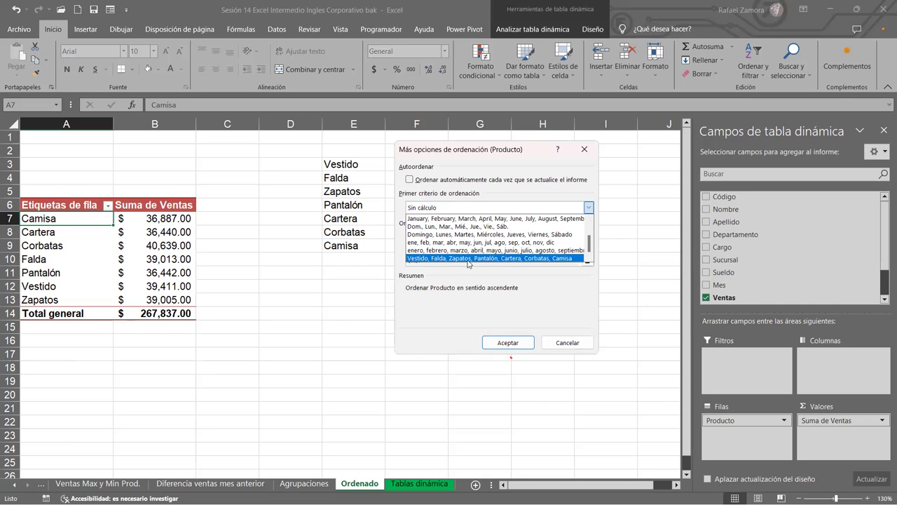
{"action": "left_click", "coordinate": [430, 259]}
{"action": "left_click", "coordinate": [511, 343]}
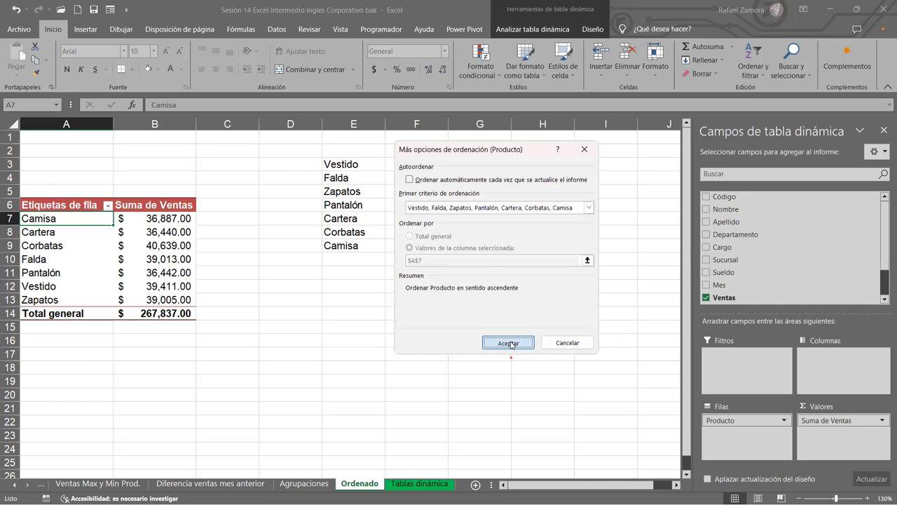
{"action": "left_click", "coordinate": [488, 325]}
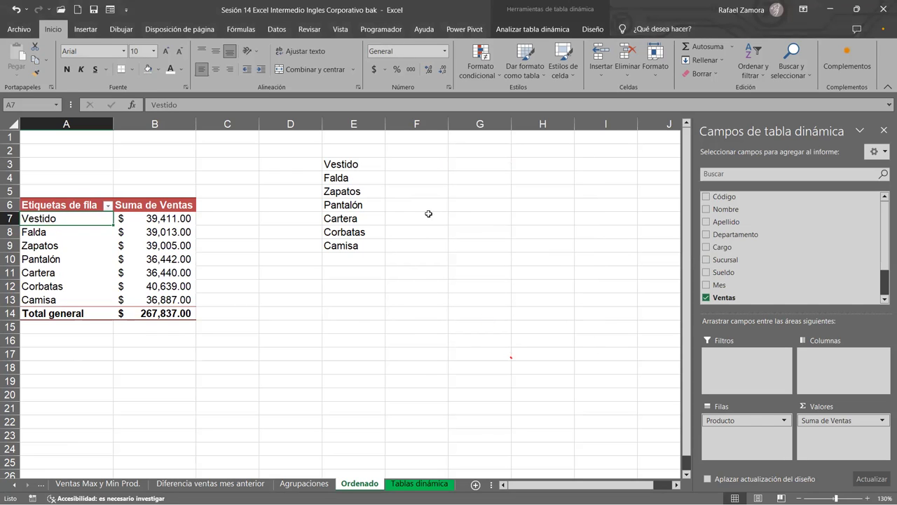
{"action": "left_click_drag", "start_coordinate": [350, 166], "coordinate": [341, 248]}
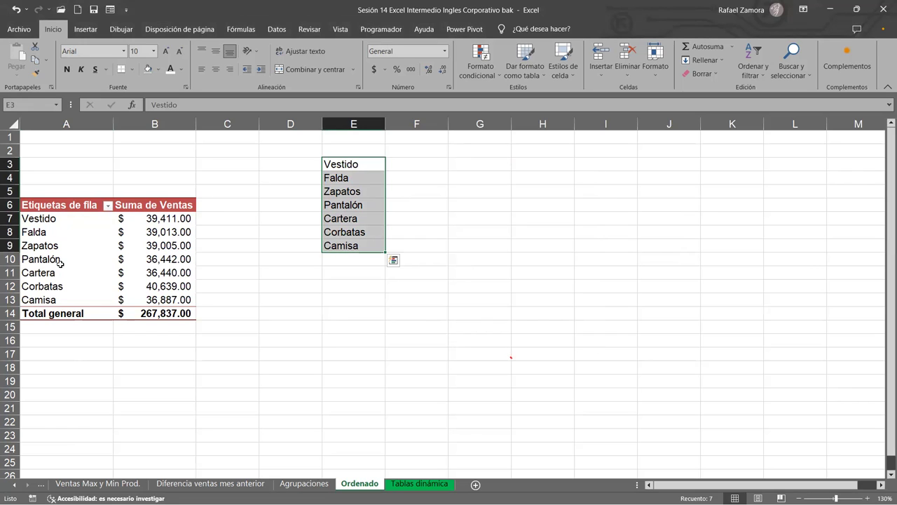
- Delete the Vestido-to-Camisa product names from column E (E3:E11)
{"action": "left_click", "coordinate": [281, 316]}
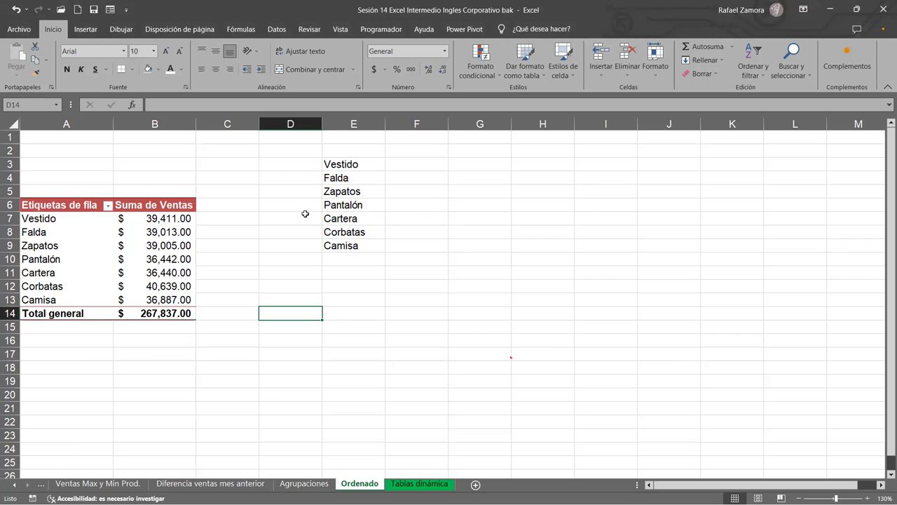
{"action": "left_click_drag", "start_coordinate": [353, 164], "coordinate": [357, 283]}
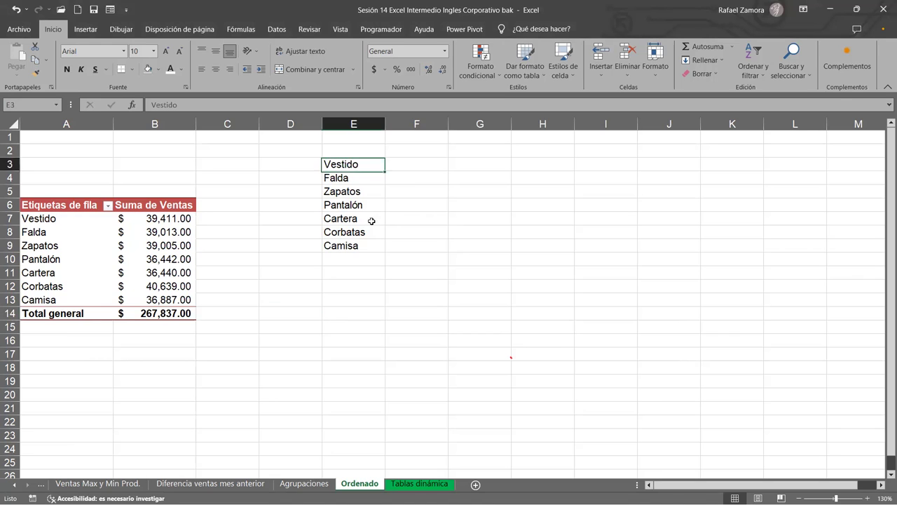
{"action": "key", "text": "Delete"}
{"action": "left_click", "coordinate": [404, 356]}
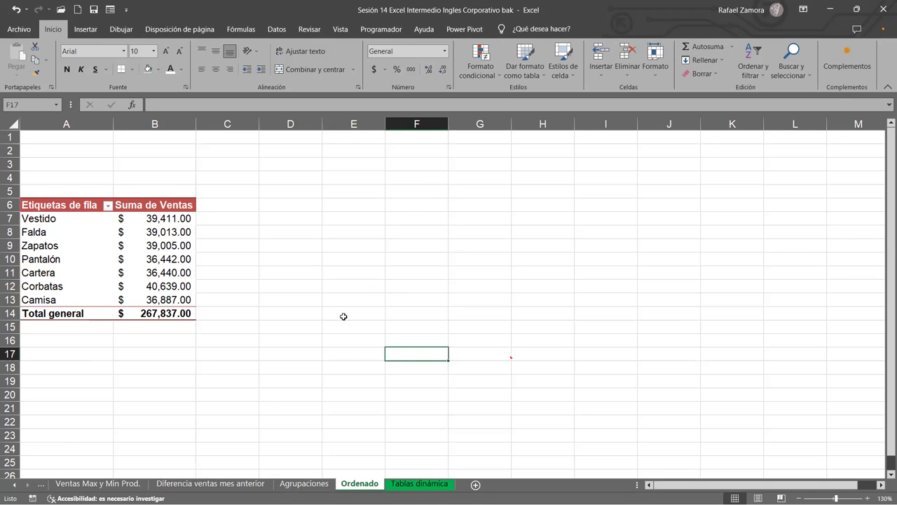
{"action": "left_click_drag", "start_coordinate": [355, 151], "coordinate": [476, 316]}
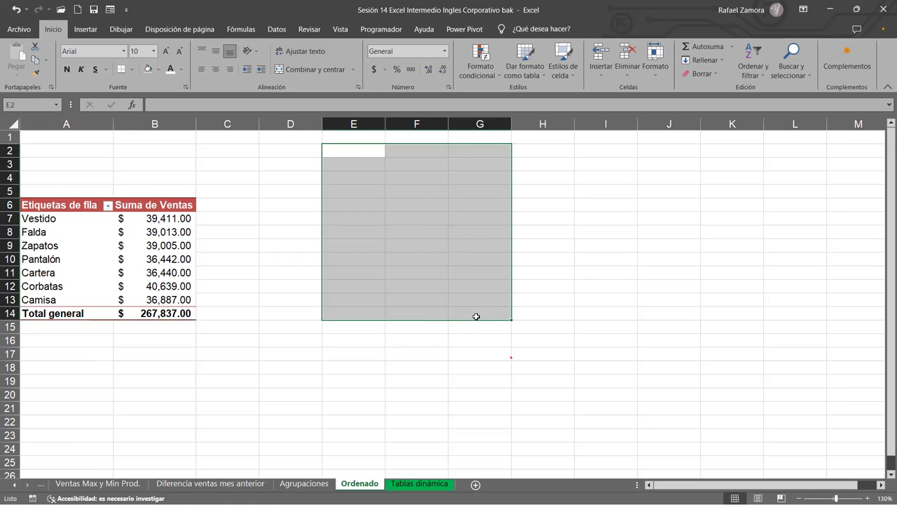
- Enter 'pantalón' in cell F4, fixing the accented ó
{"action": "left_click", "coordinate": [270, 303]}
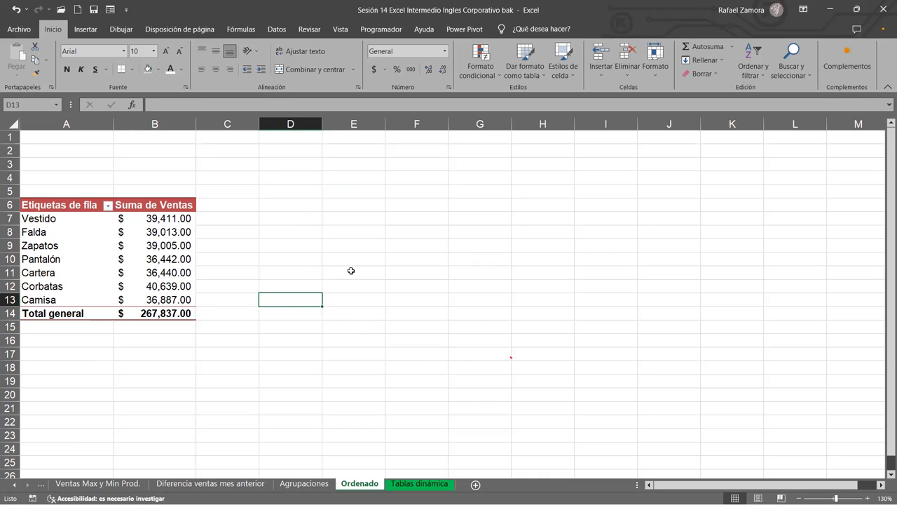
{"action": "left_click", "coordinate": [412, 178]}
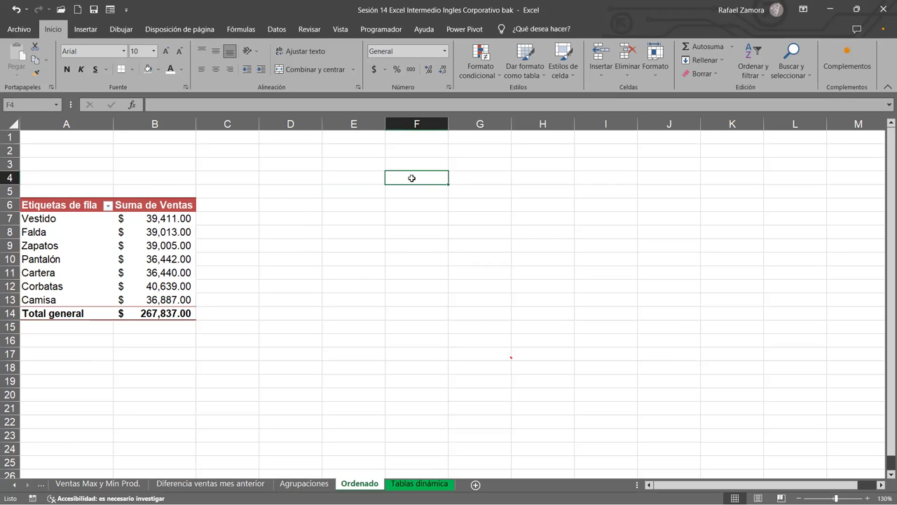
{"action": "type", "text": "pantal[on"}
{"action": "key", "text": "Return"}
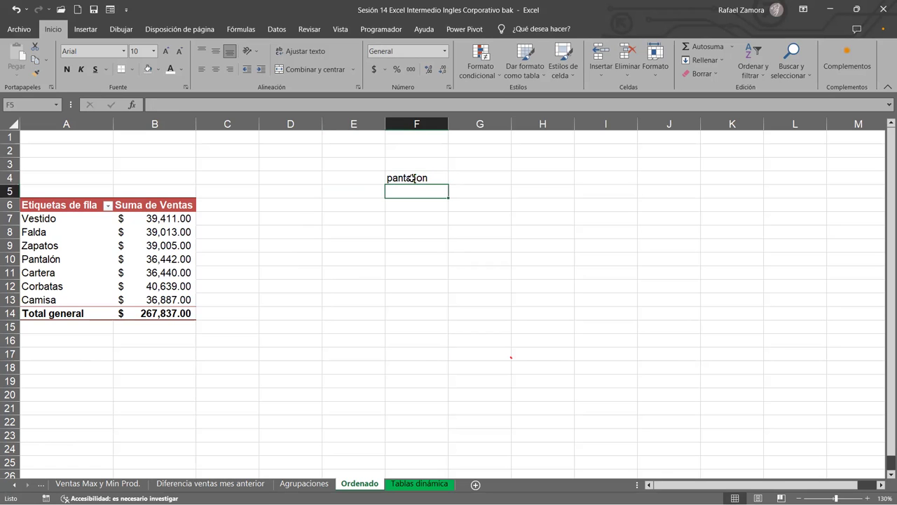
{"action": "left_click", "coordinate": [412, 178]}
{"action": "double_click", "coordinate": [413, 178]}
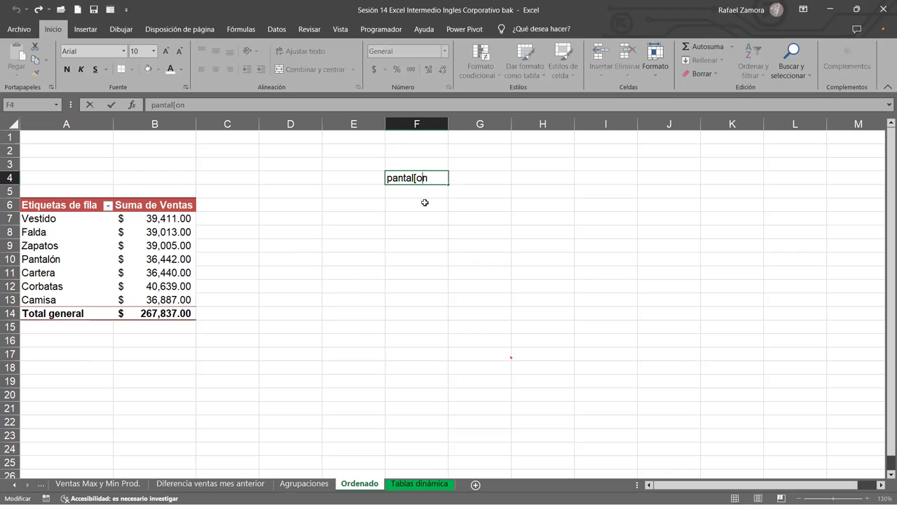
{"action": "key", "text": "Delete"}
{"action": "key", "text": "Delete"}
{"action": "type", "text": "ó"}
{"action": "key", "text": "Return"}
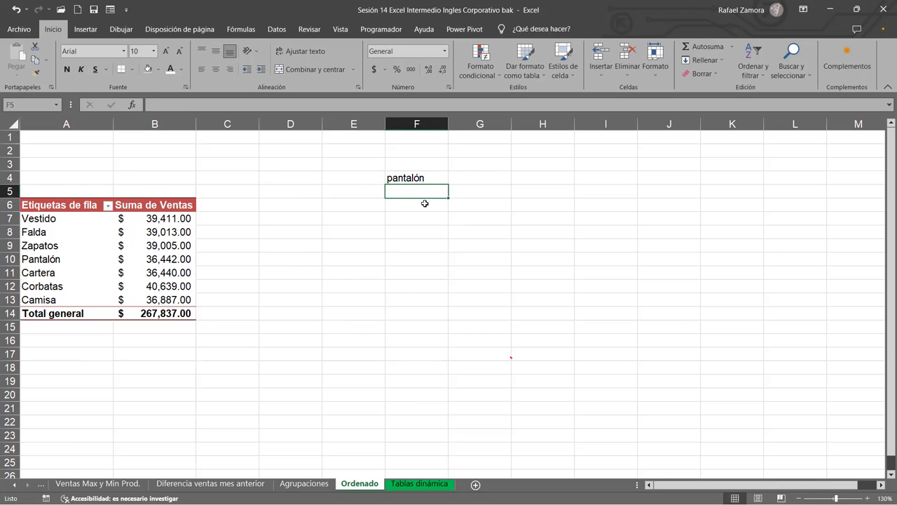
- Auto-fill F5:F12 from 'pantalón' following the custom list order
{"action": "left_click", "coordinate": [429, 174]}
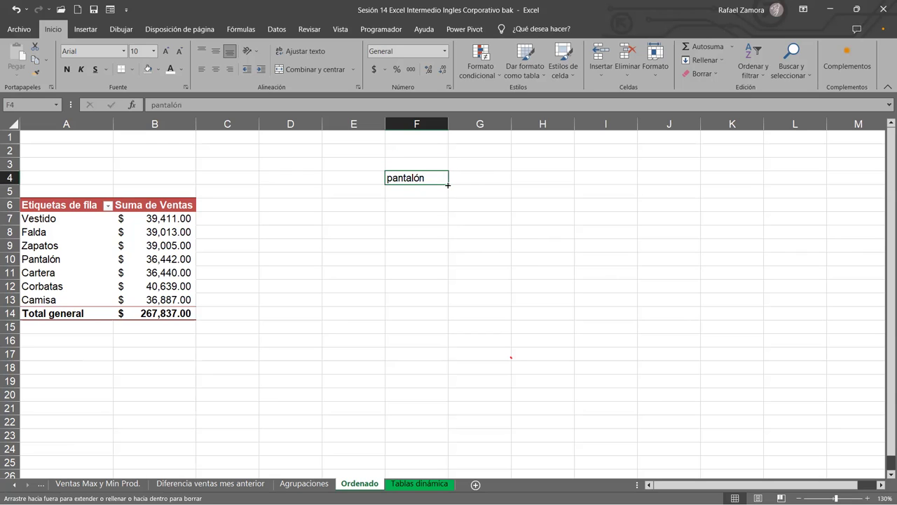
{"action": "left_click_drag", "start_coordinate": [428, 296], "coordinate": [428, 296]}
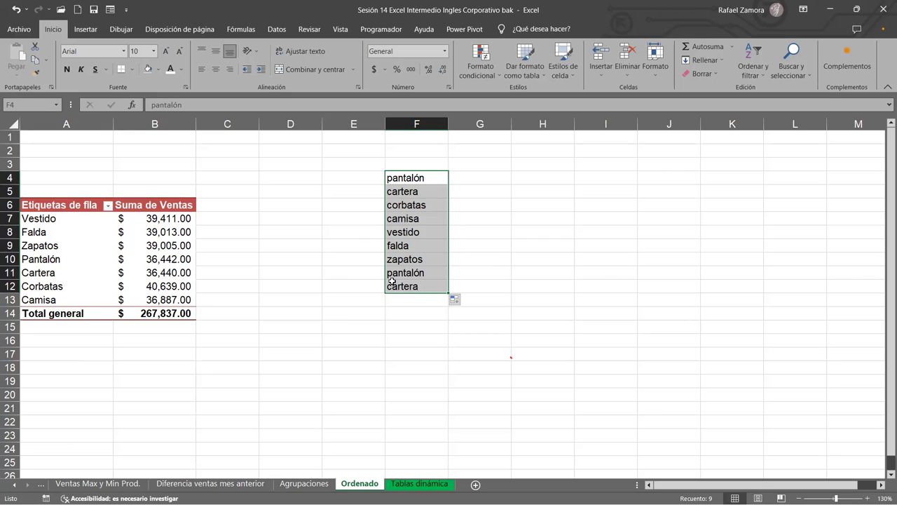
{"action": "left_click", "coordinate": [316, 270]}
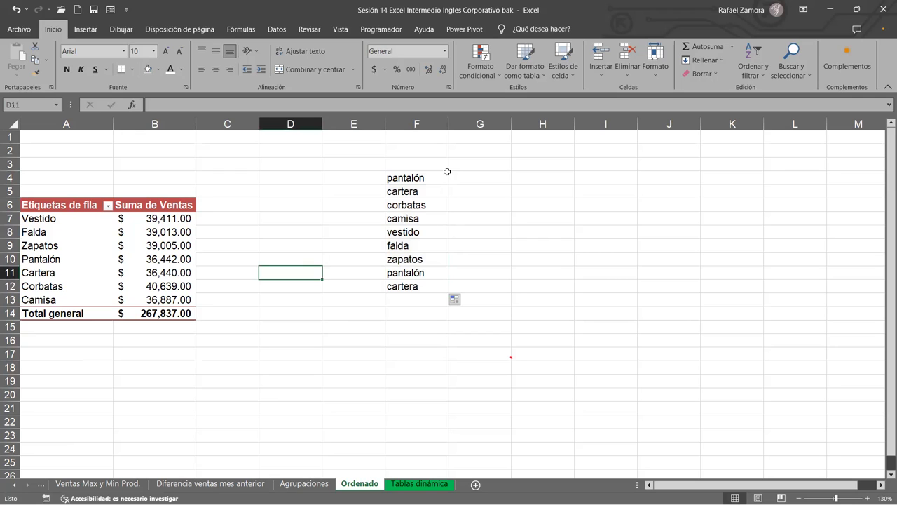
{"action": "left_click_drag", "start_coordinate": [435, 164], "coordinate": [425, 293]}
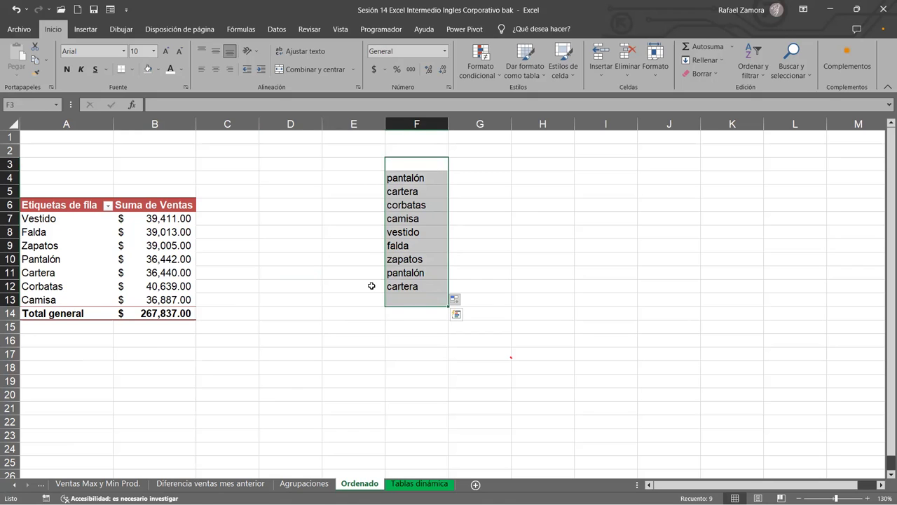
{"action": "key", "text": "Delete"}
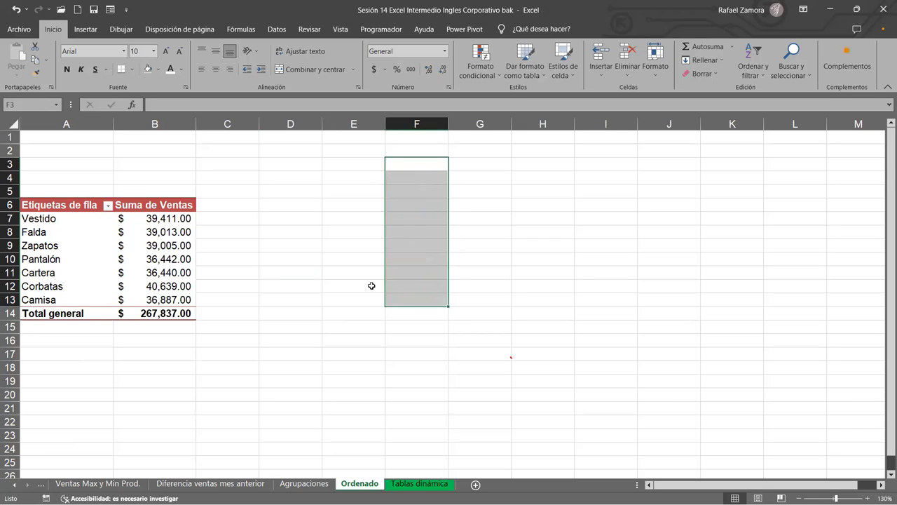
{"action": "left_click", "coordinate": [351, 269]}
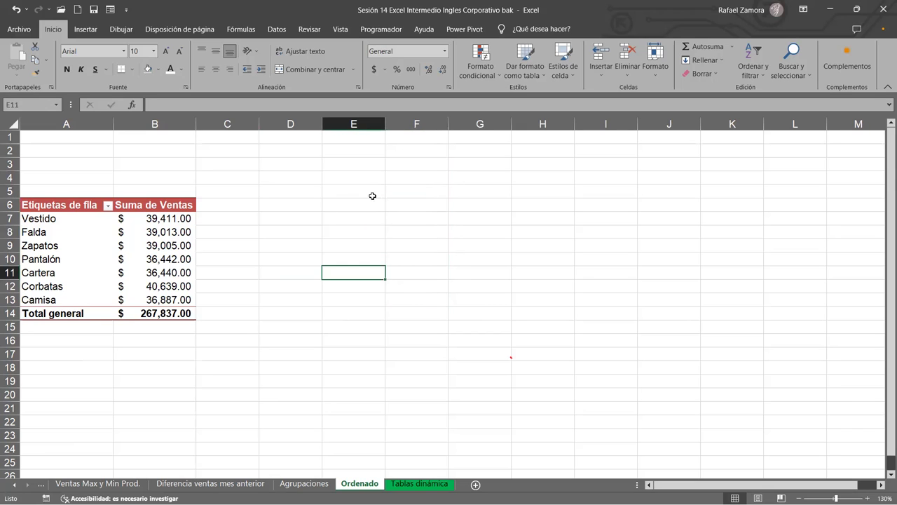
{"action": "left_click_drag", "start_coordinate": [372, 203], "coordinate": [365, 245]}
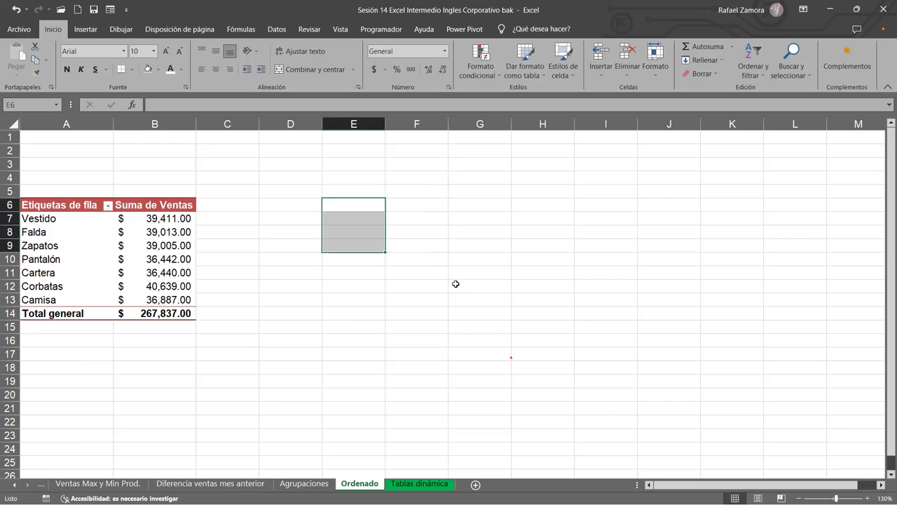
{"action": "left_click", "coordinate": [108, 205]}
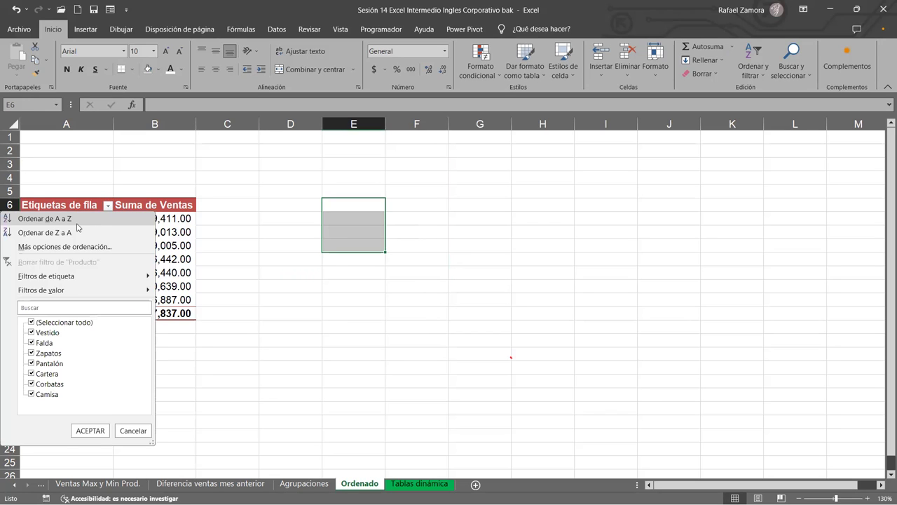
{"action": "left_click", "coordinate": [108, 206]}
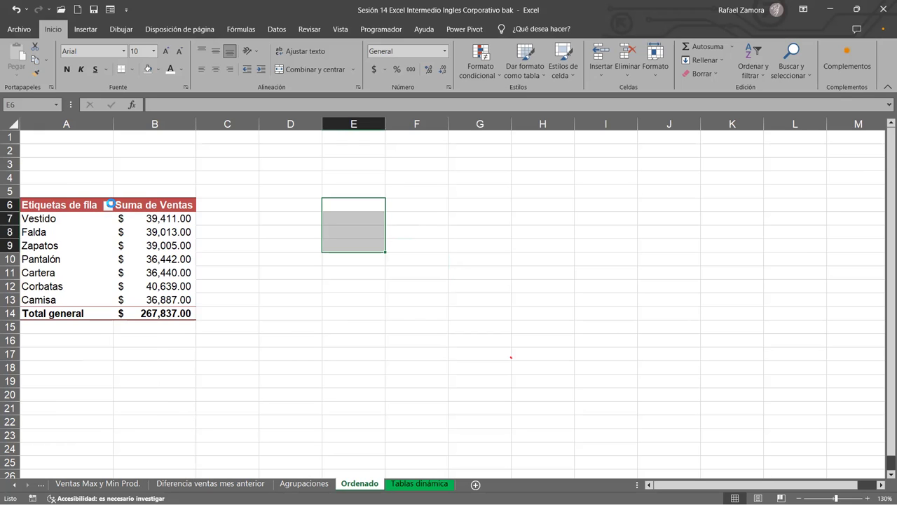
{"action": "left_click", "coordinate": [108, 205]}
{"action": "left_click", "coordinate": [77, 232]}
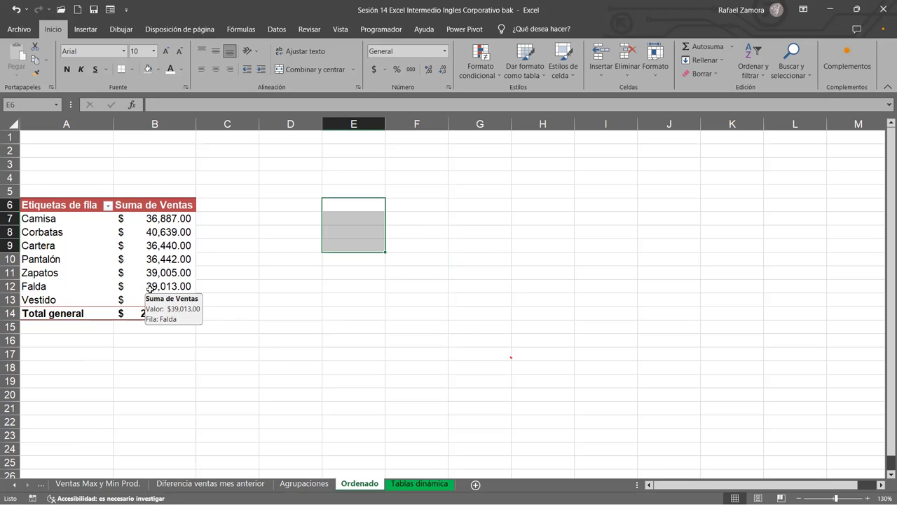
{"action": "left_click", "coordinate": [358, 311]}
{"action": "key", "text": "ctrl+z"}
{"action": "key", "text": "ctrl+z"}
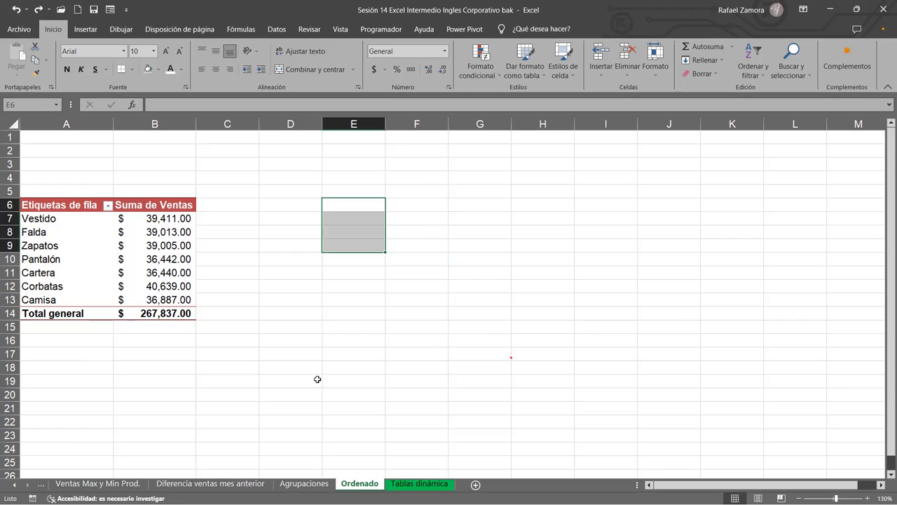
{"action": "key", "text": "ctrl+z"}
{"action": "key", "text": "ctrl+z"}
{"action": "key", "text": "ctrl+z"}
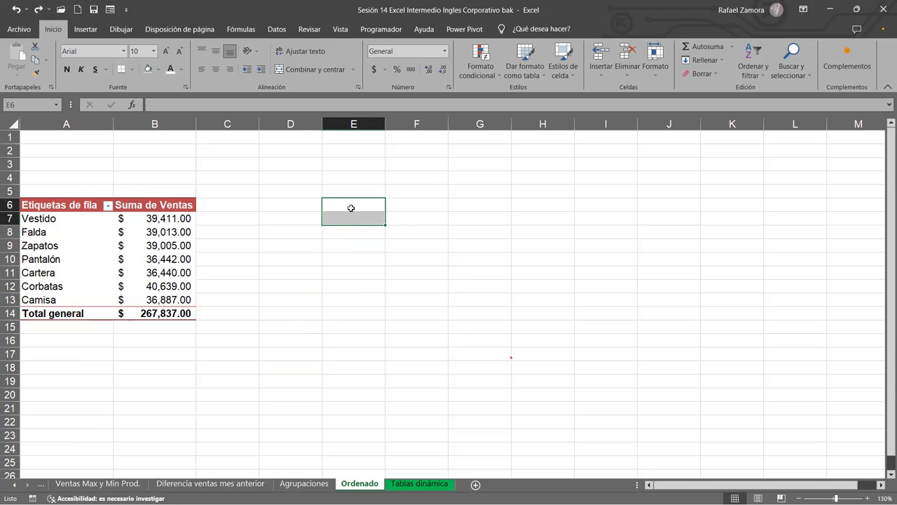
{"action": "key", "text": "ctrl+z"}
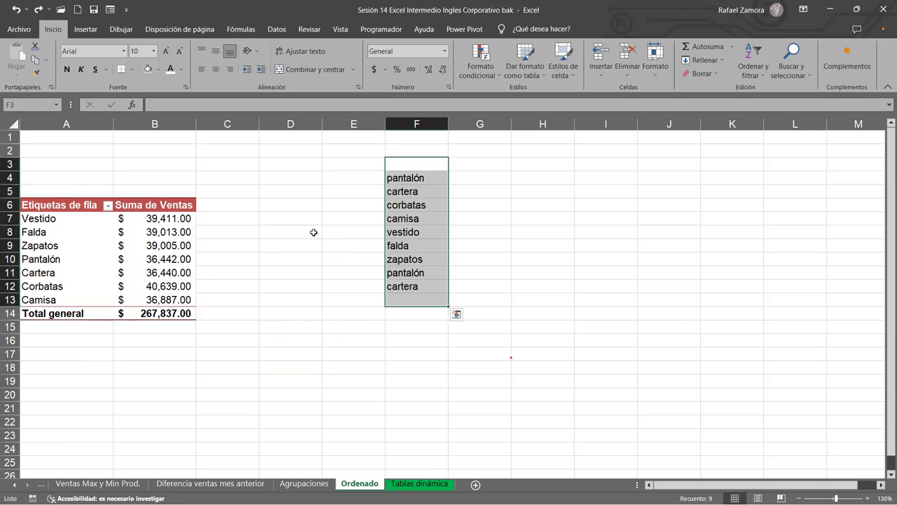
{"action": "left_click", "coordinate": [276, 234]}
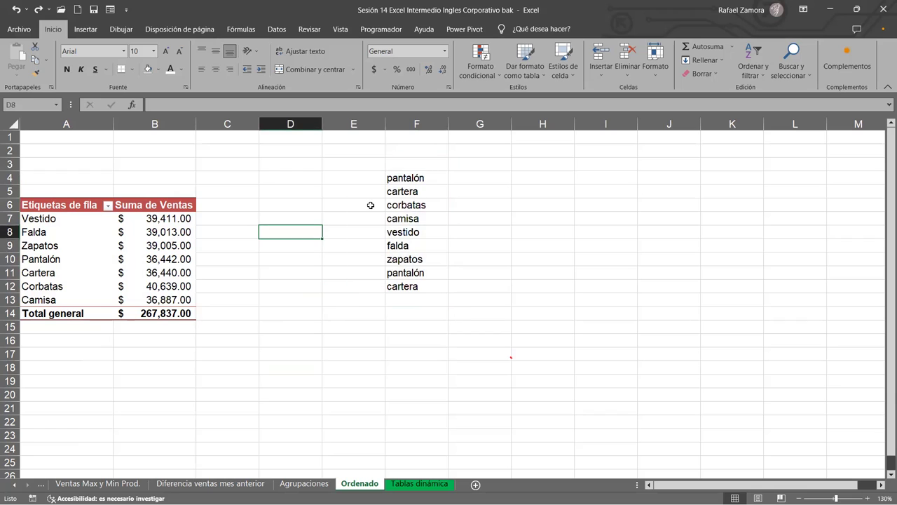
{"action": "key", "text": "ctrl+z"}
{"action": "key", "text": "ctrl+z"}
{"action": "key", "text": "ctrl+z"}
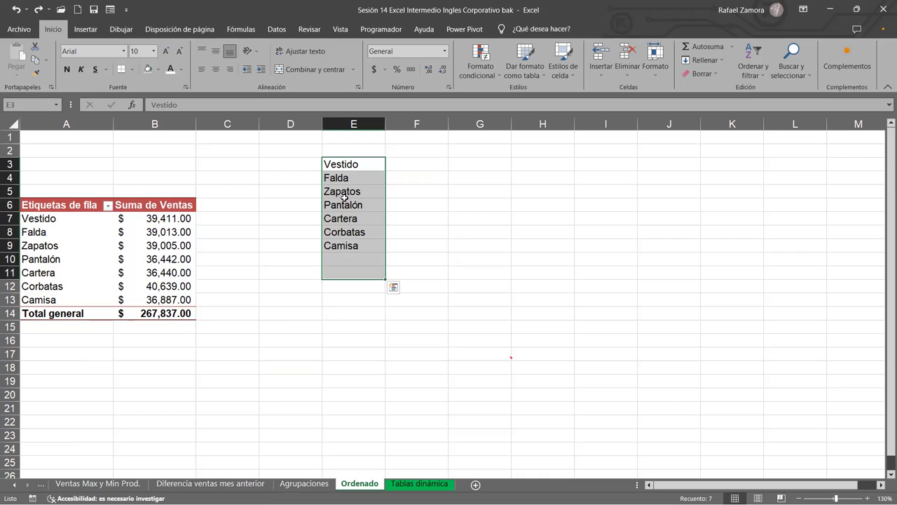
{"action": "key", "text": "Delete"}
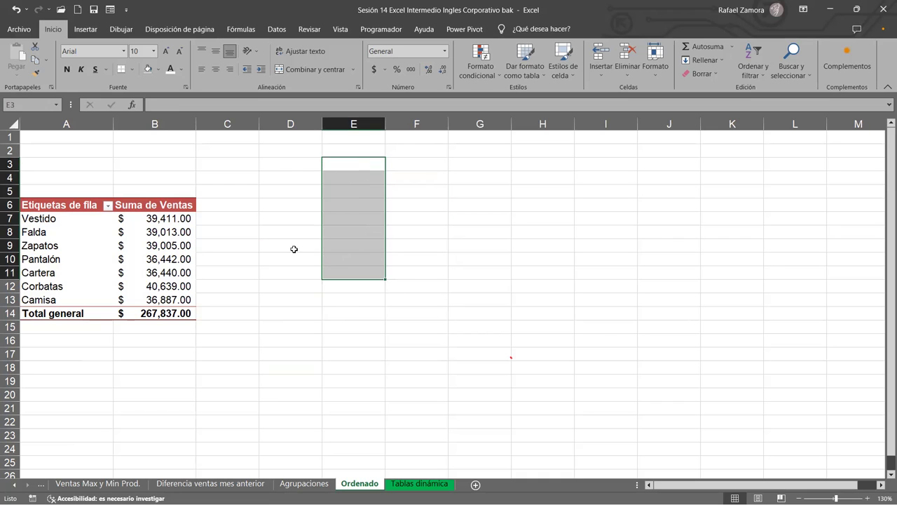
{"action": "left_click", "coordinate": [291, 253]}
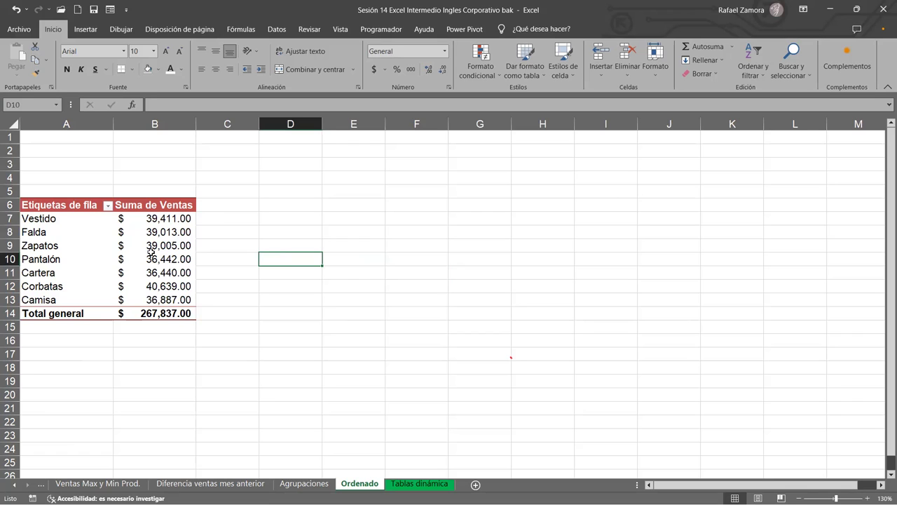
{"action": "mouse_move", "coordinate": [150, 251]}
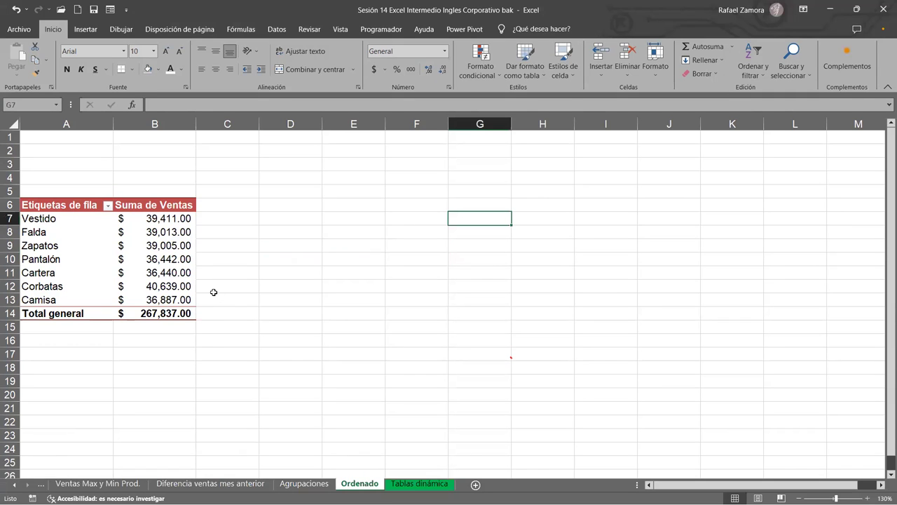
- Select a Suma de Ventas value cell in the pivot and bring up the Datos ribbon
{"action": "left_click", "coordinate": [190, 246]}
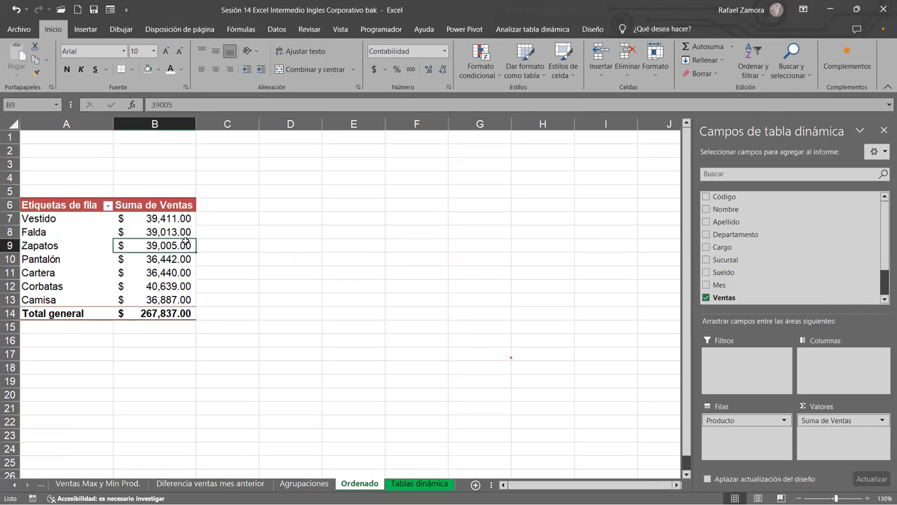
{"action": "left_click", "coordinate": [177, 229]}
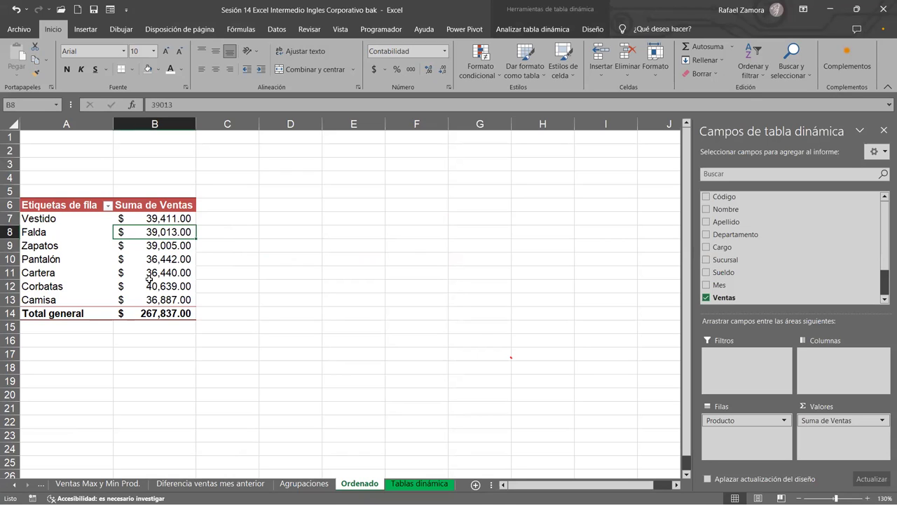
{"action": "left_click", "coordinate": [168, 249]}
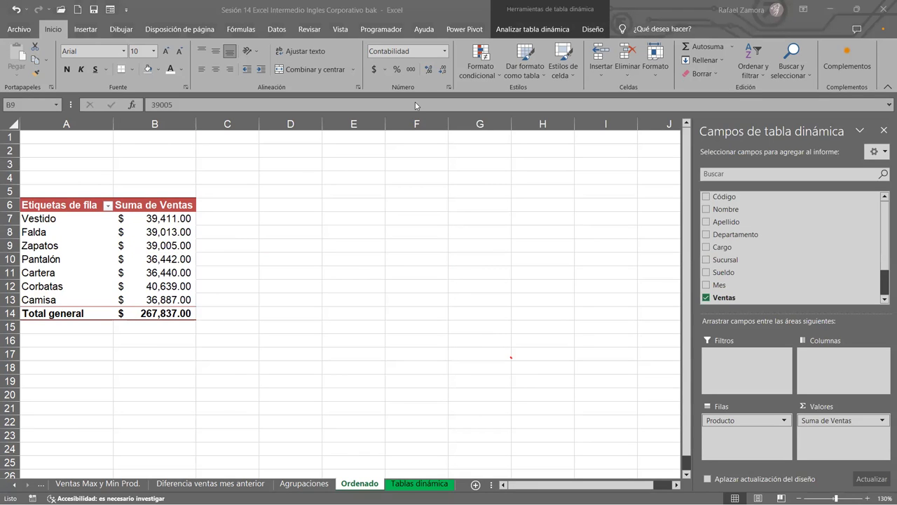
{"action": "left_click", "coordinate": [267, 29]}
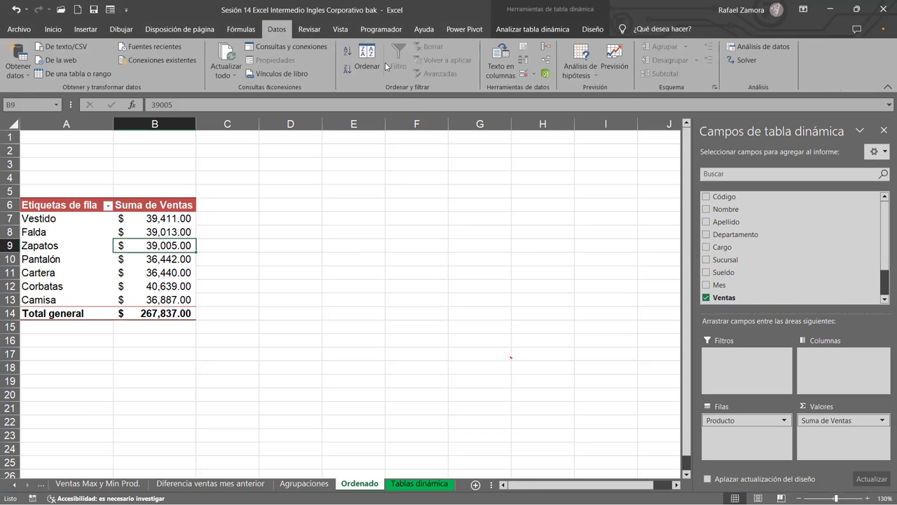
{"action": "left_click", "coordinate": [164, 219]}
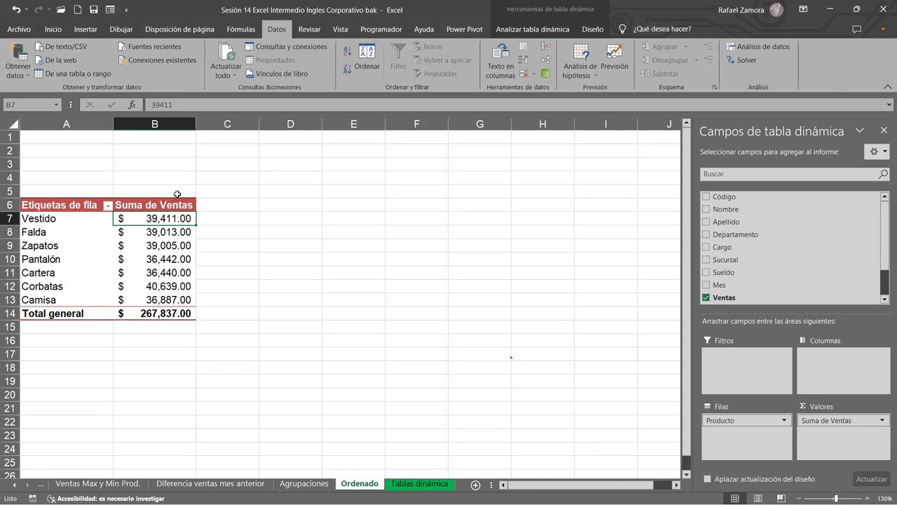
{"action": "left_click", "coordinate": [350, 55]}
{"action": "left_click", "coordinate": [348, 70]}
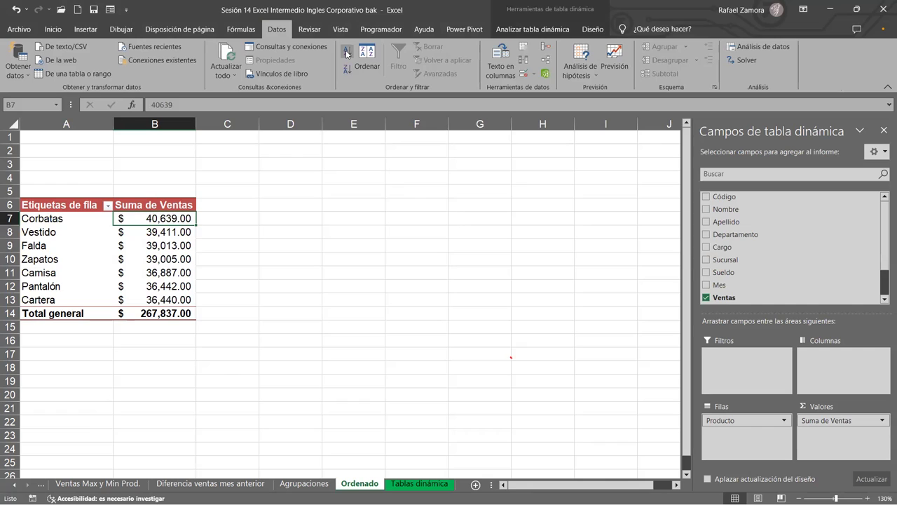
{"action": "left_click", "coordinate": [346, 55]}
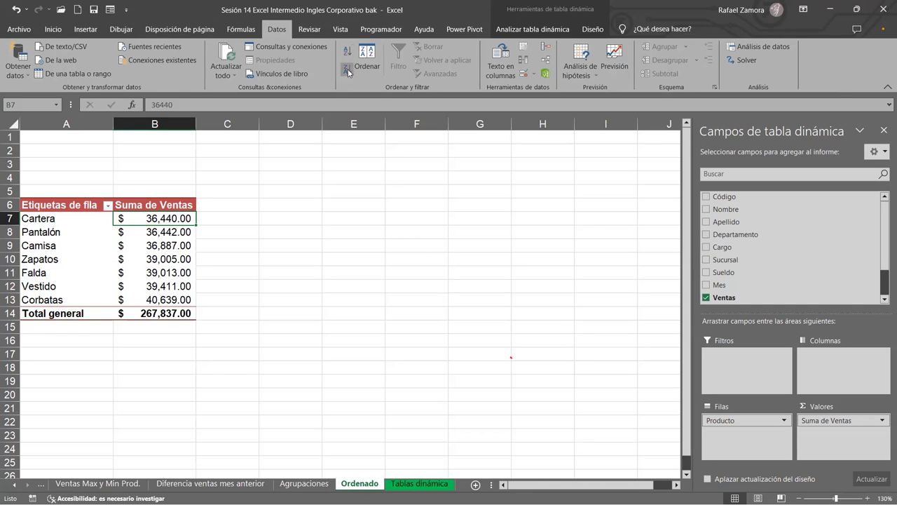
{"action": "left_click", "coordinate": [347, 70]}
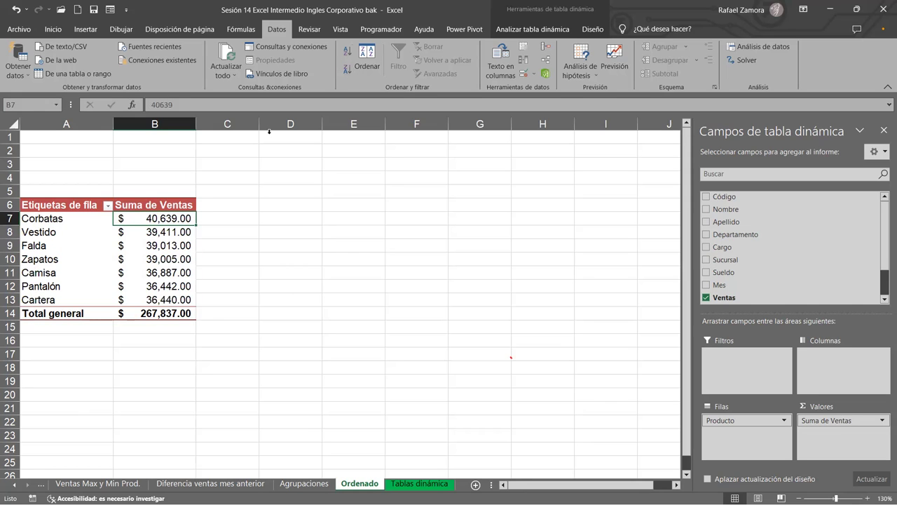
{"action": "key", "text": "Down"}
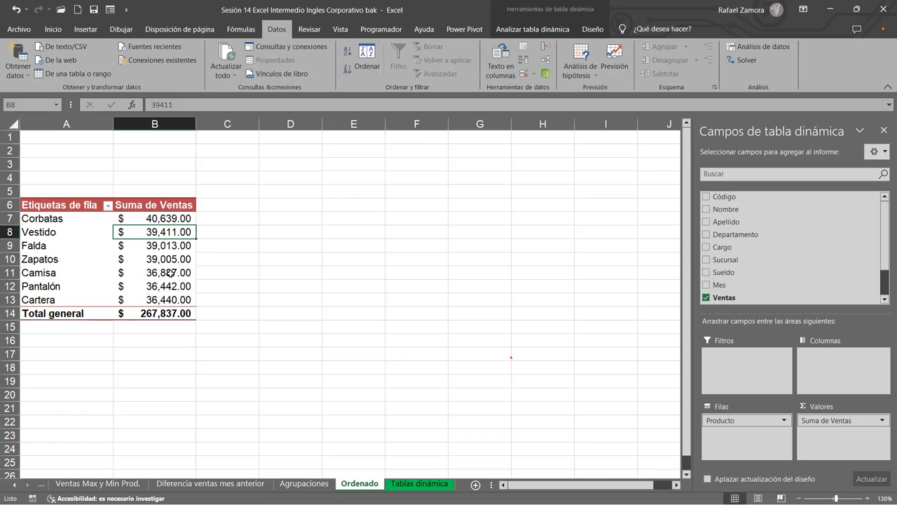
{"action": "left_click", "coordinate": [70, 245]}
{"action": "left_click", "coordinate": [74, 232]}
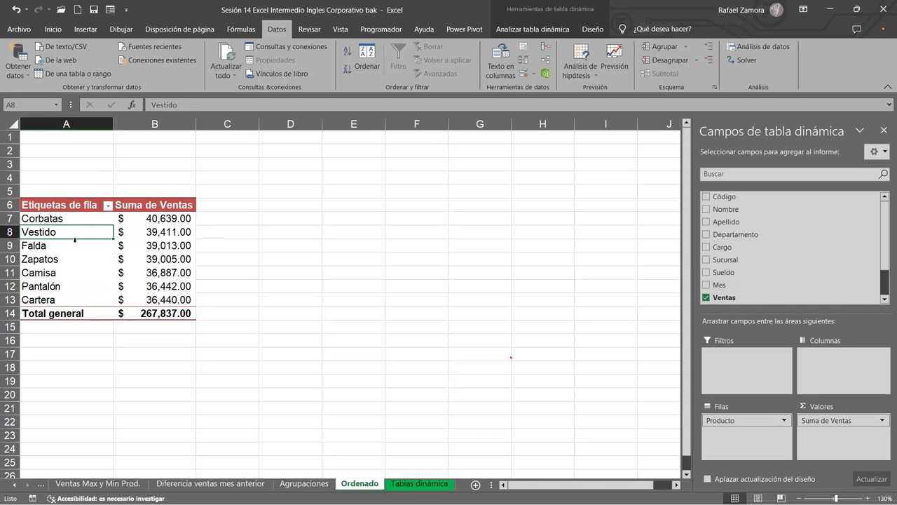
{"action": "left_click", "coordinate": [135, 249]}
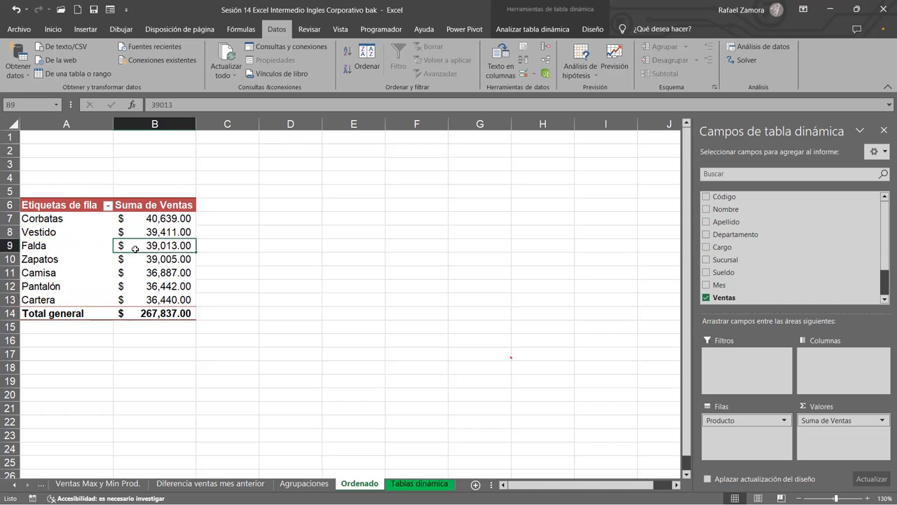
{"action": "left_click", "coordinate": [157, 232]}
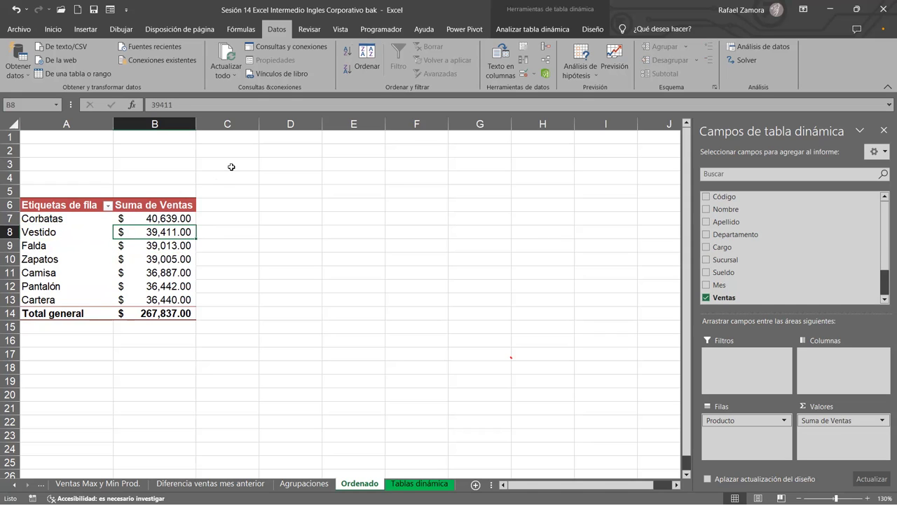
{"action": "left_click", "coordinate": [347, 52]}
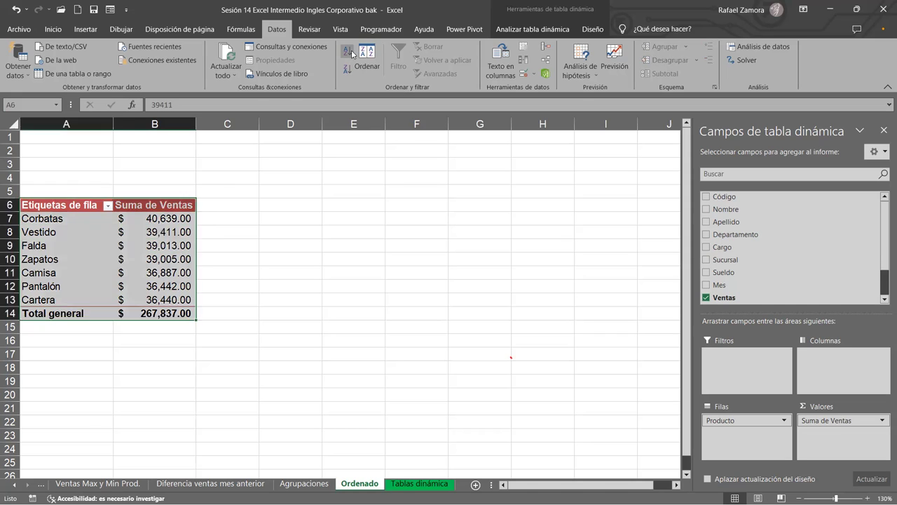
{"action": "left_click", "coordinate": [347, 70]}
{"action": "left_click", "coordinate": [345, 52]}
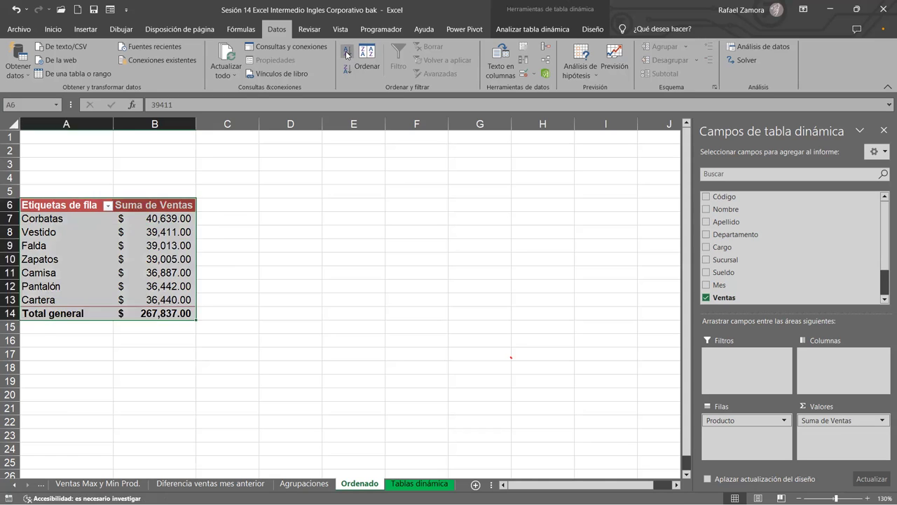
{"action": "left_click", "coordinate": [347, 70]}
{"action": "left_click", "coordinate": [345, 54]}
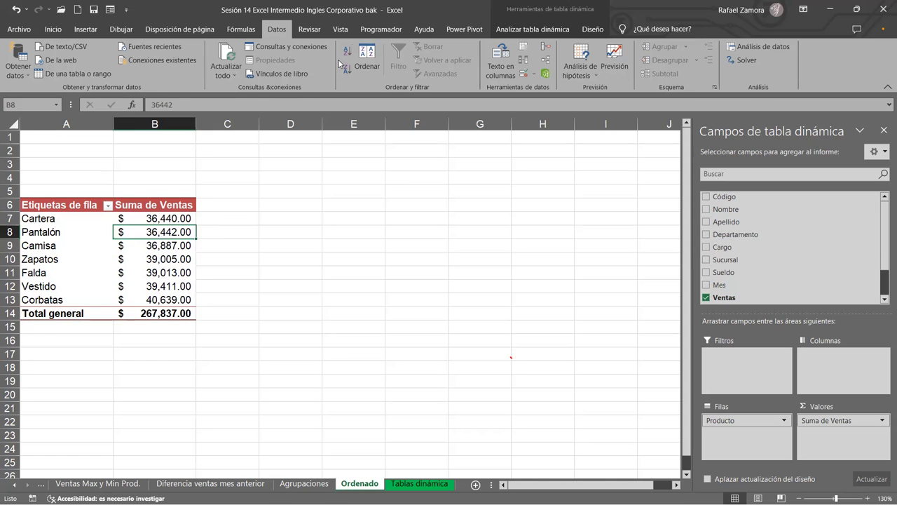
{"action": "left_click", "coordinate": [151, 273]}
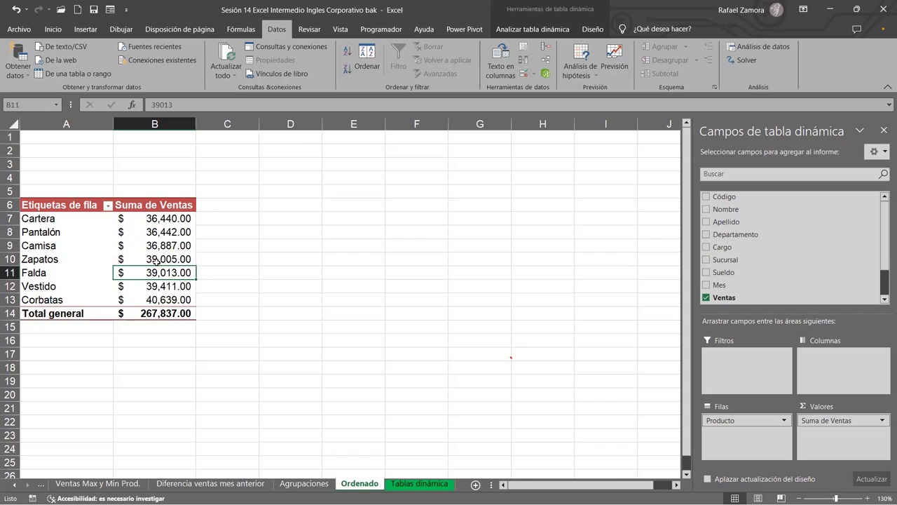
{"action": "left_click", "coordinate": [173, 233]}
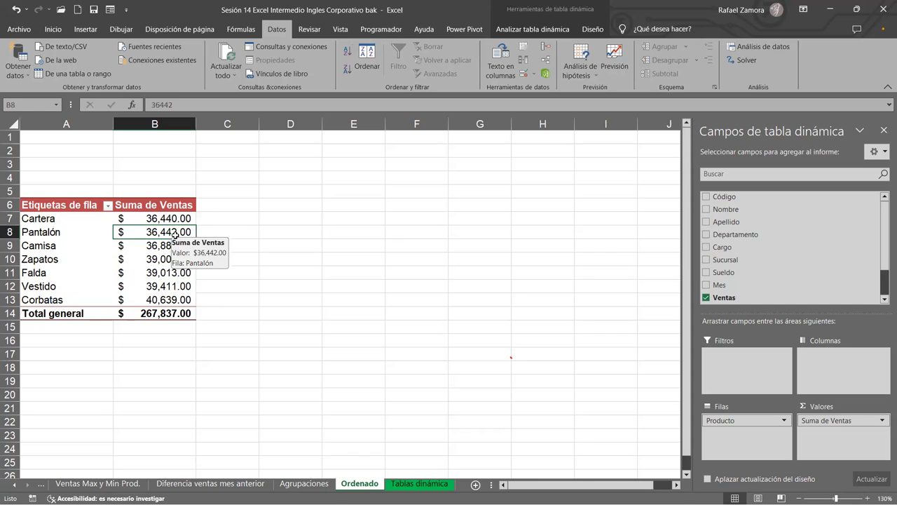
{"action": "left_click", "coordinate": [154, 274]}
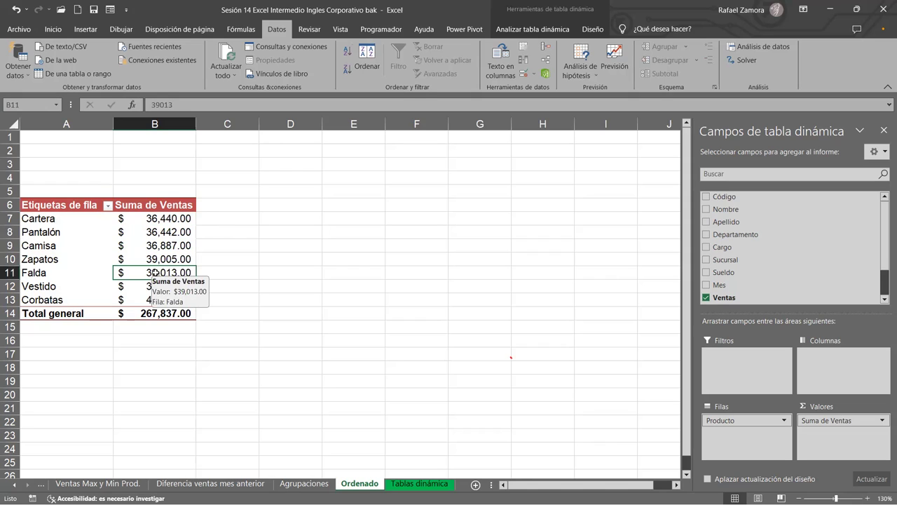
{"action": "left_click", "coordinate": [168, 243]}
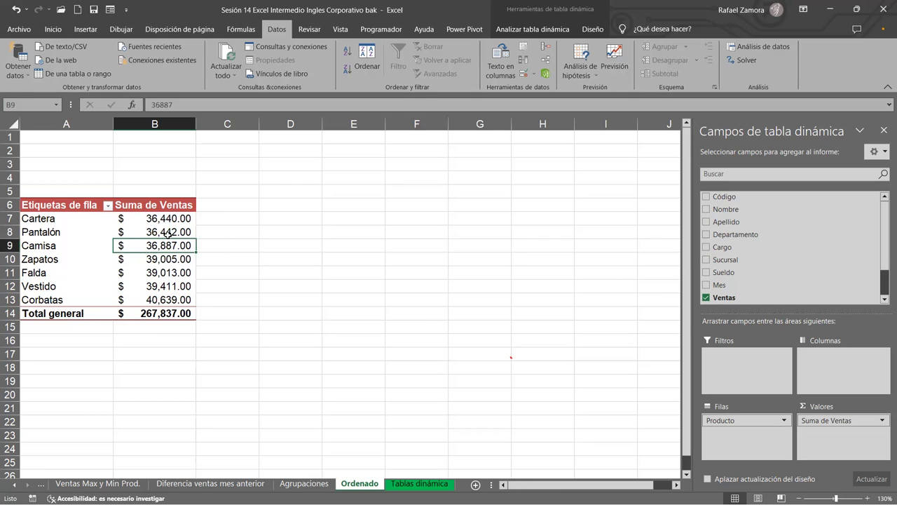
{"action": "left_click_drag", "start_coordinate": [165, 277], "coordinate": [164, 281]}
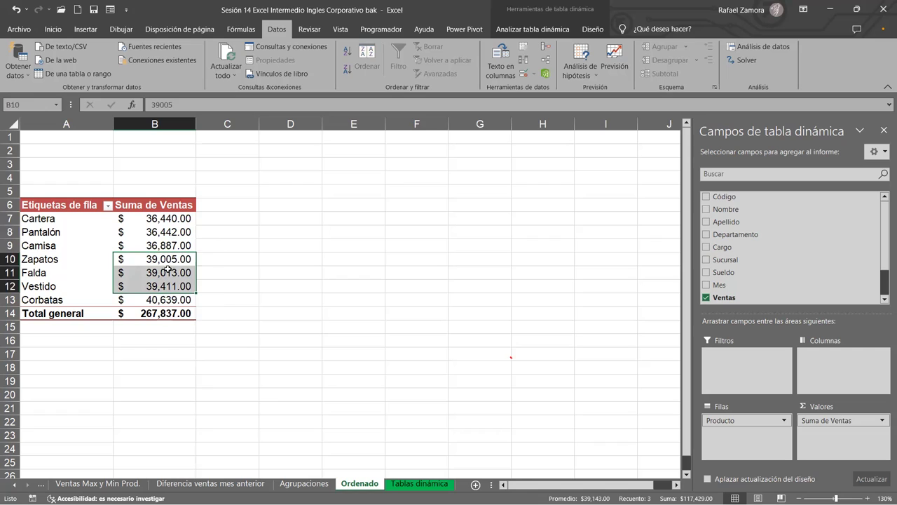
{"action": "left_click", "coordinate": [167, 259]}
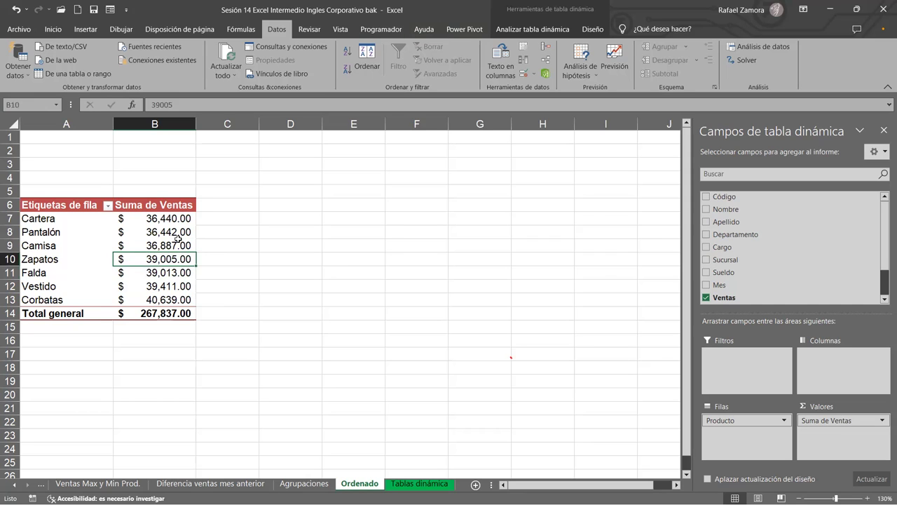
{"action": "left_click", "coordinate": [184, 231]}
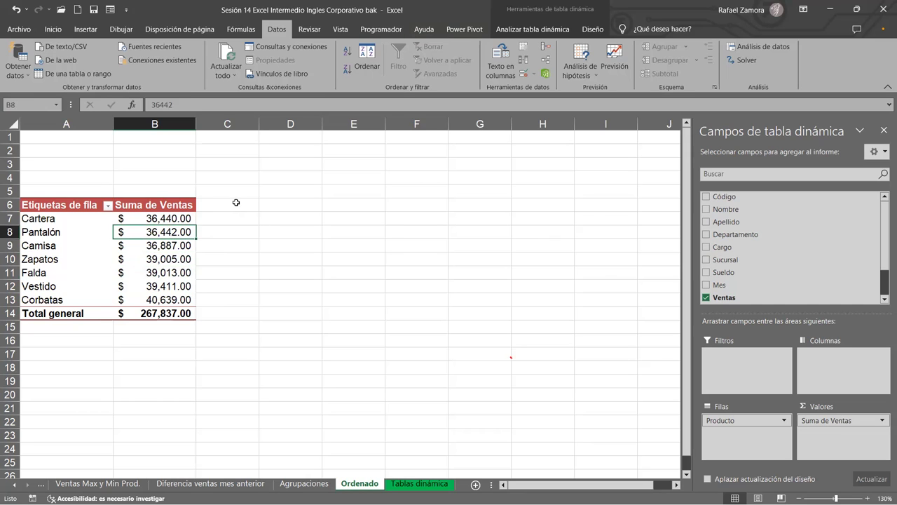
{"action": "left_click", "coordinate": [236, 204]}
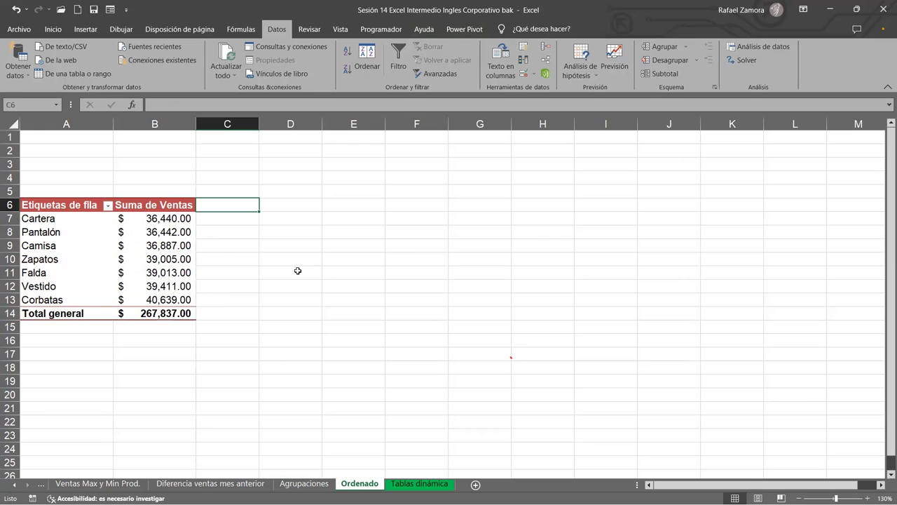
{"action": "left_click", "coordinate": [184, 244]}
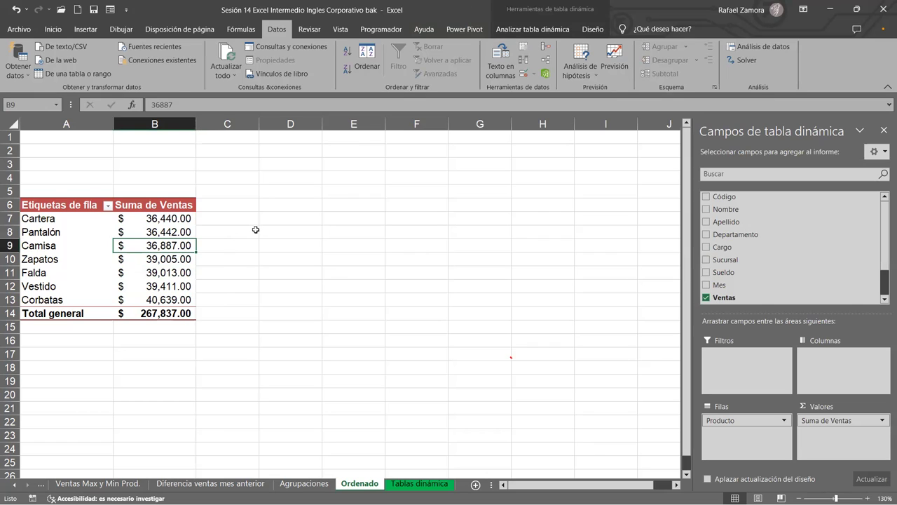
{"action": "key", "text": "Up"}
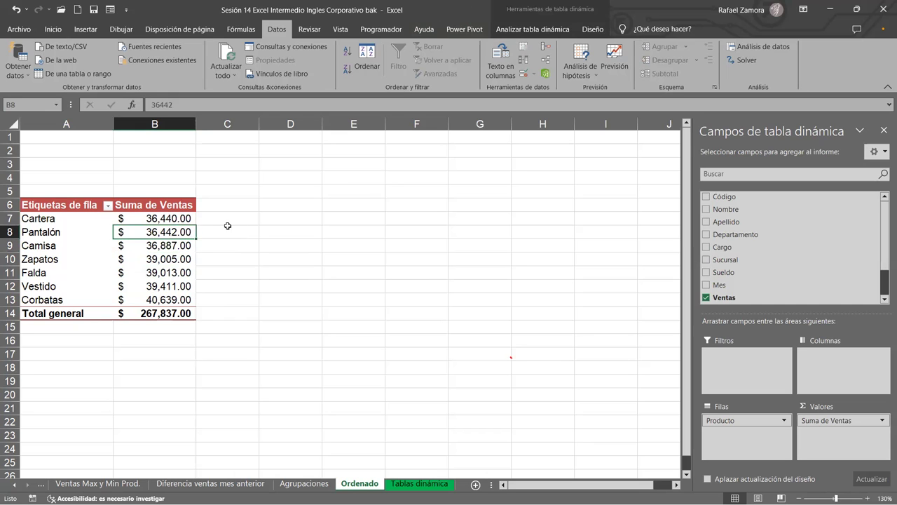
{"action": "left_click", "coordinate": [236, 205]}
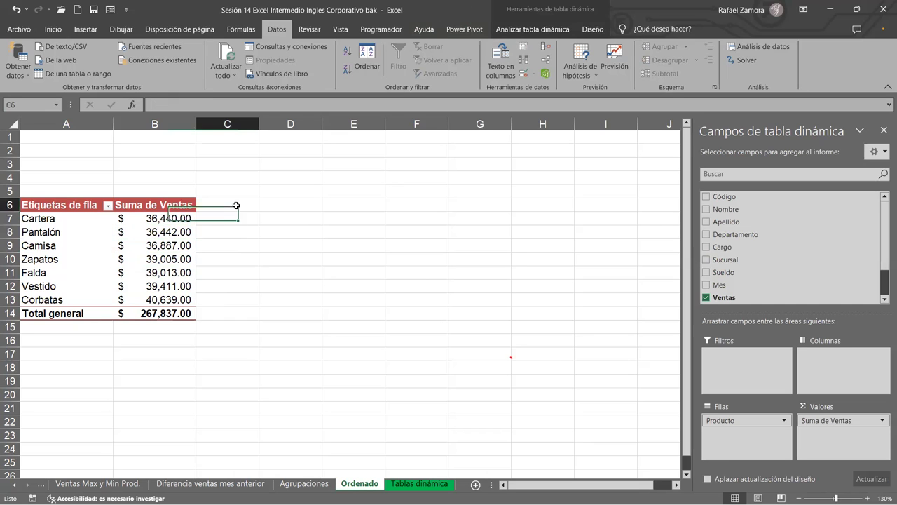
{"action": "left_click", "coordinate": [175, 219]}
{"action": "key", "text": "Down"}
{"action": "key", "text": "Down"}
{"action": "key", "text": "Down"}
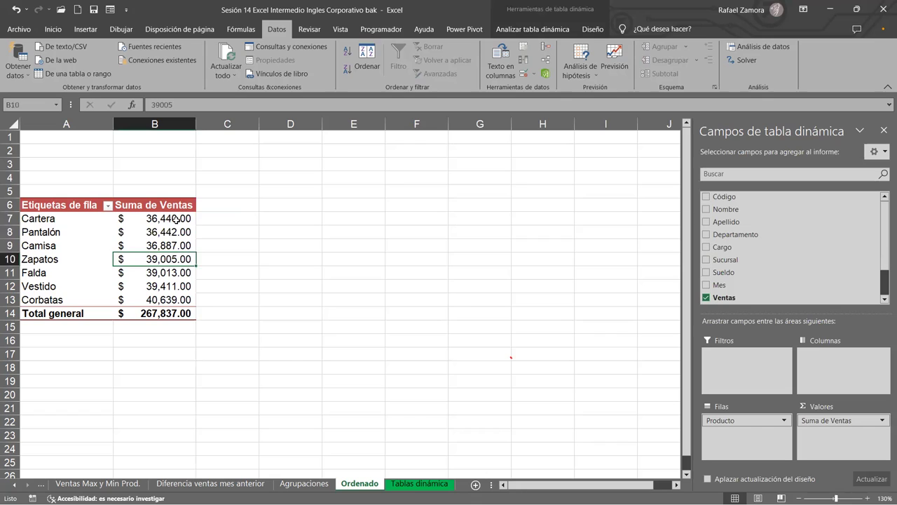
{"action": "left_click", "coordinate": [175, 218]}
{"action": "left_click", "coordinate": [246, 207]}
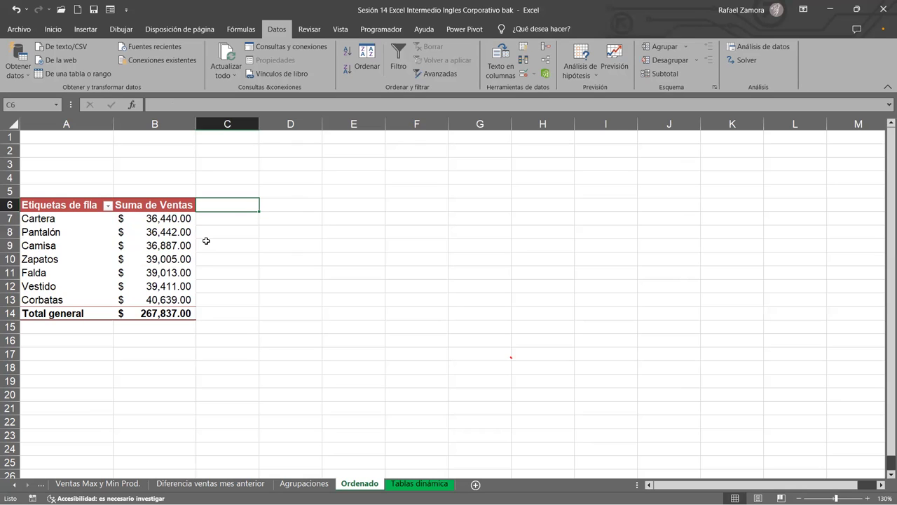
{"action": "left_click", "coordinate": [177, 231]}
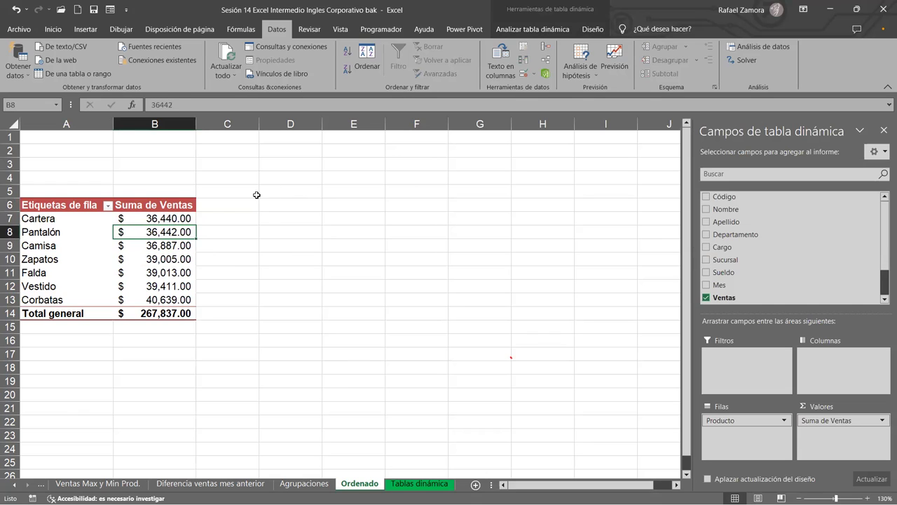
{"action": "left_click", "coordinate": [223, 205]}
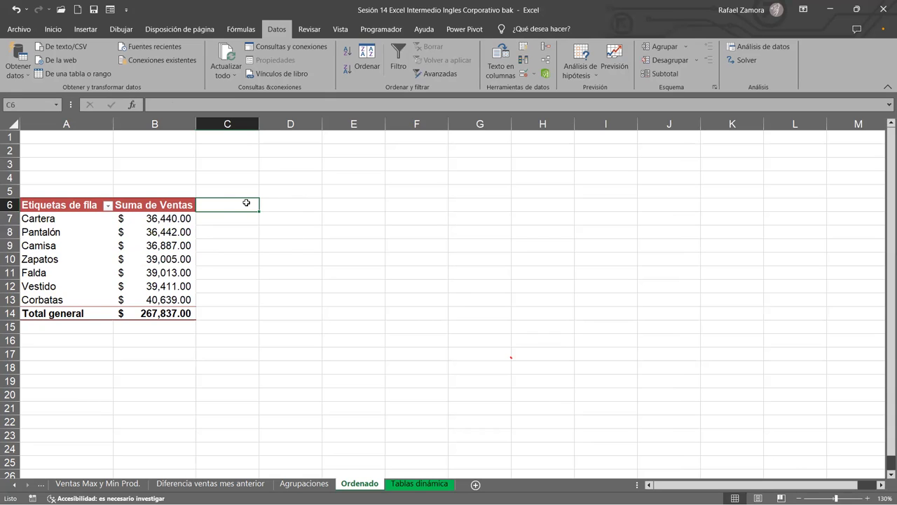
- Type 'Filtro' in C6 and enable filtering on the header row with Ctrl+Shift+L
{"action": "type", "text": "Filtro"}
{"action": "key", "text": "Return"}
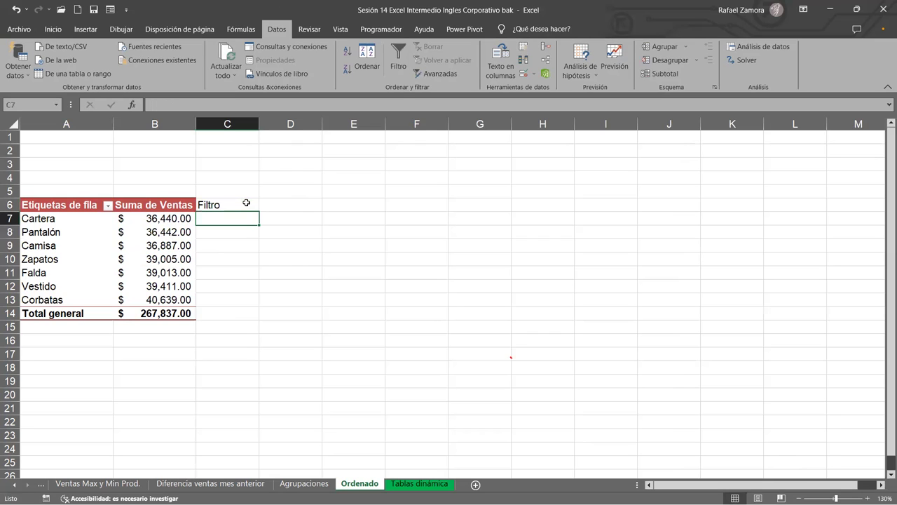
{"action": "left_click", "coordinate": [246, 202]}
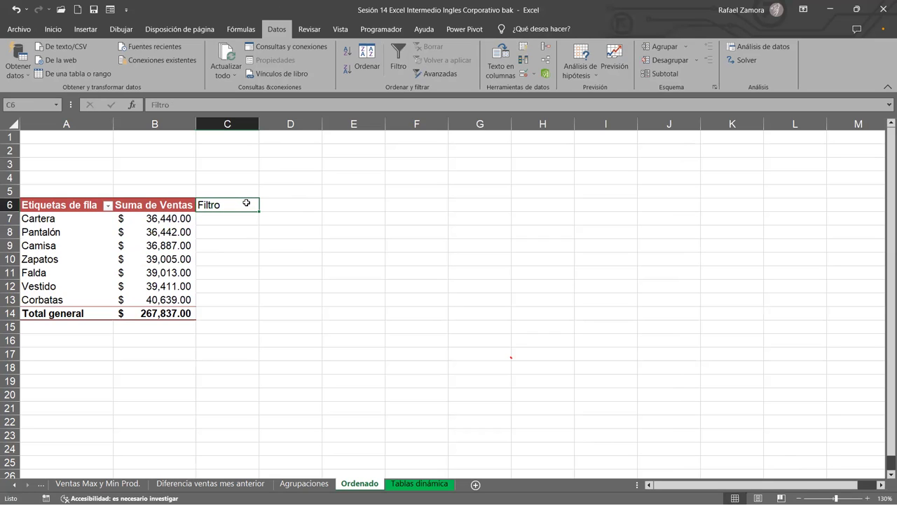
{"action": "key", "text": "ctrl+shift+l"}
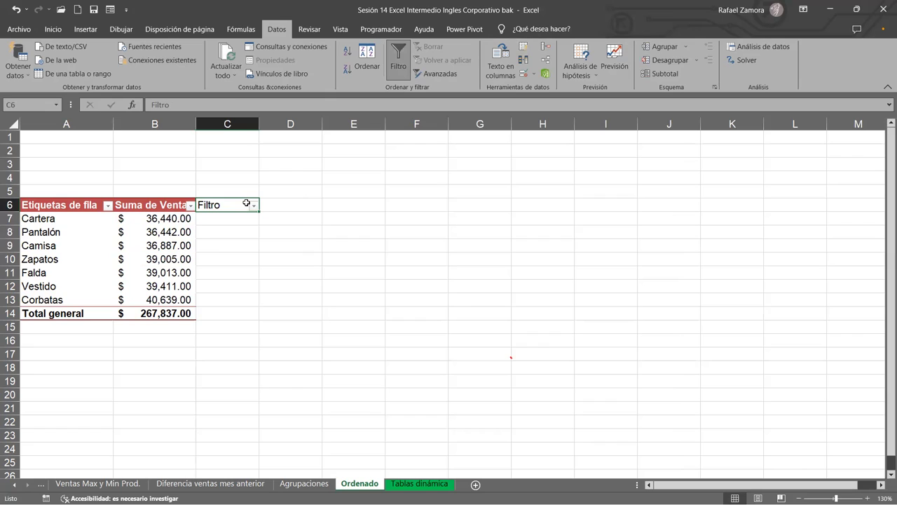
{"action": "key", "text": "ctrl+shift+l"}
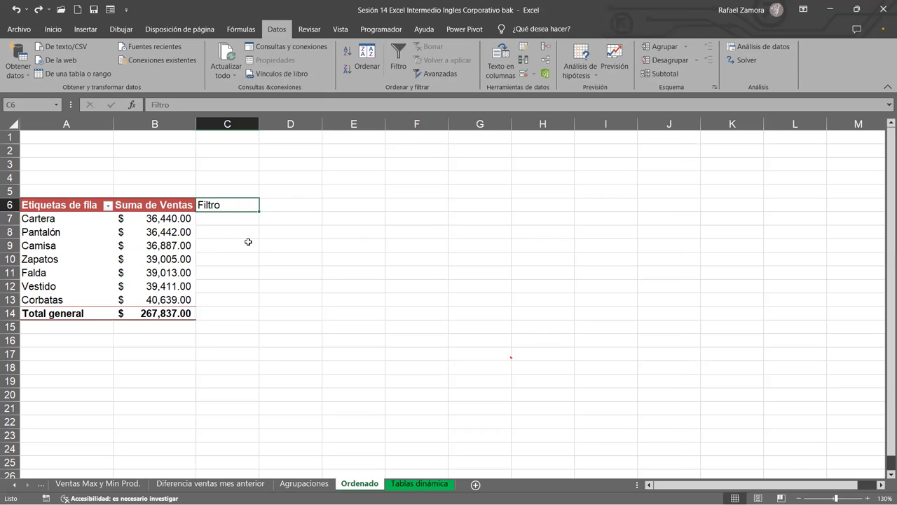
{"action": "key", "text": "ctrl+shift+l"}
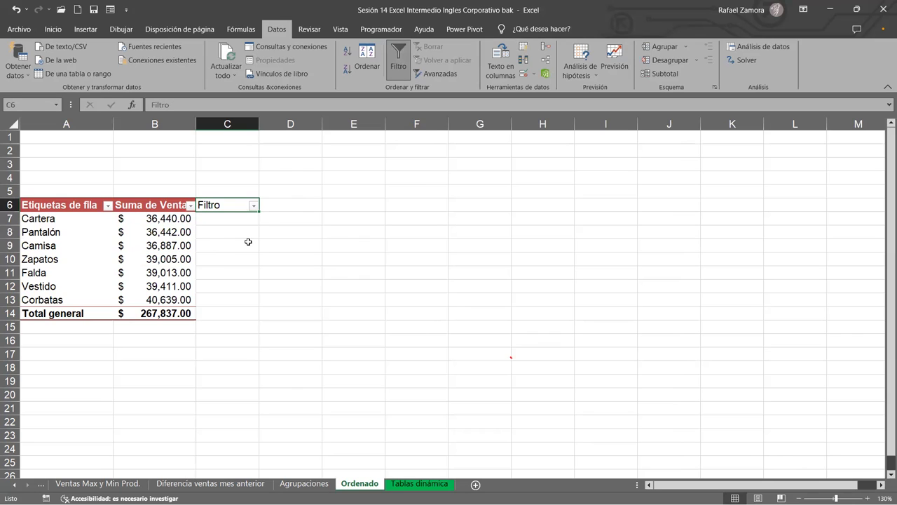
- Filter Suma de Ventas to only $36,887.00, $39,013.00 and $40,639.00
{"action": "left_click", "coordinate": [190, 205]}
{"action": "left_click", "coordinate": [71, 337]}
{"action": "left_click", "coordinate": [71, 368]}
{"action": "left_click", "coordinate": [71, 388]}
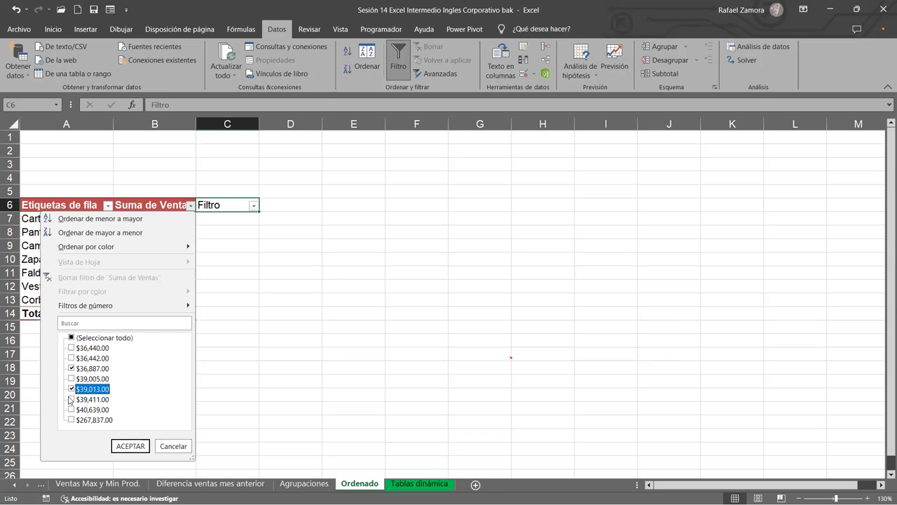
{"action": "left_click", "coordinate": [70, 409]}
{"action": "left_click", "coordinate": [126, 447]}
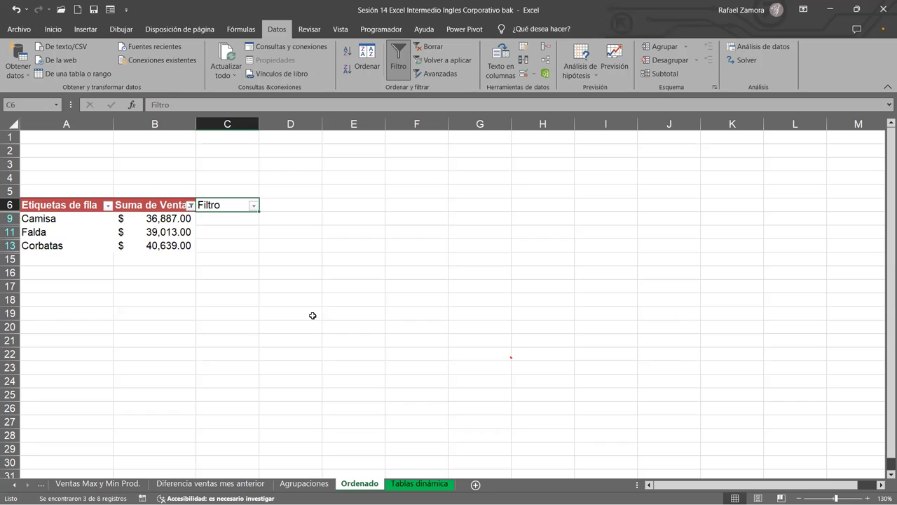
- Clear the temporary Filtro label from C5:C9 beside the pivot
{"action": "left_click", "coordinate": [358, 278]}
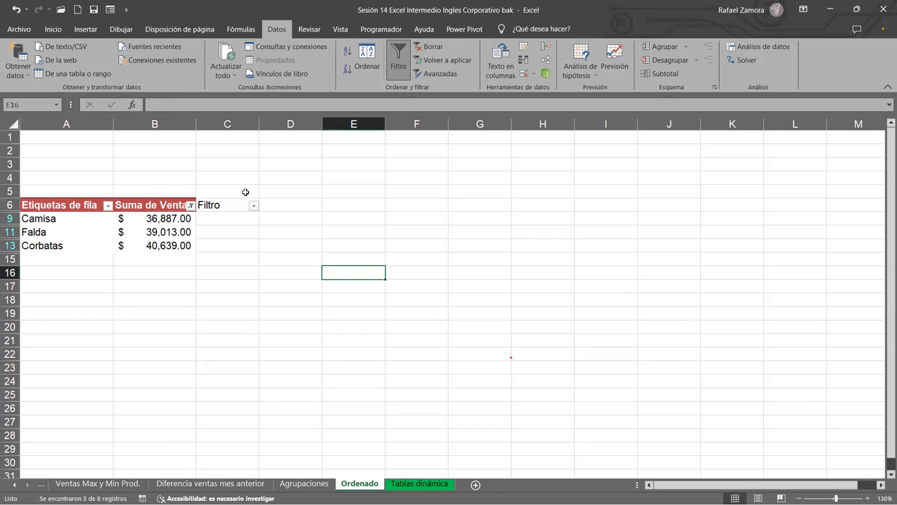
{"action": "left_click", "coordinate": [245, 192]}
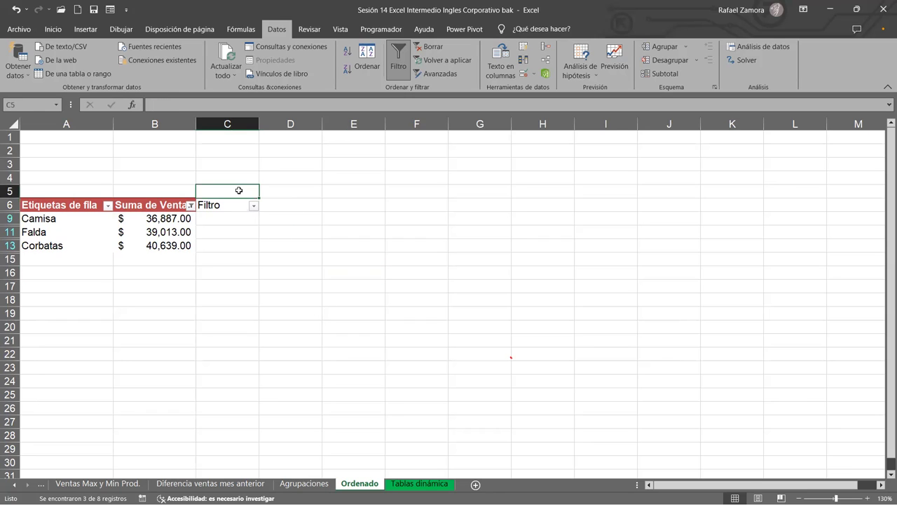
{"action": "left_click_drag", "start_coordinate": [239, 191], "coordinate": [245, 218]}
{"action": "key", "text": "Delete"}
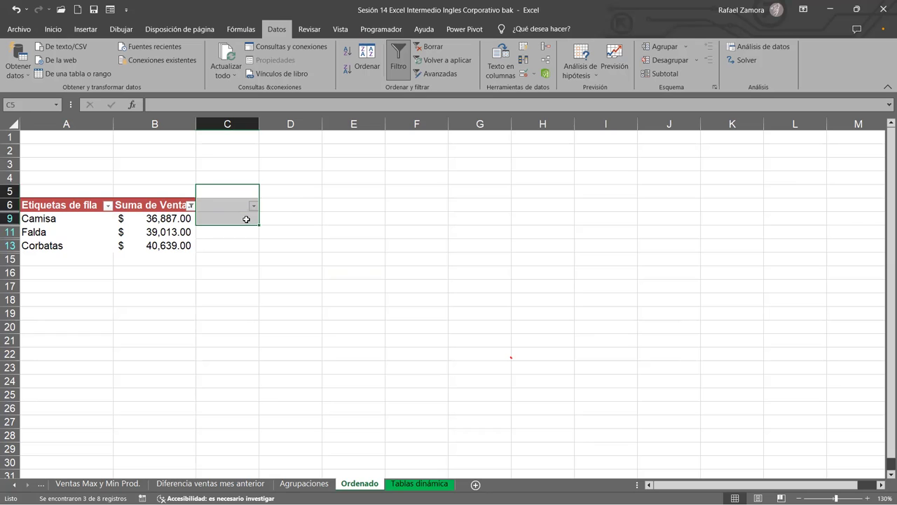
{"action": "left_click", "coordinate": [310, 256]}
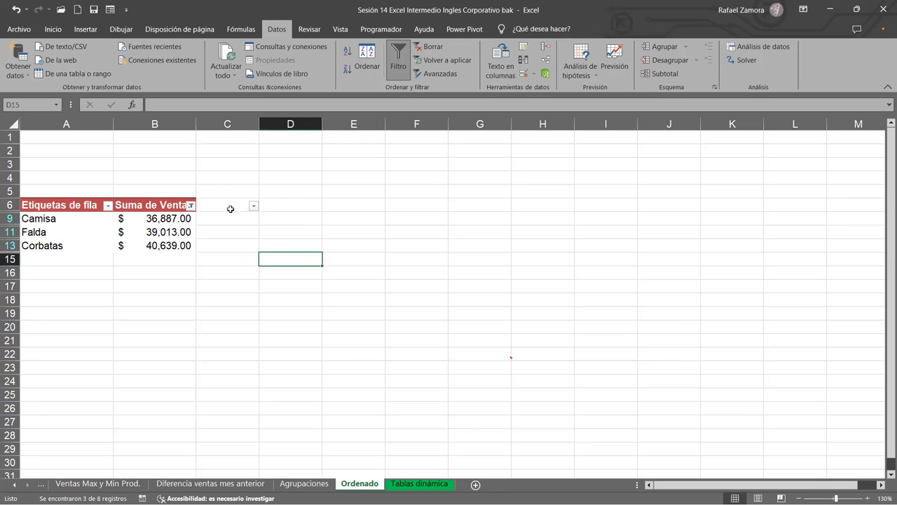
- Choose Borrar filtro de "Suma de Ventas" so all seven products return with $267,837.00 total
{"action": "left_click", "coordinate": [204, 245]}
{"action": "left_click", "coordinate": [175, 232]}
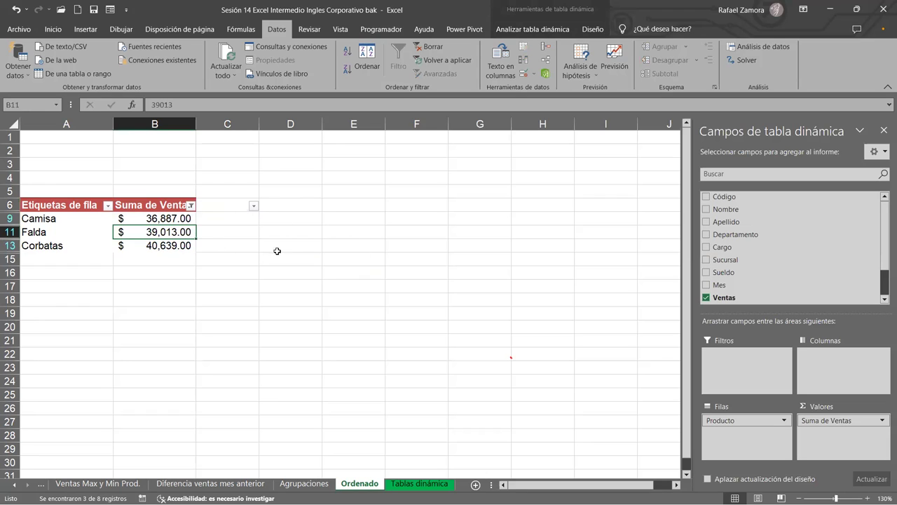
{"action": "left_click", "coordinate": [162, 220]}
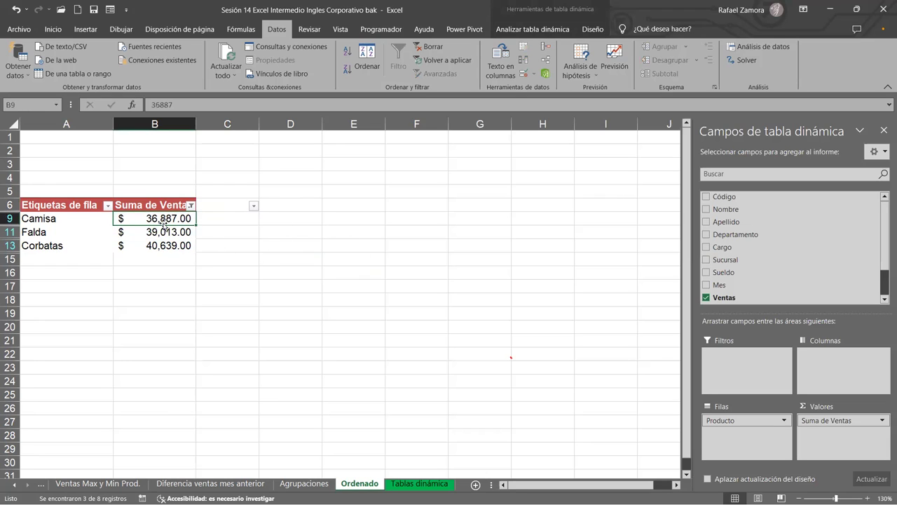
{"action": "left_click", "coordinate": [176, 244]}
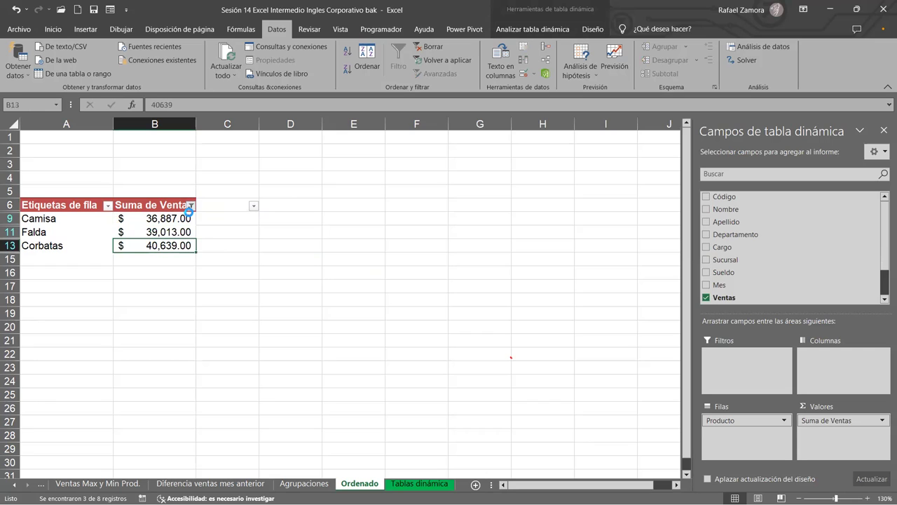
{"action": "left_click", "coordinate": [190, 205]}
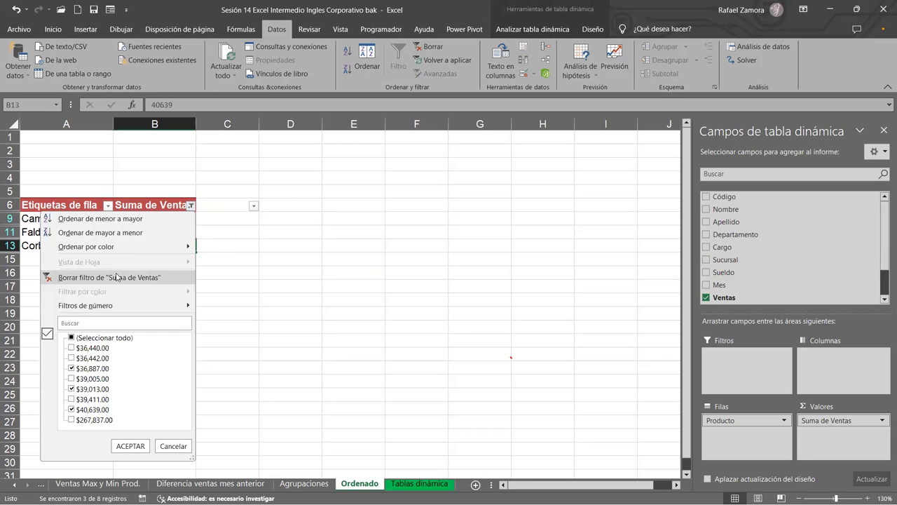
{"action": "left_click", "coordinate": [116, 277]}
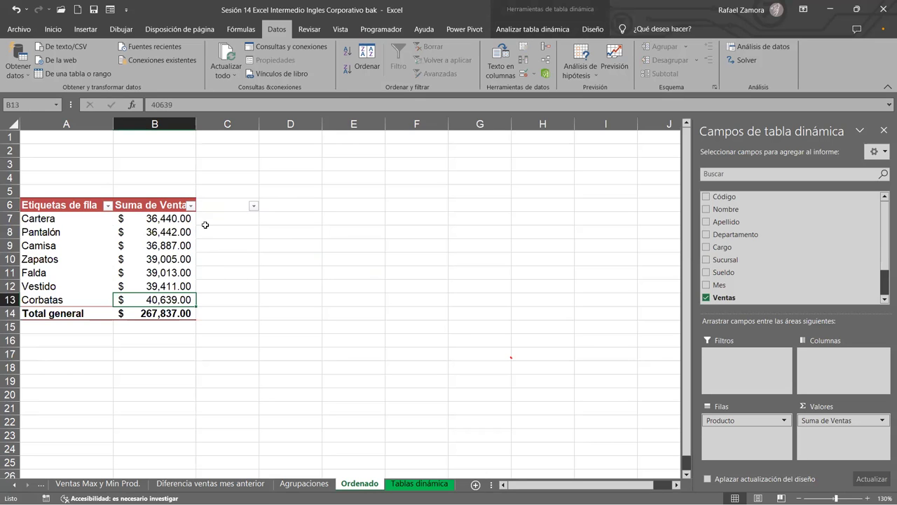
{"action": "left_click", "coordinate": [226, 234]}
{"action": "key", "text": "Up"}
{"action": "key", "text": "Up"}
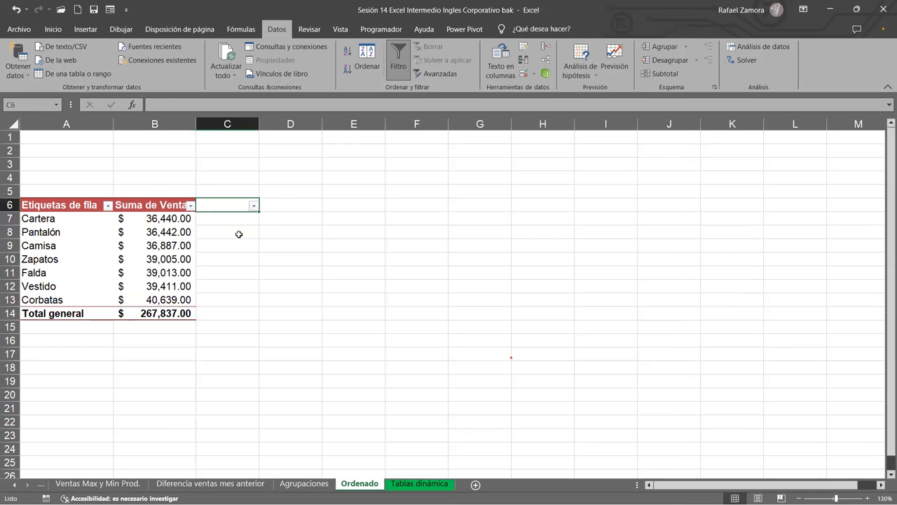
- Switch Datos > Filtro off so the pivot header drop-down arrows disappear
{"action": "left_click", "coordinate": [228, 124]}
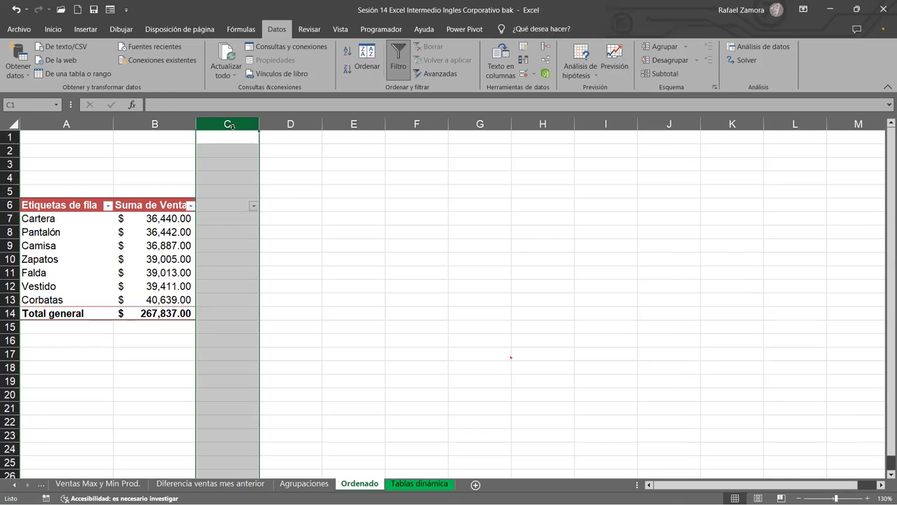
{"action": "left_click", "coordinate": [363, 307]}
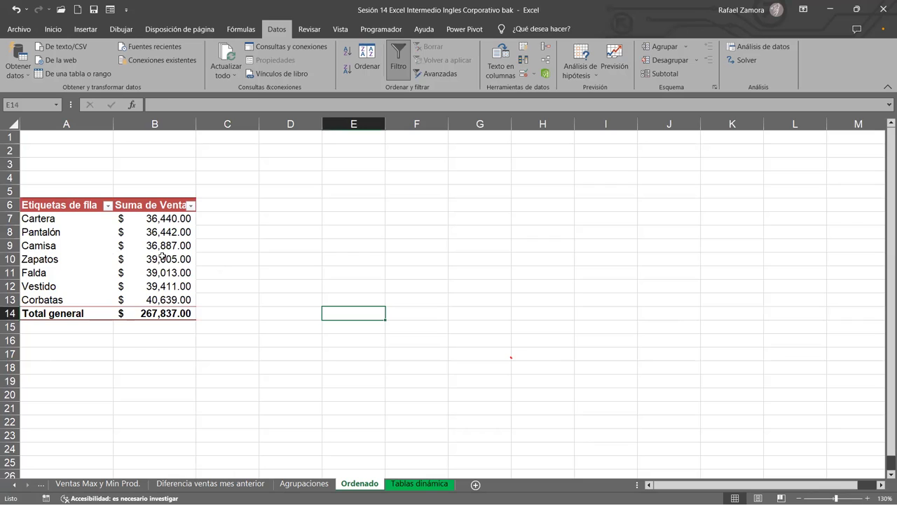
{"action": "left_click", "coordinate": [162, 256]}
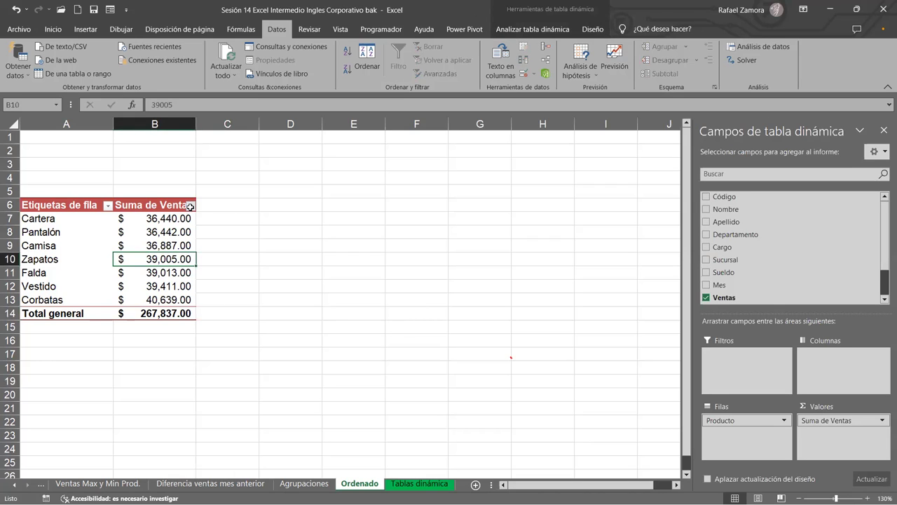
{"action": "left_click", "coordinate": [171, 232]}
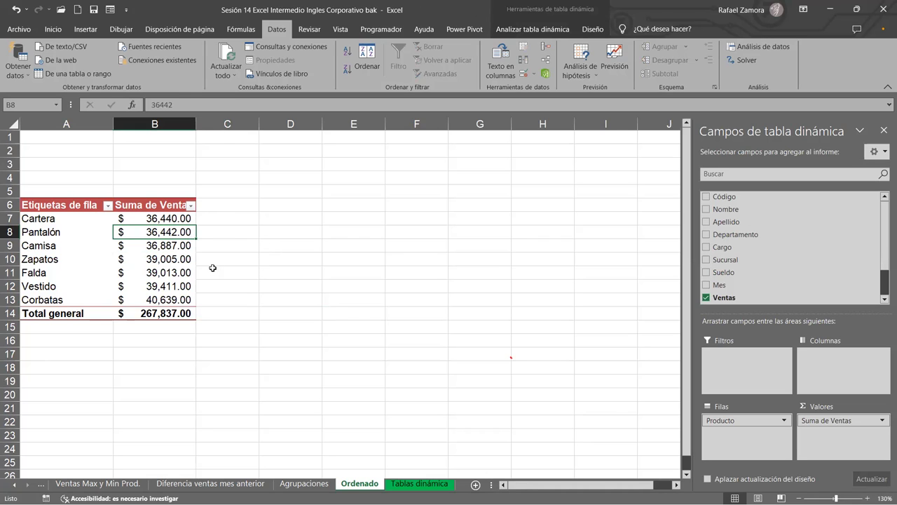
{"action": "left_click", "coordinate": [241, 214]}
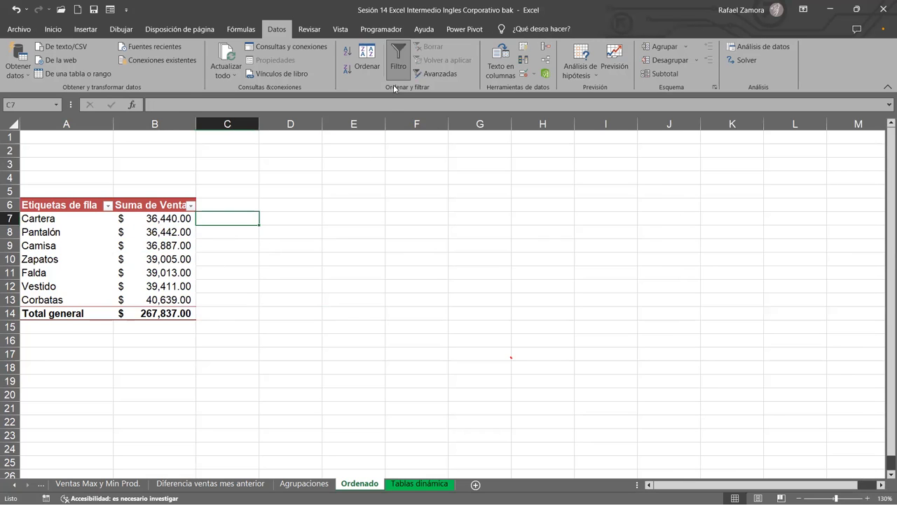
{"action": "left_click", "coordinate": [185, 238]}
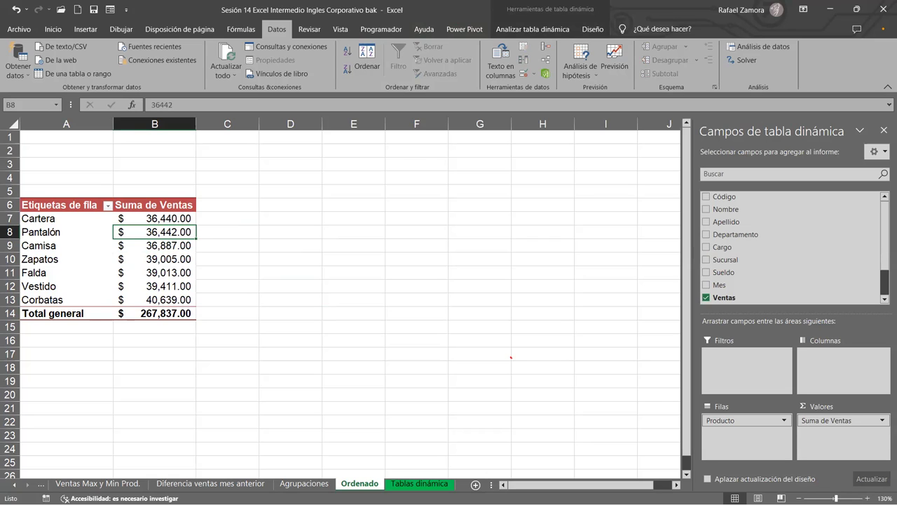
- Type 'Valor' in C6 beside the pivot and turn on filtering with Ctrl+Shift+L
{"action": "key", "text": "Delete"}
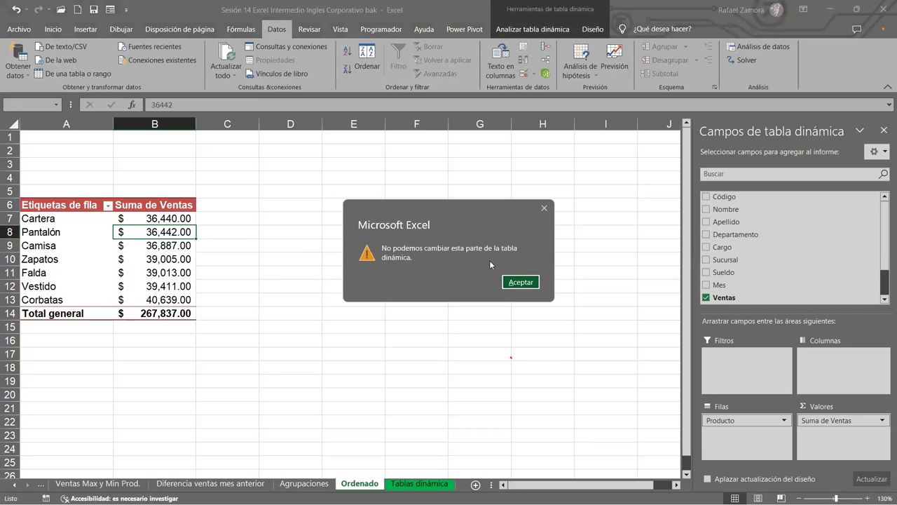
{"action": "left_click", "coordinate": [519, 281]}
{"action": "left_click", "coordinate": [233, 207]}
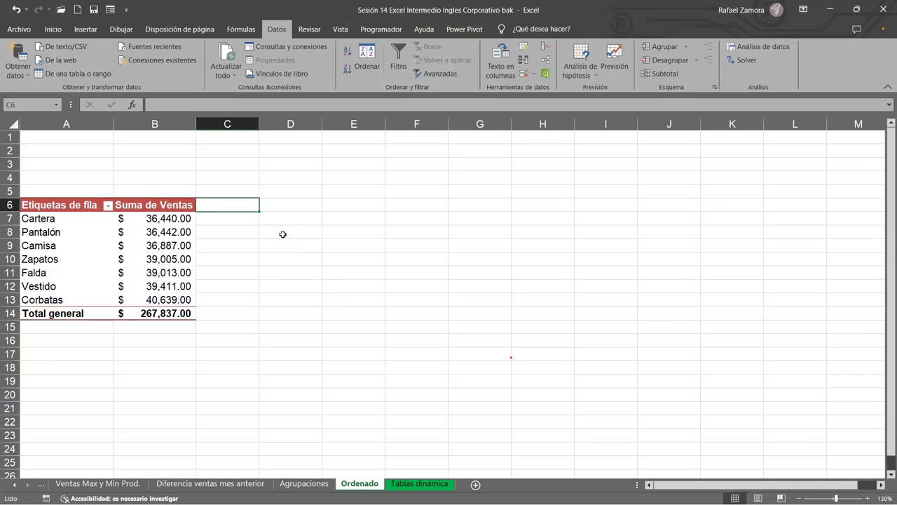
{"action": "type", "text": "Valor"}
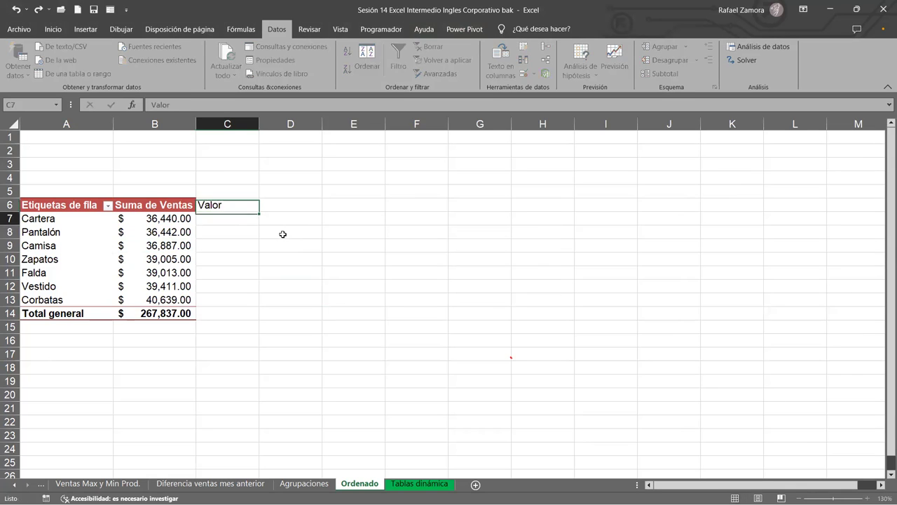
{"action": "key", "text": "Return"}
{"action": "left_click", "coordinate": [226, 203]}
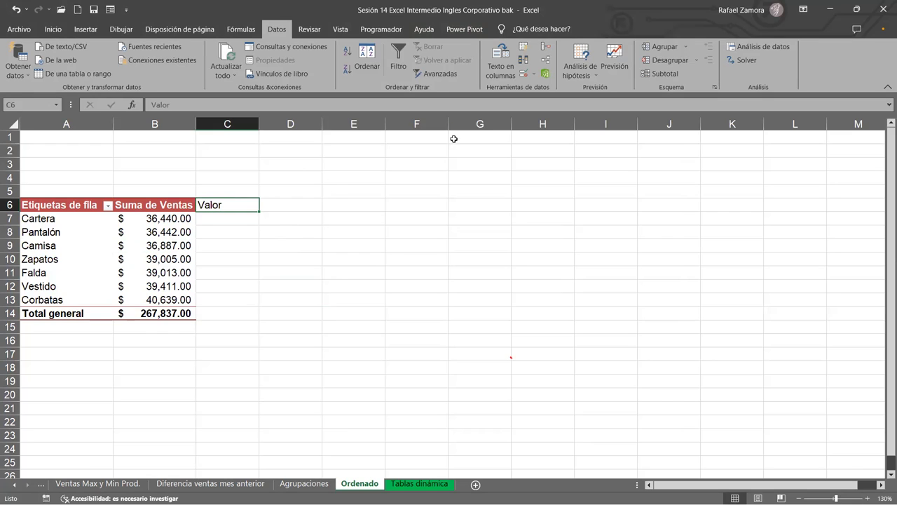
{"action": "key", "text": "ctrl+shift+l"}
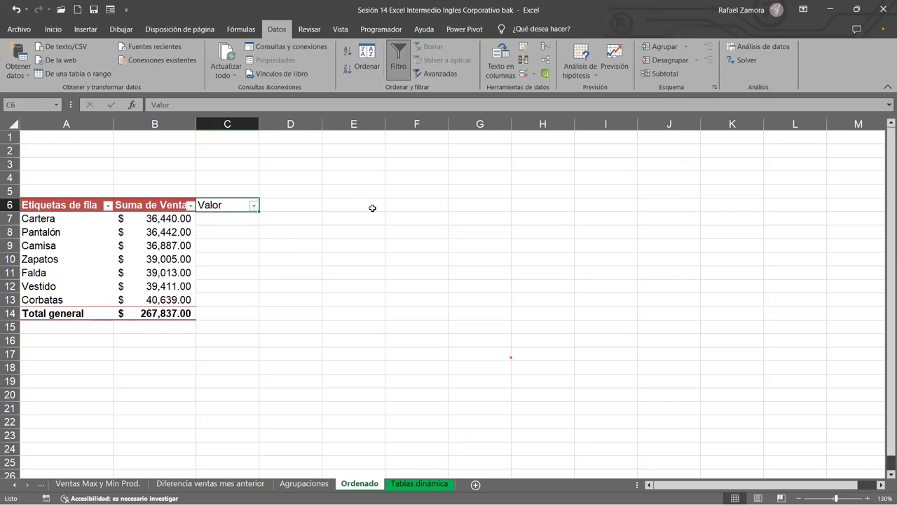
- Remove the Valor helper label, then open and cancel the Suma de Ventas filter list
{"action": "left_click", "coordinate": [280, 265]}
{"action": "mouse_move", "coordinate": [238, 123]}
{"action": "left_mouse_down"}
{"action": "mouse_move", "coordinate": [251, 116]}
{"action": "mouse_move", "coordinate": [302, 180]}
{"action": "left_mouse_up"}
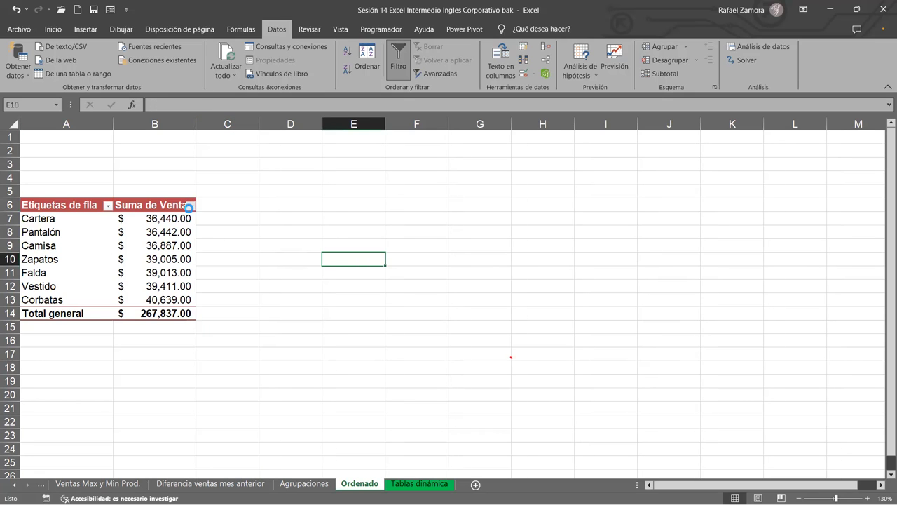
{"action": "left_click", "coordinate": [92, 379]}
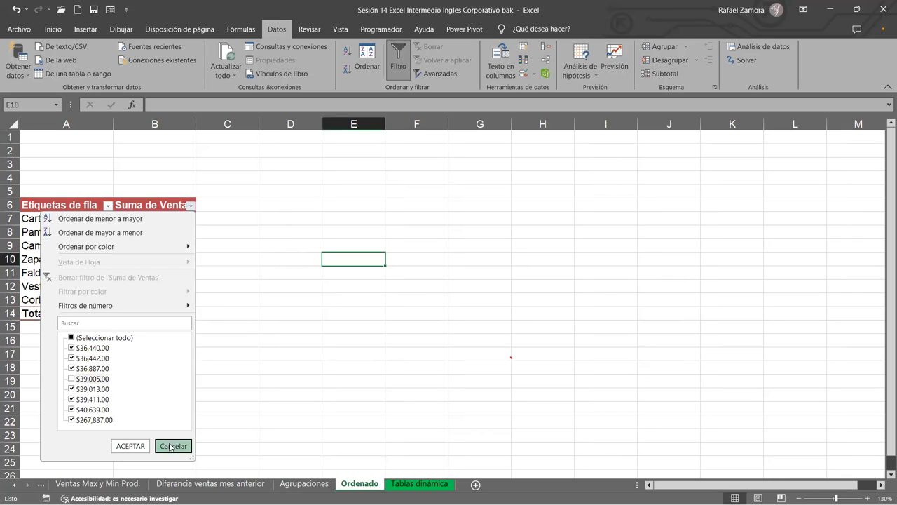
{"action": "left_click", "coordinate": [170, 446]}
{"action": "left_click", "coordinate": [395, 325]}
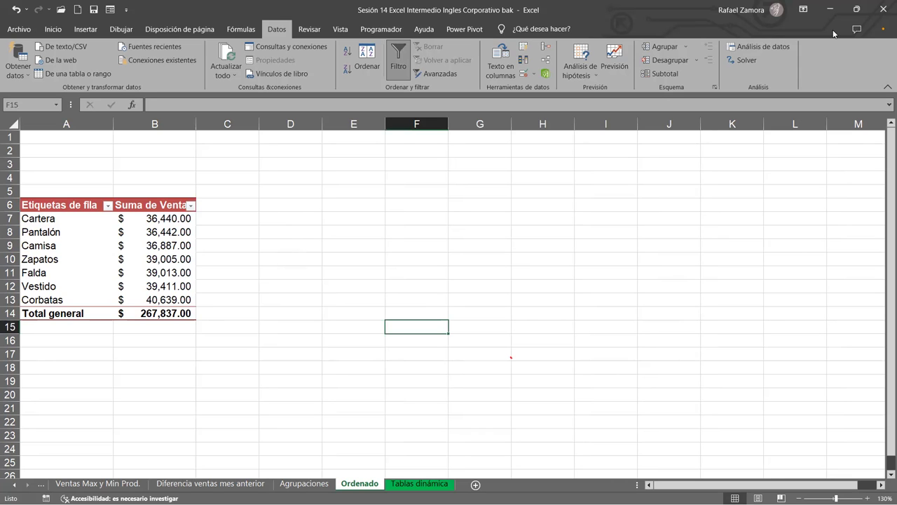
{"action": "left_click", "coordinate": [822, 56]}
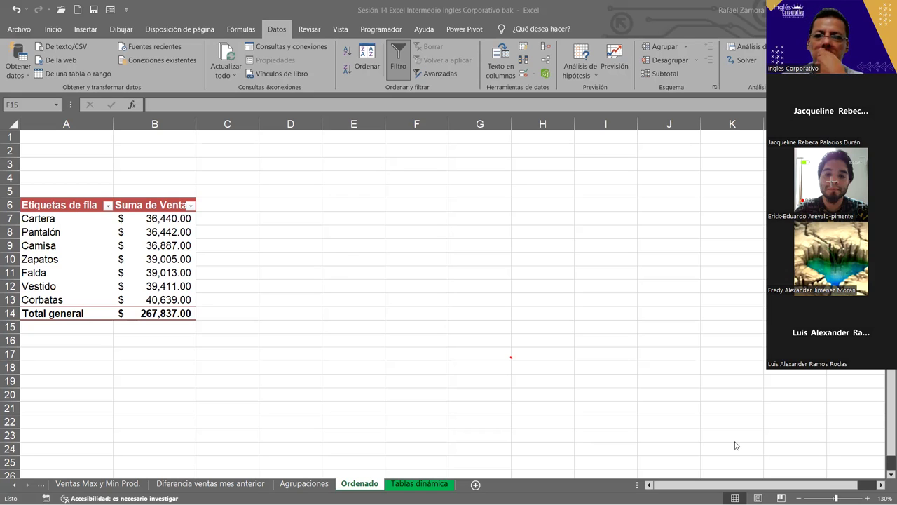
{"action": "left_click", "coordinate": [435, 327]}
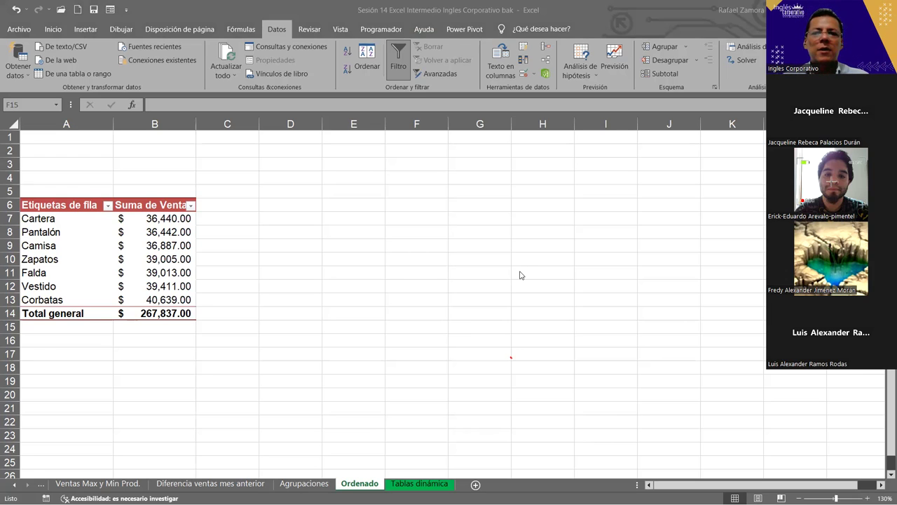
{"action": "left_click", "coordinate": [687, 12]}
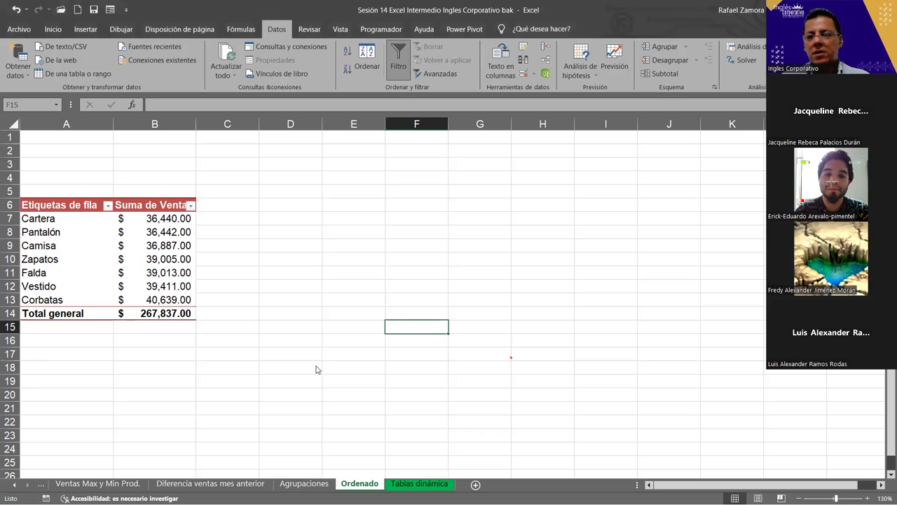
{"action": "left_click", "coordinate": [126, 244]}
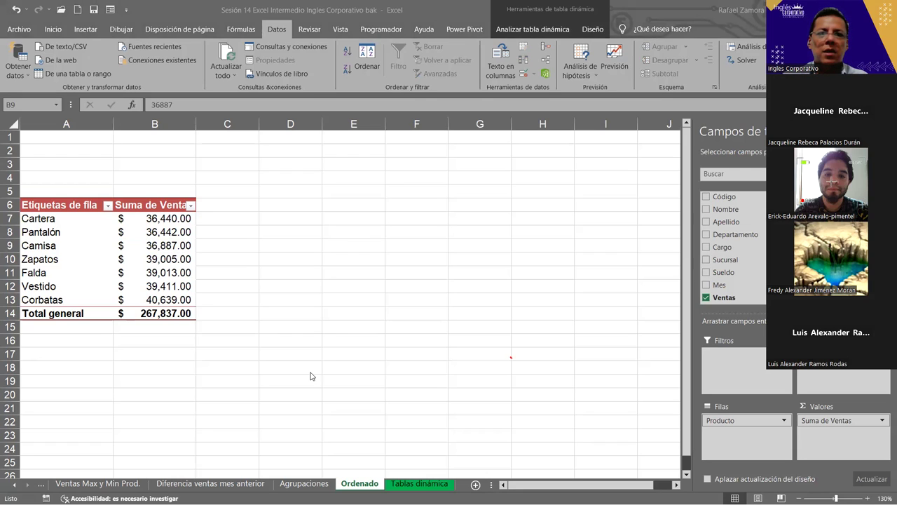
- Insert a new pivot table from the Tablas dinámica data ($A$1:$J$151) on a new sheet
{"action": "key", "text": "ctrl+Page_Down"}
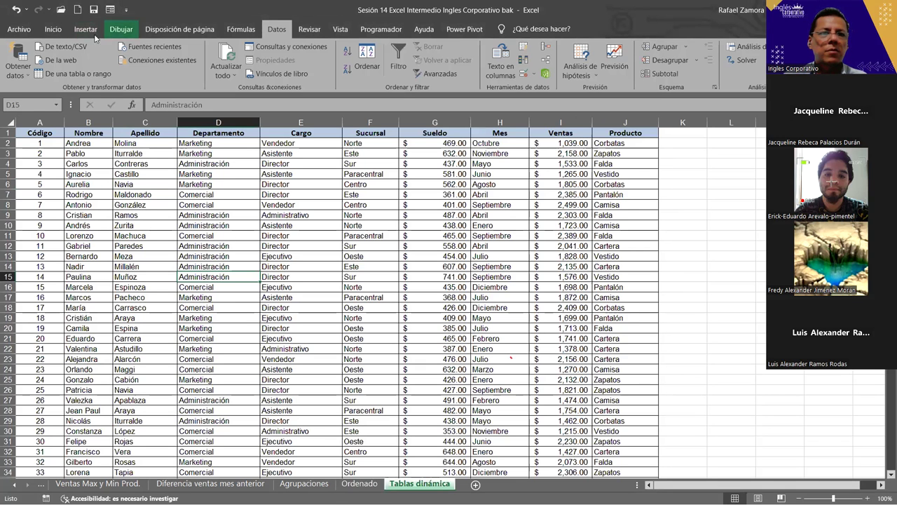
{"action": "left_click", "coordinate": [82, 29]}
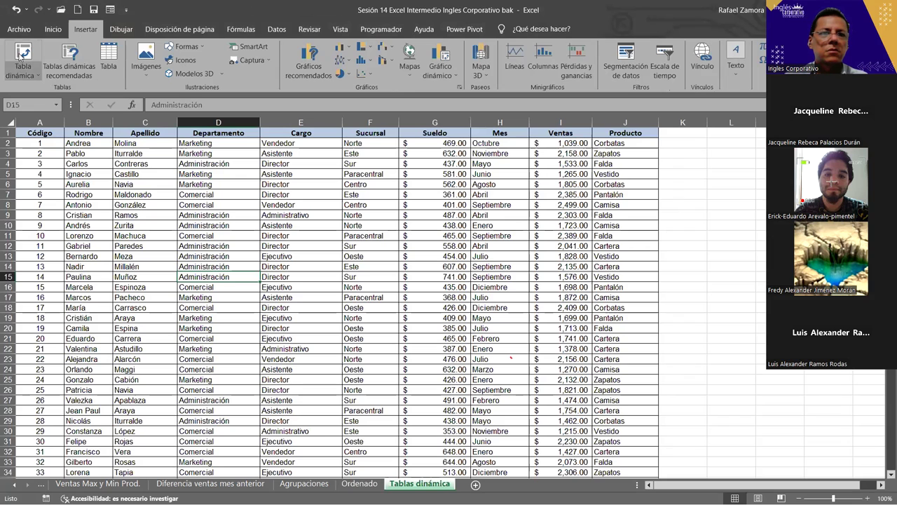
{"action": "left_click", "coordinate": [23, 57]}
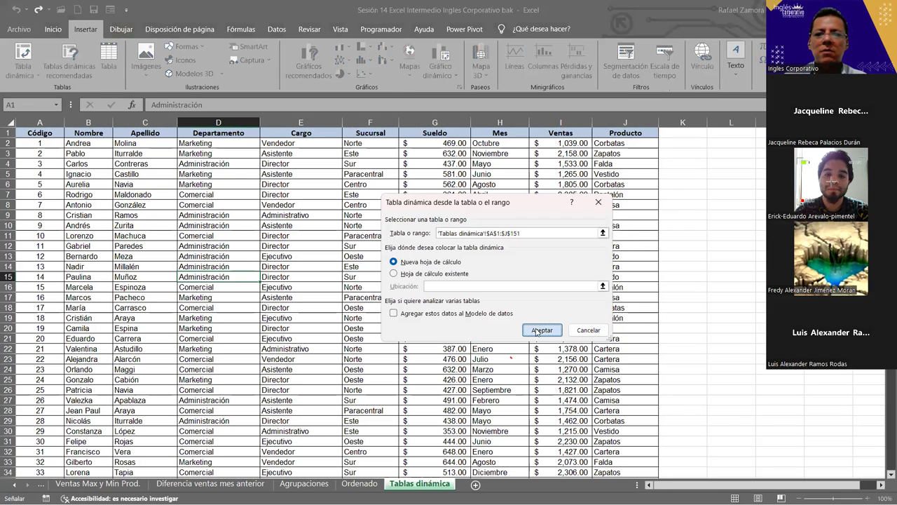
{"action": "left_click", "coordinate": [541, 328]}
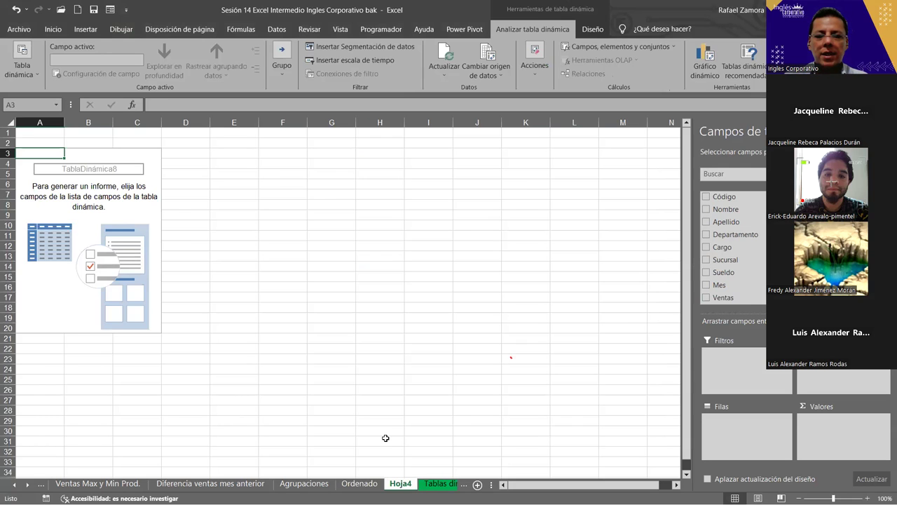
- Rename the new sheet to 'Campos Calculados'
{"action": "type", "text": "Campos Calculados"}
{"action": "key", "text": "Return"}
{"action": "left_click", "coordinate": [429, 359]}
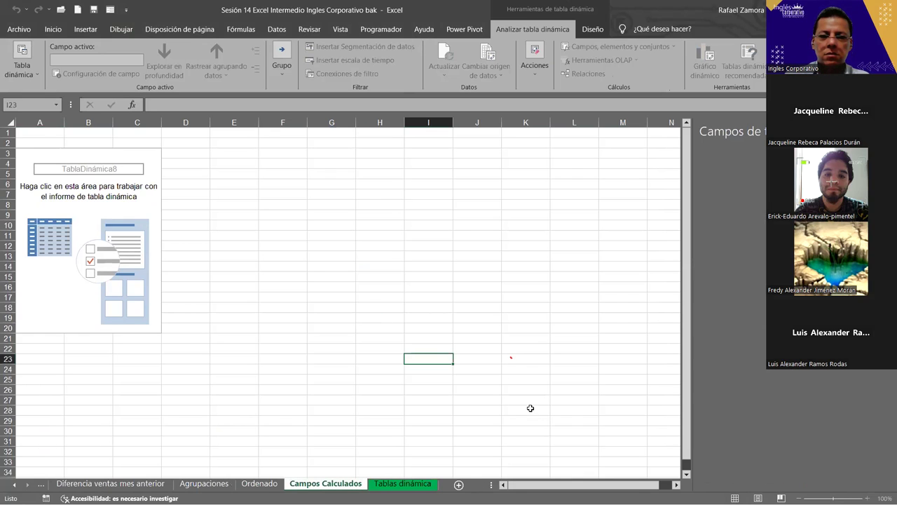
- Insert rows above the pivot at row 2, then undo the insertion
{"action": "left_click", "coordinate": [537, 439]}
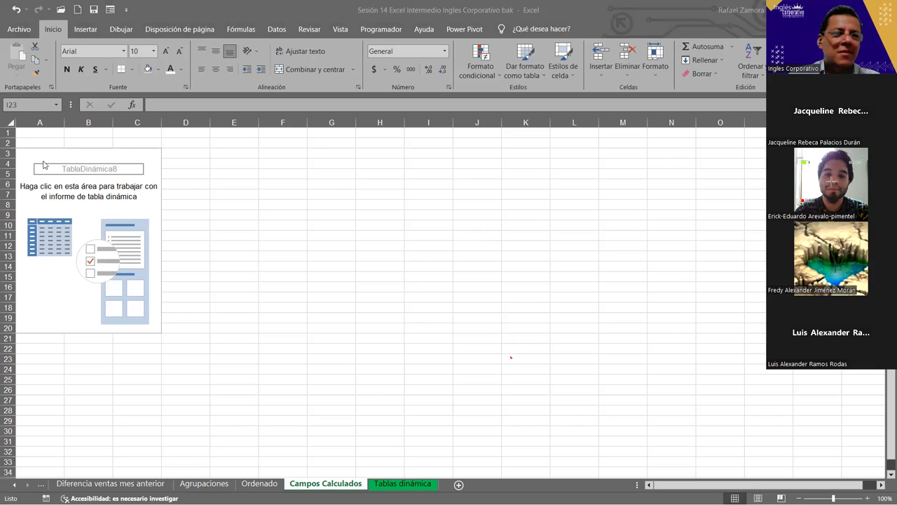
{"action": "left_click", "coordinate": [7, 143]}
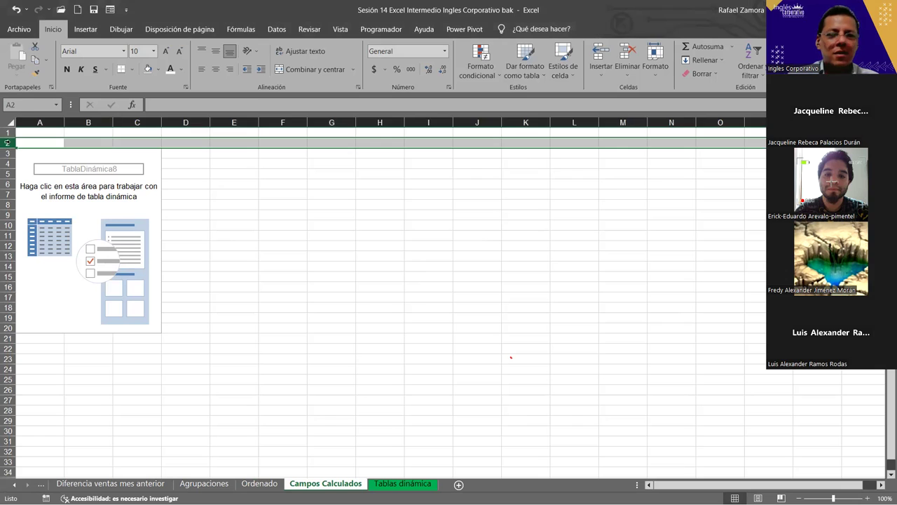
{"action": "key", "text": "ctrl+plus"}
{"action": "left_click", "coordinate": [15, 9]}
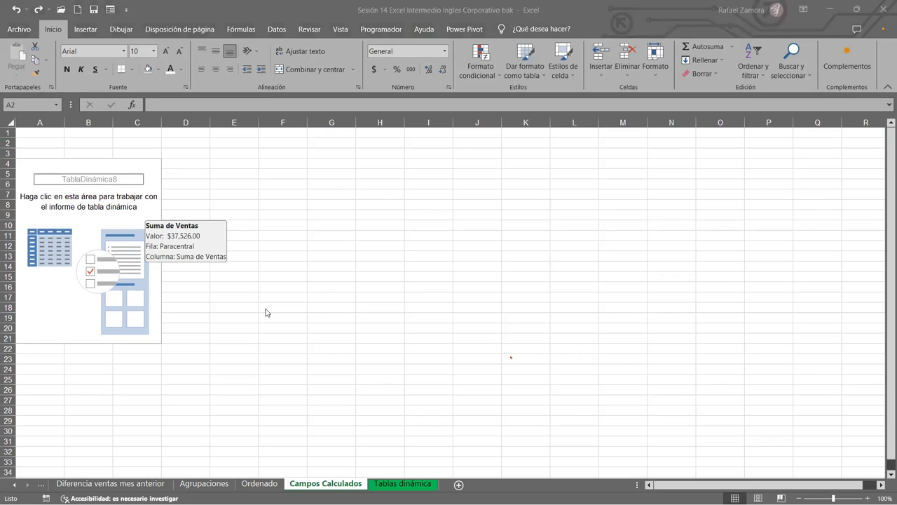
- Place Sucursal in Filas and Ventas in Valores to show Suma de Ventas per branch
{"action": "left_click", "coordinate": [75, 225]}
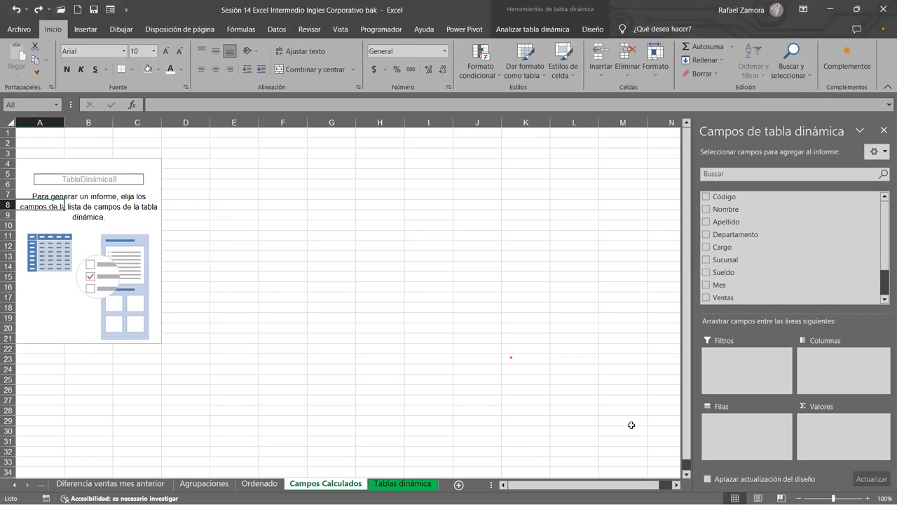
{"action": "left_click_drag", "start_coordinate": [750, 260], "coordinate": [755, 446]}
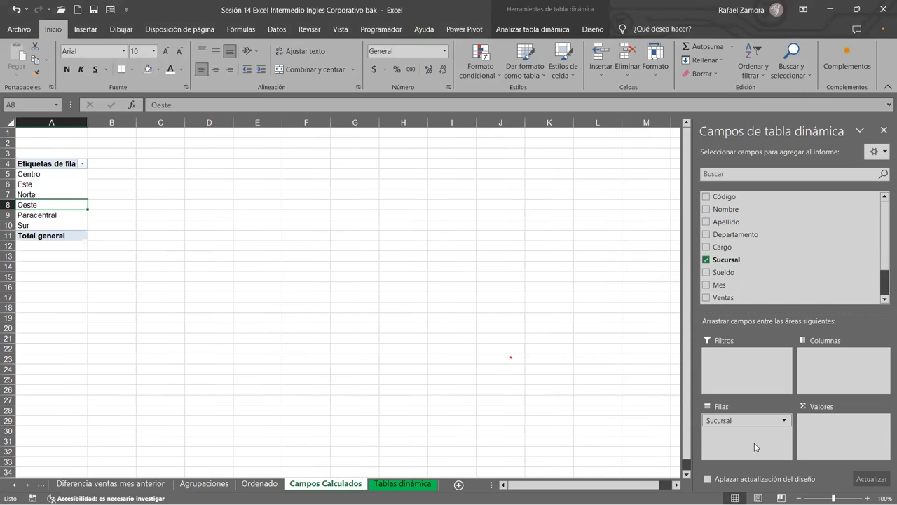
{"action": "left_click_drag", "start_coordinate": [736, 297], "coordinate": [861, 453]}
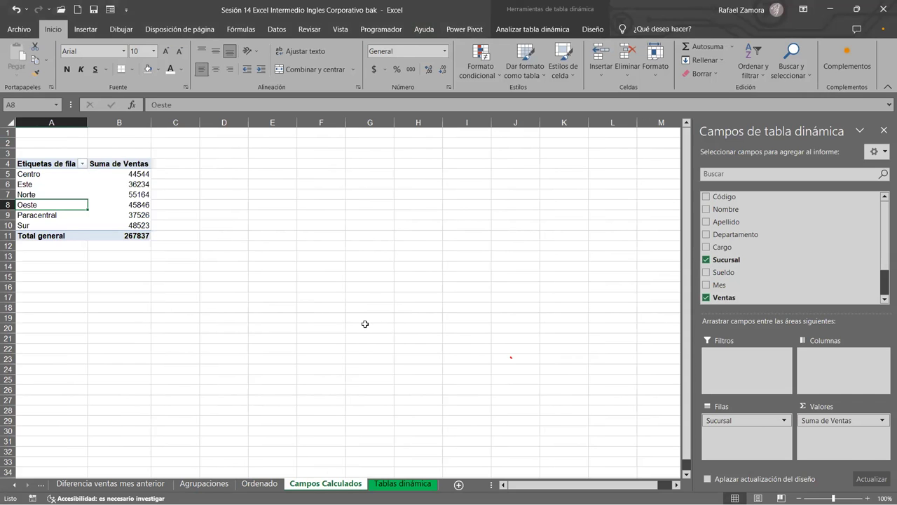
{"action": "scroll", "coordinate": [366, 324], "scroll_direction": "up", "scroll_amount": 3}
- Copy the AGRUPACIONES title block from the Agrupaciones sheet
{"action": "left_click", "coordinate": [145, 260]}
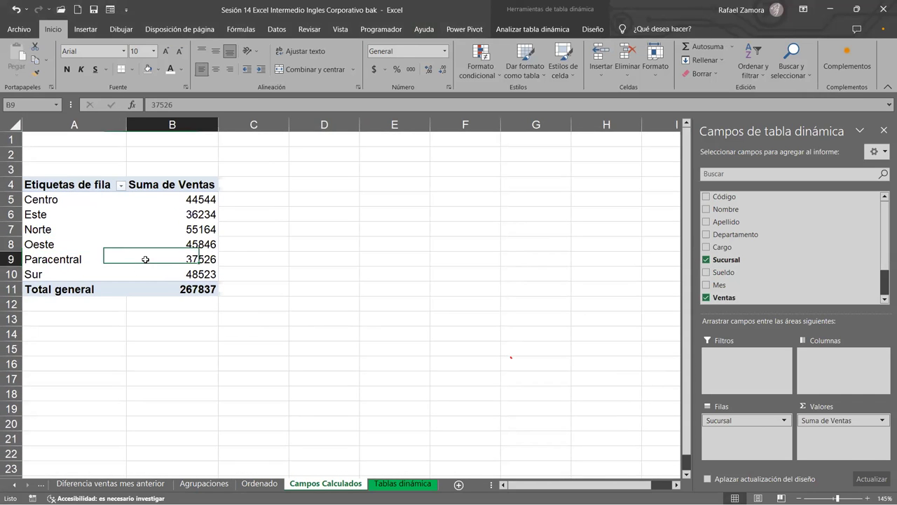
{"action": "left_click", "coordinate": [258, 483]}
{"action": "left_click", "coordinate": [203, 478]}
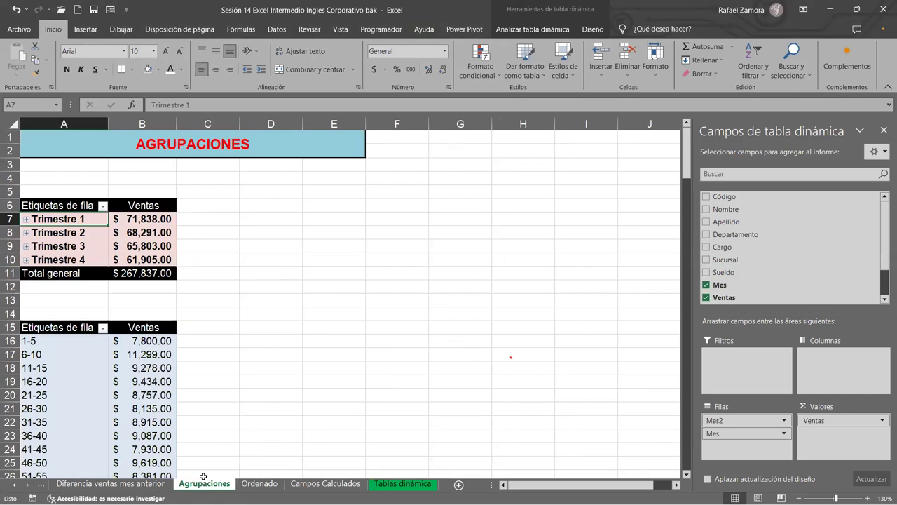
{"action": "left_click", "coordinate": [185, 124]}
{"action": "left_click", "coordinate": [112, 149]}
{"action": "key", "text": "ctrl+c"}
- Paste the title into A1 of Campos Calculados and retitle it 'CAMPOS CALCULADOS'
{"action": "left_click", "coordinate": [325, 483]}
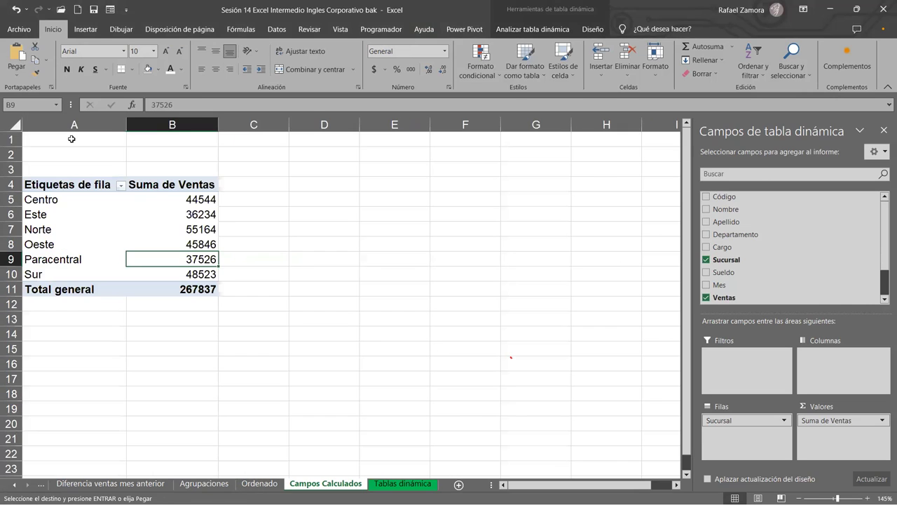
{"action": "left_click", "coordinate": [72, 139]}
{"action": "key", "text": "ctrl+v"}
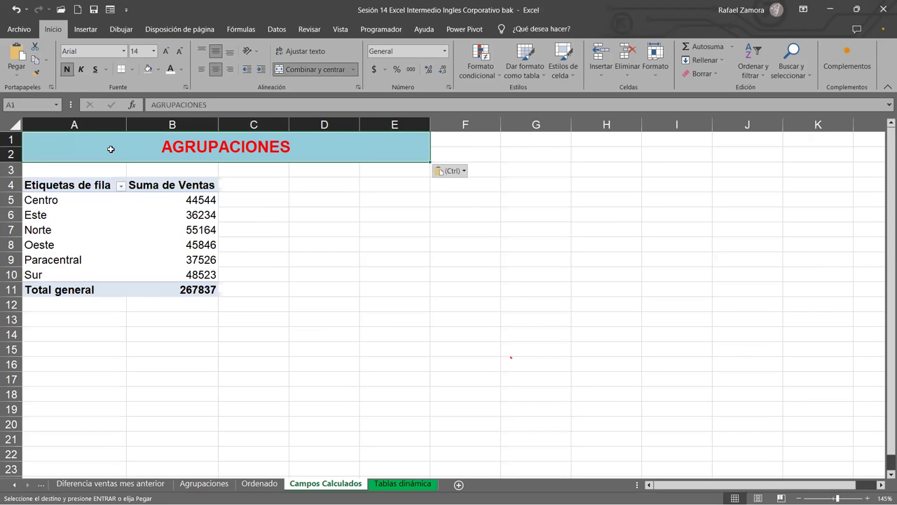
{"action": "type", "text": "CAMPOS CALCULADOS"}
{"action": "left_click", "coordinate": [327, 297]}
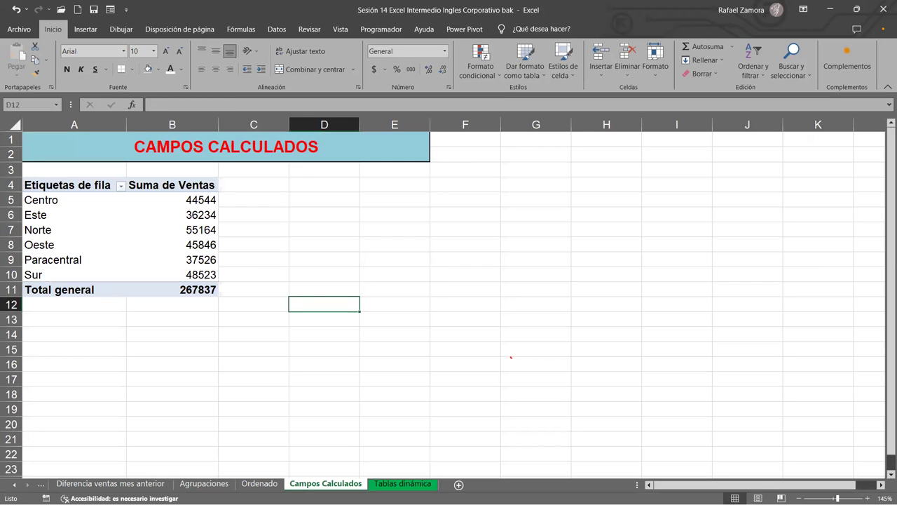
- Select the pivot table and bring up its PivotTable style options
{"action": "key", "text": "ctrl+Page_Down"}
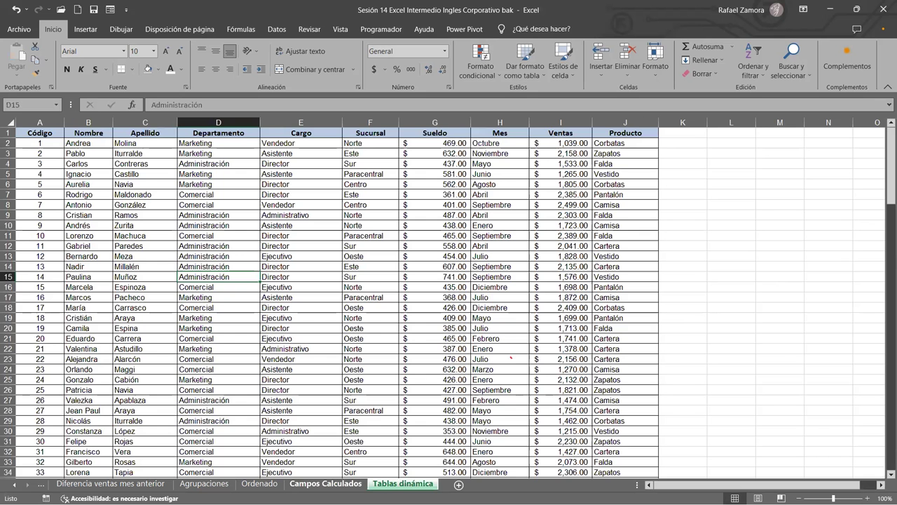
{"action": "key", "text": "ctrl+Page_Up"}
{"action": "left_click", "coordinate": [194, 218]}
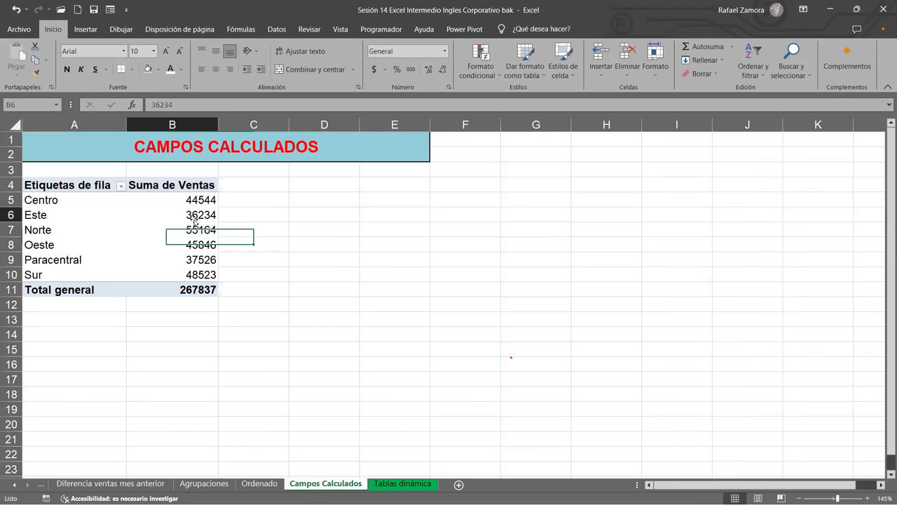
{"action": "left_click", "coordinate": [533, 29]}
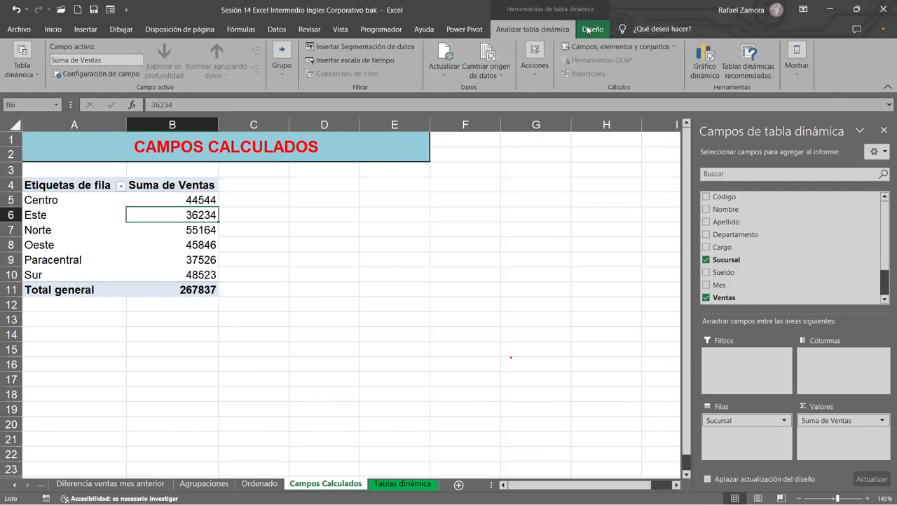
{"action": "left_click", "coordinate": [592, 29]}
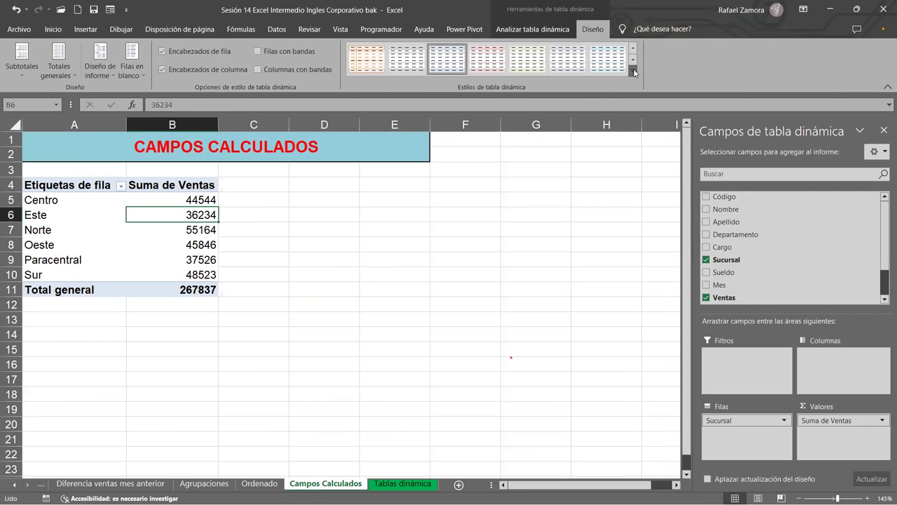
- Apply the medium peach-and-black style from the full PivotTable Styles gallery
{"action": "left_click", "coordinate": [634, 72]}
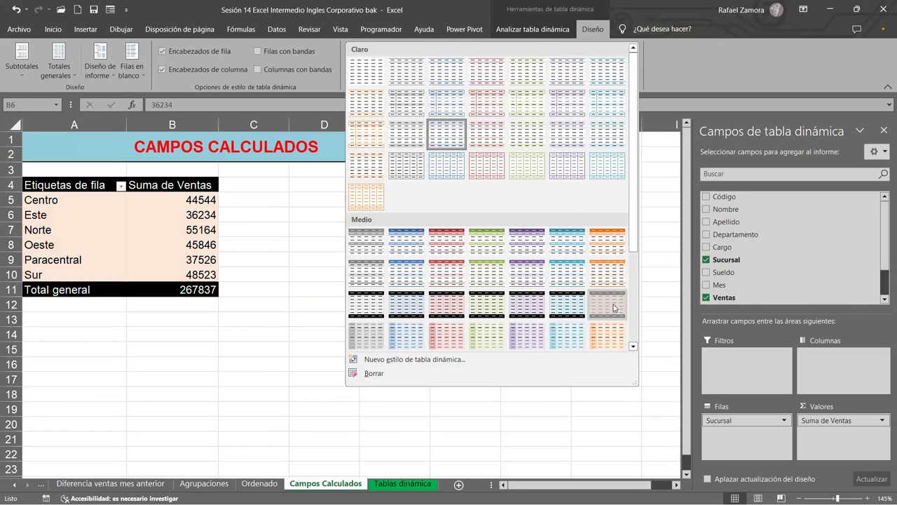
{"action": "left_click", "coordinate": [503, 305]}
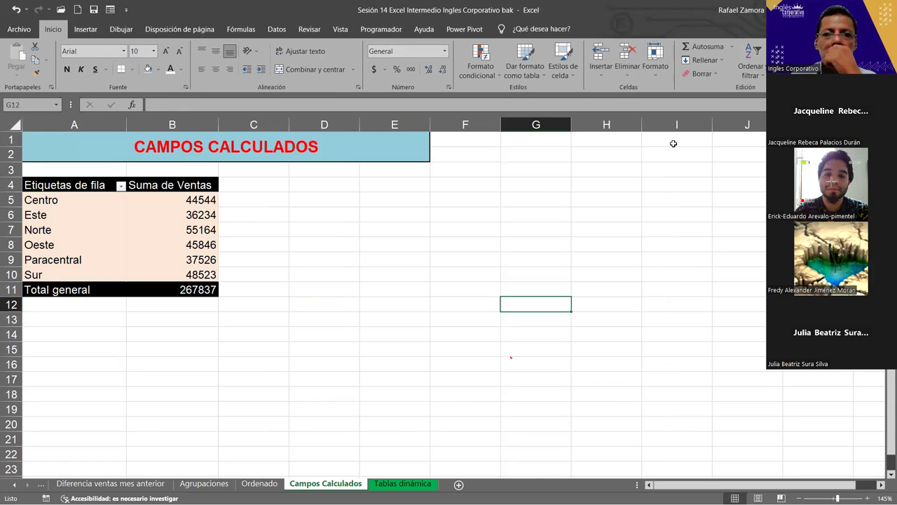
- On the Tablas dinámica sheet, start a new pivot table from the source data, then cancel it
{"action": "key", "text": "Right"}
{"action": "key", "text": "Up"}
{"action": "key", "text": "Up"}
{"action": "key", "text": "Up"}
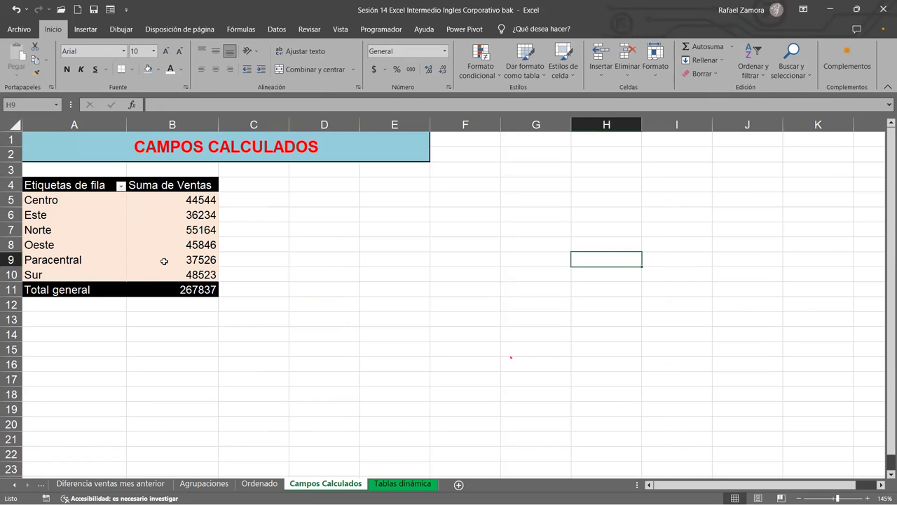
{"action": "left_click", "coordinate": [334, 300]}
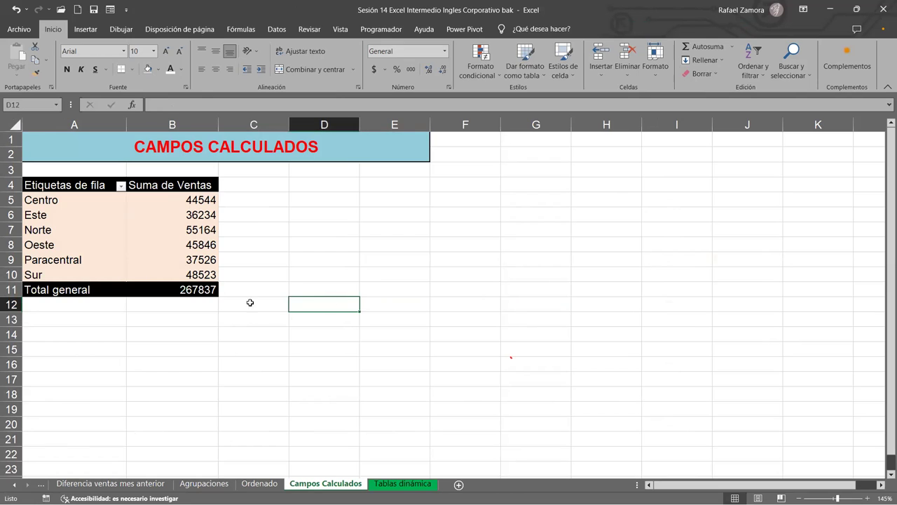
{"action": "key", "text": "ctrl+Page_Down"}
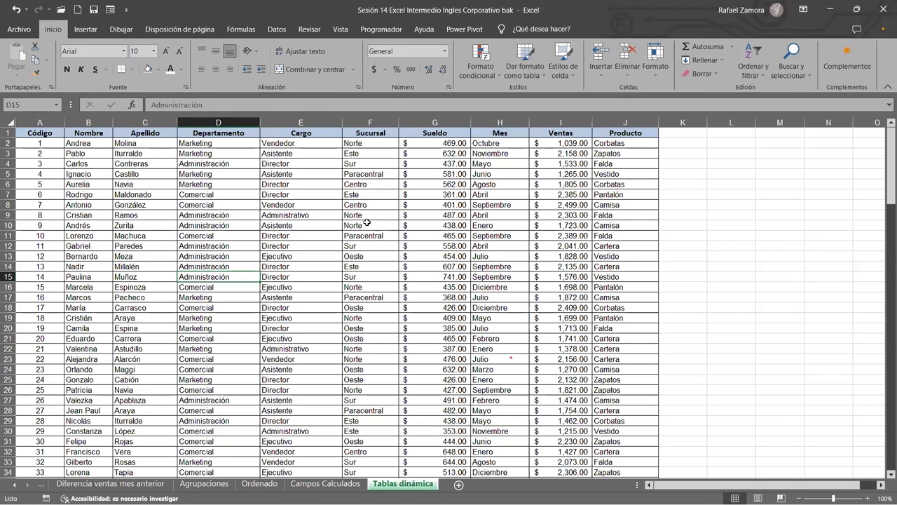
{"action": "left_click", "coordinate": [367, 222]}
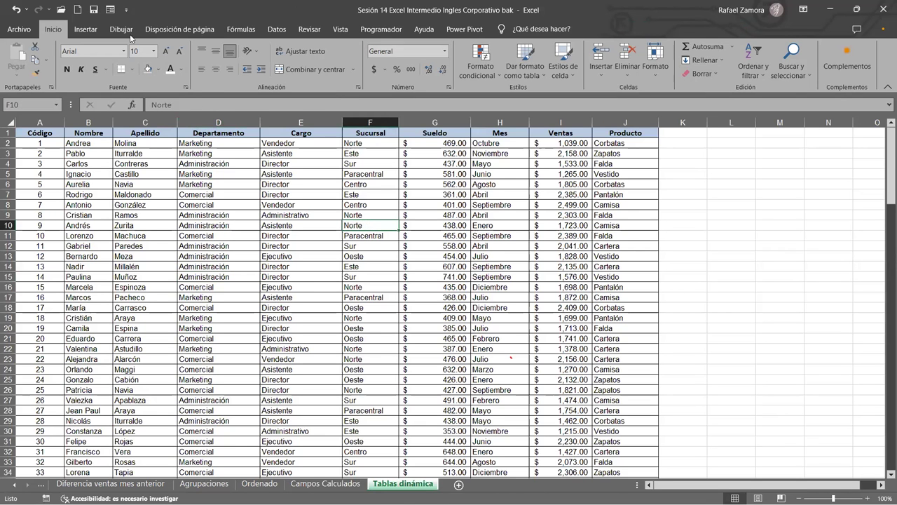
{"action": "left_click", "coordinate": [85, 29]}
{"action": "left_click", "coordinate": [24, 53]}
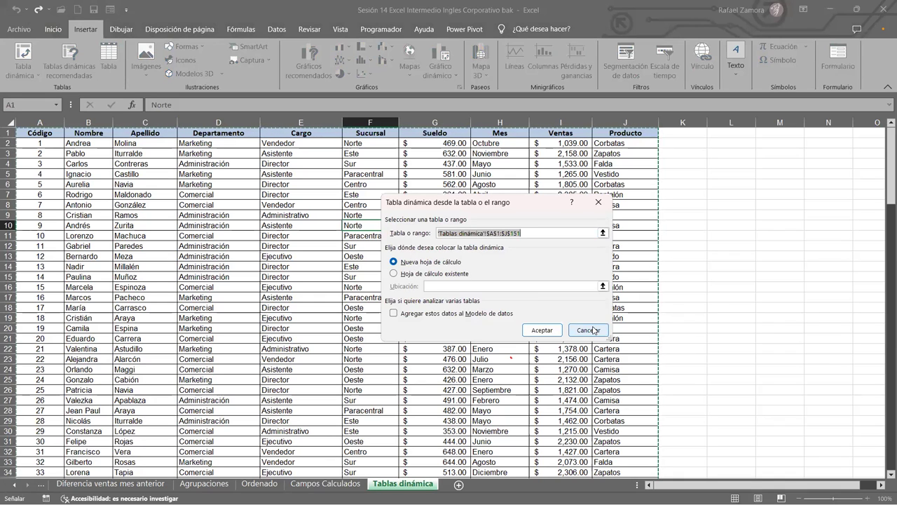
{"action": "left_click", "coordinate": [593, 330]}
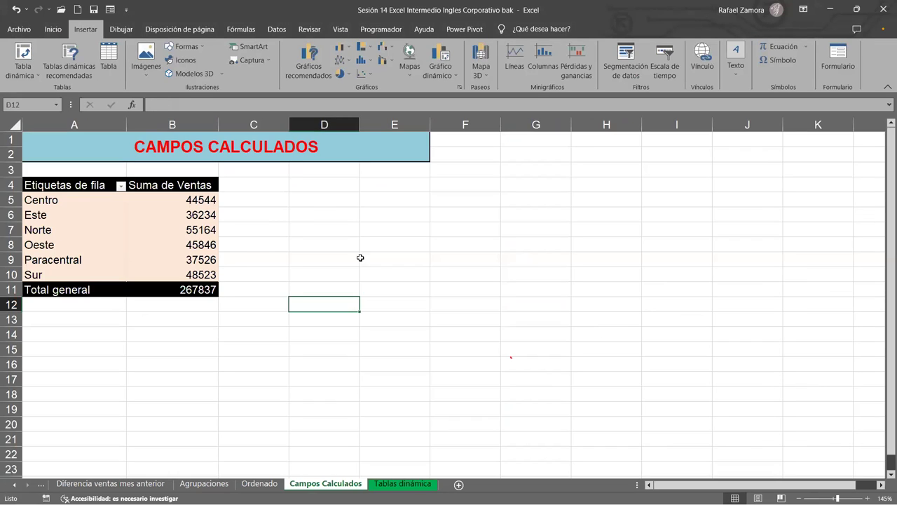
- Remove Sucursal and Suma de Ventas from the pivot, then start and cancel another new pivot
{"action": "left_click_drag", "start_coordinate": [719, 420], "coordinate": [737, 251]}
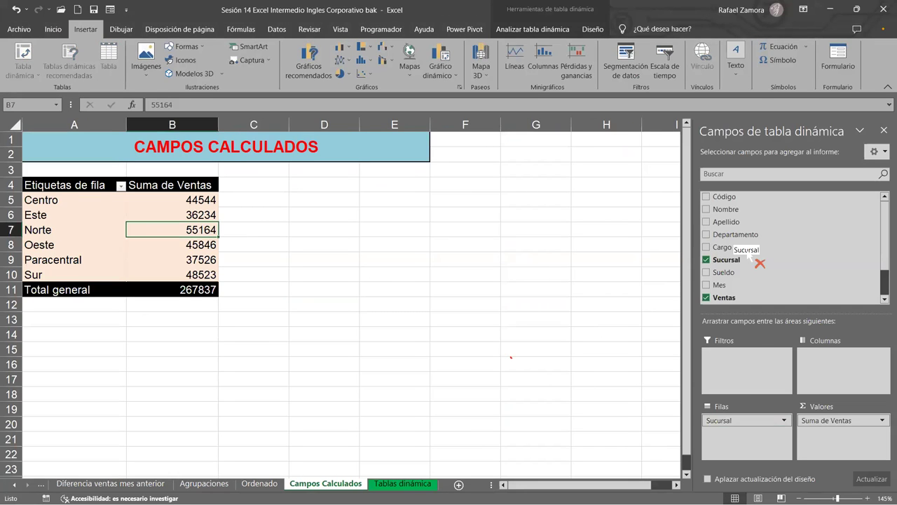
{"action": "left_click_drag", "start_coordinate": [827, 420], "coordinate": [813, 225]}
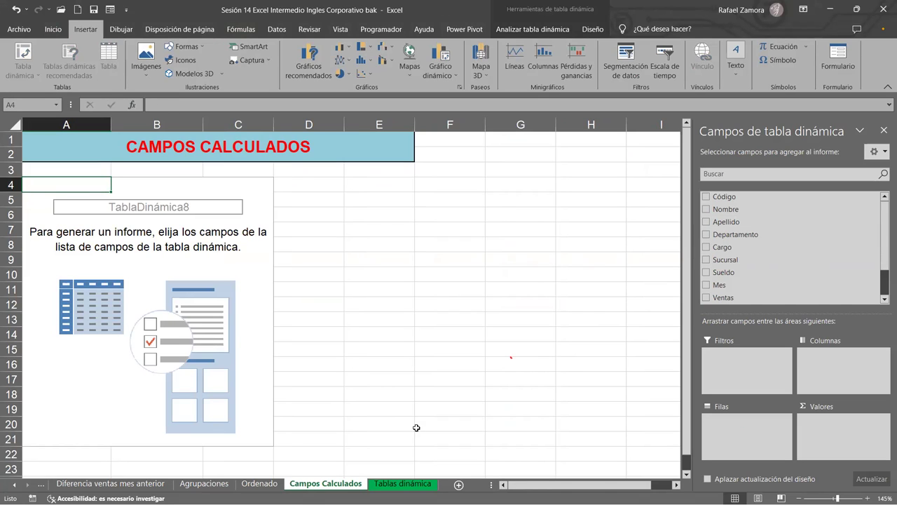
{"action": "key", "text": "ctrl+Page_Down"}
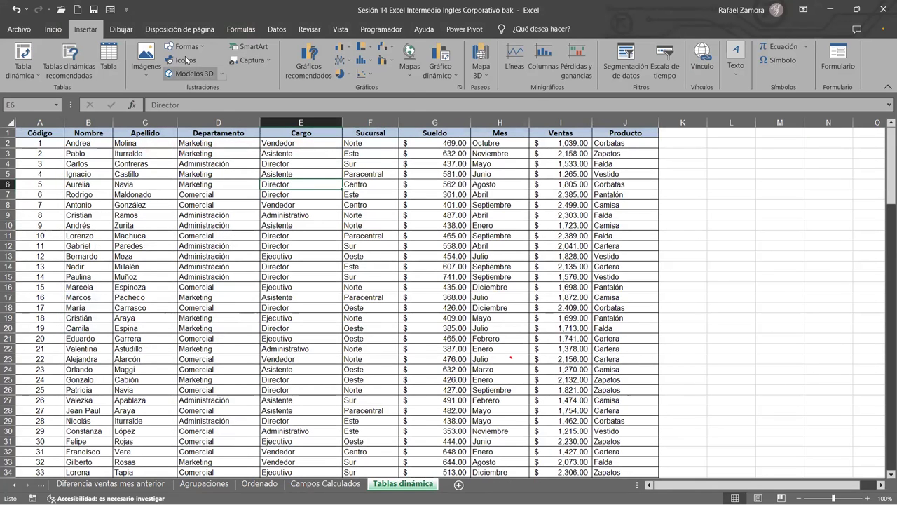
{"action": "left_click", "coordinate": [23, 61]}
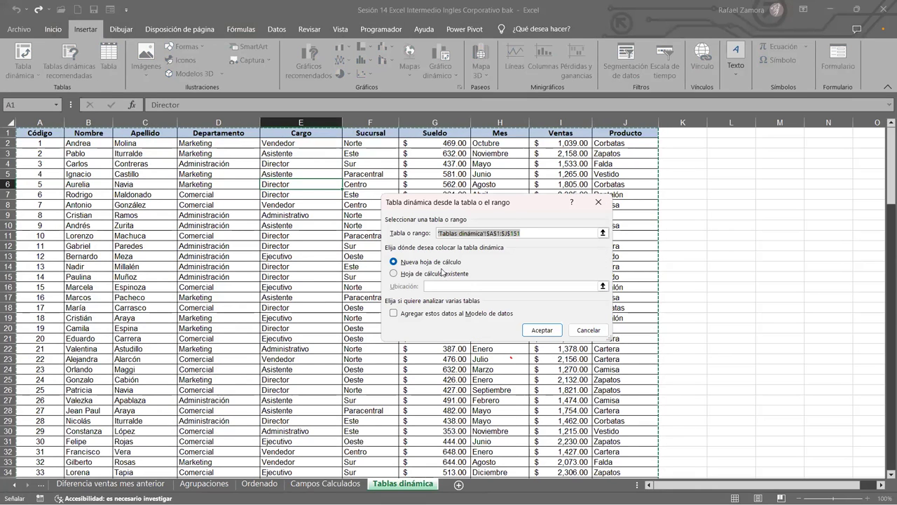
{"action": "left_click", "coordinate": [589, 331]}
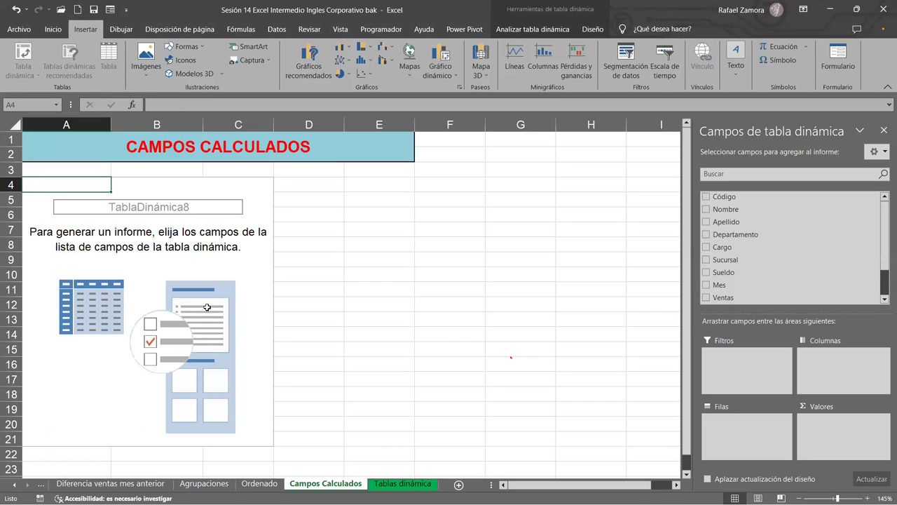
- Select inside the empty pivot on Campos Calculados to show its field list
{"action": "left_click", "coordinate": [249, 149]}
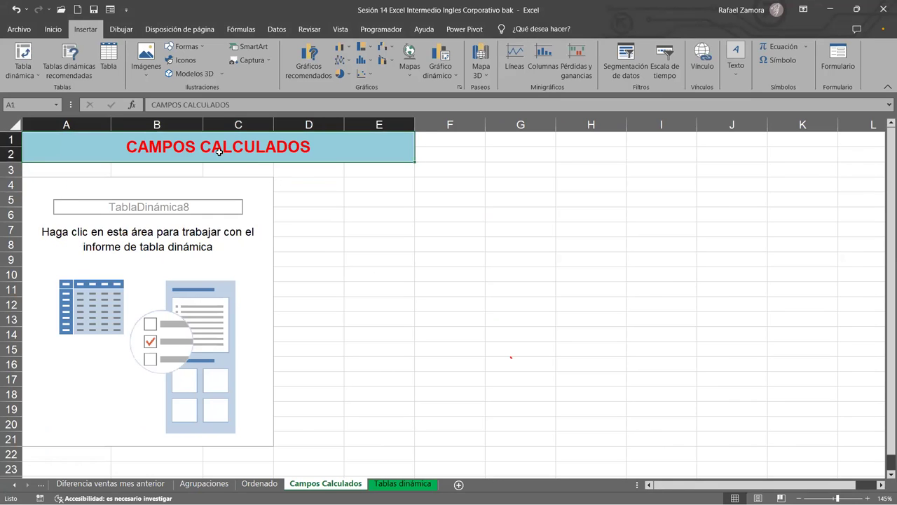
{"action": "left_click", "coordinate": [233, 274]}
{"action": "left_click", "coordinate": [343, 264]}
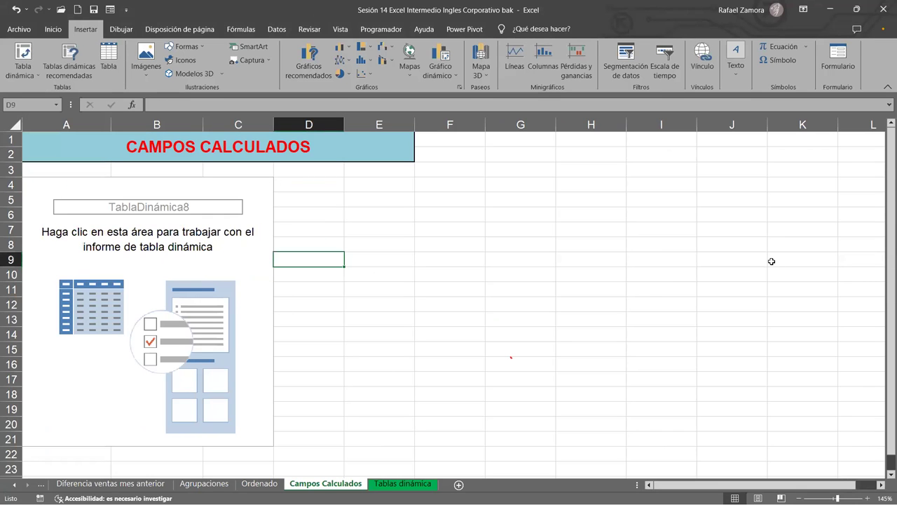
{"action": "scroll", "coordinate": [617, 315], "scroll_direction": "down", "scroll_amount": 3}
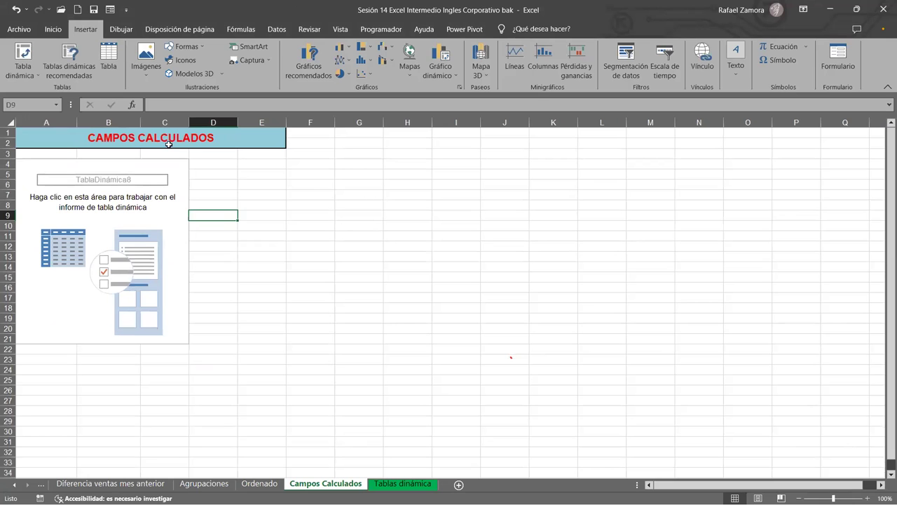
{"action": "scroll", "coordinate": [382, 284], "scroll_direction": "up", "scroll_amount": 1}
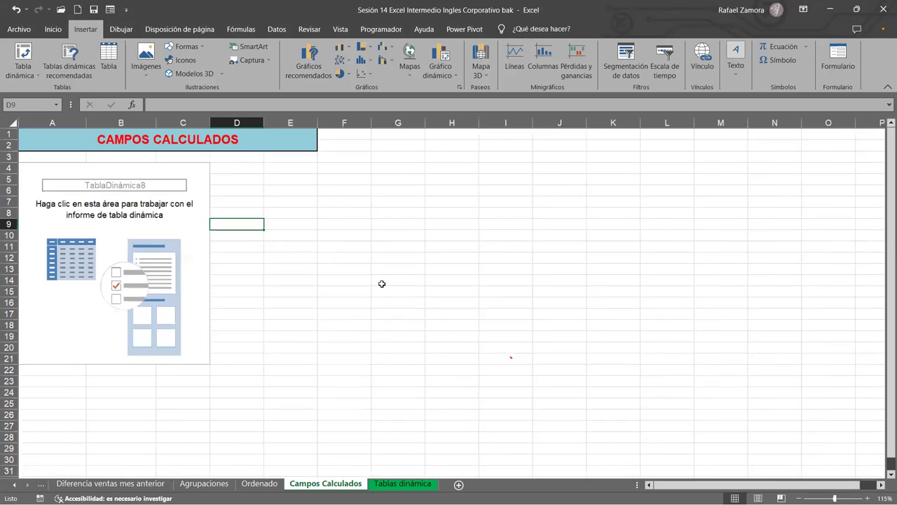
{"action": "scroll", "coordinate": [382, 282], "scroll_direction": "up", "scroll_amount": 2}
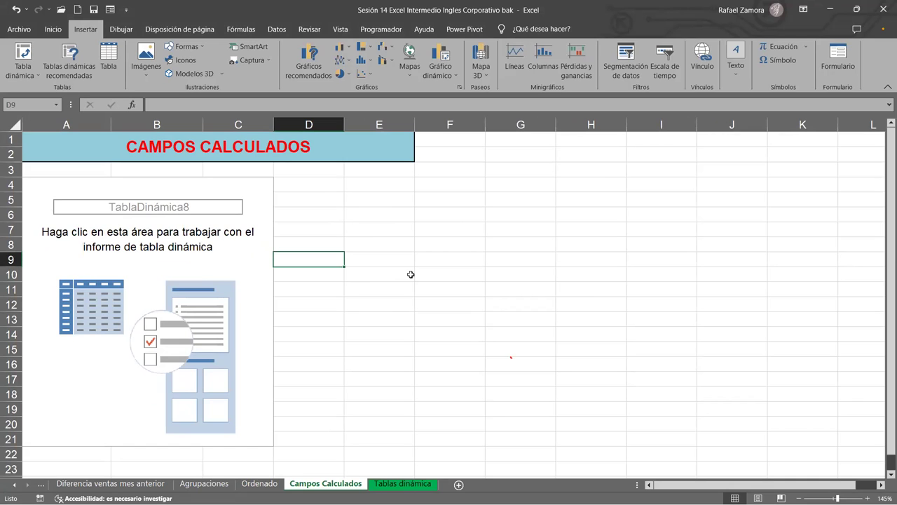
- Put Ventas in Valores and Producto in Filas, unchecking Sucursal, so sales list per product
{"action": "left_click", "coordinate": [239, 258]}
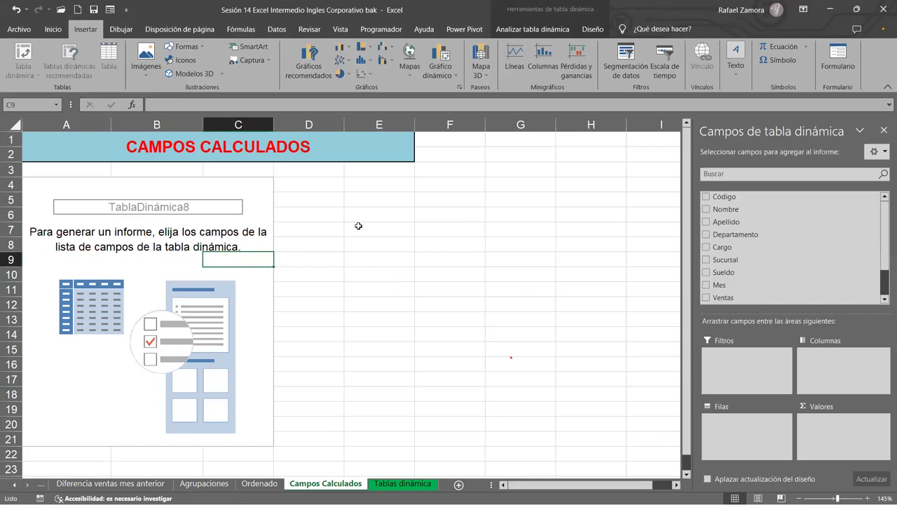
{"action": "scroll", "coordinate": [791, 280], "scroll_direction": "down", "scroll_amount": 1}
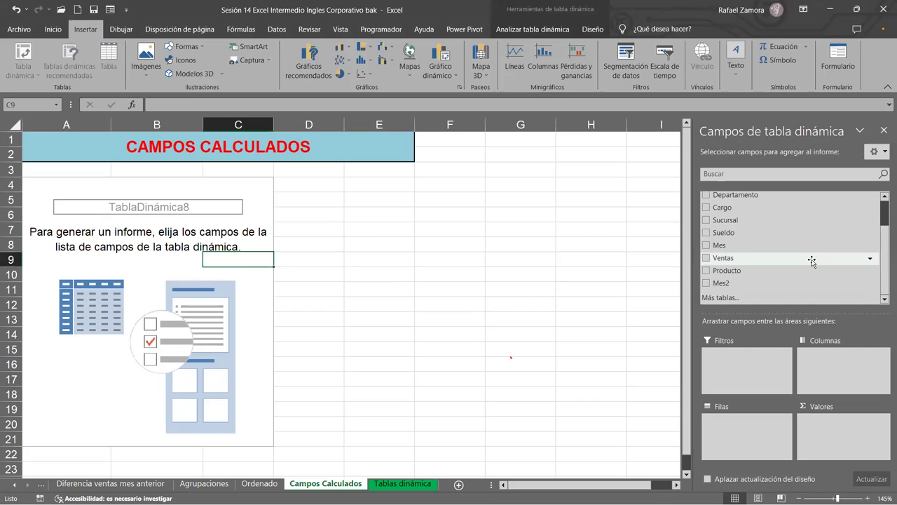
{"action": "left_click_drag", "start_coordinate": [740, 258], "coordinate": [838, 426]}
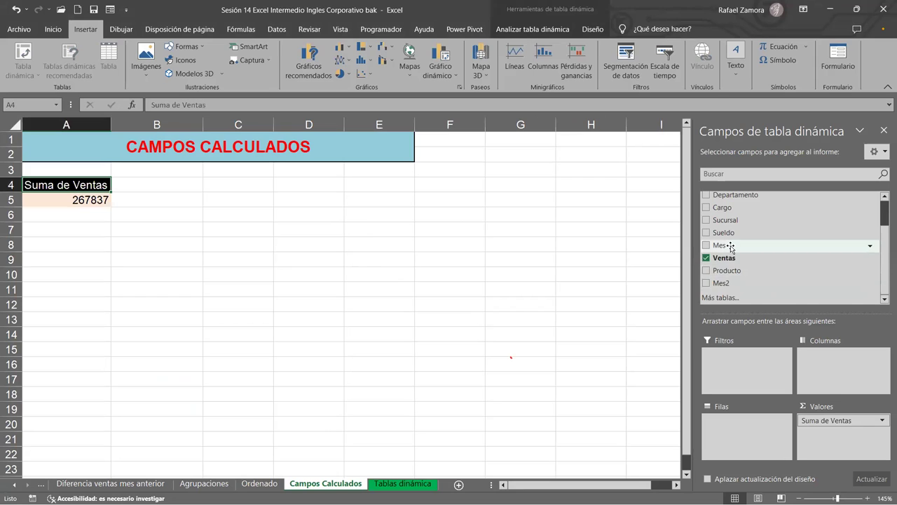
{"action": "left_click_drag", "start_coordinate": [741, 220], "coordinate": [763, 429]}
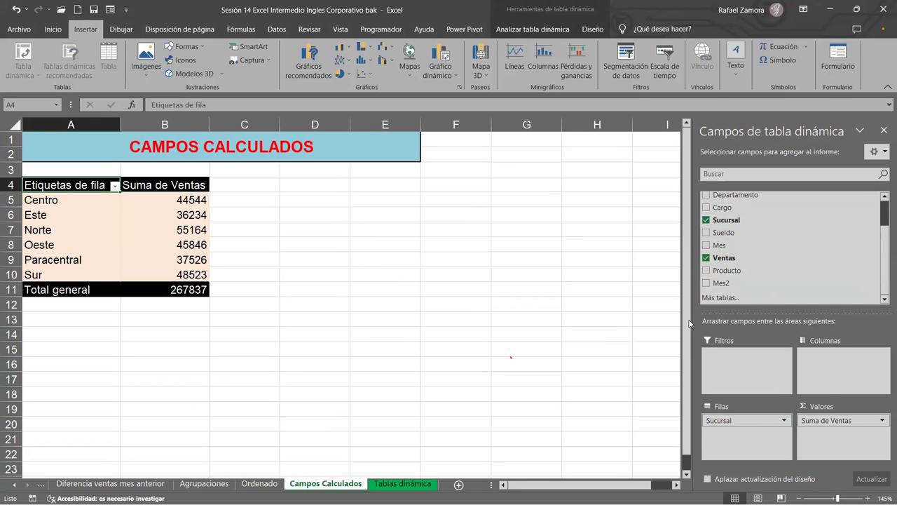
{"action": "left_click_drag", "start_coordinate": [748, 271], "coordinate": [753, 446]}
{"action": "left_click", "coordinate": [707, 219]}
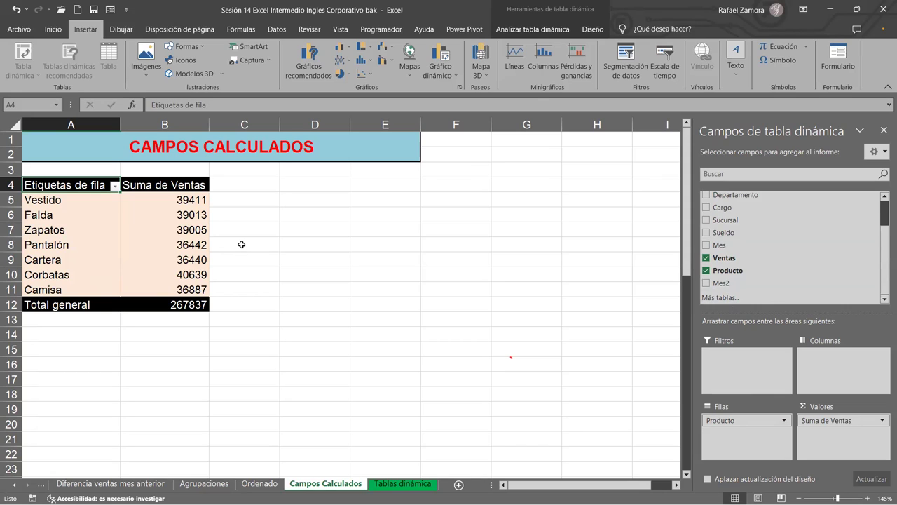
{"action": "left_click_drag", "start_coordinate": [86, 214], "coordinate": [85, 274]}
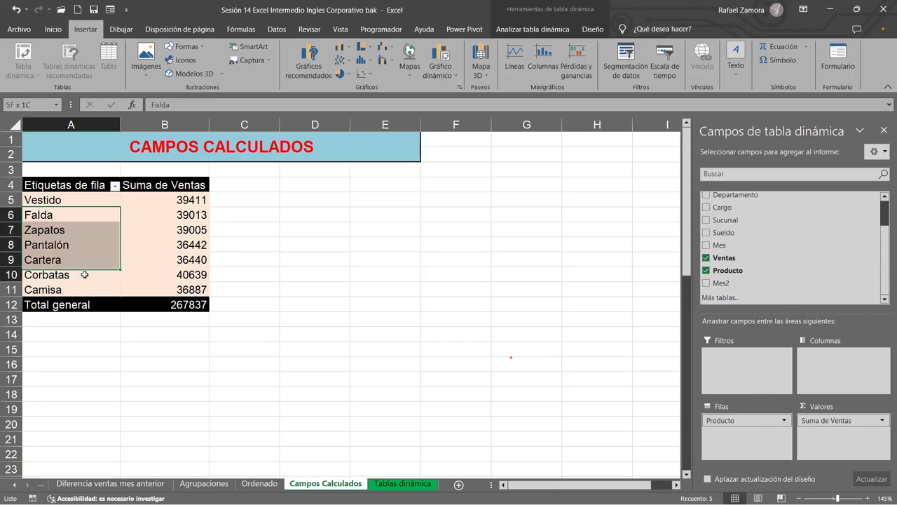
{"action": "left_click", "coordinate": [446, 256]}
{"action": "left_click", "coordinate": [56, 231]}
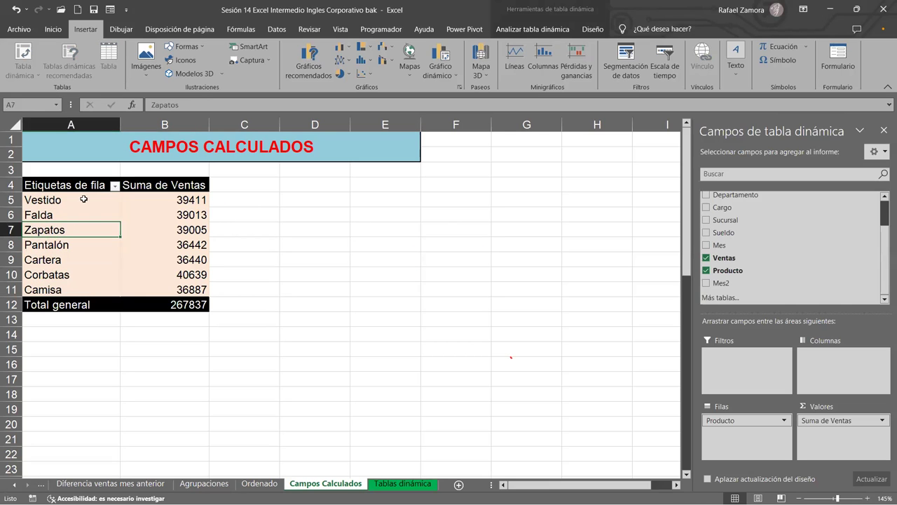
{"action": "left_click", "coordinate": [73, 195]}
{"action": "left_click", "coordinate": [423, 209]}
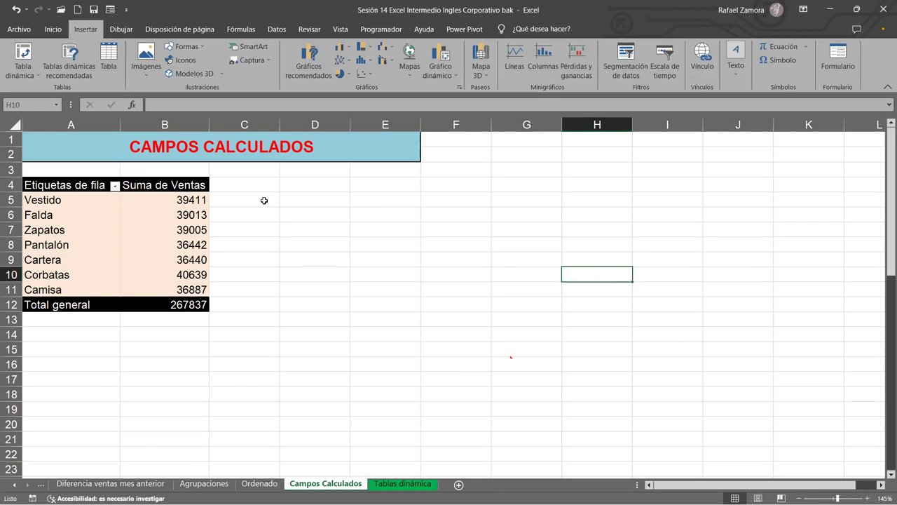
{"action": "left_click", "coordinate": [186, 241]}
{"action": "left_click_drag", "start_coordinate": [187, 241], "coordinate": [184, 216]}
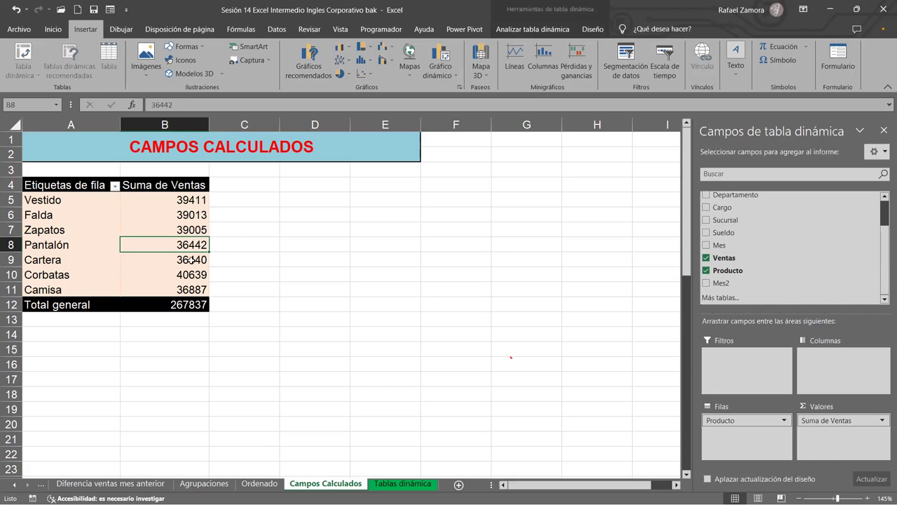
- Format the Suma de Ventas values as Contabilidad, then go to the Tablas dinámica sheet
{"action": "right_click", "coordinate": [185, 217]}
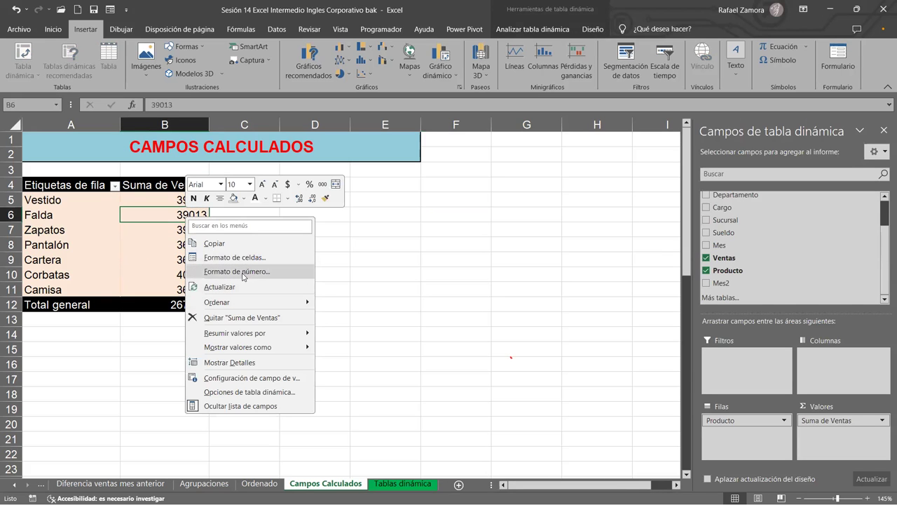
{"action": "left_click", "coordinate": [293, 273]}
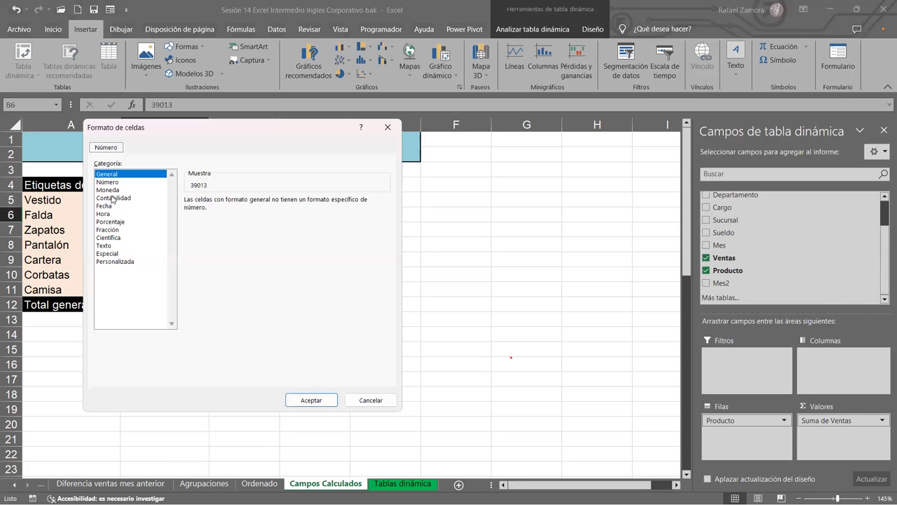
{"action": "left_click", "coordinate": [114, 198]}
{"action": "double_click", "coordinate": [305, 397]}
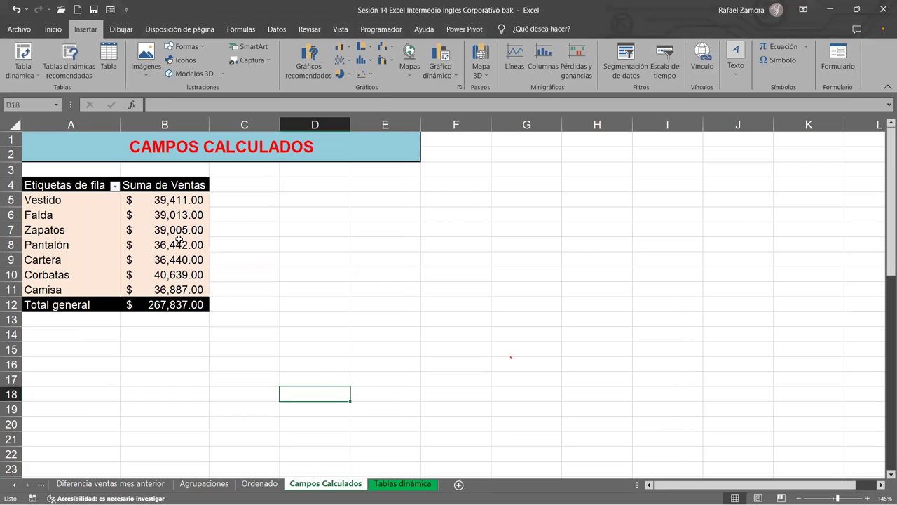
{"action": "left_click", "coordinate": [112, 216]}
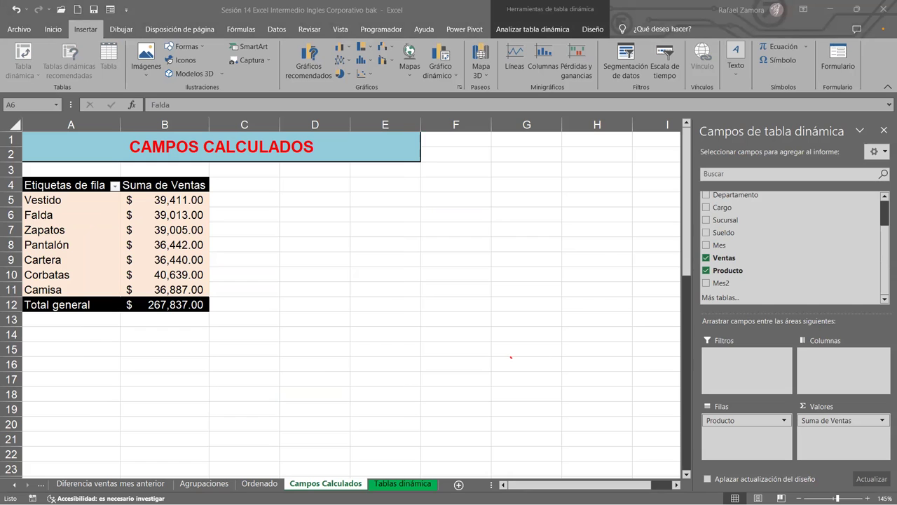
{"action": "left_click", "coordinate": [405, 484]}
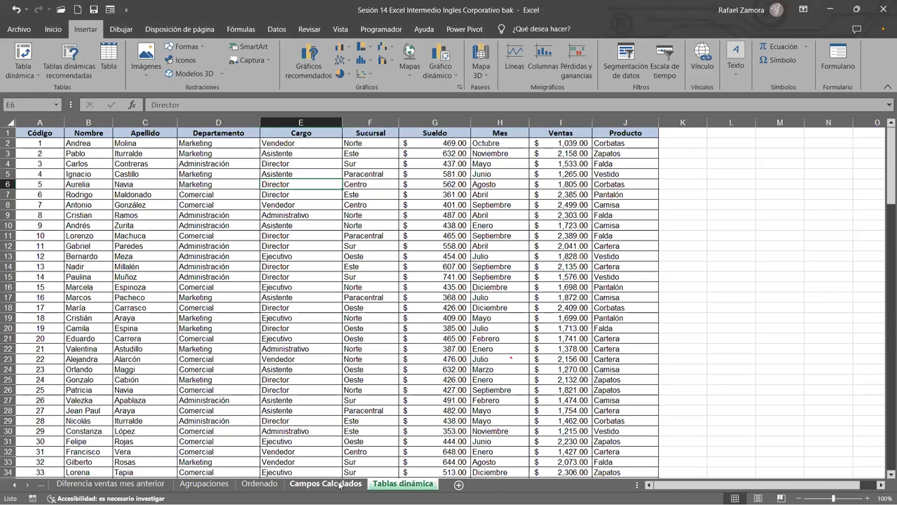
- Return to Campos Calculados and select cells E10, E8 and C5 beside the product pivot
{"action": "left_click", "coordinate": [341, 484]}
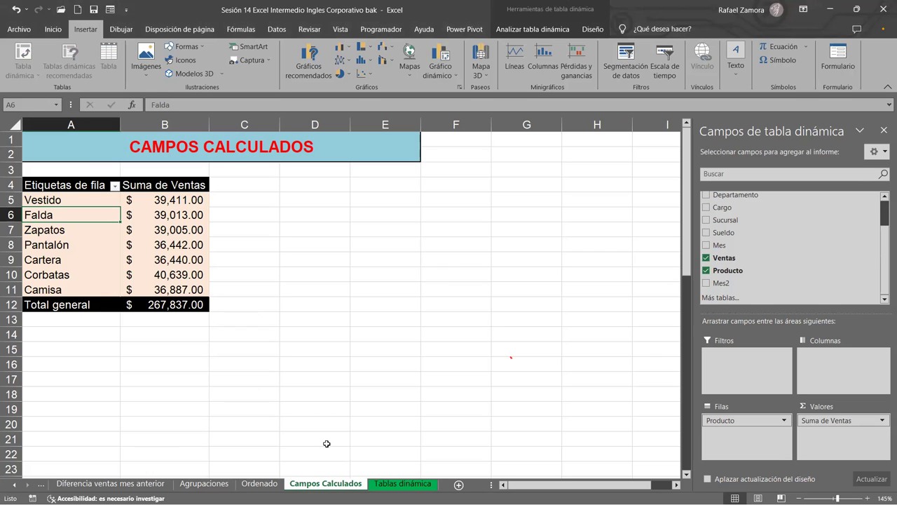
{"action": "left_click", "coordinate": [354, 280]}
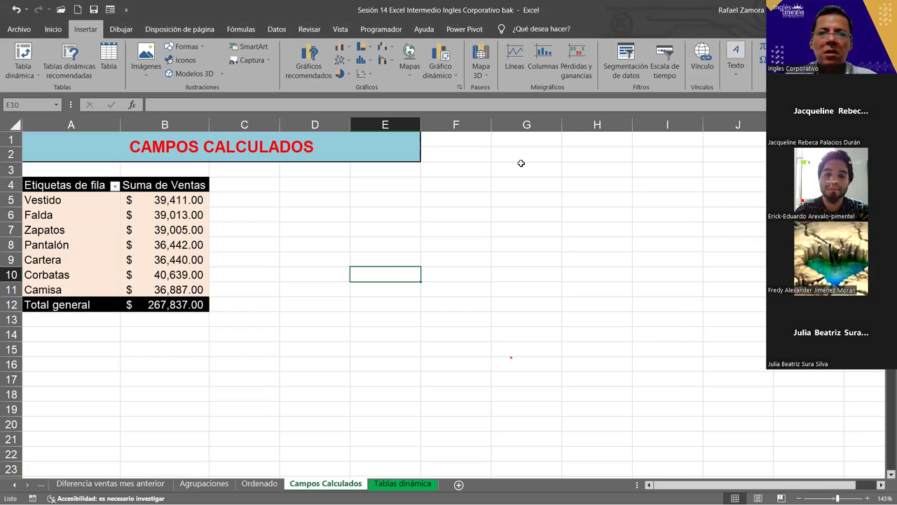
{"action": "left_click", "coordinate": [413, 246]}
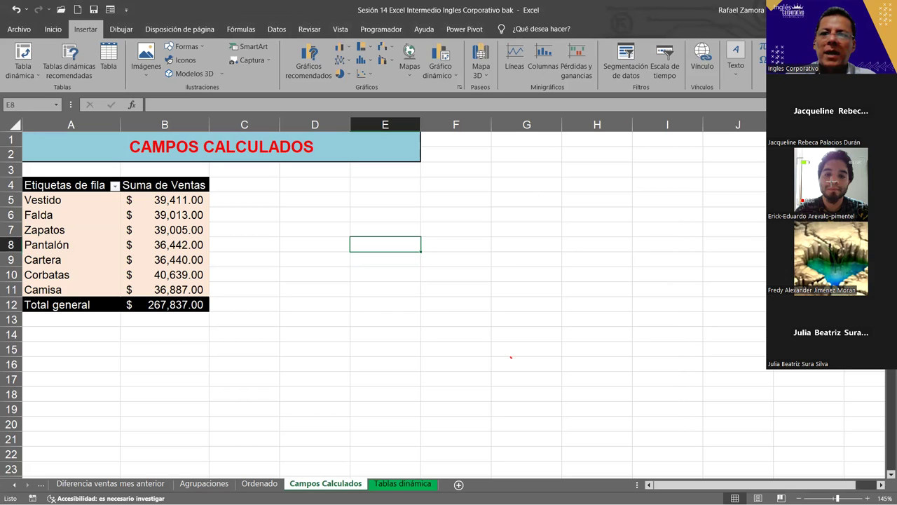
{"action": "left_click", "coordinate": [271, 203]}
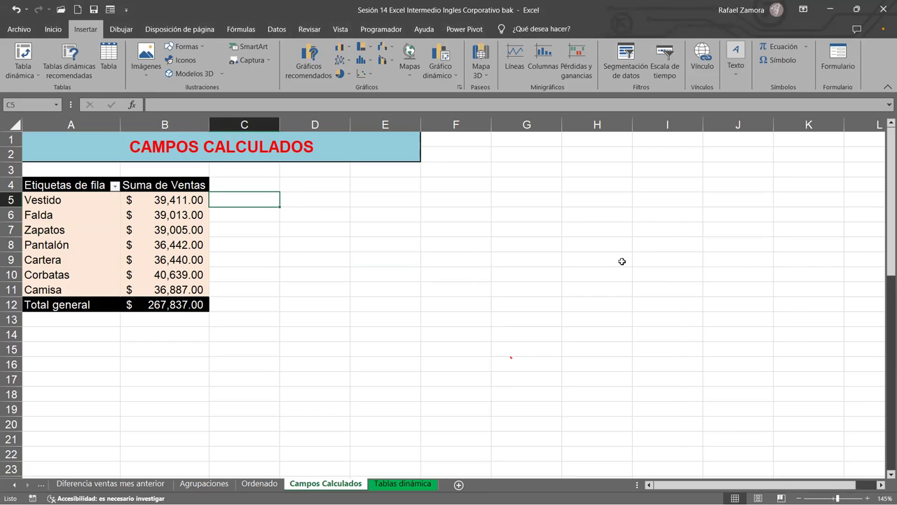
{"action": "type", "text": "="}
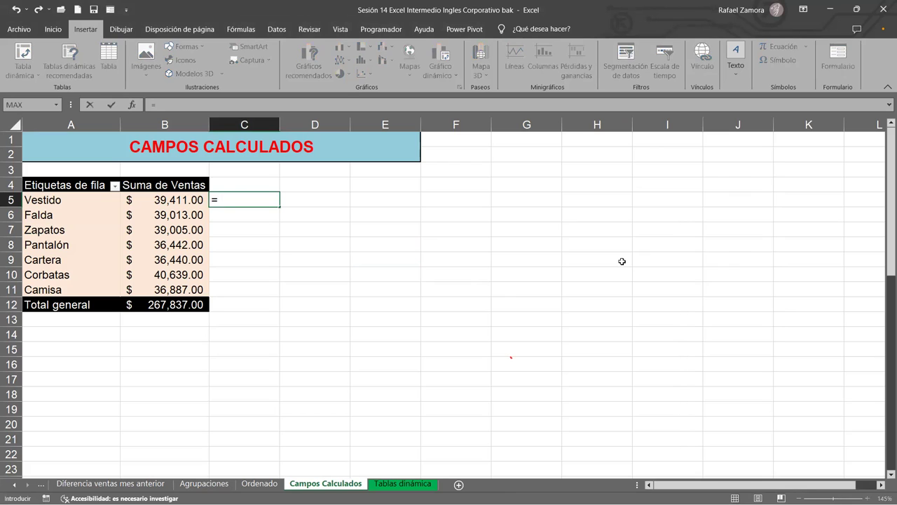
{"action": "left_click", "coordinate": [200, 200]}
{"action": "type", "text": "*13%"}
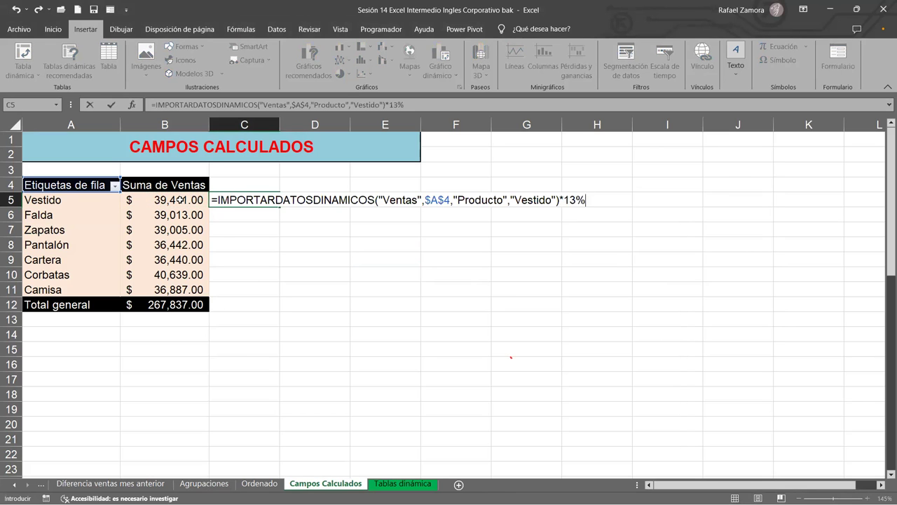
{"action": "key", "text": "Return"}
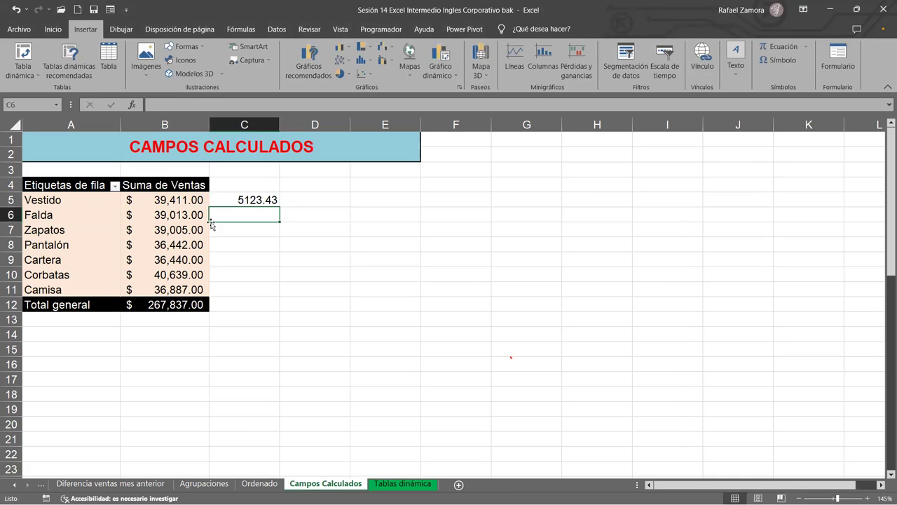
{"action": "left_click", "coordinate": [259, 198]}
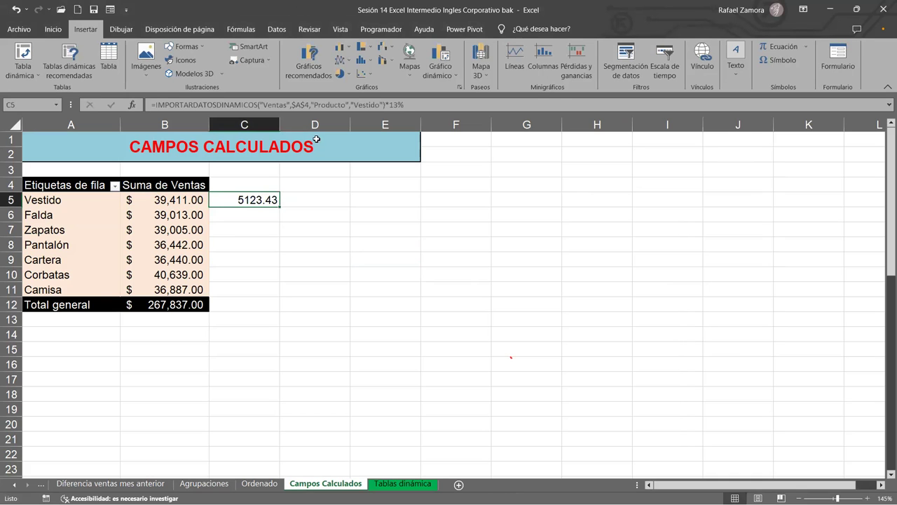
{"action": "left_click", "coordinate": [52, 29]}
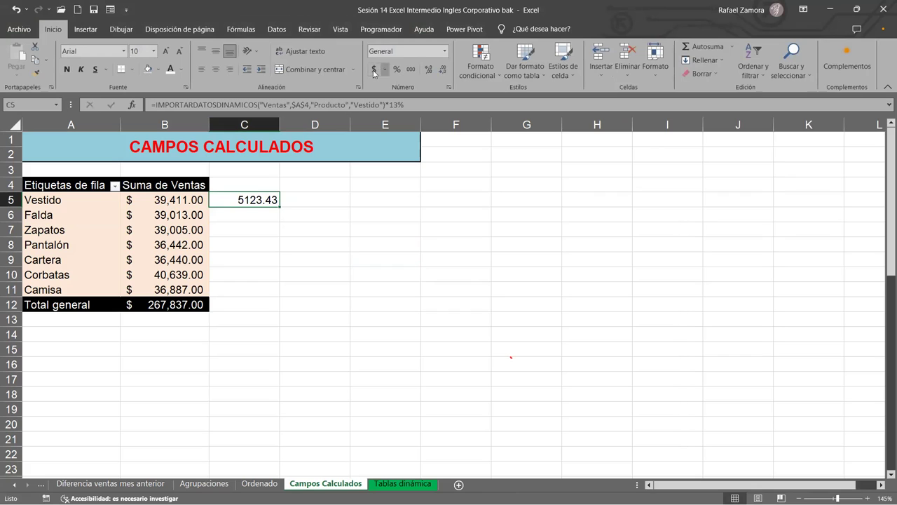
{"action": "left_click", "coordinate": [374, 70]}
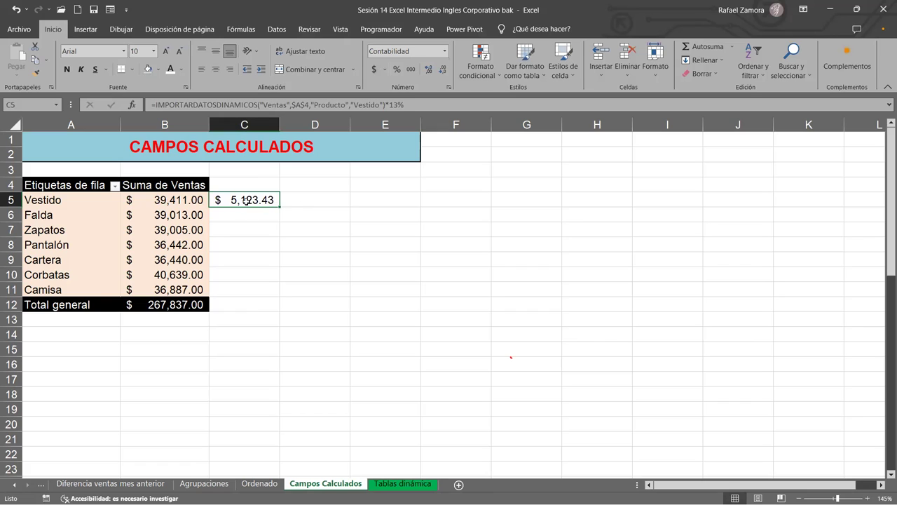
{"action": "left_click_drag", "start_coordinate": [280, 209], "coordinate": [251, 297]}
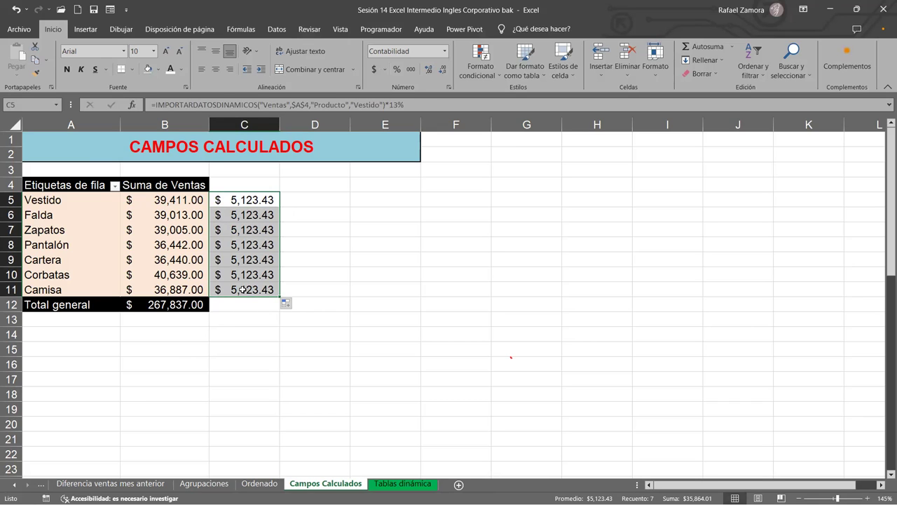
{"action": "key", "text": "Delete"}
{"action": "left_click", "coordinate": [295, 239]}
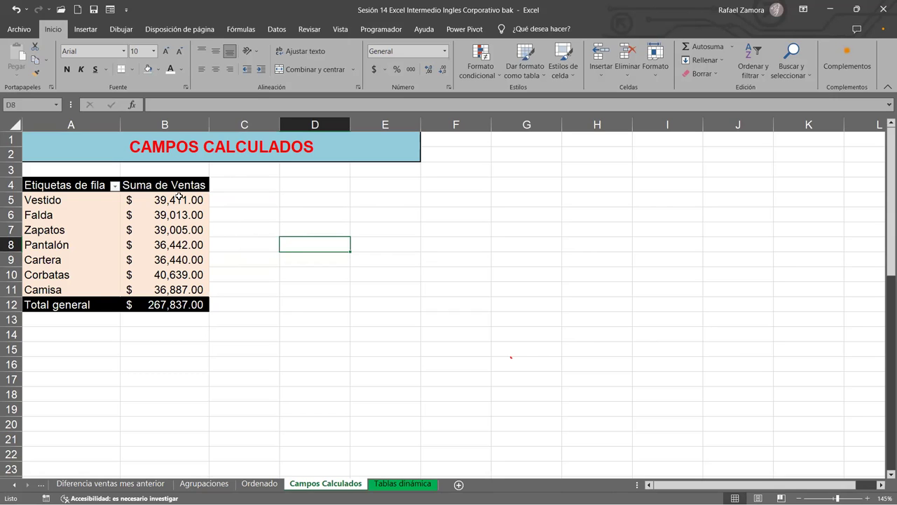
- Select the Falda sales cell B6 and open the Analizar tabla dinámica tools
{"action": "left_click", "coordinate": [190, 215]}
{"action": "mouse_move", "coordinate": [189, 215]}
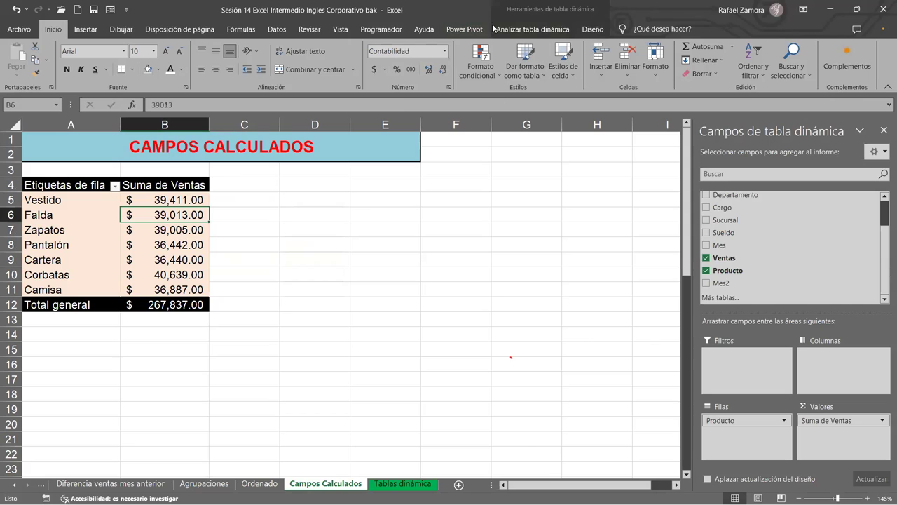
{"action": "left_click", "coordinate": [539, 35]}
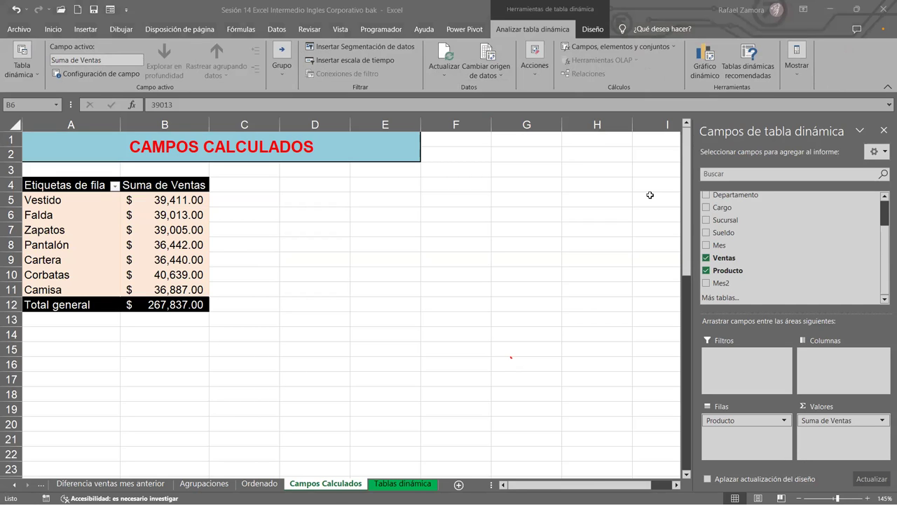
- Open the Insertar campo calculado dialog from Campos, elementos y conjuntos
{"action": "left_click", "coordinate": [591, 96]}
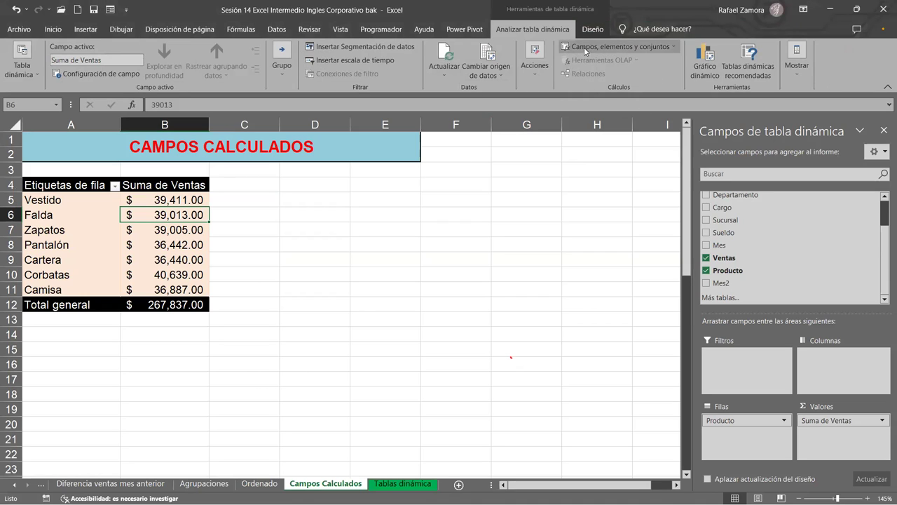
{"action": "left_click", "coordinate": [631, 49]}
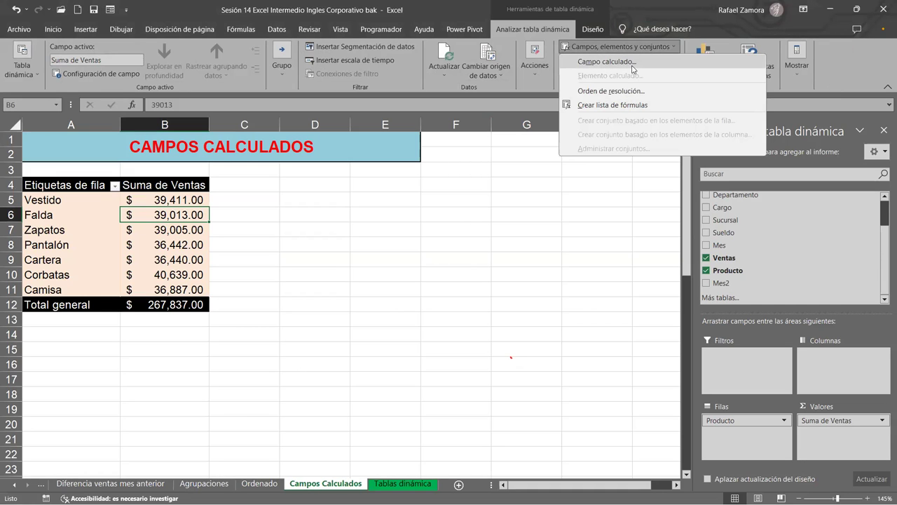
{"action": "left_click", "coordinate": [597, 61]}
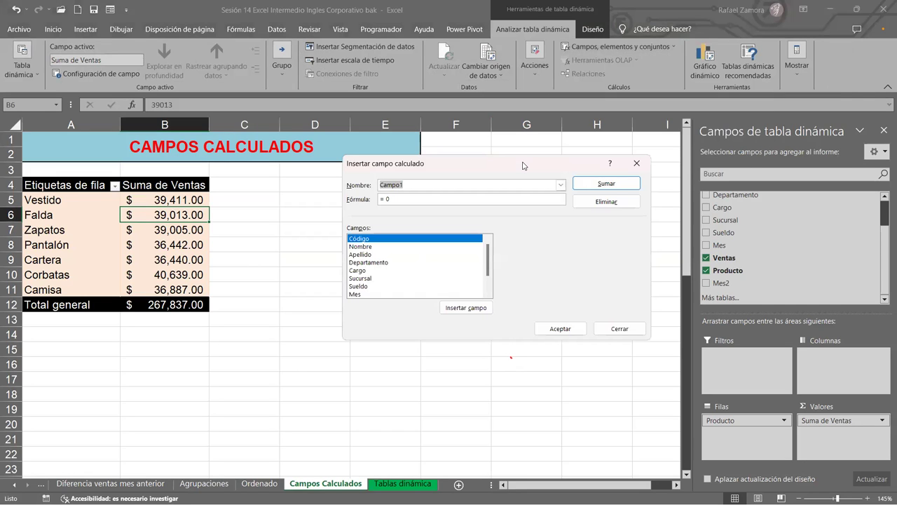
{"action": "left_click_drag", "start_coordinate": [522, 166], "coordinate": [552, 143]}
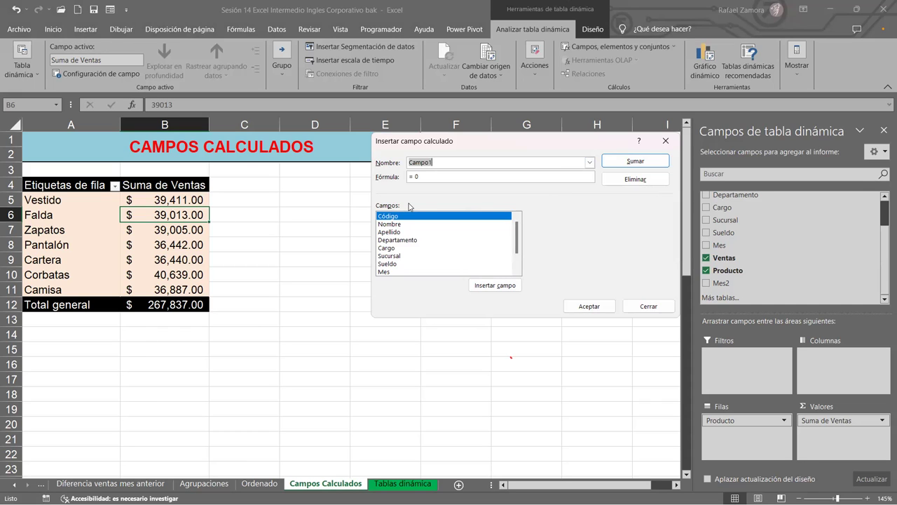
- Name the calculated field 'IVA' and delete the default 0 from its formula
{"action": "mouse_move", "coordinate": [519, 250]}
{"action": "left_mouse_down"}
{"action": "mouse_move", "coordinate": [516, 258]}
{"action": "mouse_move", "coordinate": [516, 235]}
{"action": "left_mouse_up"}
{"action": "key", "text": "End"}
{"action": "type", "text": "iva"}
{"action": "key", "text": "BackSpace"}
{"action": "key", "text": "BackSpace"}
{"action": "key", "text": "BackSpace"}
{"action": "type", "text": "IVA"}
{"action": "left_click", "coordinate": [415, 177]}
{"action": "key", "text": "BackSpace"}
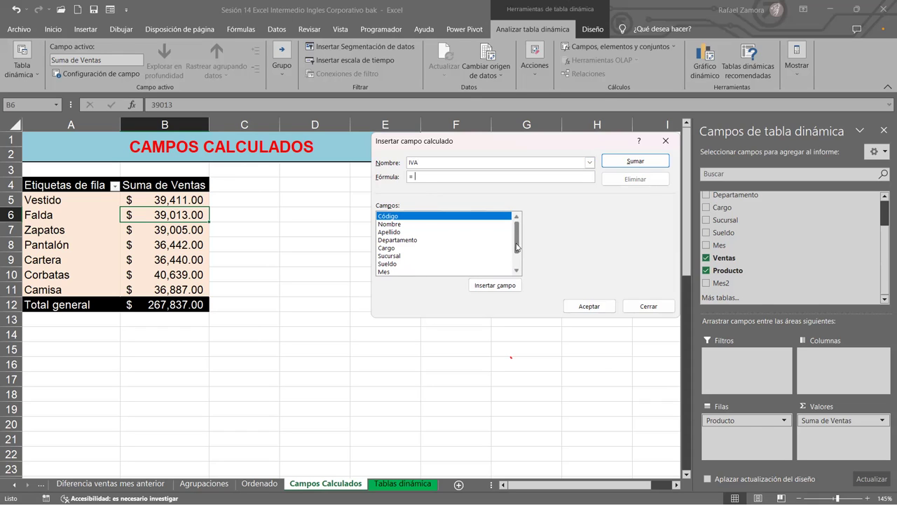
- Define the IVA field as =Ventas*13% and add it, showing Suma de IVA beside Suma de Ventas
{"action": "scroll", "coordinate": [518, 244], "scroll_direction": "down", "scroll_amount": 1}
{"action": "left_click", "coordinate": [390, 256]}
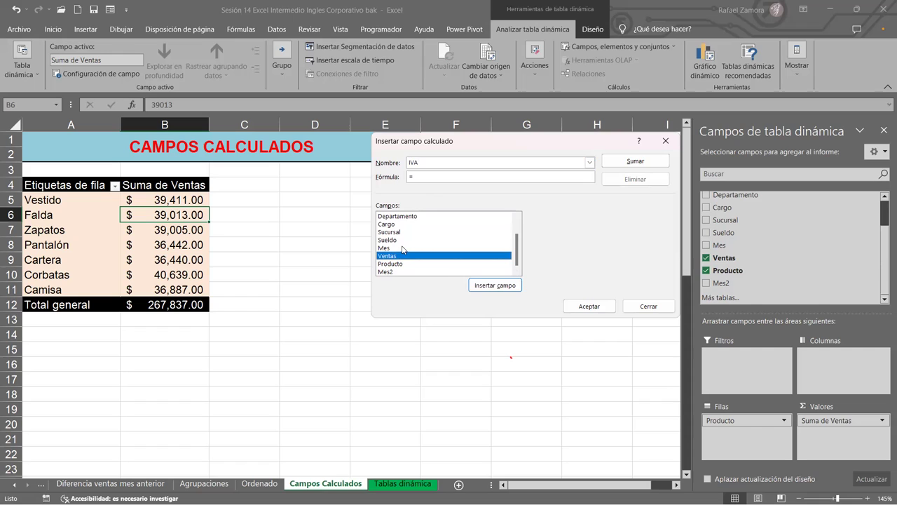
{"action": "left_click", "coordinate": [502, 287]}
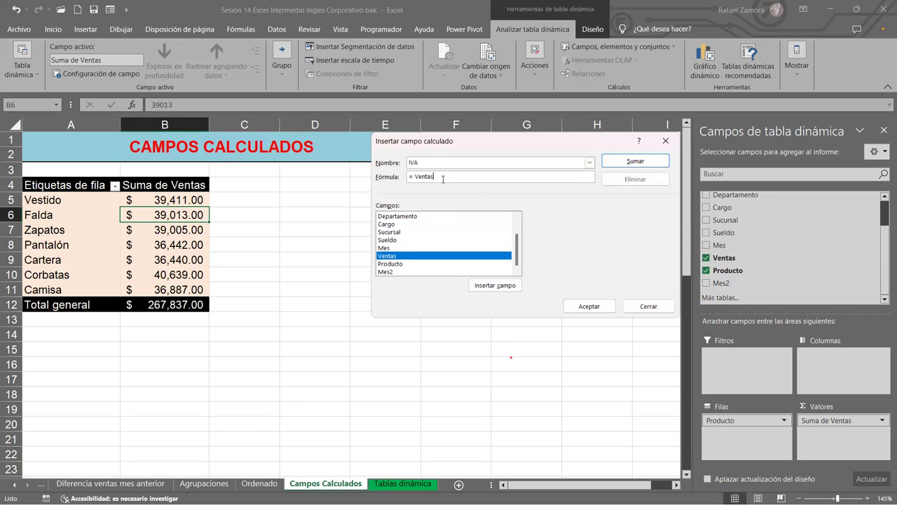
{"action": "type", "text": "*"}
{"action": "type", "text": "13"}
{"action": "type", "text": "%"}
{"action": "left_click", "coordinate": [634, 161]}
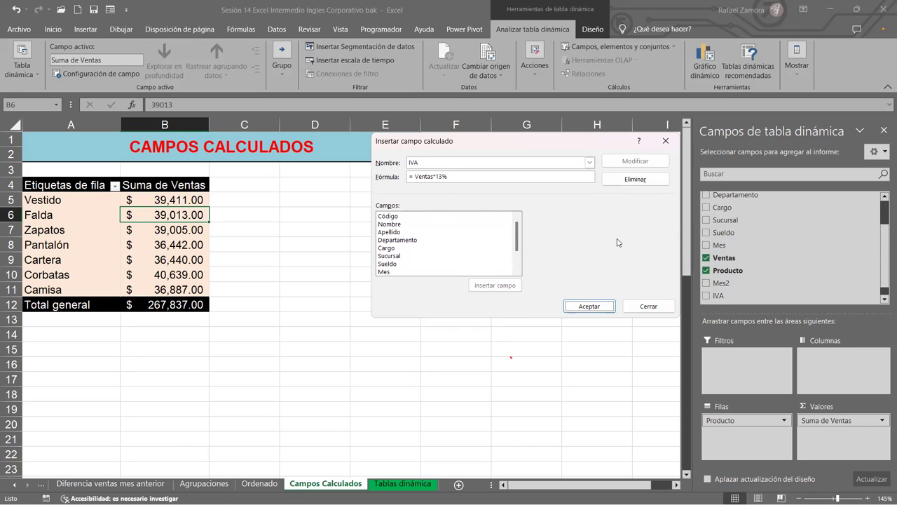
{"action": "left_click", "coordinate": [588, 306]}
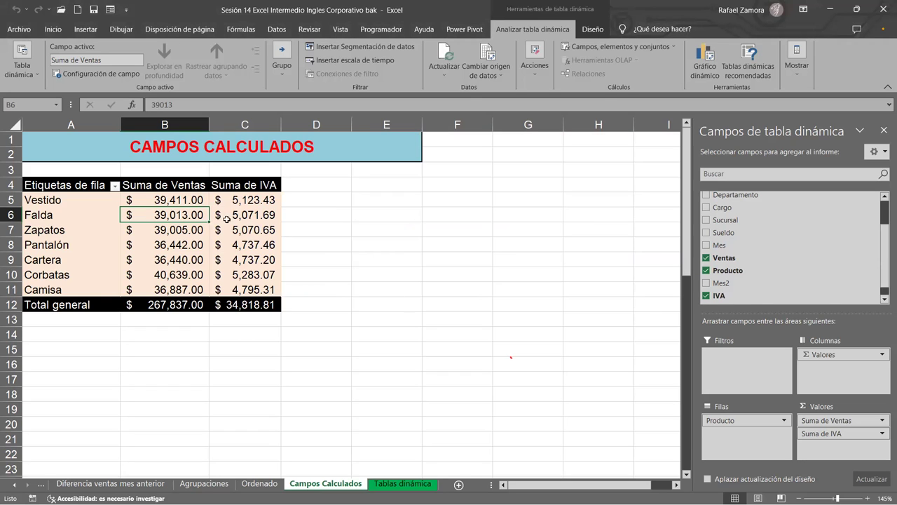
{"action": "left_click", "coordinate": [269, 200]}
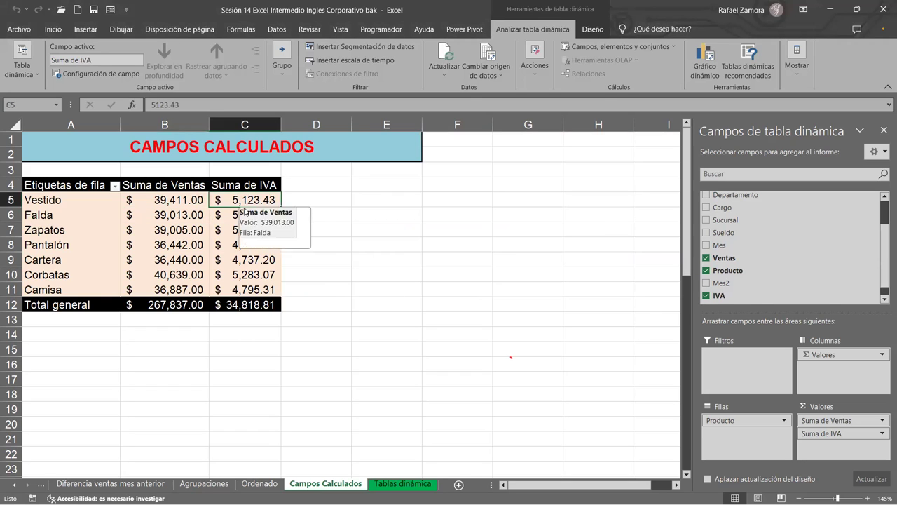
{"action": "left_click_drag", "start_coordinate": [253, 203], "coordinate": [248, 283]}
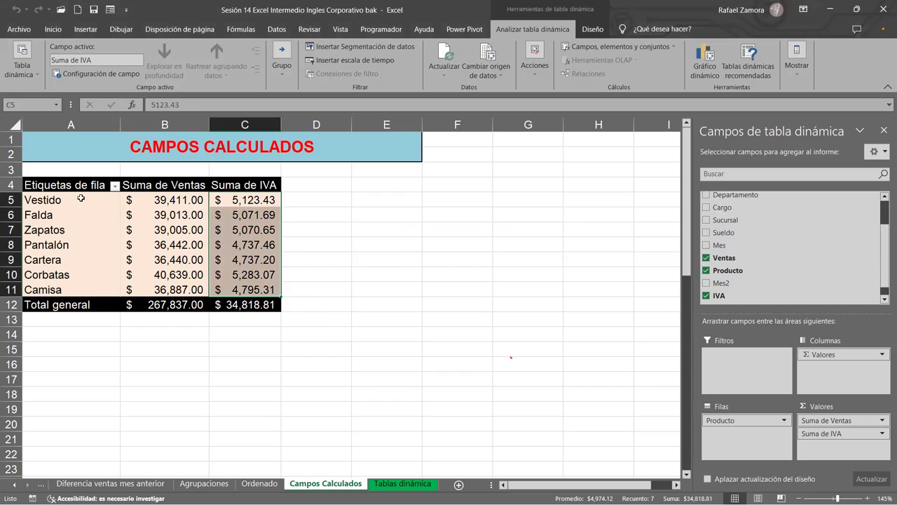
{"action": "left_click_drag", "start_coordinate": [80, 199], "coordinate": [77, 289]}
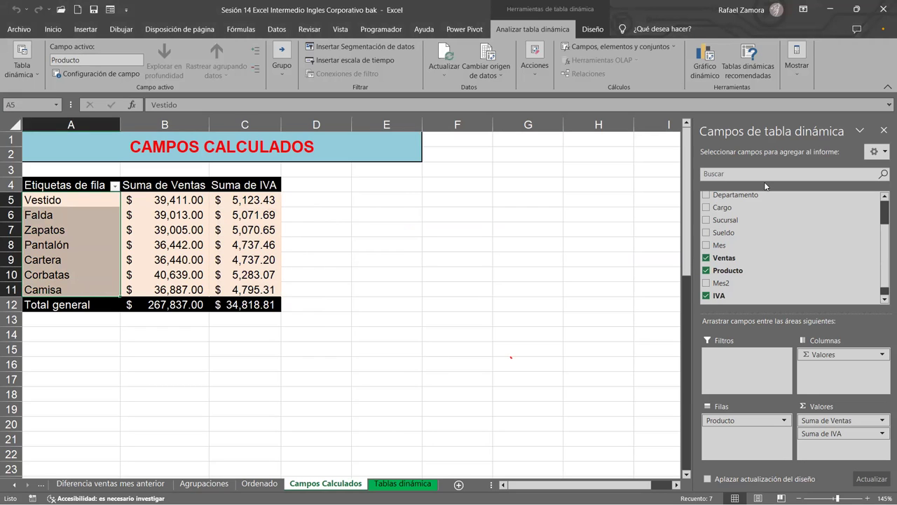
{"action": "scroll", "coordinate": [780, 237], "scroll_direction": "down", "scroll_amount": 1}
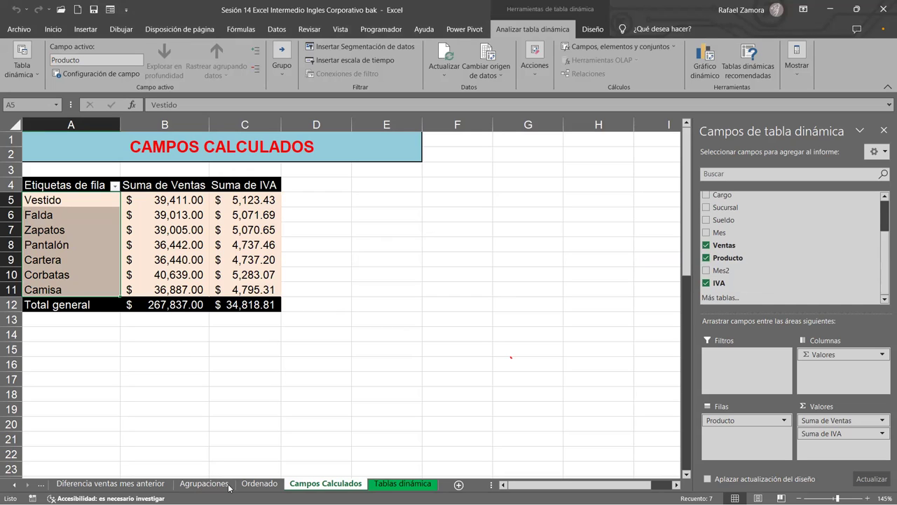
{"action": "left_click", "coordinate": [272, 241]}
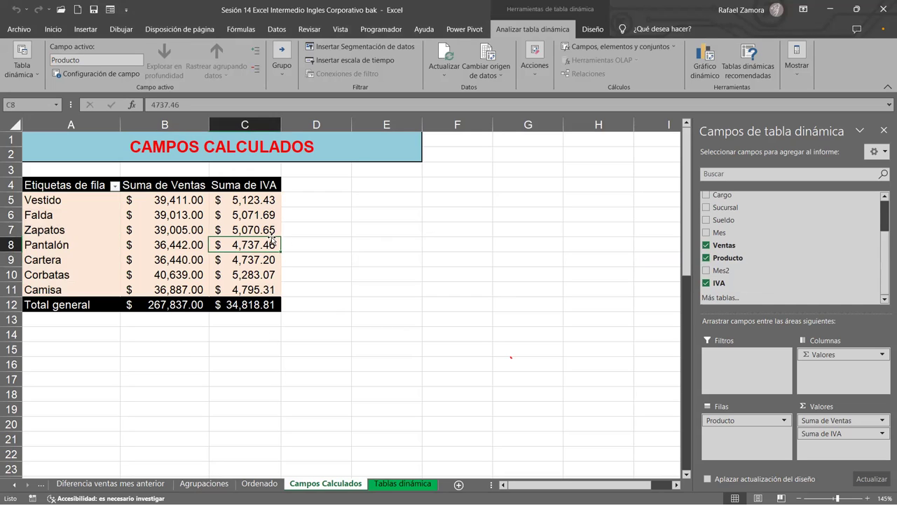
{"action": "left_click", "coordinate": [246, 214]}
{"action": "mouse_move", "coordinate": [245, 214]}
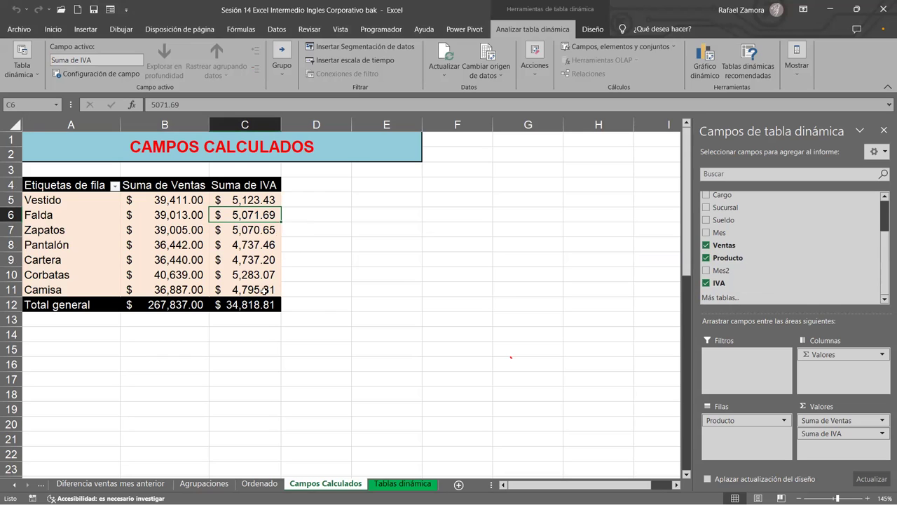
- Name the new calculated field IVA and clear the default 0 from its formula
{"action": "mouse_move", "coordinate": [247, 255]}
{"action": "mouse_move", "coordinate": [258, 272]}
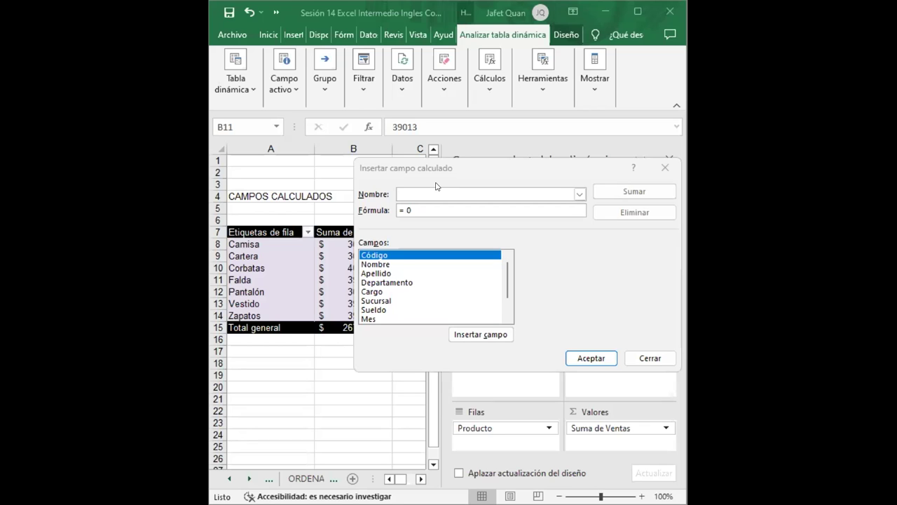
{"action": "left_click", "coordinate": [435, 186]}
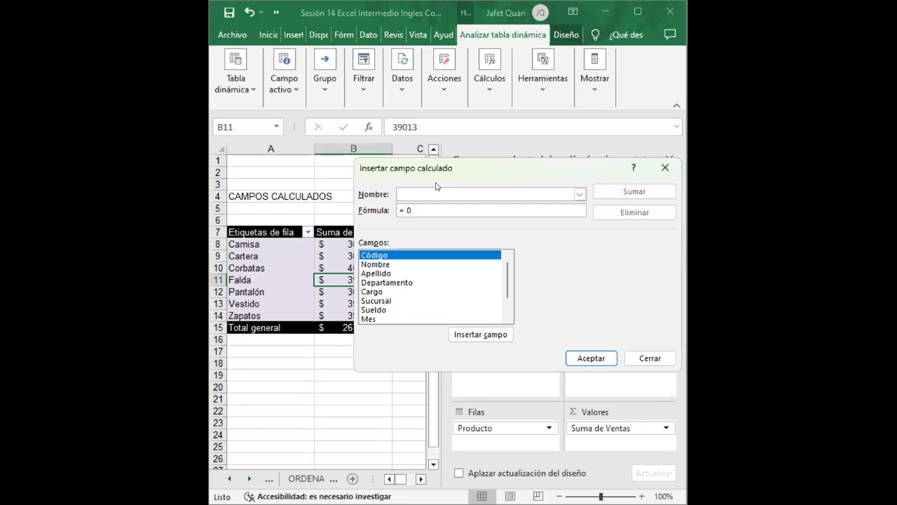
{"action": "type", "text": "IVA"}
{"action": "left_click", "coordinate": [430, 209]}
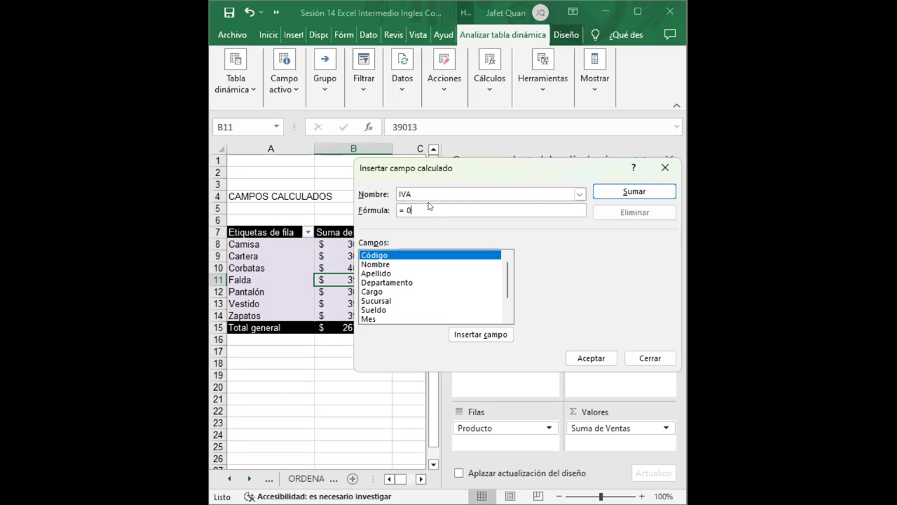
{"action": "key", "text": "BackSpace"}
{"action": "left_click_drag", "start_coordinate": [439, 171], "coordinate": [378, 163]}
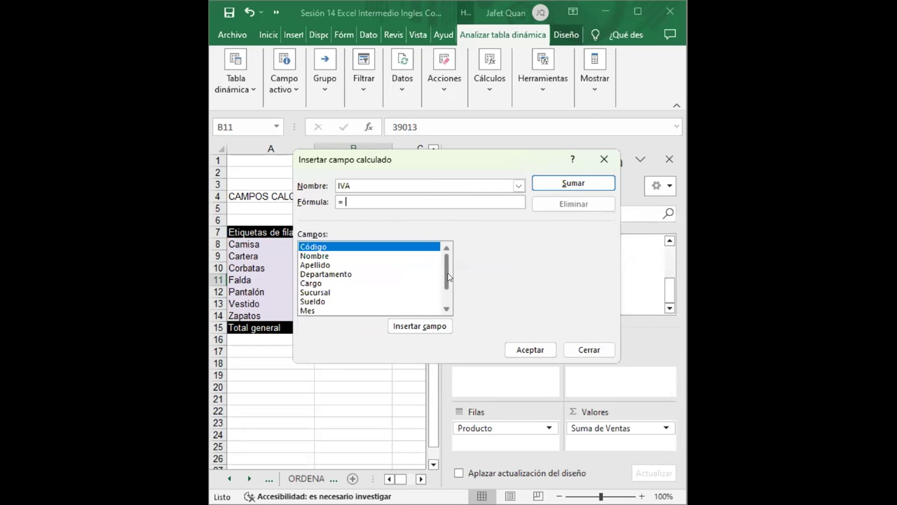
- Build the IVA formula =Ventas*13%, add the field, and show Suma de IVA in the pivot
{"action": "scroll", "coordinate": [448, 285], "scroll_direction": "down", "scroll_amount": 1}
{"action": "scroll", "coordinate": [448, 285], "scroll_direction": "down", "scroll_amount": 1}
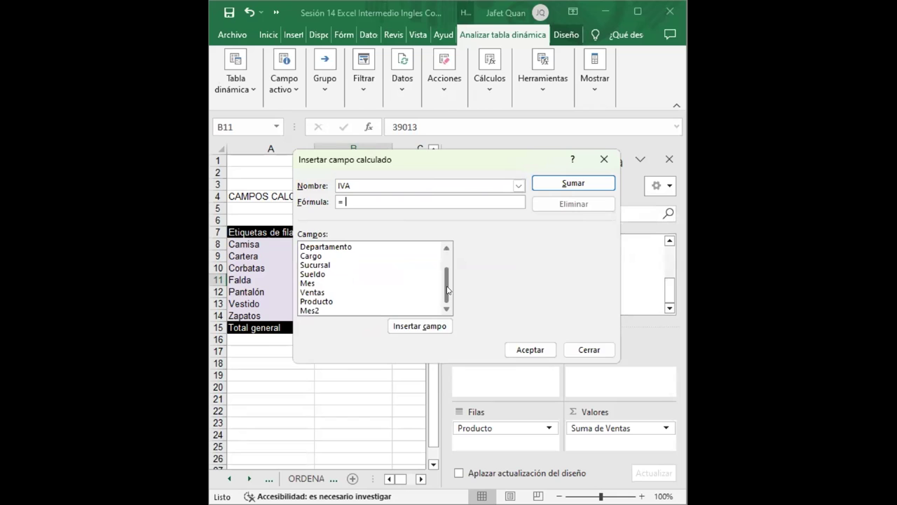
{"action": "left_click", "coordinate": [314, 289]}
{"action": "left_click", "coordinate": [413, 328]}
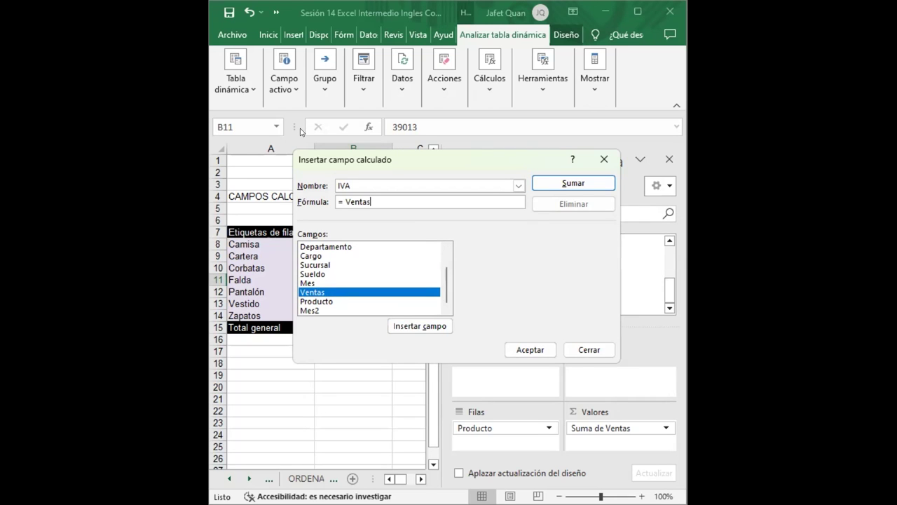
{"action": "left_click_drag", "start_coordinate": [396, 159], "coordinate": [355, 184]}
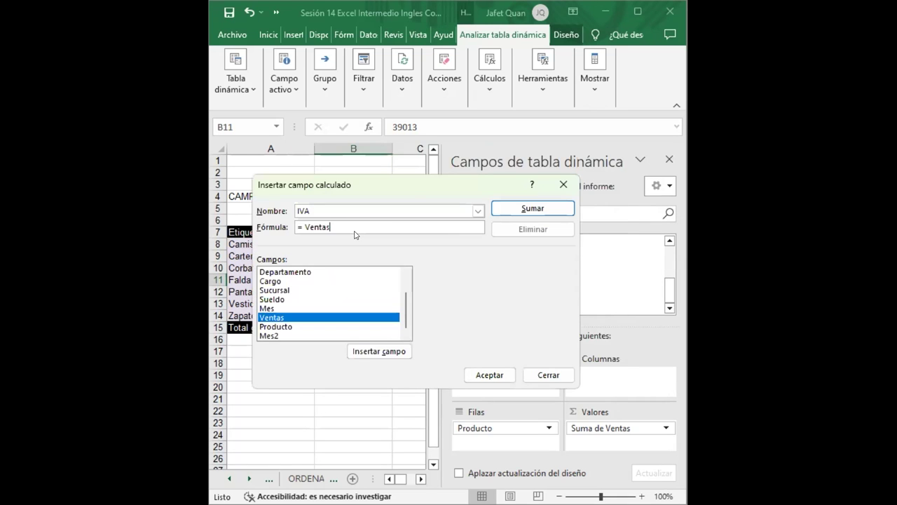
{"action": "type", "text": "*"}
{"action": "type", "text": "13"}
{"action": "type", "text": "%"}
{"action": "left_click", "coordinate": [495, 208]}
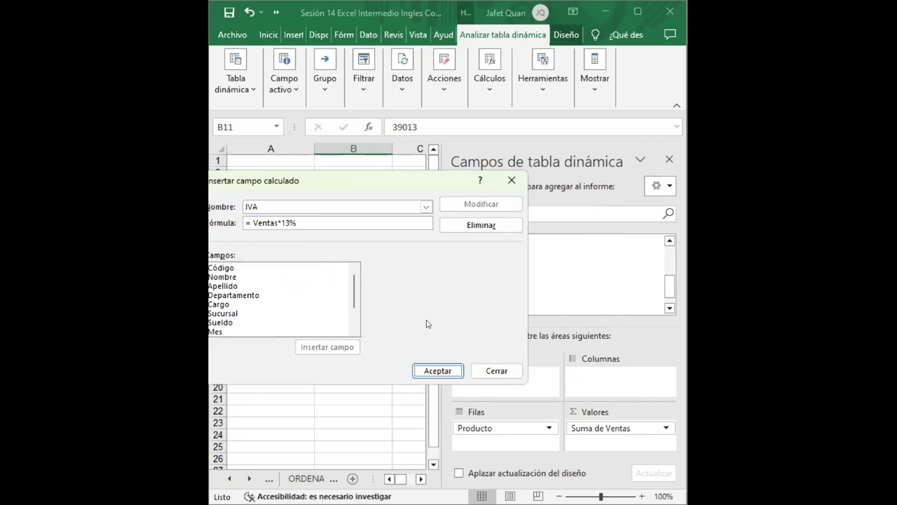
{"action": "left_click", "coordinate": [431, 370]}
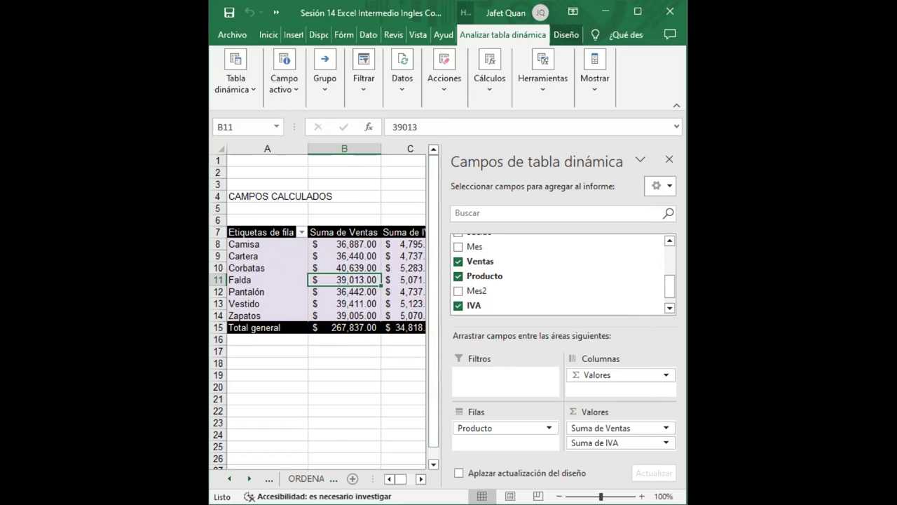
{"action": "left_click", "coordinate": [472, 386]}
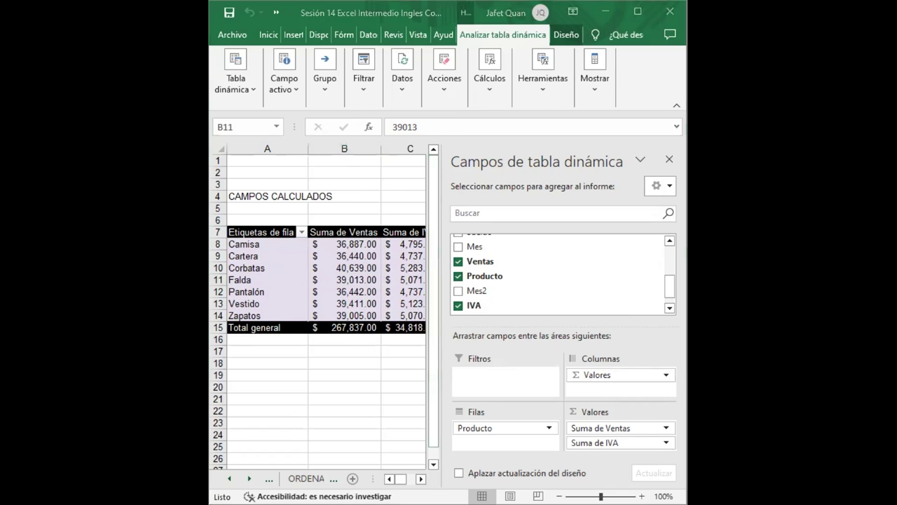
{"action": "left_click", "coordinate": [419, 479]}
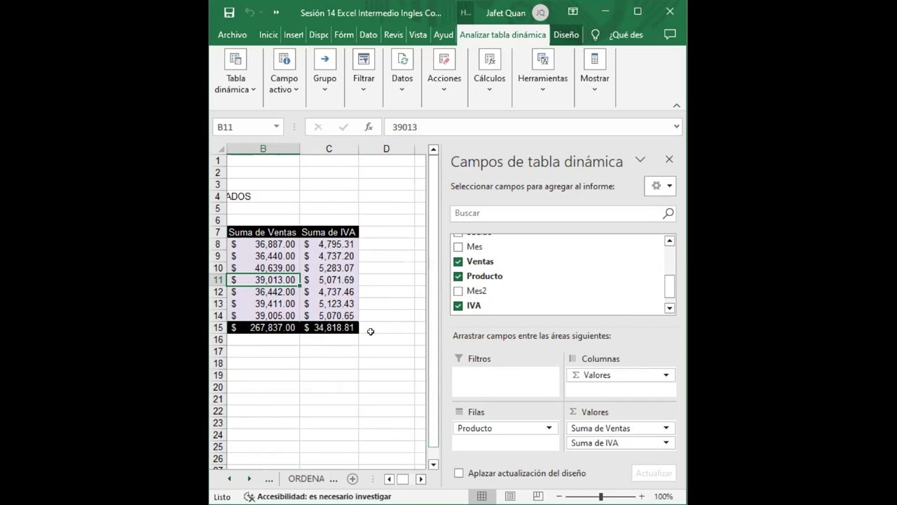
{"action": "left_click", "coordinate": [228, 481]}
- Open the pivot's Cálculos menu and its Campos, elementos y conjuntos options
{"action": "left_click", "coordinate": [490, 64]}
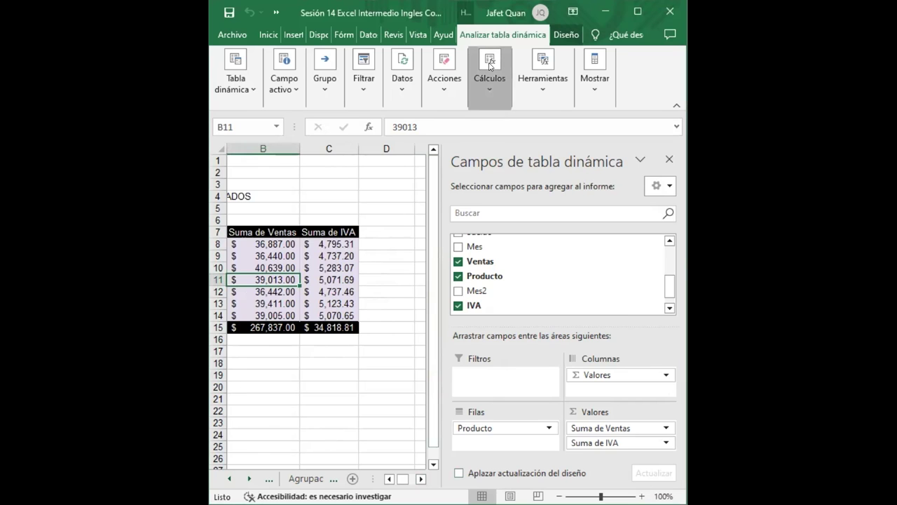
{"action": "left_click", "coordinate": [512, 149]}
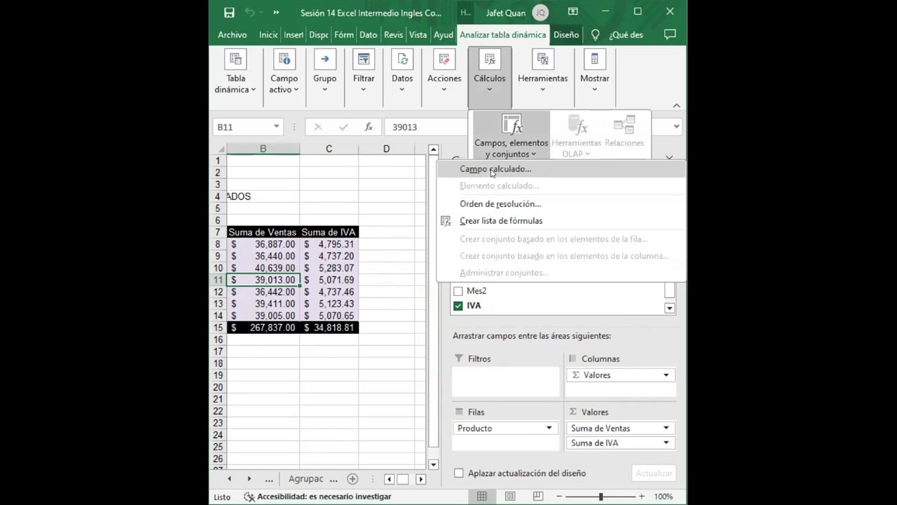
- Create a calculated field named TOTAL with formula =Ventas+IVA and add it
{"action": "left_click", "coordinate": [493, 171]}
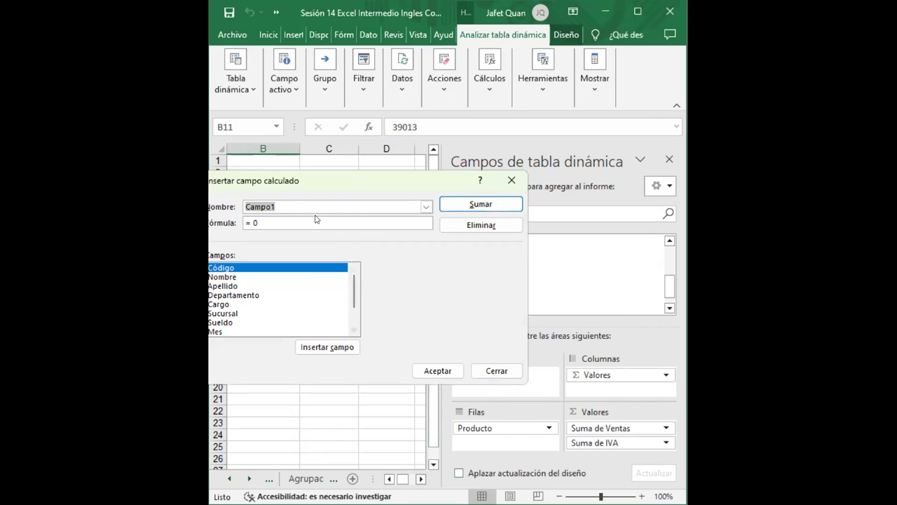
{"action": "type", "text": "T"}
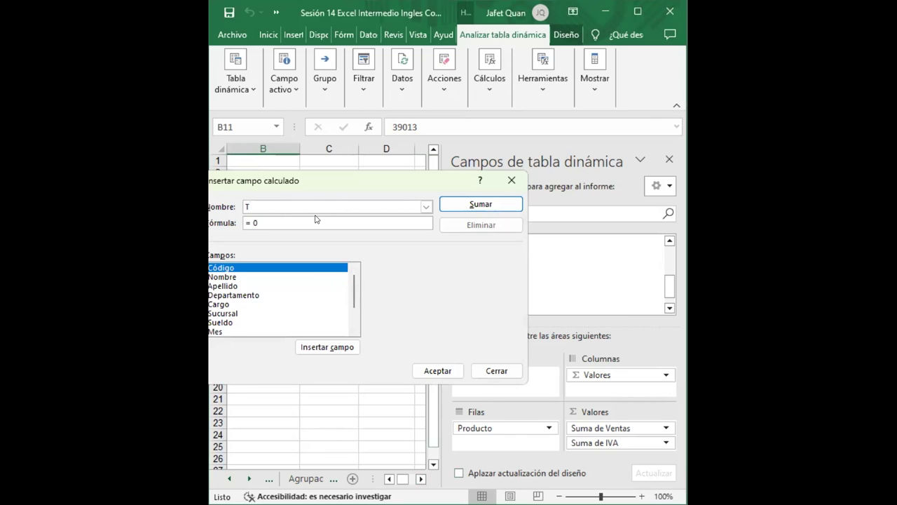
{"action": "type", "text": "OTAL"}
{"action": "key", "text": "BackSpace"}
{"action": "left_click", "coordinate": [352, 332]}
{"action": "left_click", "coordinate": [352, 332]}
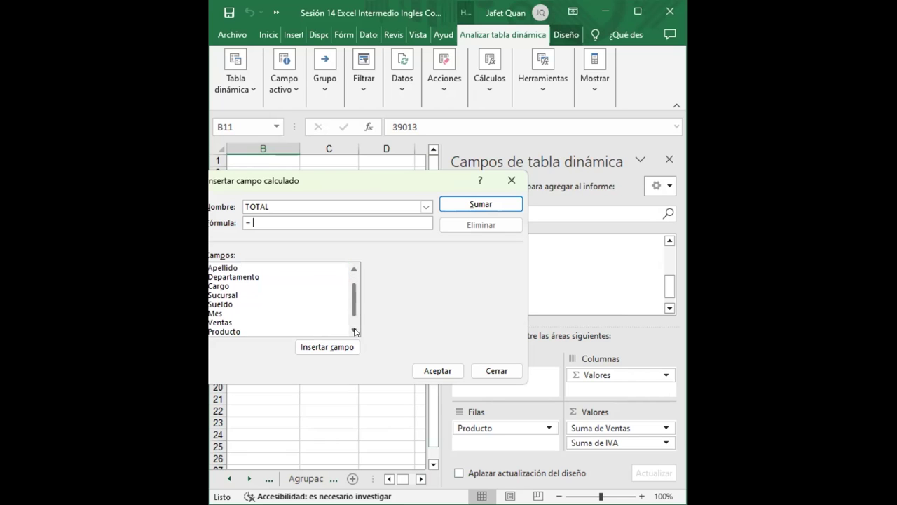
{"action": "left_click", "coordinate": [227, 321]}
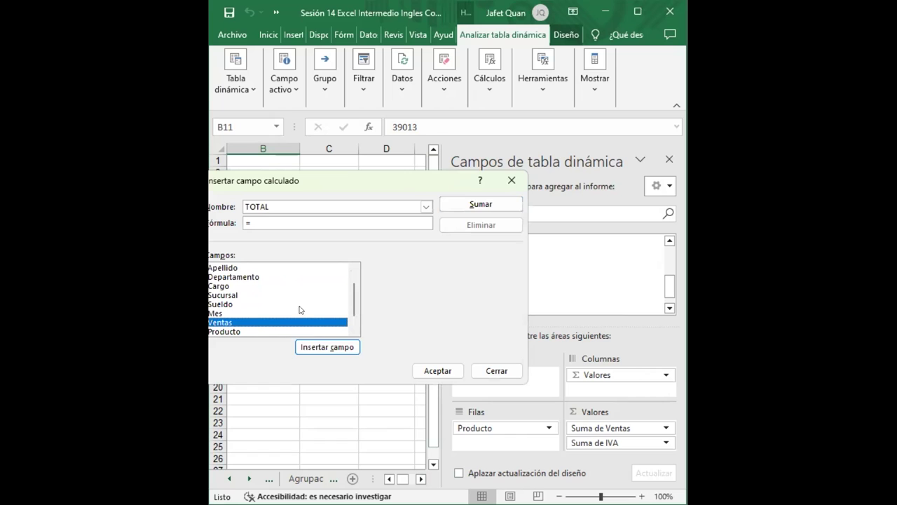
{"action": "left_click", "coordinate": [317, 346]}
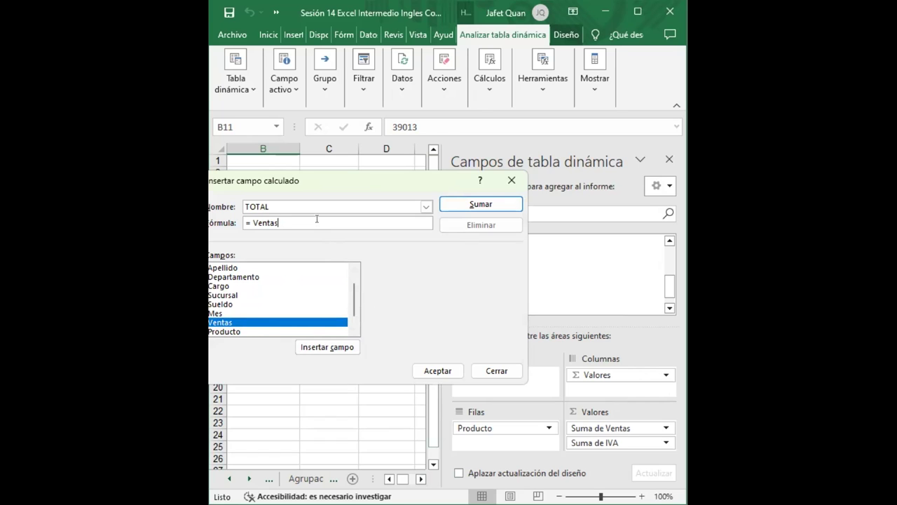
{"action": "type", "text": "+"}
{"action": "scroll", "coordinate": [256, 302], "scroll_direction": "down", "scroll_amount": 1}
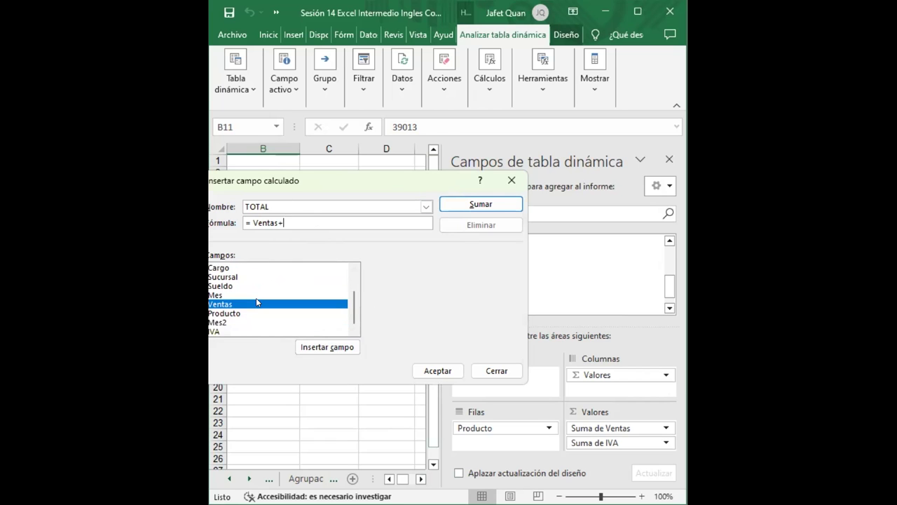
{"action": "left_click", "coordinate": [212, 331]}
{"action": "left_click", "coordinate": [313, 349]}
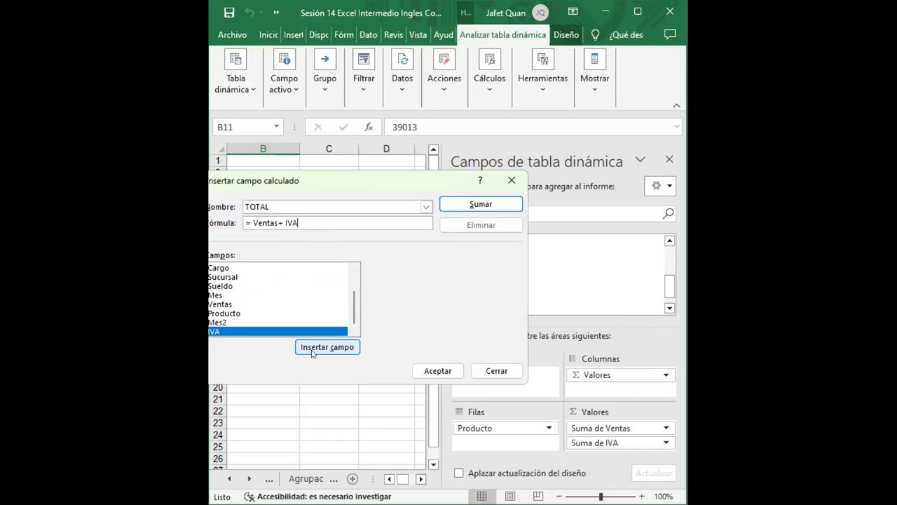
{"action": "left_click", "coordinate": [481, 204]}
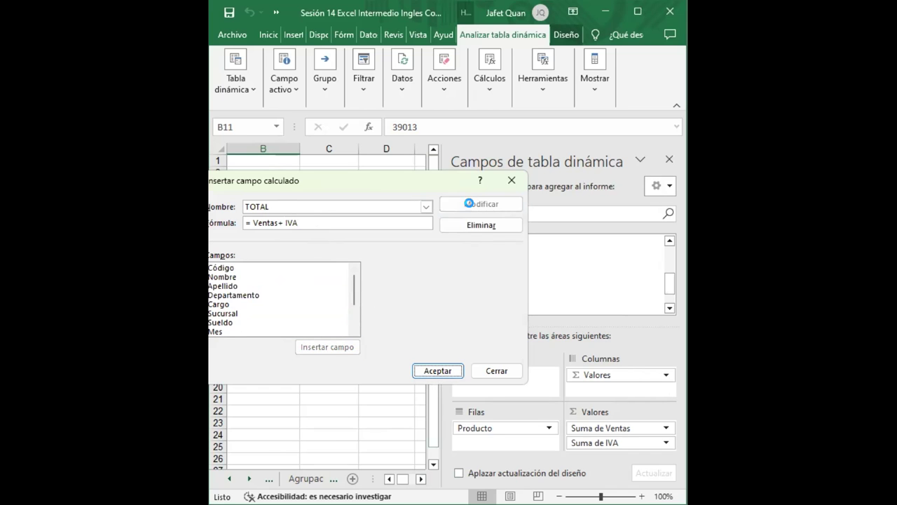
- Confirm the TOTAL field so Suma de TOTAL shows, totalling $302,655.81, and maximize Excel
{"action": "left_click", "coordinate": [426, 368]}
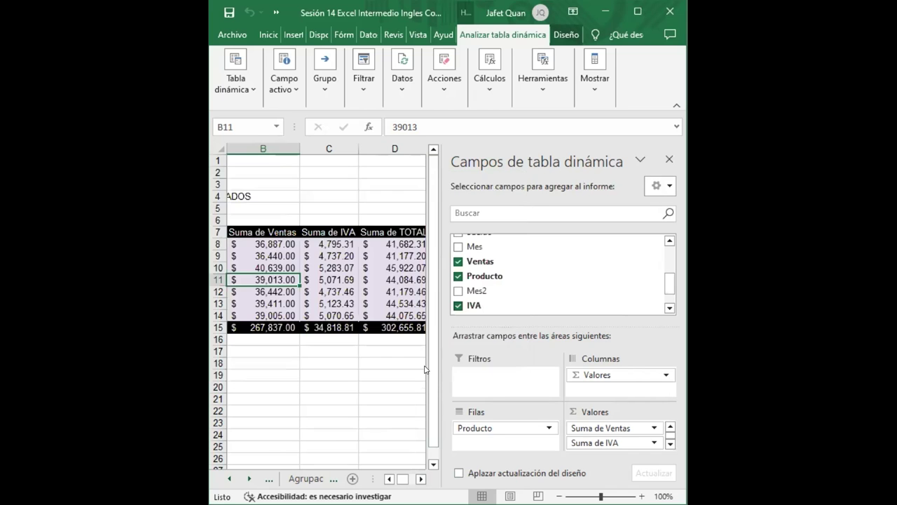
{"action": "scroll", "coordinate": [385, 290], "scroll_direction": "down", "scroll_amount": 1}
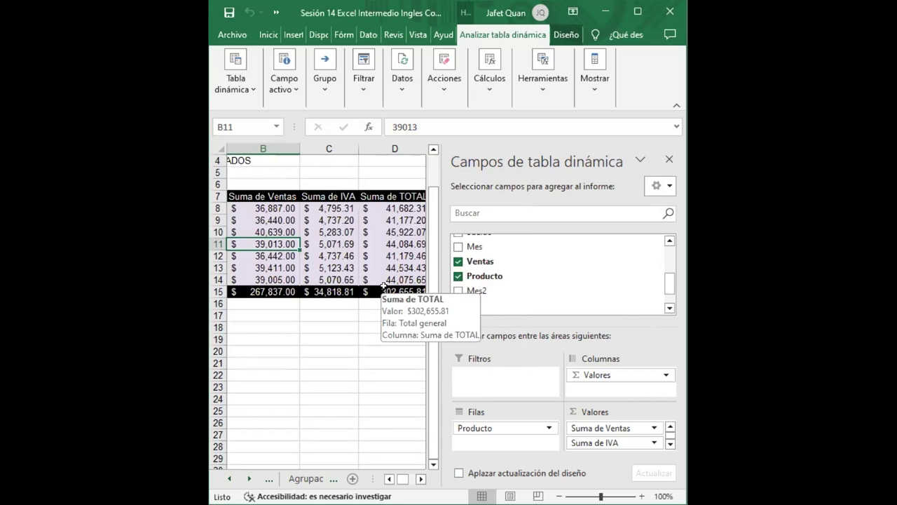
{"action": "left_click", "coordinate": [421, 478]}
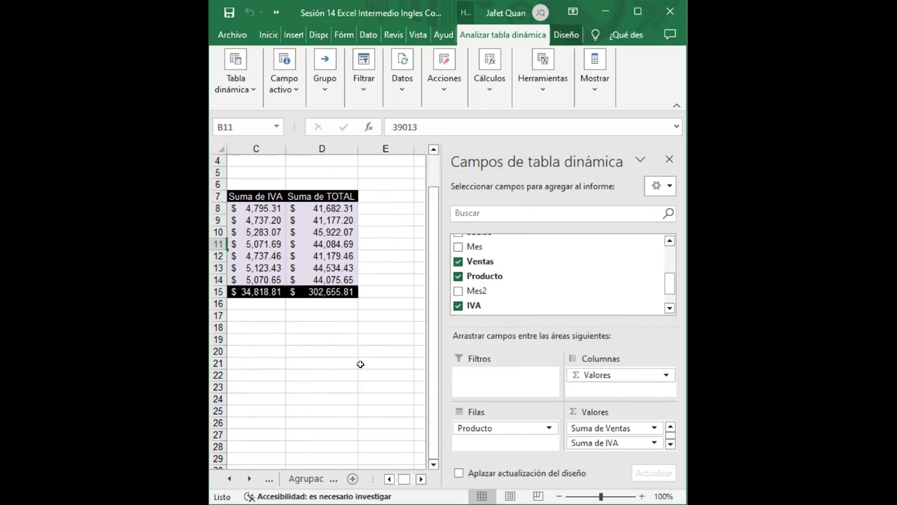
{"action": "left_click", "coordinate": [637, 12]}
{"action": "left_click_drag", "start_coordinate": [499, 465], "coordinate": [489, 465]}
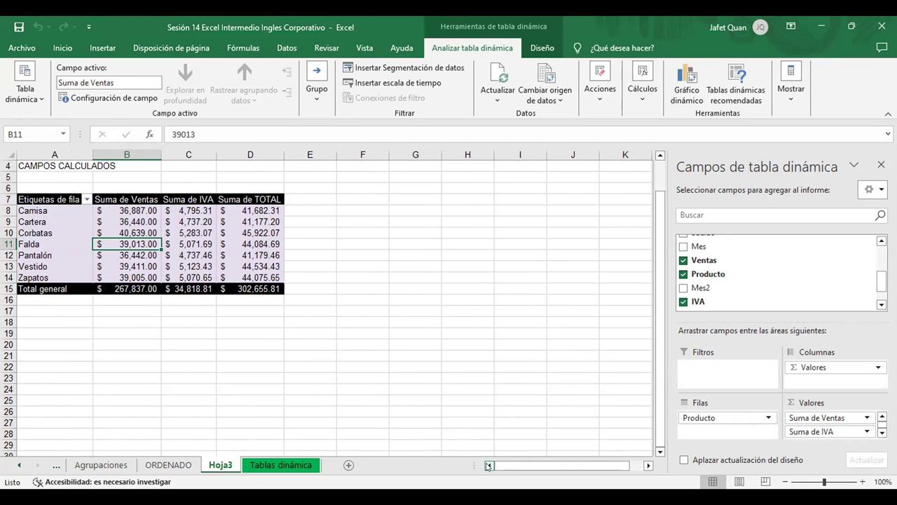
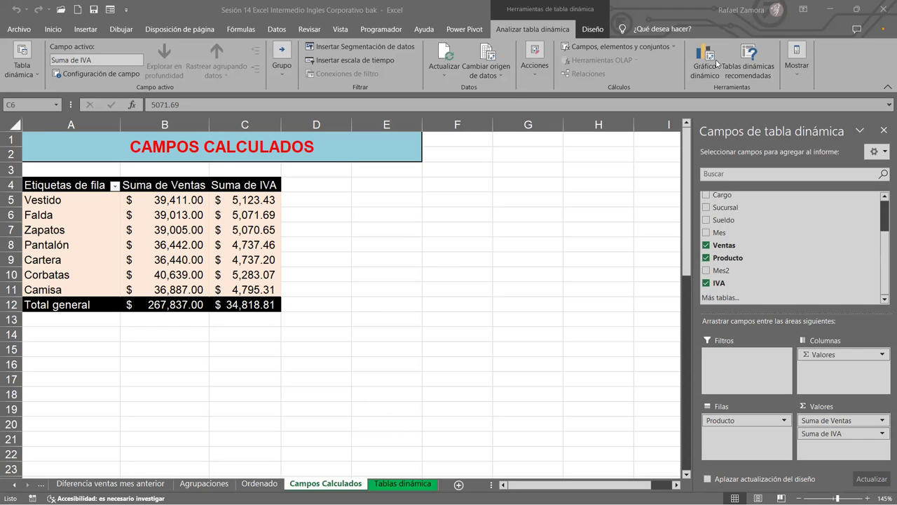
- Rename the pivot's 'Suma de IVA' header to 'IVA' by deleting the 'Suma de ' prefix
{"action": "left_click", "coordinate": [259, 210]}
{"action": "left_click", "coordinate": [260, 200]}
{"action": "left_click", "coordinate": [246, 184]}
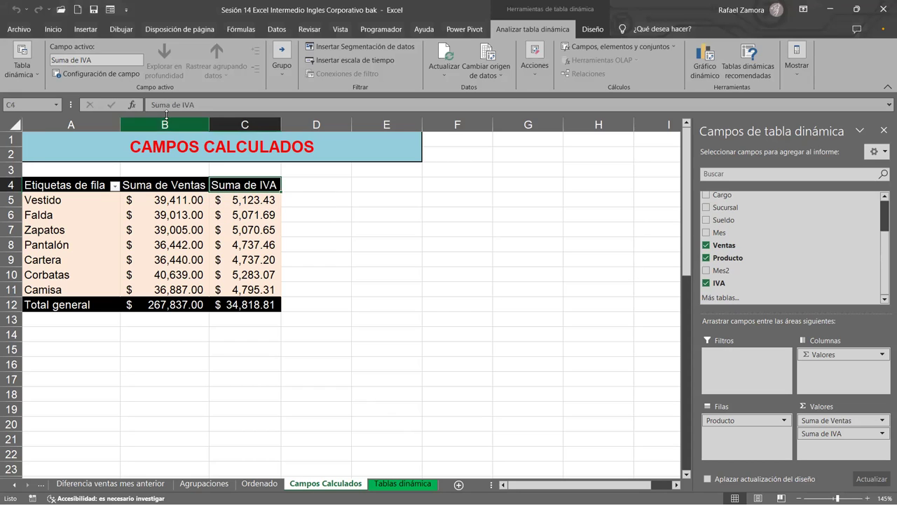
{"action": "left_click_drag", "start_coordinate": [180, 104], "coordinate": [108, 102]}
{"action": "key", "text": "BackSpace"}
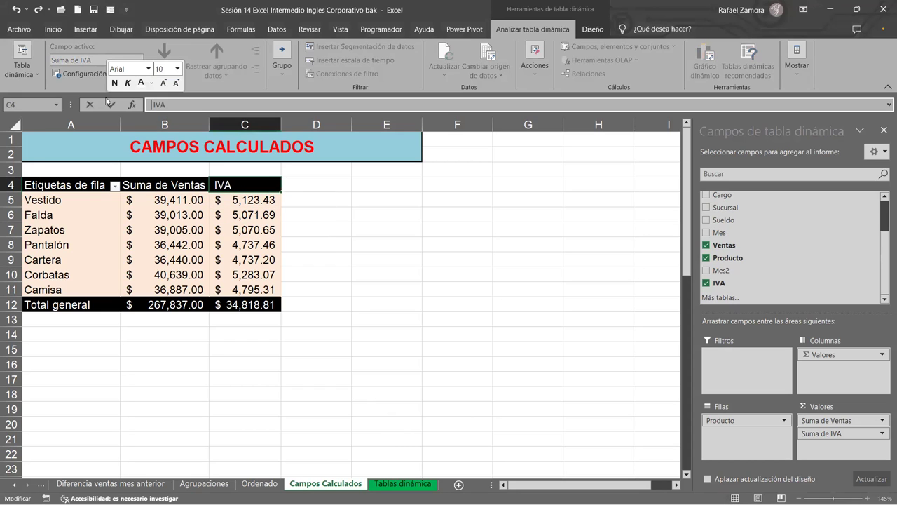
{"action": "left_click", "coordinate": [110, 105]}
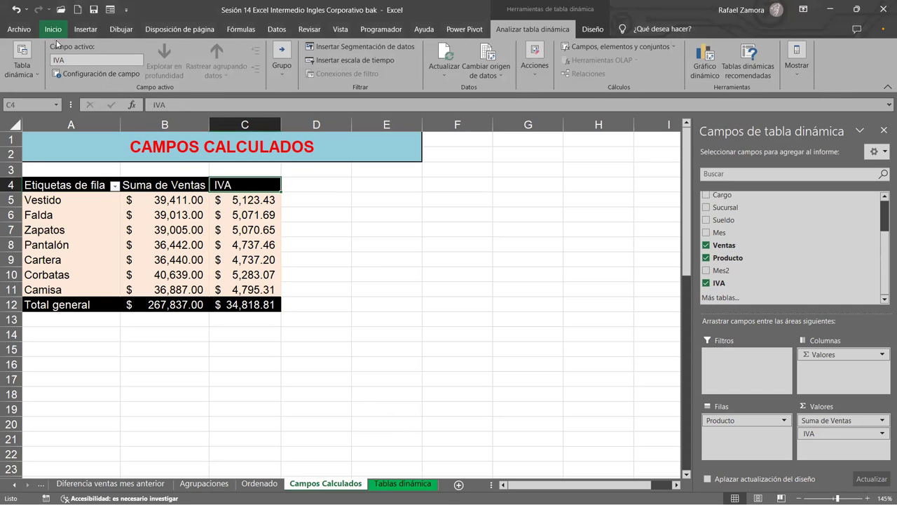
- Center the IVA header text using the Inicio alignment options
{"action": "left_click", "coordinate": [53, 28]}
{"action": "left_click", "coordinate": [215, 70]}
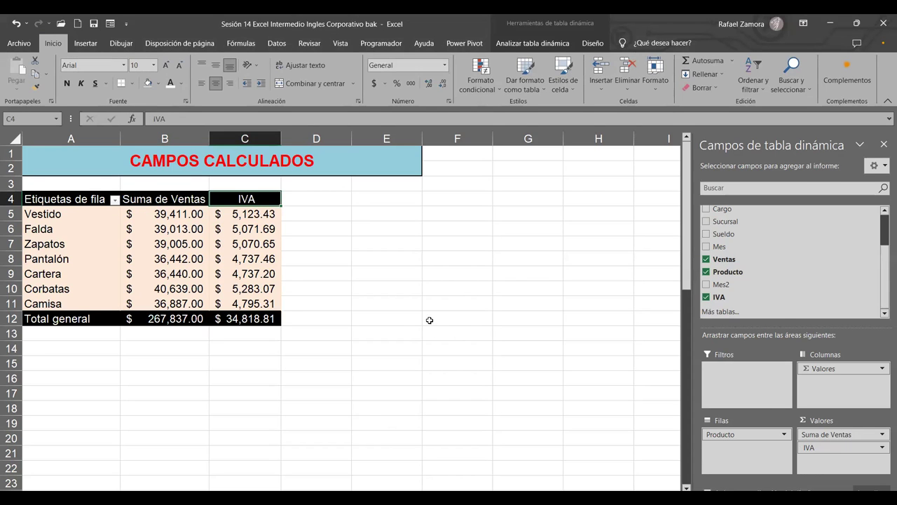
{"action": "left_click", "coordinate": [428, 318]}
{"action": "left_click", "coordinate": [255, 241]}
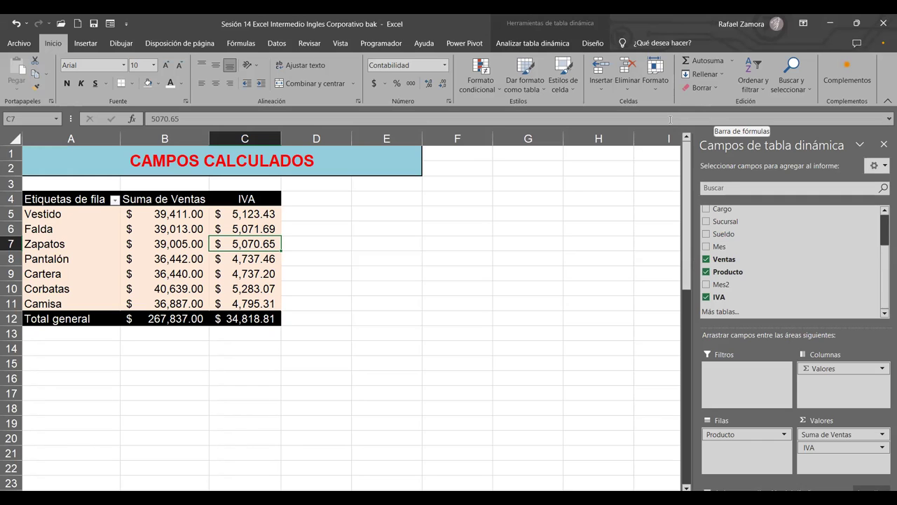
- Start a new calculated field from Campos, elementos y conjuntos and name it TOTAL
{"action": "left_click", "coordinate": [533, 43]}
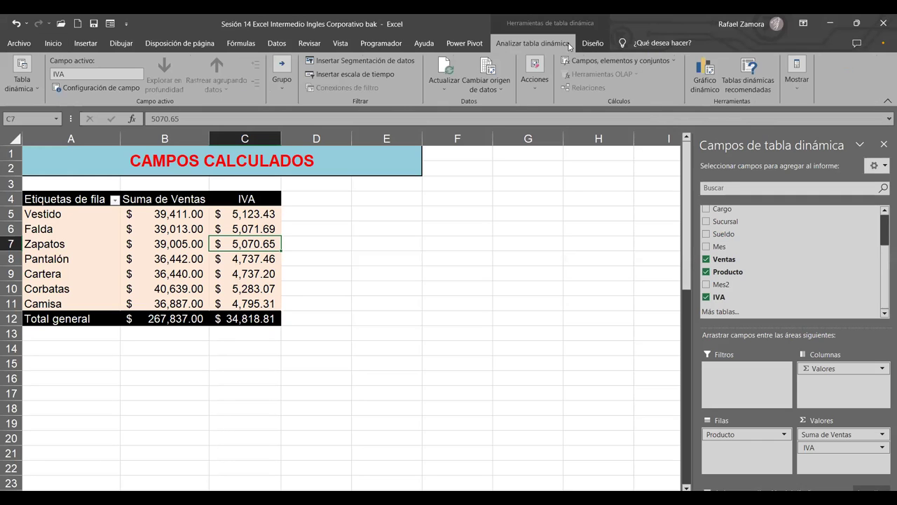
{"action": "left_click", "coordinate": [619, 61]}
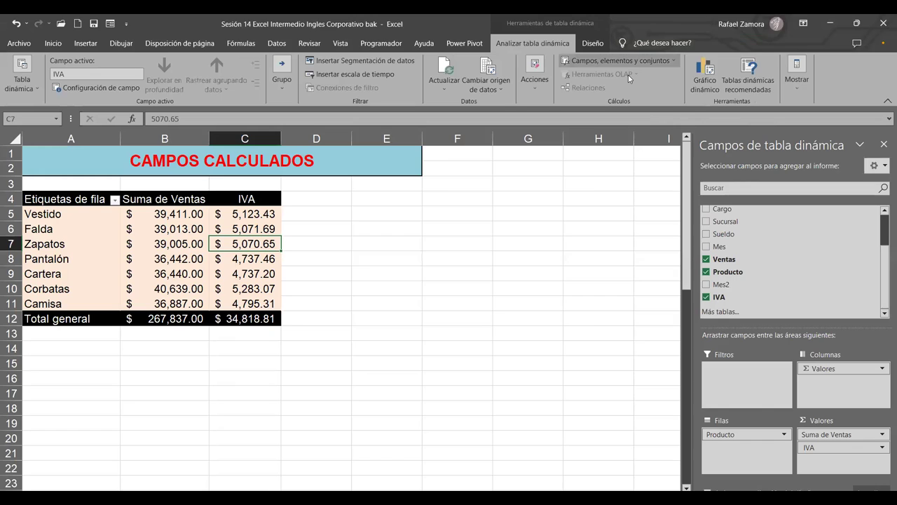
{"action": "left_click", "coordinate": [608, 75]}
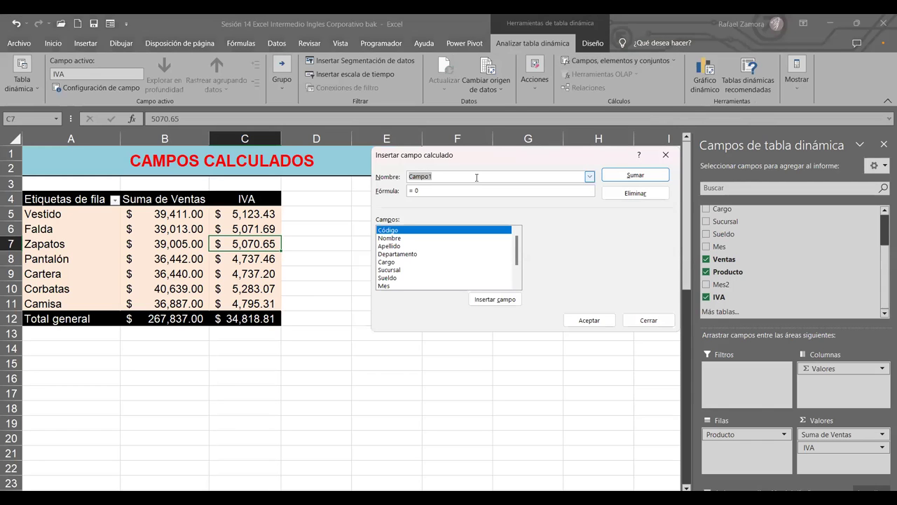
{"action": "type", "text": "to"}
{"action": "key", "text": "BackSpace"}
{"action": "key", "text": "BackSpace"}
{"action": "type", "text": "TOTAL"}
- Set the TOTAL formula to =Ventas+IVA, add it, and close the dialog
{"action": "left_click", "coordinate": [457, 191]}
{"action": "key", "text": "BackSpace"}
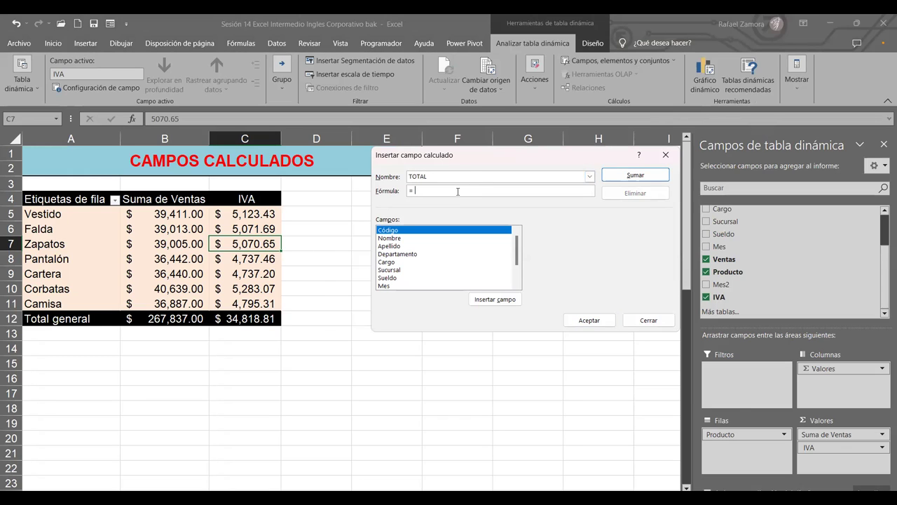
{"action": "left_click", "coordinate": [518, 274]}
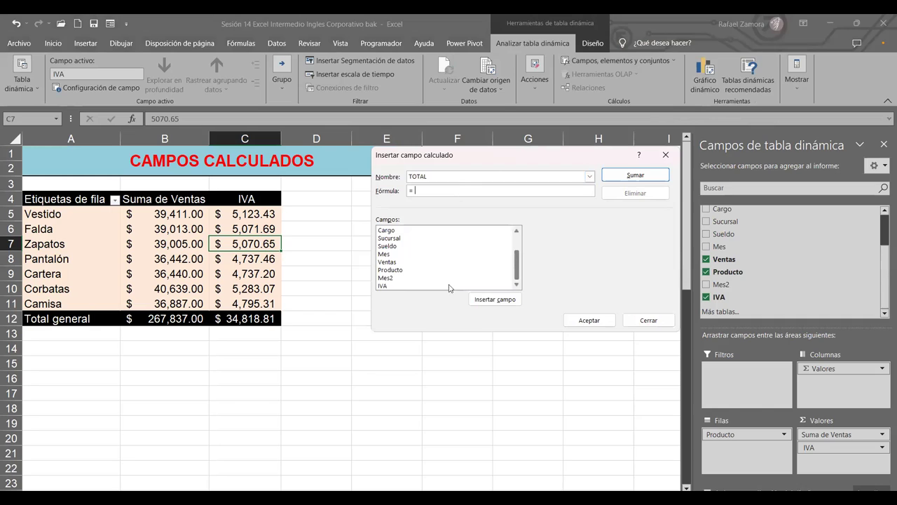
{"action": "left_click", "coordinate": [392, 263]}
{"action": "left_click", "coordinate": [509, 302]}
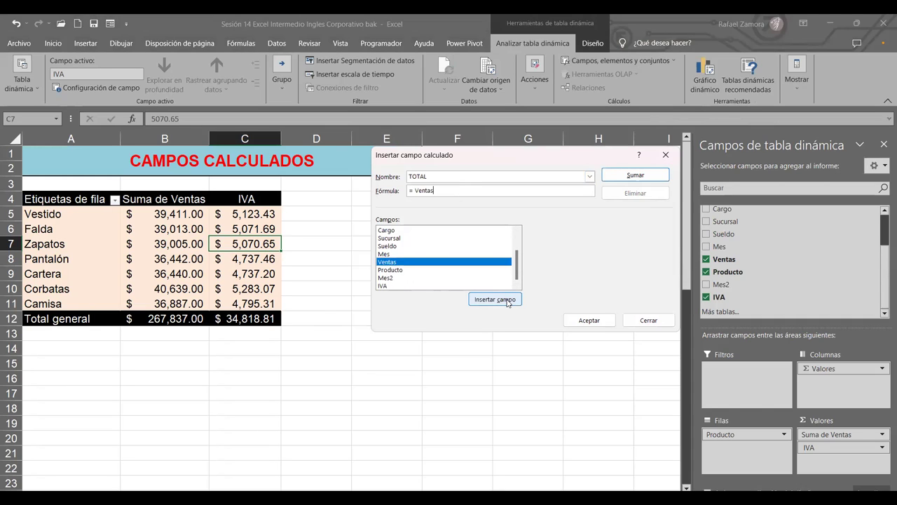
{"action": "type", "text": "+"}
{"action": "left_click", "coordinate": [405, 286]}
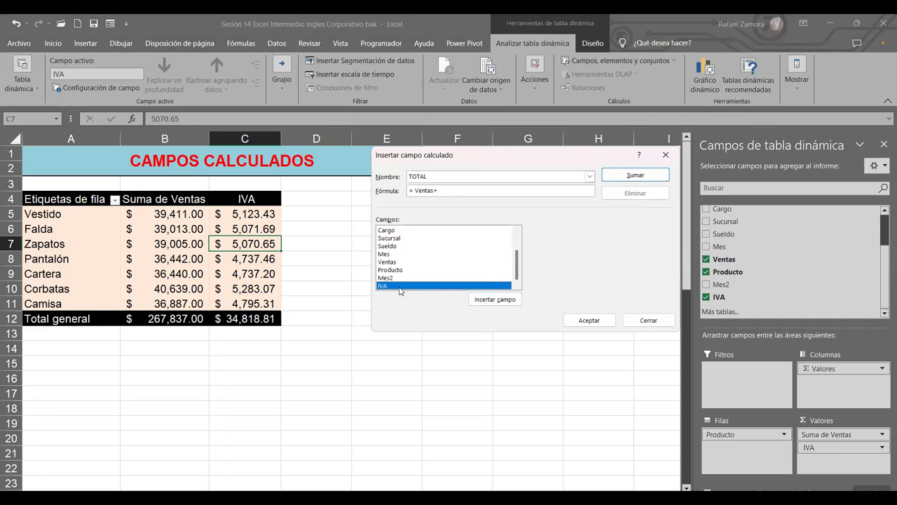
{"action": "left_click", "coordinate": [502, 301]}
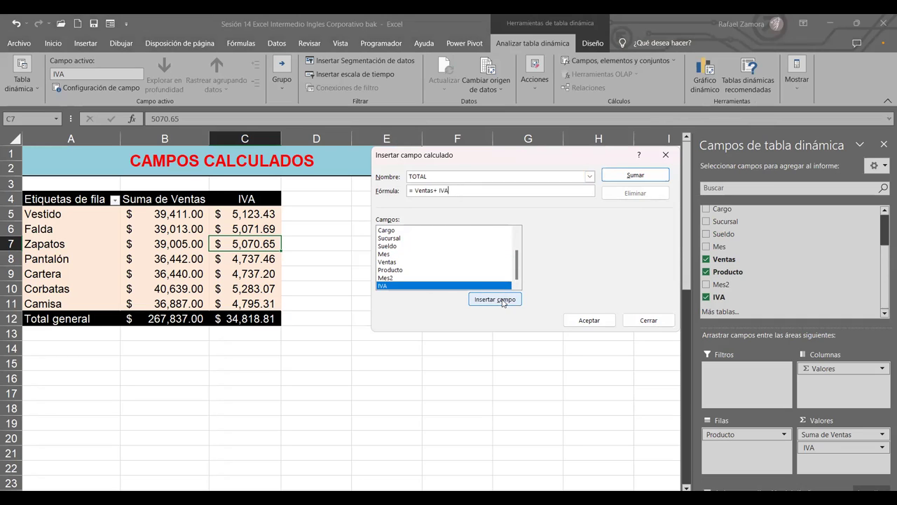
{"action": "left_click", "coordinate": [642, 175]}
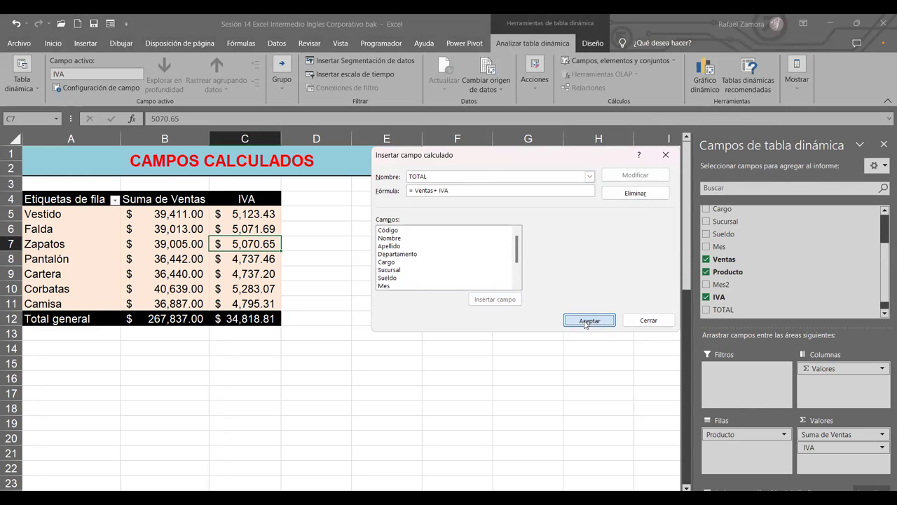
{"action": "left_click", "coordinate": [587, 321]}
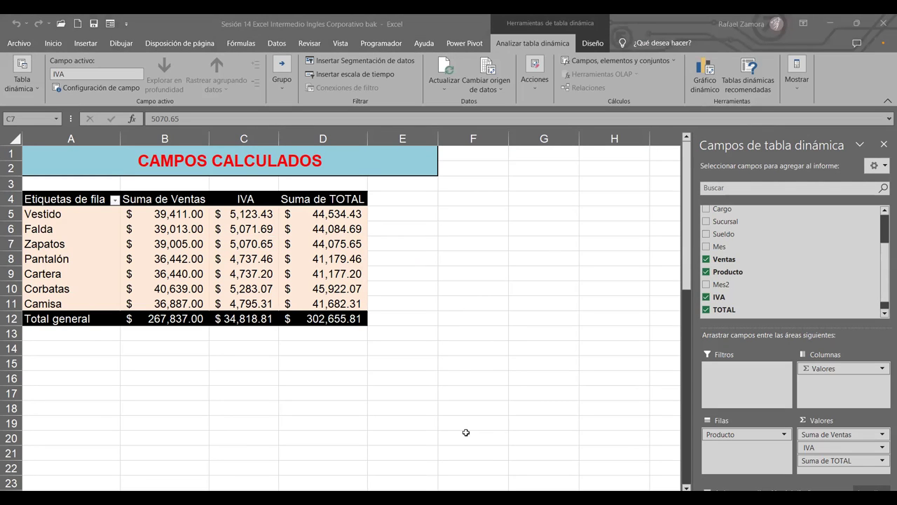
- Inspect the Suma de Ventas, IVA and Suma de TOTAL columns, then click cell E17 outside the pivot
{"action": "left_click", "coordinate": [191, 204]}
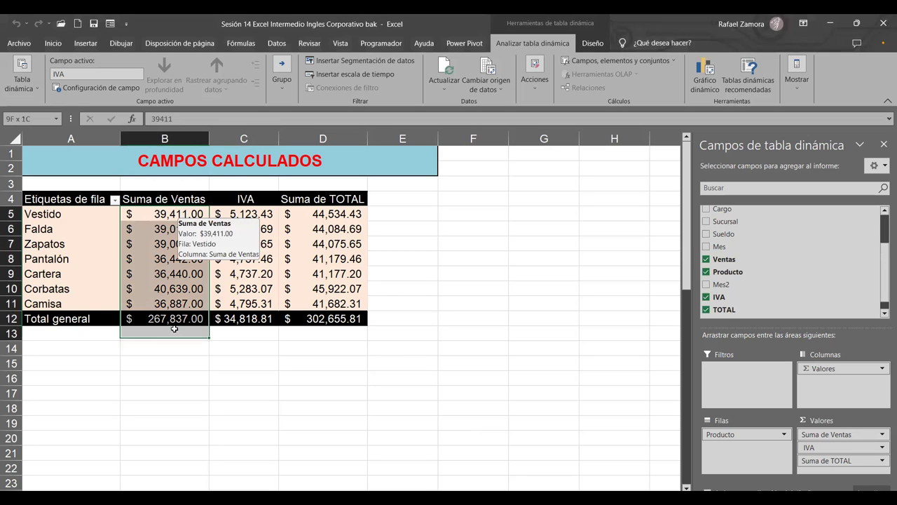
{"action": "left_click", "coordinate": [267, 214]}
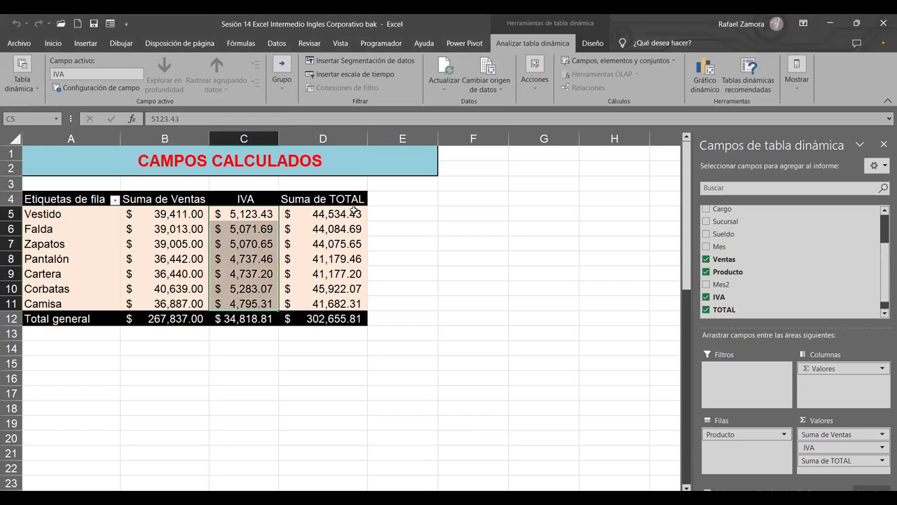
{"action": "left_click_drag", "start_coordinate": [354, 212], "coordinate": [342, 297]}
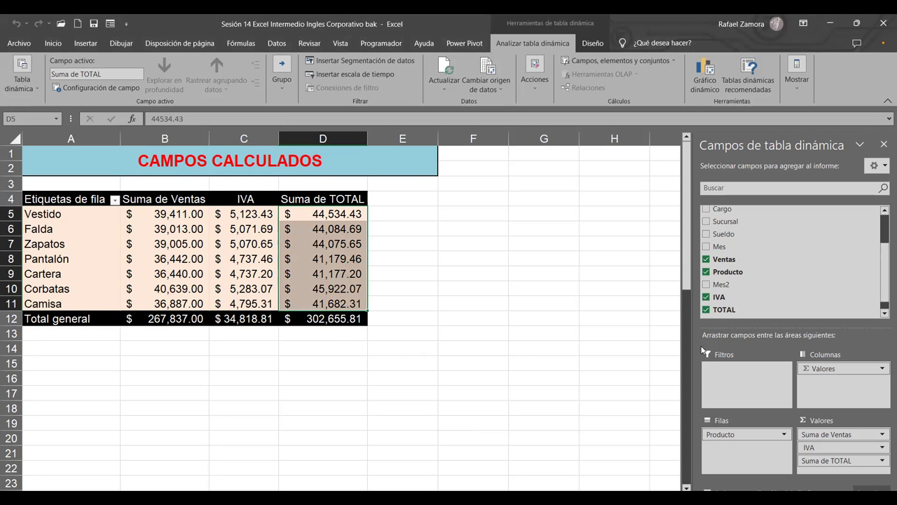
{"action": "left_click", "coordinate": [403, 394]}
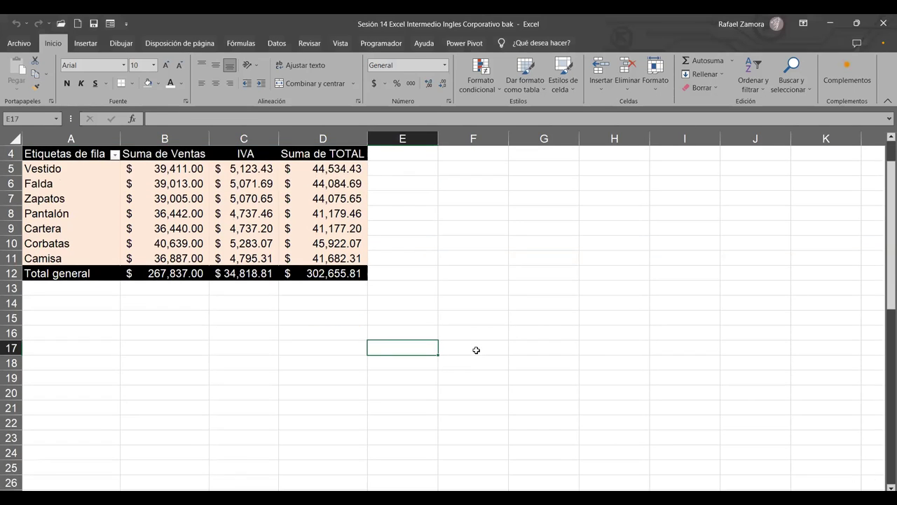
- Copy the pivot table A4:D12 and paste it at A15
{"action": "scroll", "coordinate": [131, 288], "scroll_direction": "down", "scroll_amount": 1}
{"action": "left_click_drag", "start_coordinate": [54, 153], "coordinate": [332, 272]}
{"action": "key", "text": "ctrl+c"}
{"action": "left_click", "coordinate": [73, 318]}
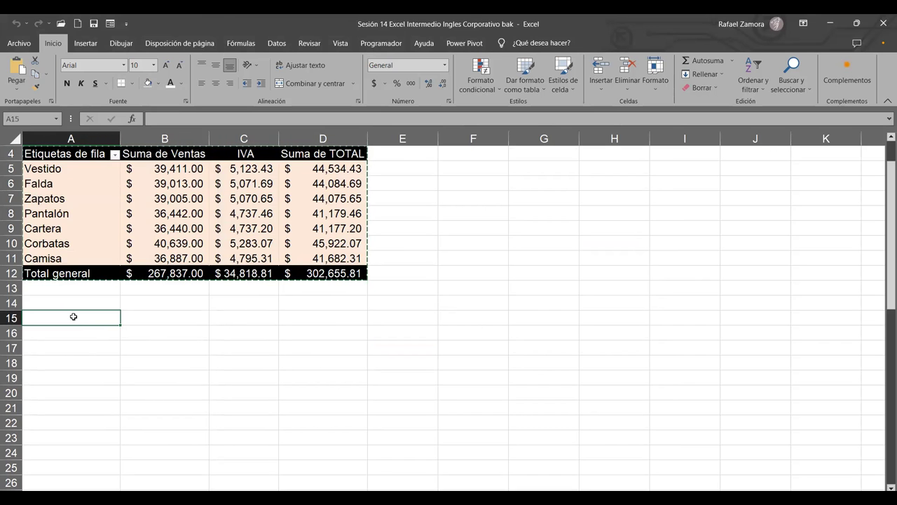
{"action": "key", "text": "ctrl+v"}
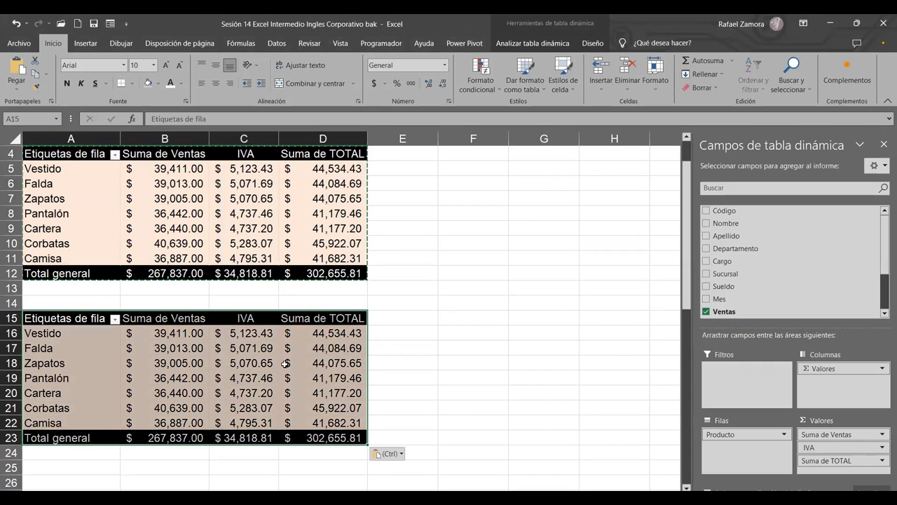
- Give the copied pivot a dark teal style and drag IVA out of its values
{"action": "left_click", "coordinate": [284, 363]}
{"action": "left_click", "coordinate": [592, 43]}
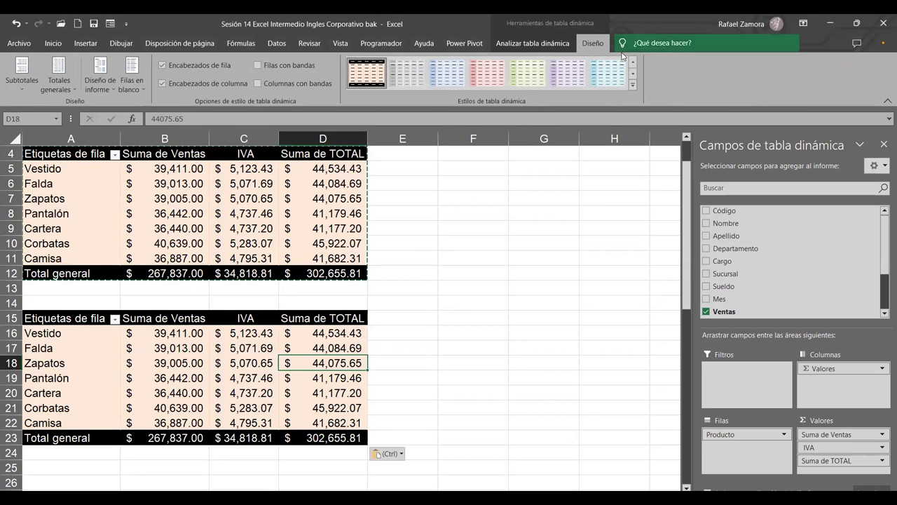
{"action": "left_click", "coordinate": [607, 72]}
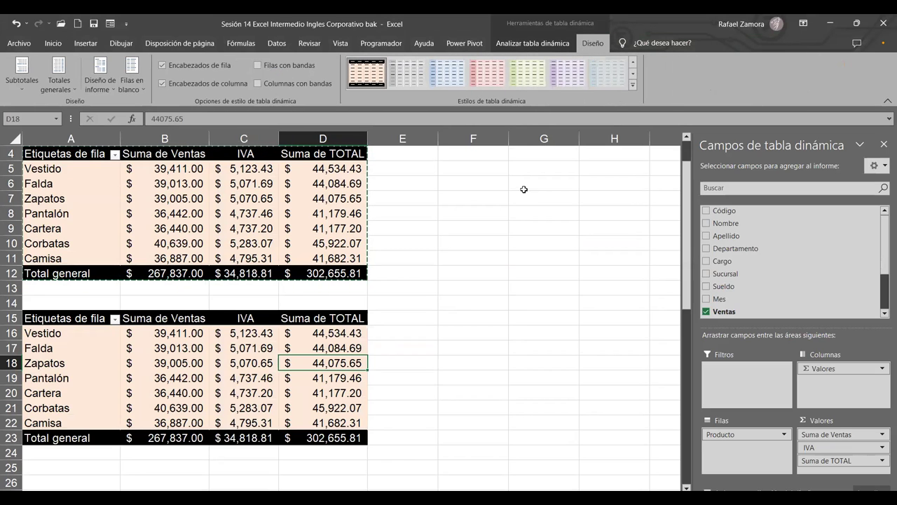
{"action": "left_click", "coordinate": [633, 84]}
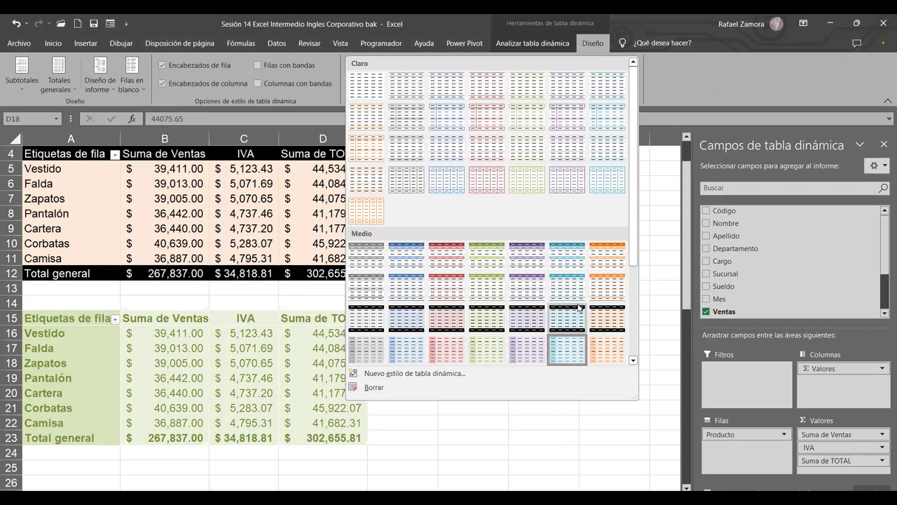
{"action": "scroll", "coordinate": [571, 321], "scroll_direction": "down", "scroll_amount": 2}
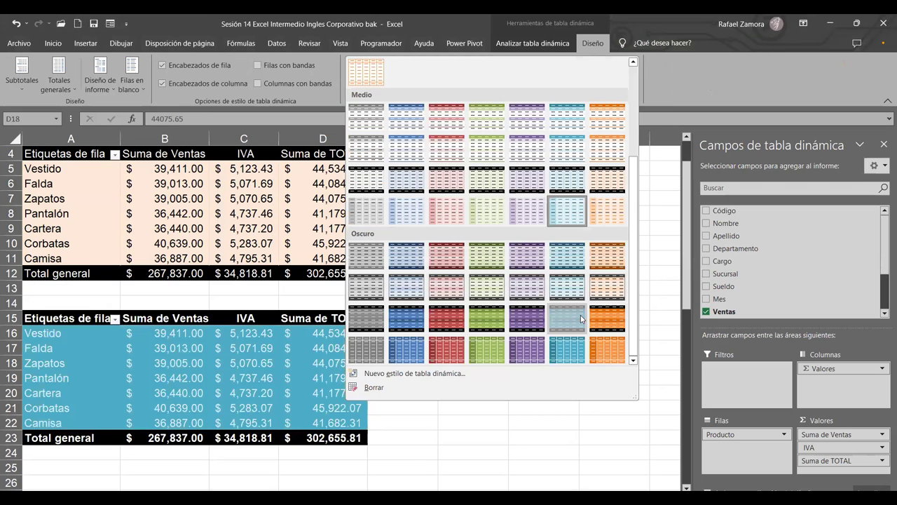
{"action": "left_click", "coordinate": [581, 318]}
{"action": "mouse_move", "coordinate": [827, 449]}
{"action": "left_mouse_down"}
{"action": "mouse_move", "coordinate": [827, 344]}
{"action": "mouse_move", "coordinate": [816, 309]}
{"action": "left_mouse_up"}
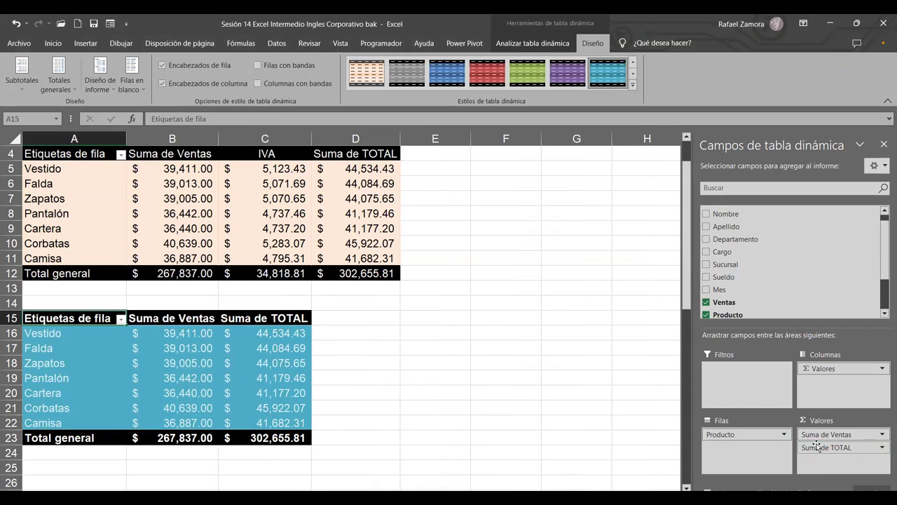
- Replace the copy's Ventas value with Sueldo and its rows with Cargo, after briefly trying Departamento
{"action": "left_click_drag", "start_coordinate": [834, 436], "coordinate": [832, 293]}
{"action": "left_click_drag", "start_coordinate": [729, 277], "coordinate": [831, 438]}
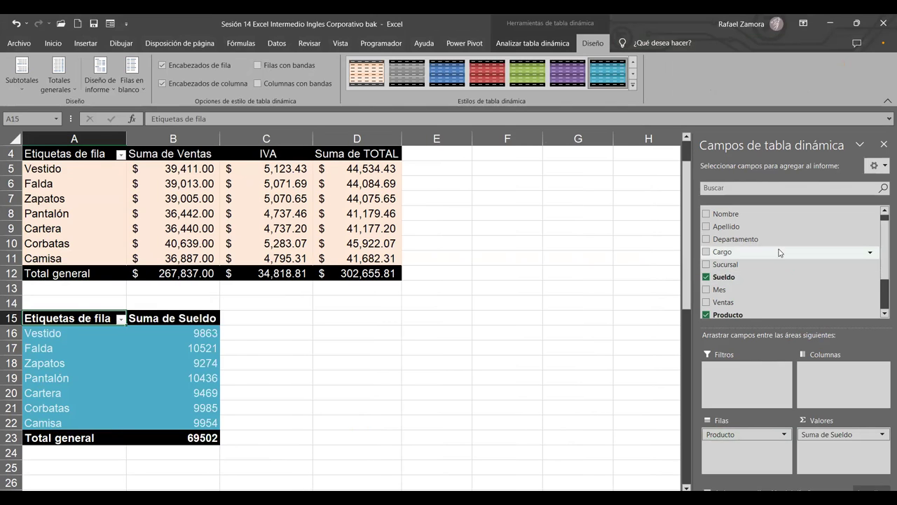
{"action": "left_click_drag", "start_coordinate": [736, 239], "coordinate": [774, 452]}
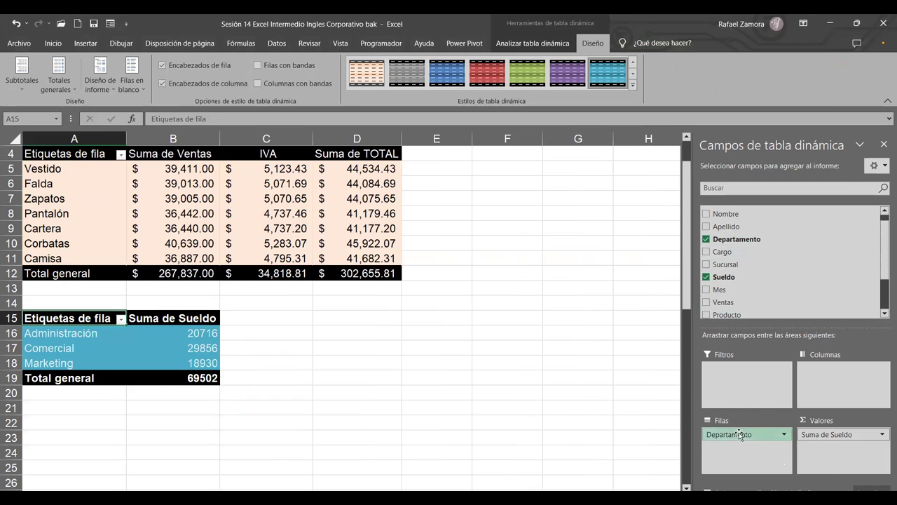
{"action": "left_click_drag", "start_coordinate": [748, 434], "coordinate": [785, 256]}
{"action": "left_click_drag", "start_coordinate": [722, 252], "coordinate": [734, 437]}
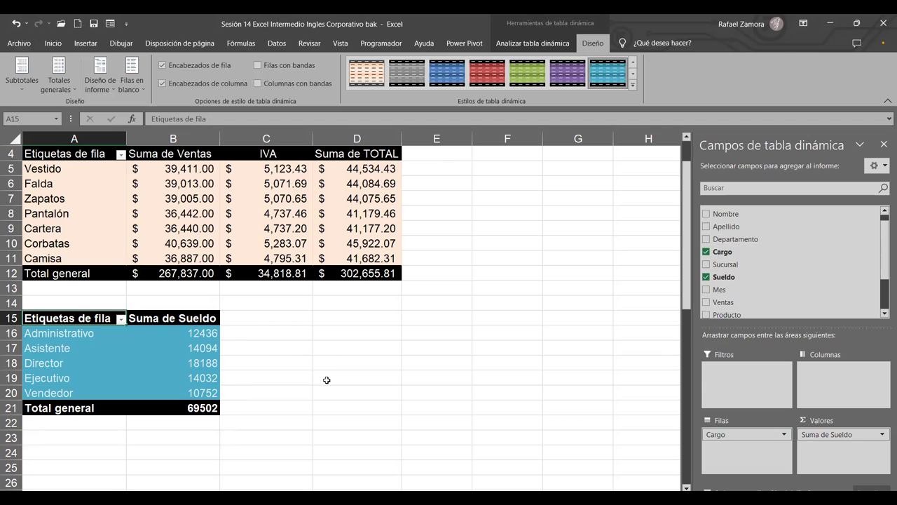
- Format the Suma de Sueldo values as Contabilidad with $ and 2 decimals
{"action": "left_click", "coordinate": [201, 348]}
{"action": "right_click", "coordinate": [201, 348]}
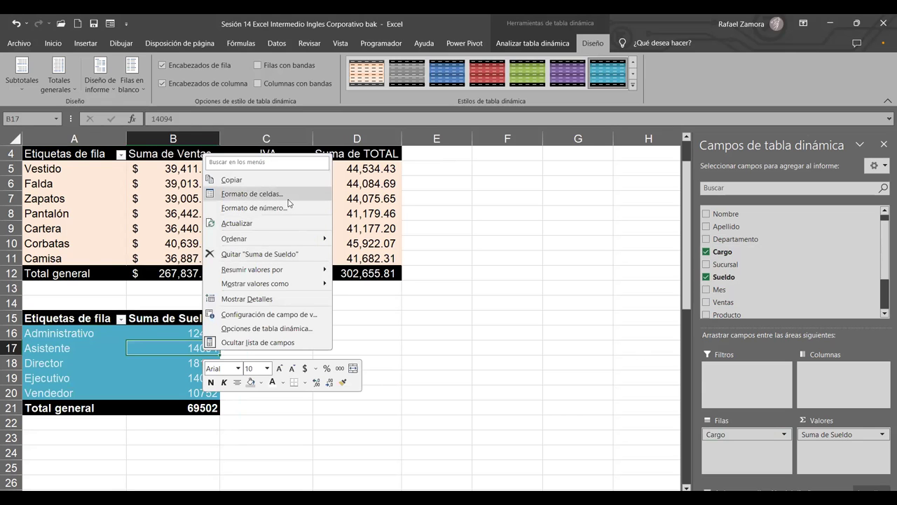
{"action": "left_click", "coordinate": [289, 211]}
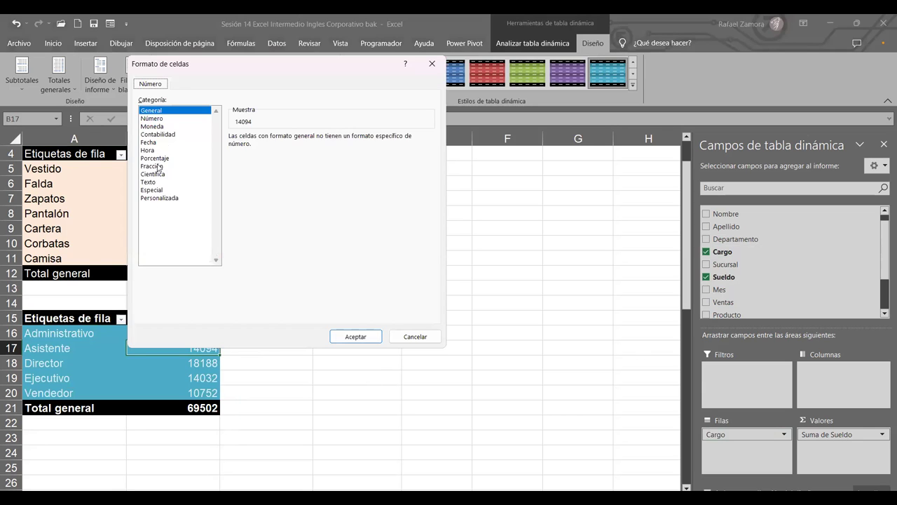
{"action": "left_click", "coordinate": [165, 134]}
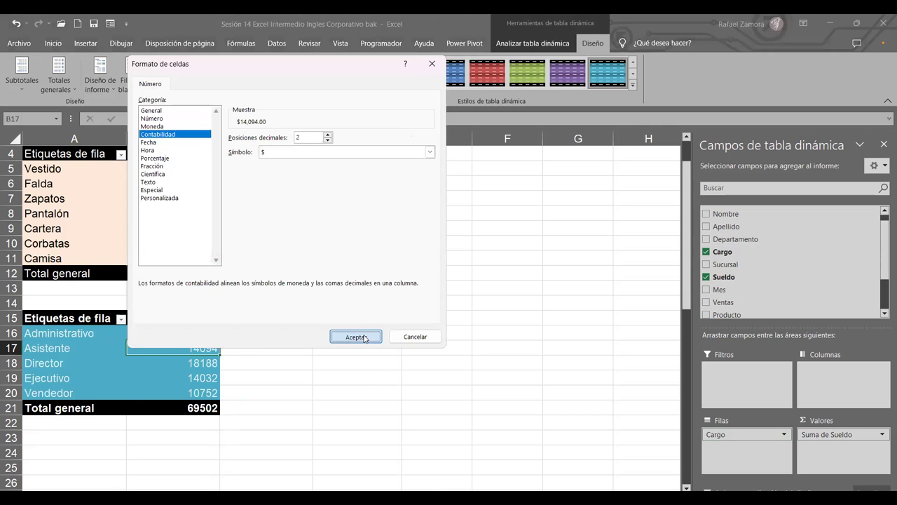
{"action": "left_click", "coordinate": [355, 336]}
{"action": "left_click", "coordinate": [392, 388]}
{"action": "scroll", "coordinate": [391, 388], "scroll_direction": "down", "scroll_amount": 3}
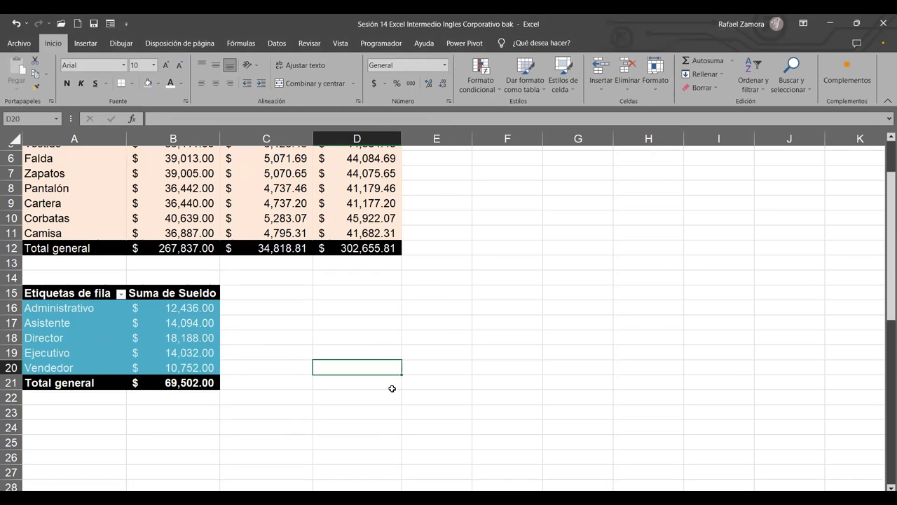
{"action": "left_click", "coordinate": [157, 257]}
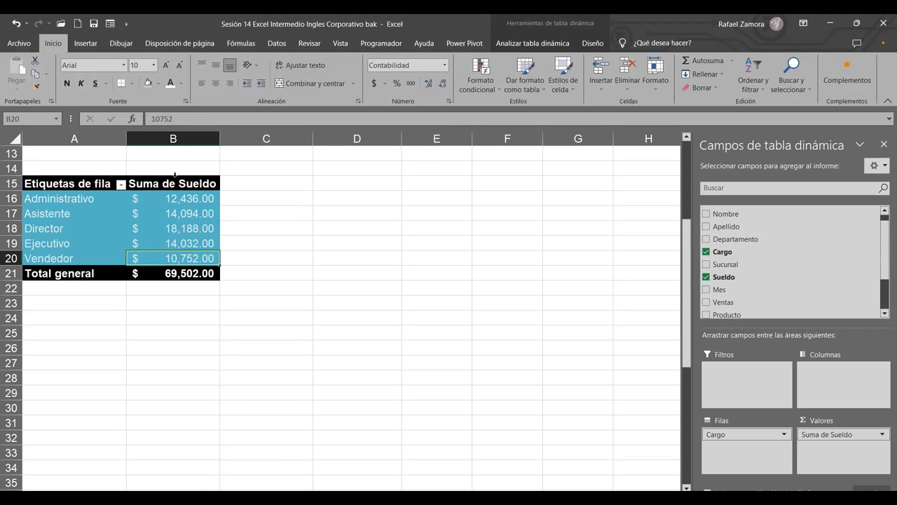
- Change the B15 header from 'Suma de Sueldo' to 'Sueldo' and center it
{"action": "left_click", "coordinate": [174, 181]}
{"action": "left_click_drag", "start_coordinate": [183, 119], "coordinate": [150, 119]}
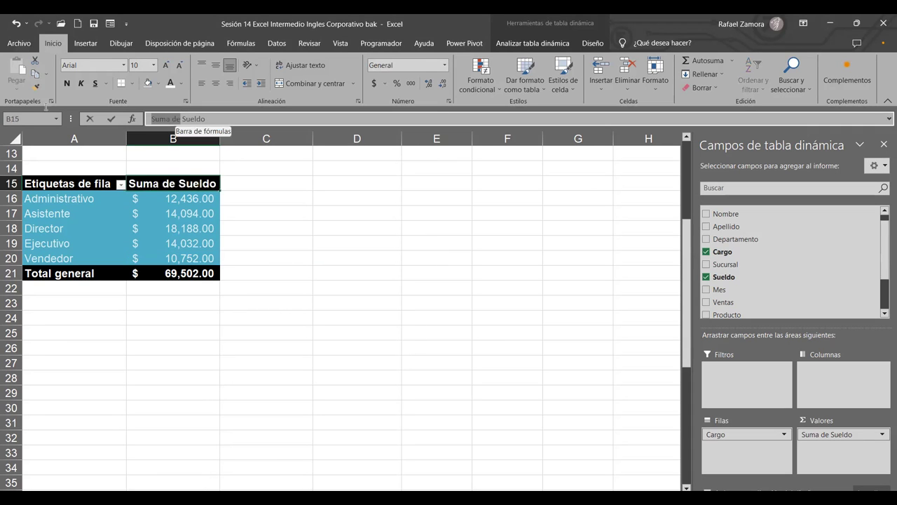
{"action": "key", "text": "BackSpace"}
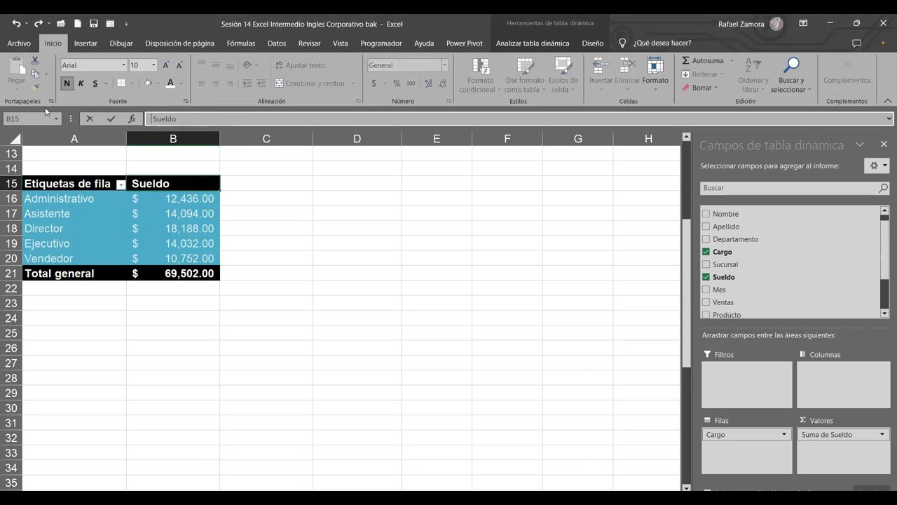
{"action": "left_click", "coordinate": [304, 268]}
{"action": "left_click", "coordinate": [177, 184]}
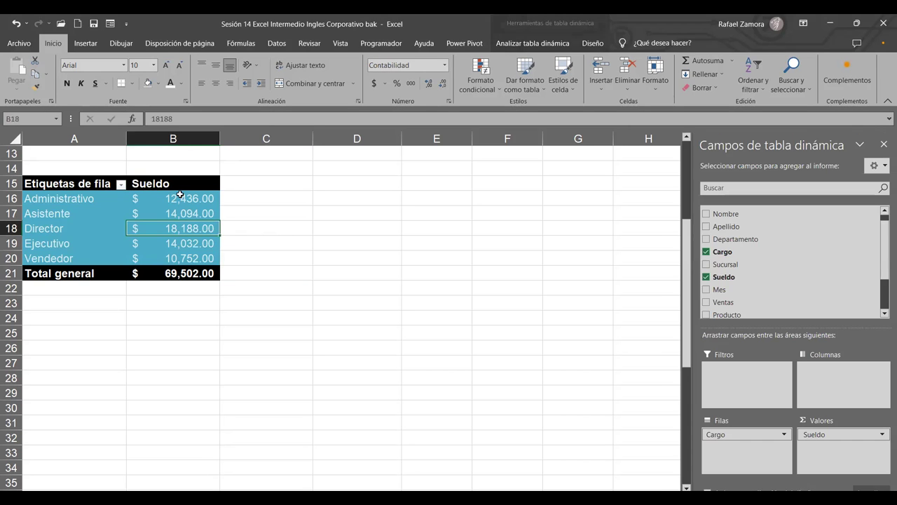
{"action": "left_click", "coordinate": [210, 84]}
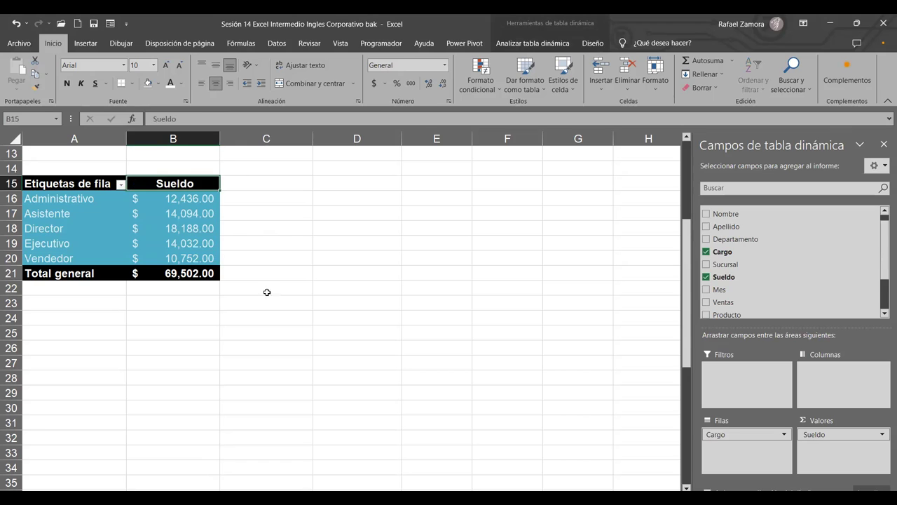
{"action": "left_click", "coordinate": [276, 224]}
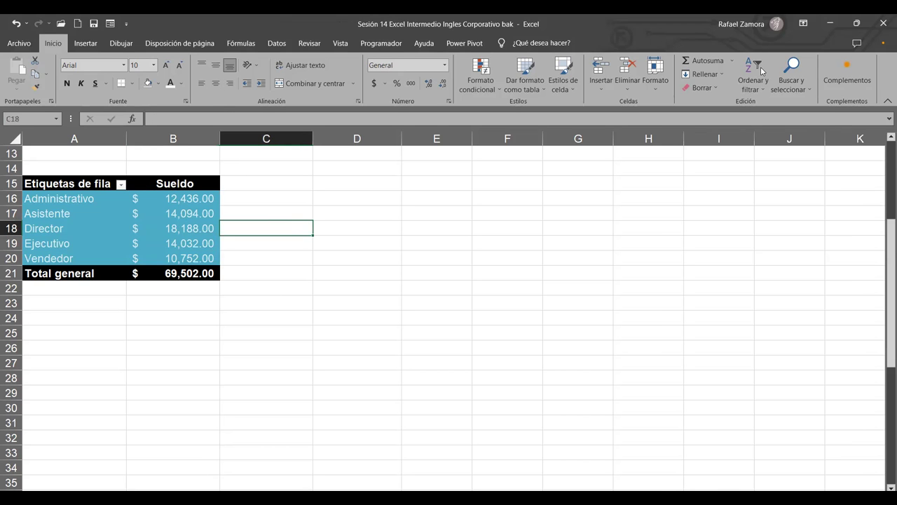
{"action": "left_click", "coordinate": [436, 186]}
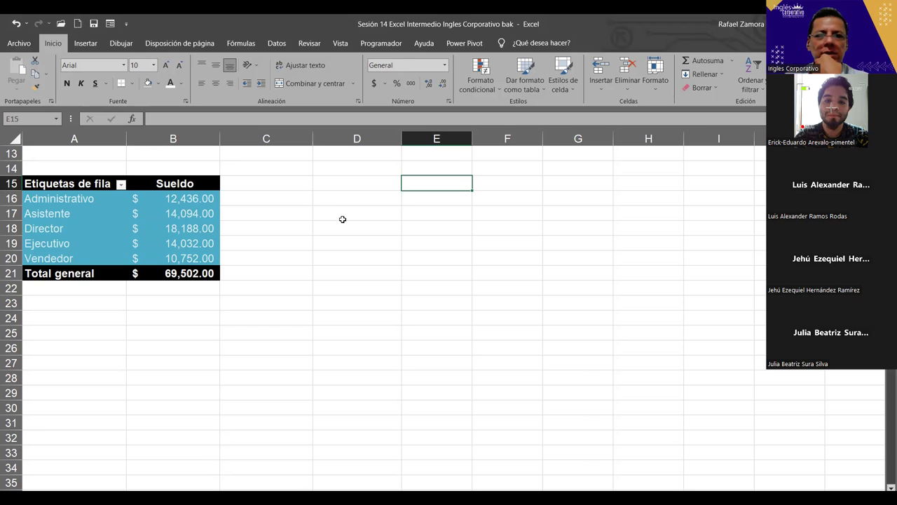
{"action": "left_click", "coordinate": [184, 245]}
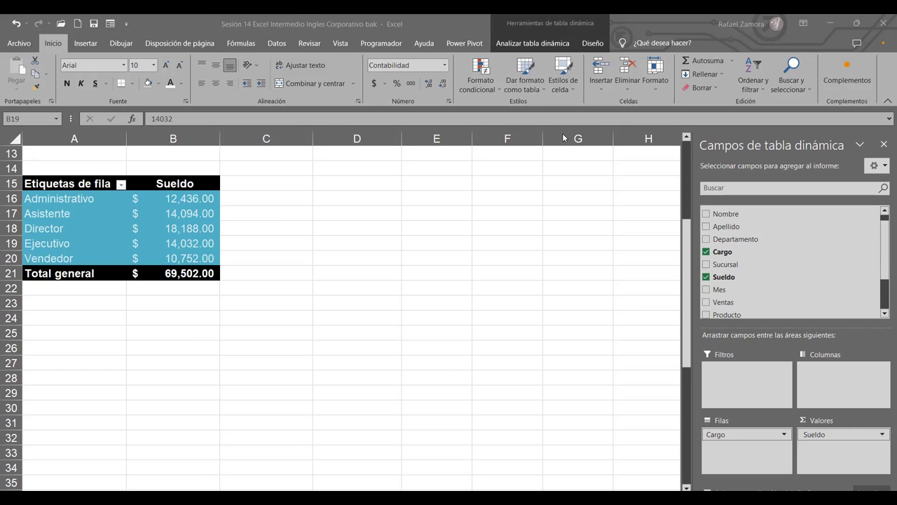
- Create a calculated field named BONO, replacing the default 0 formula with 'SI('
{"action": "left_click", "coordinate": [203, 210]}
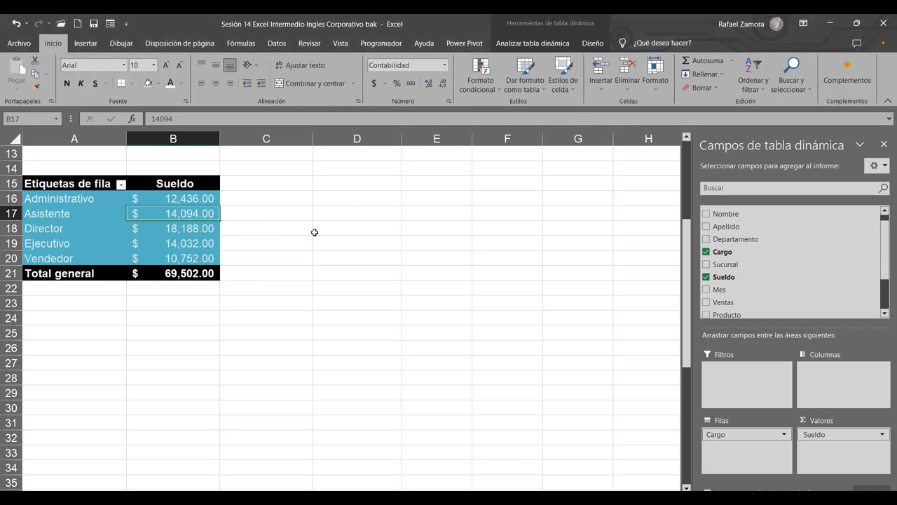
{"action": "left_click", "coordinate": [554, 44]}
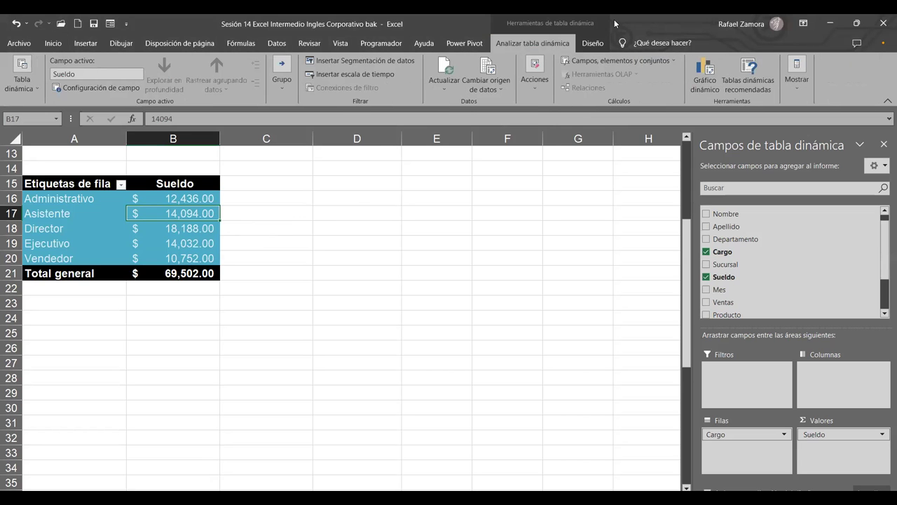
{"action": "left_click", "coordinate": [629, 61]}
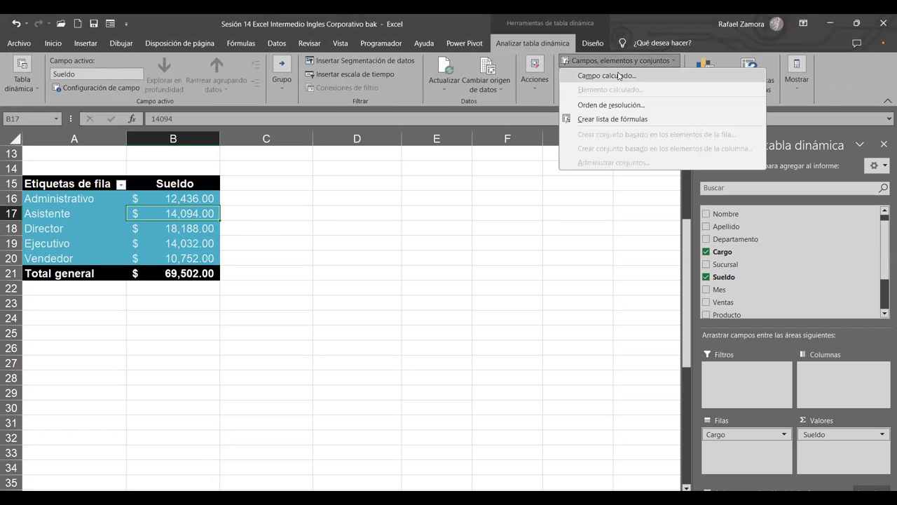
{"action": "left_click", "coordinate": [620, 76]}
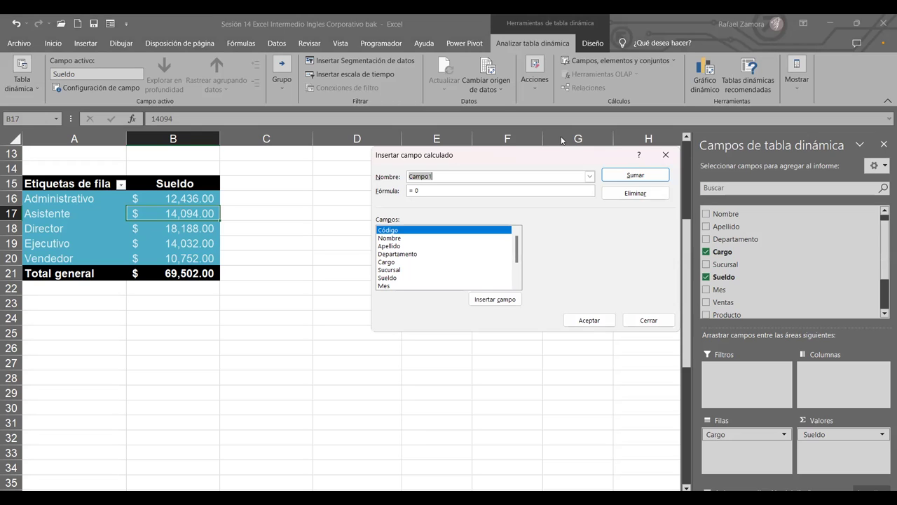
{"action": "type", "text": "BON"}
{"action": "type", "text": "O"}
{"action": "left_click", "coordinate": [458, 191]}
{"action": "key", "text": "BackSpace"}
{"action": "type", "text": "SI"}
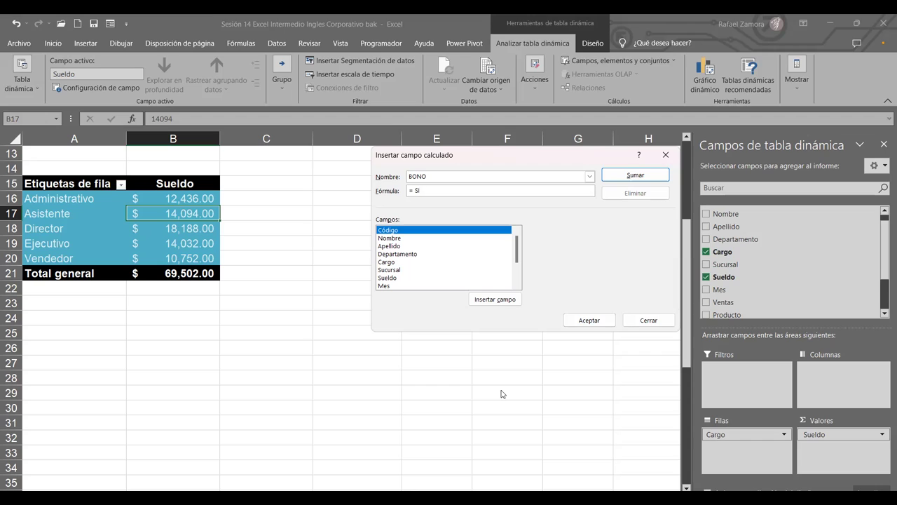
{"action": "type", "text": "(("}
- Enter the BONO condition Sueldo>14000 in the formula
{"action": "left_click", "coordinate": [401, 279]}
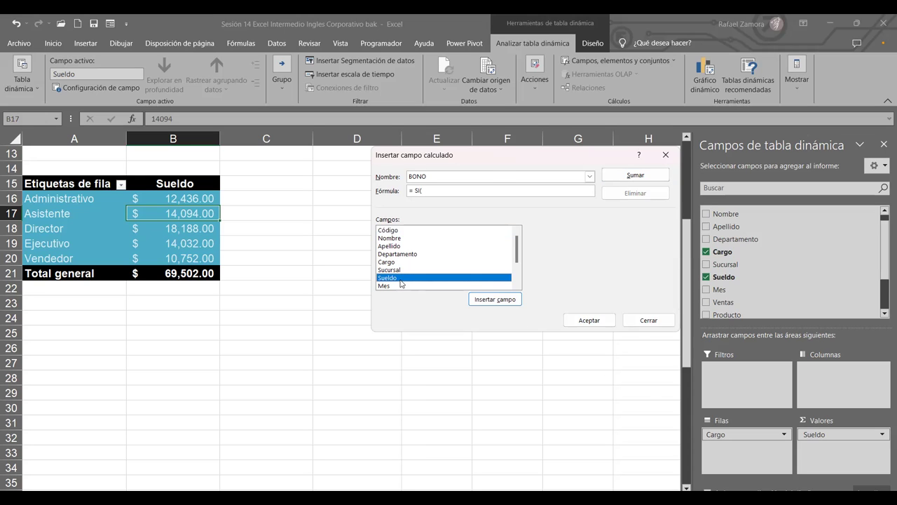
{"action": "left_click", "coordinate": [500, 300]}
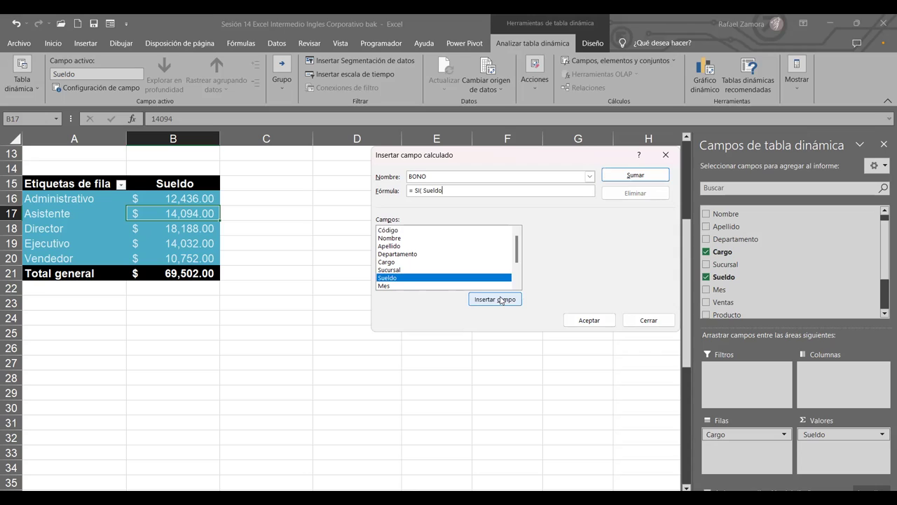
{"action": "type", "text": ";"}
{"action": "type", "text": "14000"}
{"action": "key", "text": "BackSpace"}
{"action": "key", "text": "BackSpace"}
{"action": "key", "text": "BackSpace"}
{"action": "key", "text": "BackSpace"}
{"action": "key", "text": "BackSpace"}
{"action": "type", "text": "14000"}
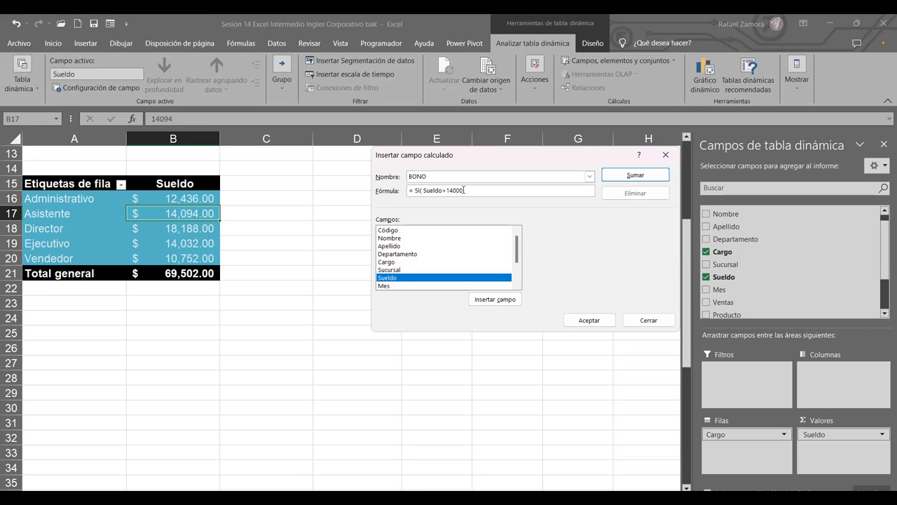
{"action": "type", "text": ","}
- Complete the formula with Sueldo*3% and 0 as the alternative, then add BONO
{"action": "left_click", "coordinate": [393, 278]}
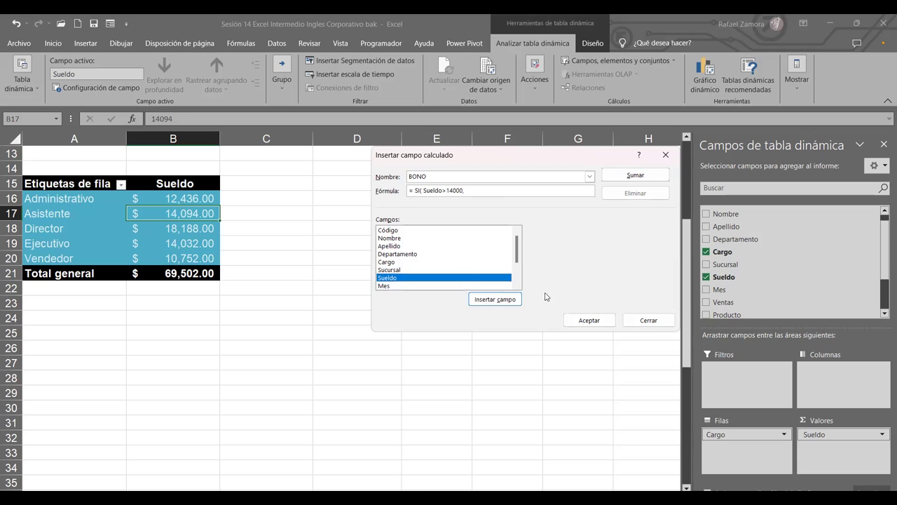
{"action": "left_click", "coordinate": [504, 300]}
{"action": "type", "text": "*3"}
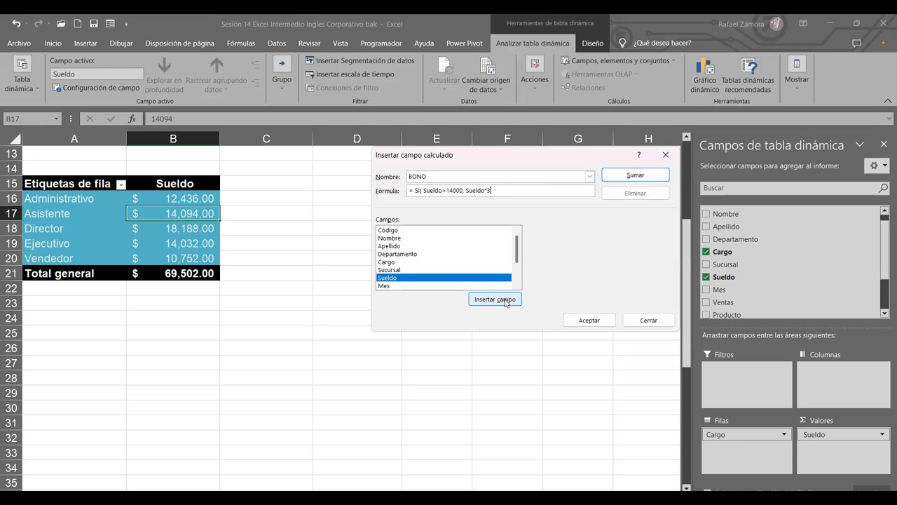
{"action": "type", "text": "%,"}
{"action": "type", "text": "0"}
{"action": "left_click_drag", "start_coordinate": [423, 188], "coordinate": [473, 188]}
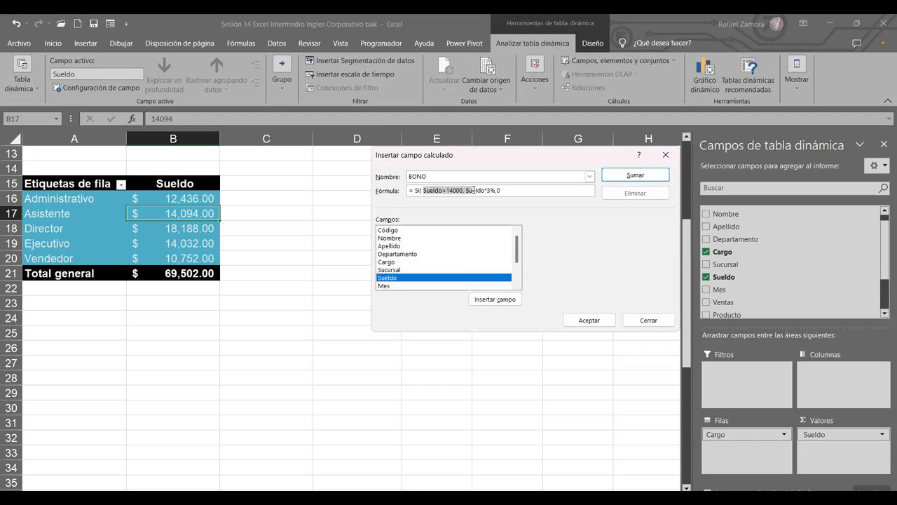
{"action": "key", "text": "Left"}
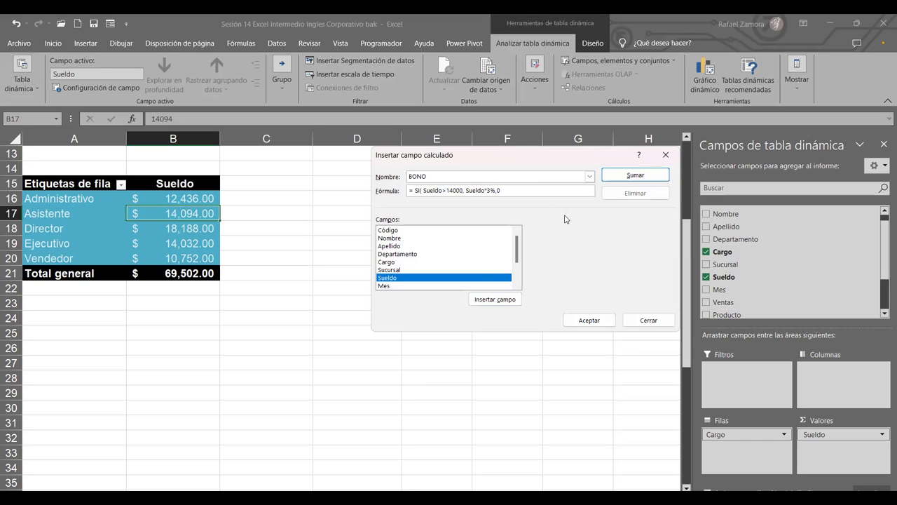
{"action": "type", "text": ")"}
{"action": "left_click", "coordinate": [633, 176]}
{"action": "left_click", "coordinate": [589, 322]}
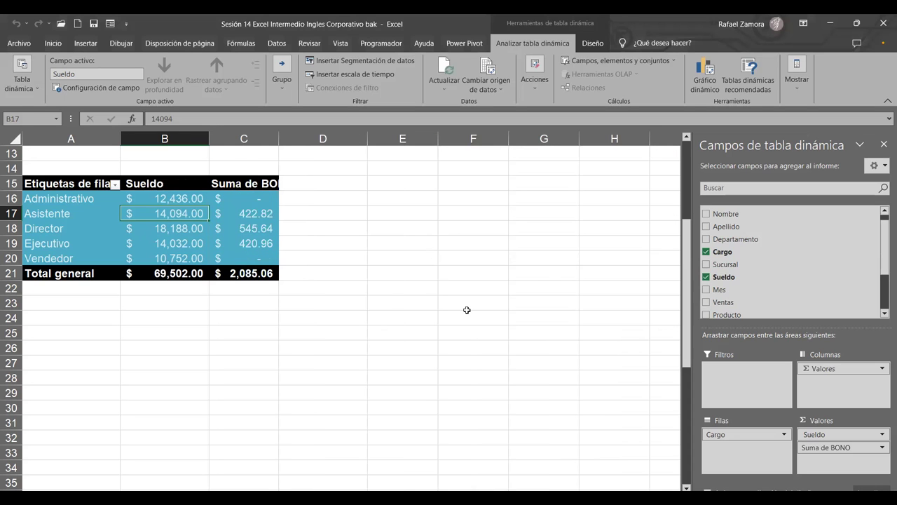
{"action": "left_click", "coordinate": [467, 310]}
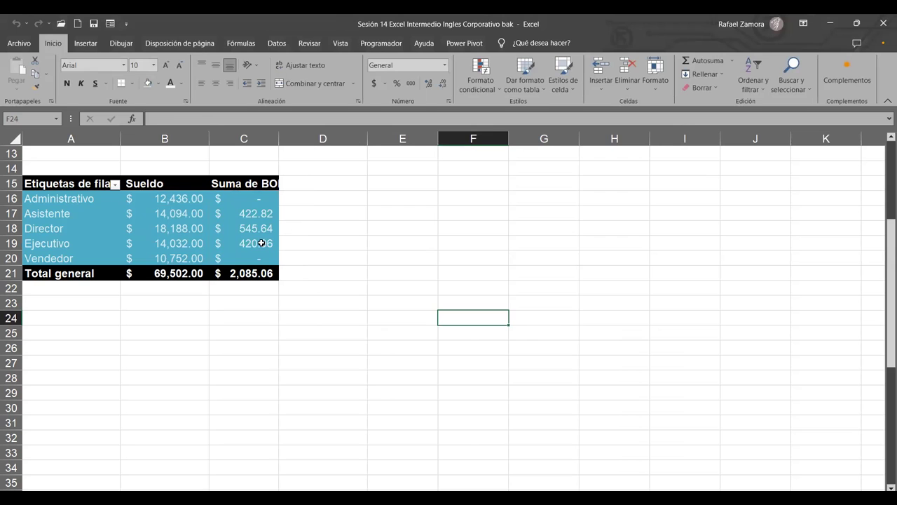
{"action": "left_click", "coordinate": [251, 185]}
{"action": "left_click", "coordinate": [172, 119]}
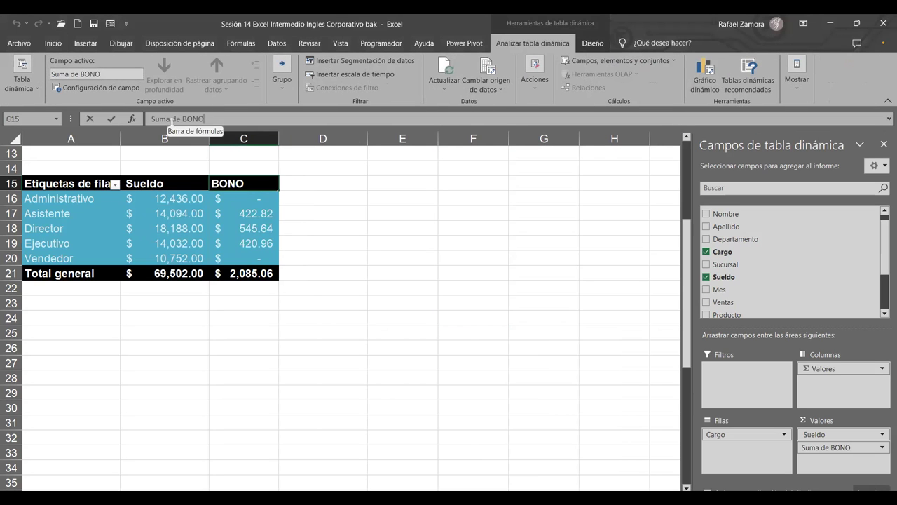
{"action": "key", "text": "Home"}
{"action": "key", "text": "Delete"}
{"action": "key", "text": "Delete"}
{"action": "key", "text": "Delete"}
{"action": "key", "text": "Delete"}
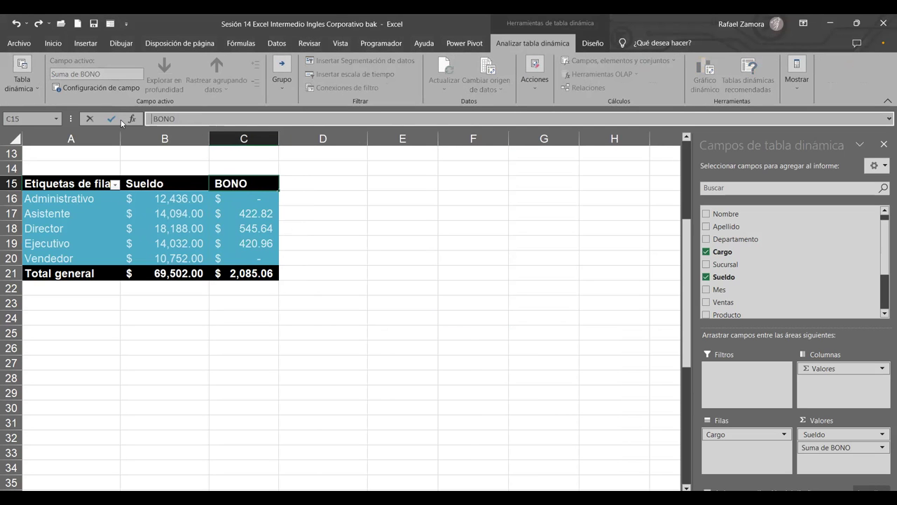
{"action": "left_click", "coordinate": [116, 119]}
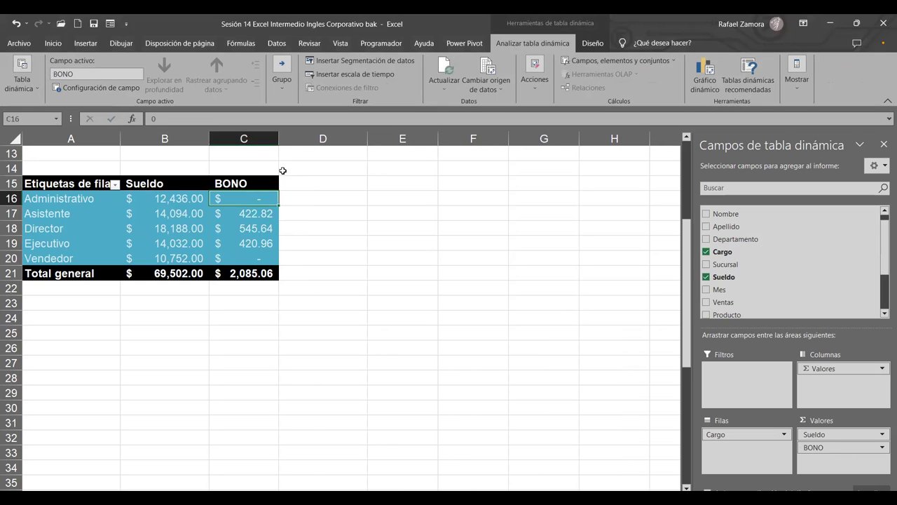
{"action": "left_click", "coordinate": [53, 42]}
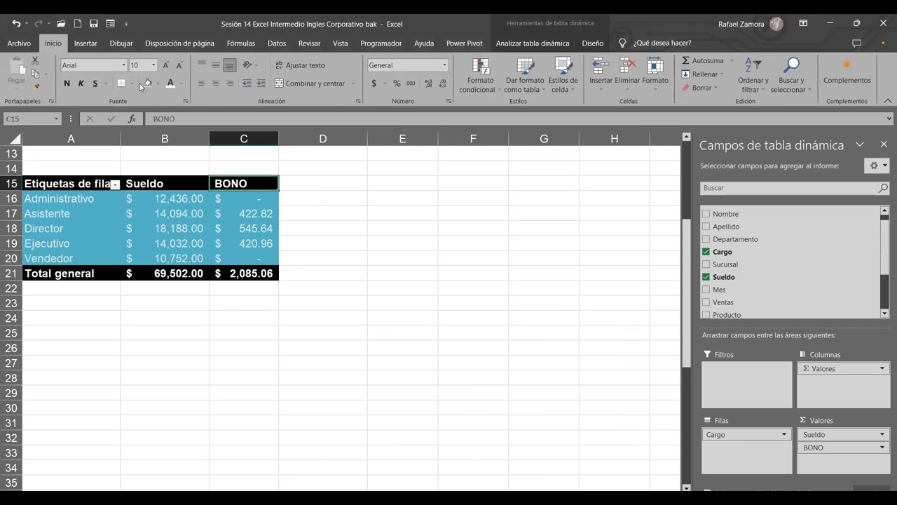
{"action": "left_click", "coordinate": [215, 83]}
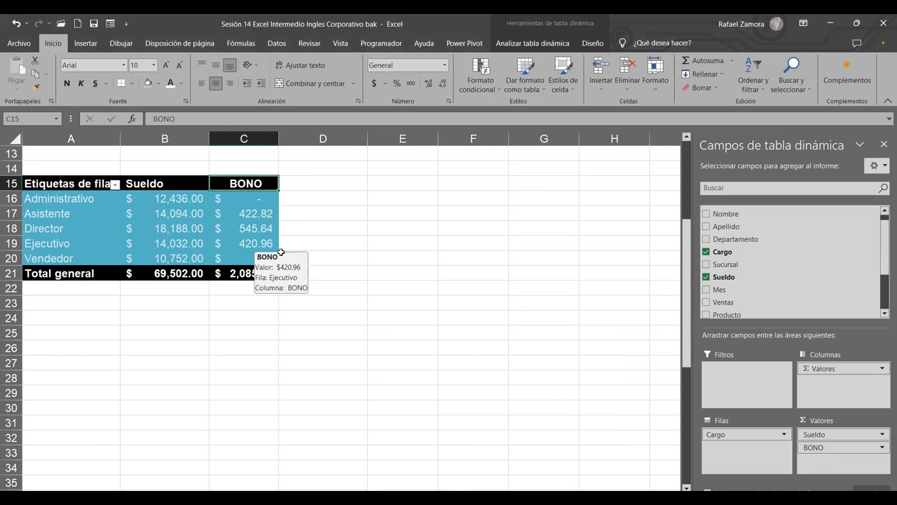
{"action": "left_click", "coordinate": [191, 206]}
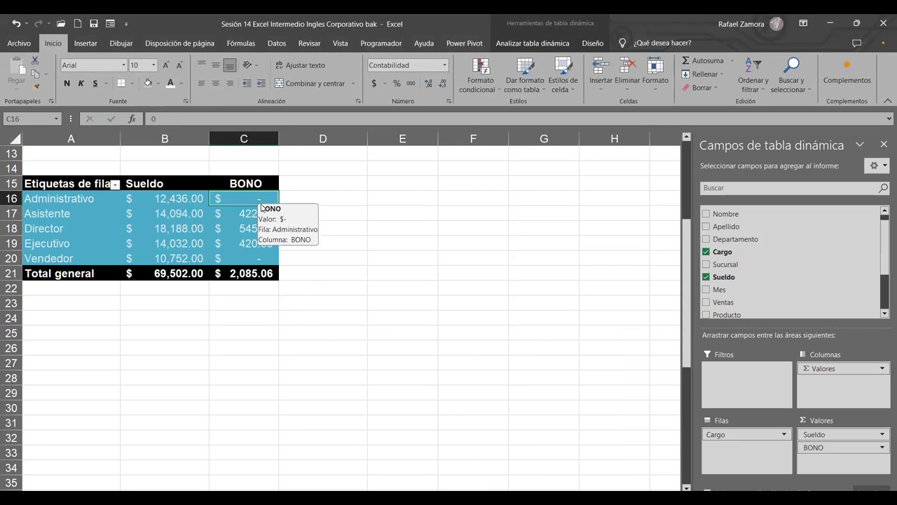
{"action": "left_click", "coordinate": [182, 217]}
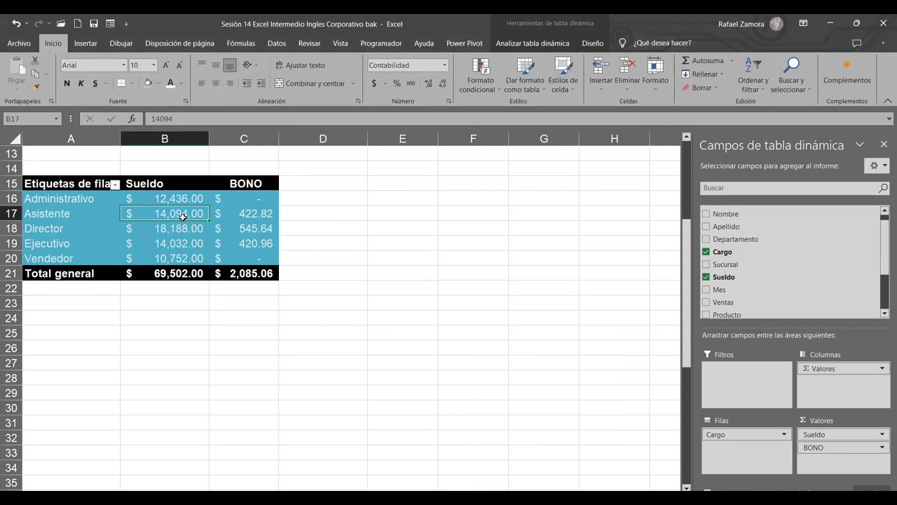
{"action": "left_click", "coordinate": [250, 213]}
- Check the Asistente, Vendedor and Administrativo salary and bonus values, then select a BONO cell
{"action": "left_click", "coordinate": [189, 214]}
{"action": "left_click", "coordinate": [173, 259]}
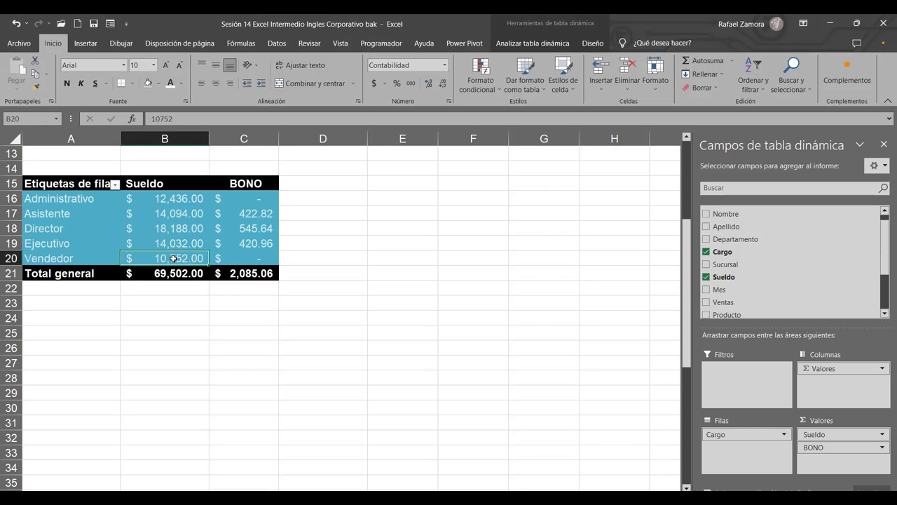
{"action": "left_click", "coordinate": [238, 258]}
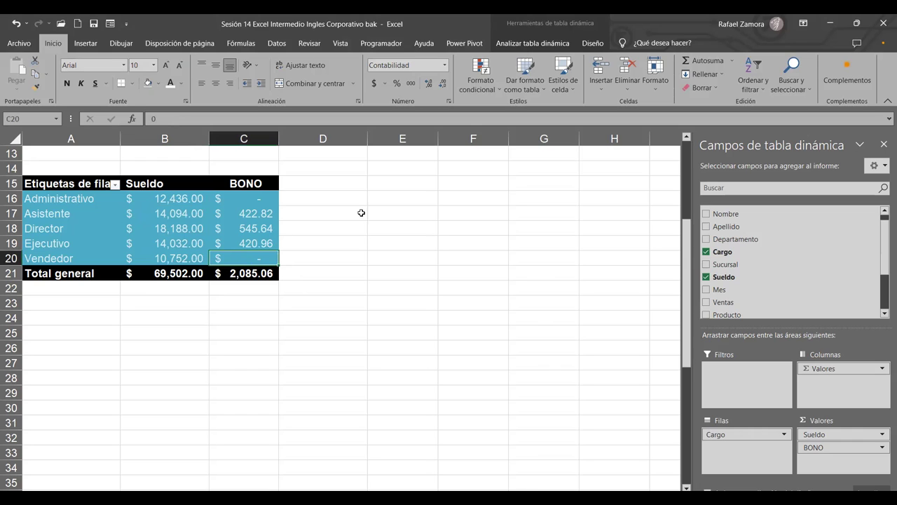
{"action": "left_click", "coordinate": [246, 202]}
{"action": "mouse_move", "coordinate": [252, 198]}
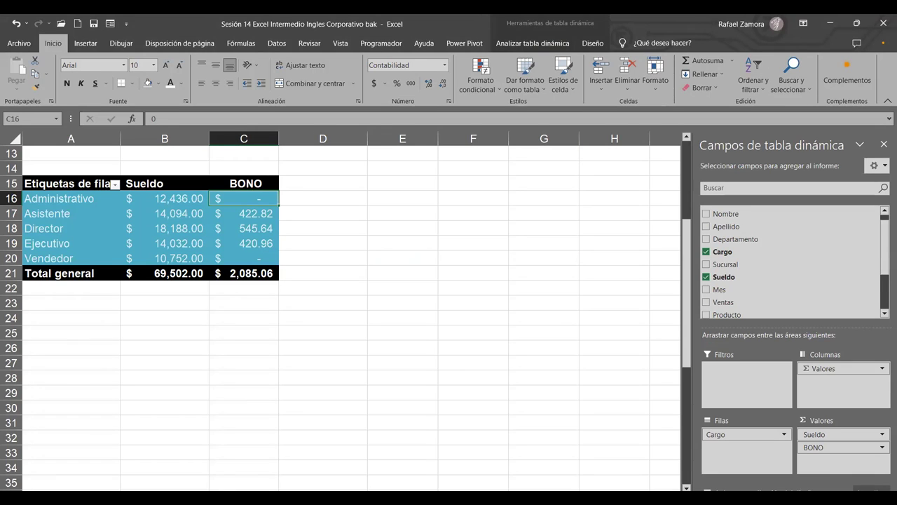
{"action": "left_click", "coordinate": [244, 228]}
- Open the Campo calculado dialog and load BONO to show its formula =SI(Sueldo >14000,Sueldo *3%,0)
{"action": "left_click", "coordinate": [541, 48]}
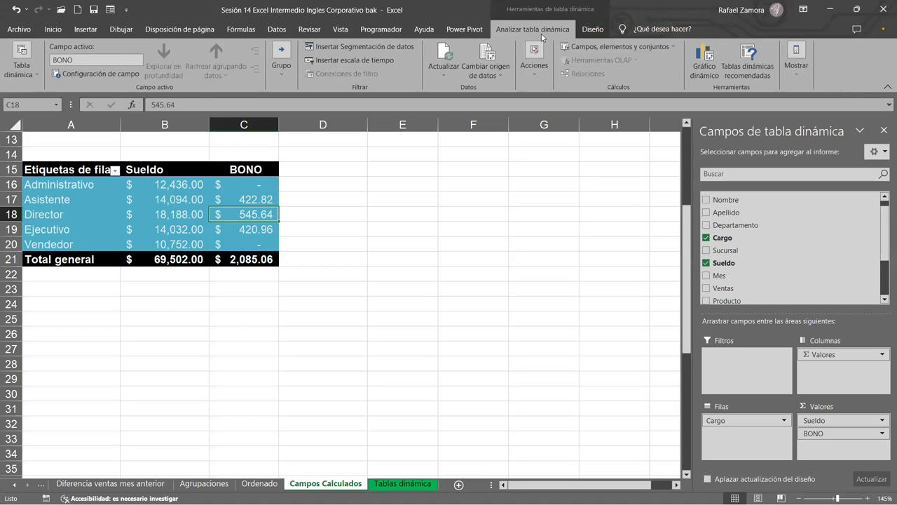
{"action": "left_click", "coordinate": [631, 47]}
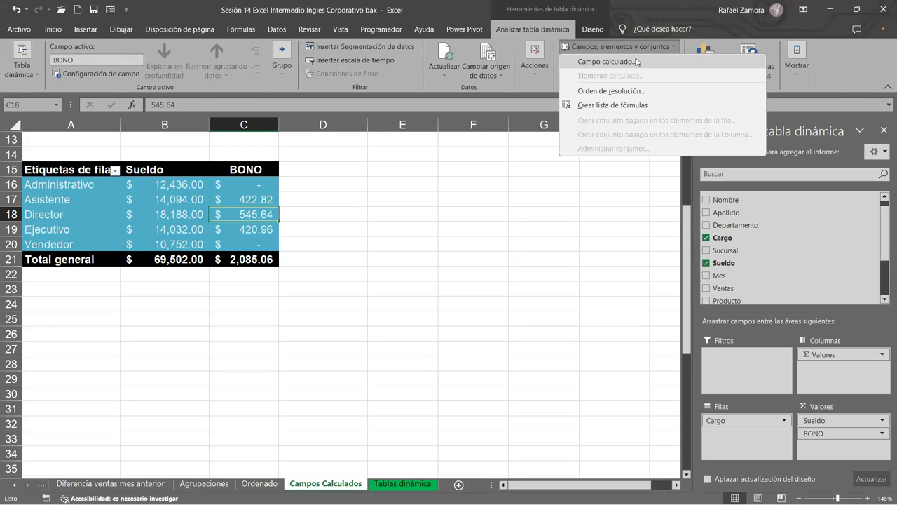
{"action": "left_click", "coordinate": [607, 61]}
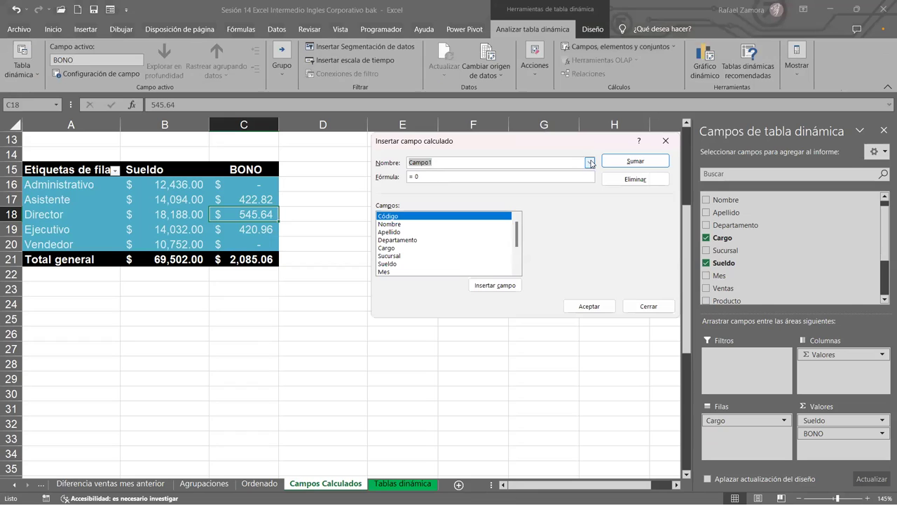
{"action": "left_click", "coordinate": [591, 162]}
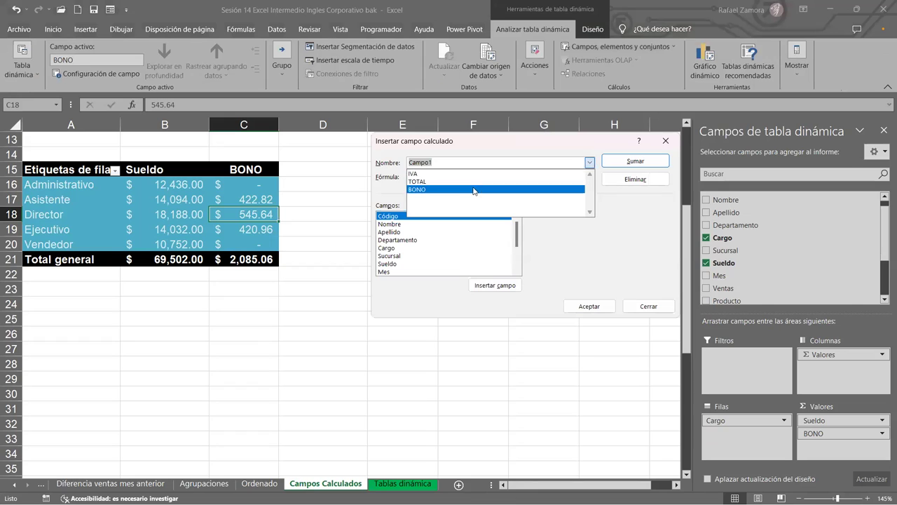
{"action": "left_click", "coordinate": [433, 190]}
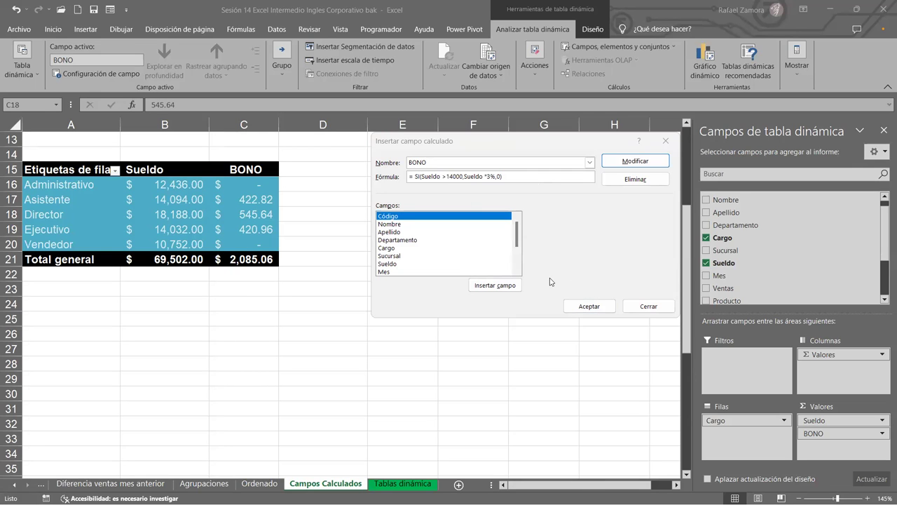
{"action": "key", "text": "super"}
- Search the Start menu for ZOOM, then abandon that search and dismiss the menu
{"action": "type", "text": "ZOO"}
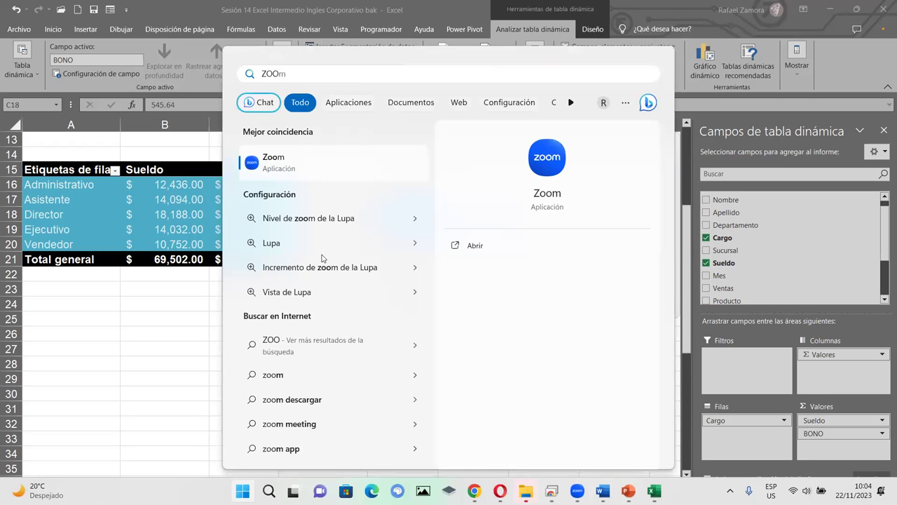
{"action": "type", "text": "M"}
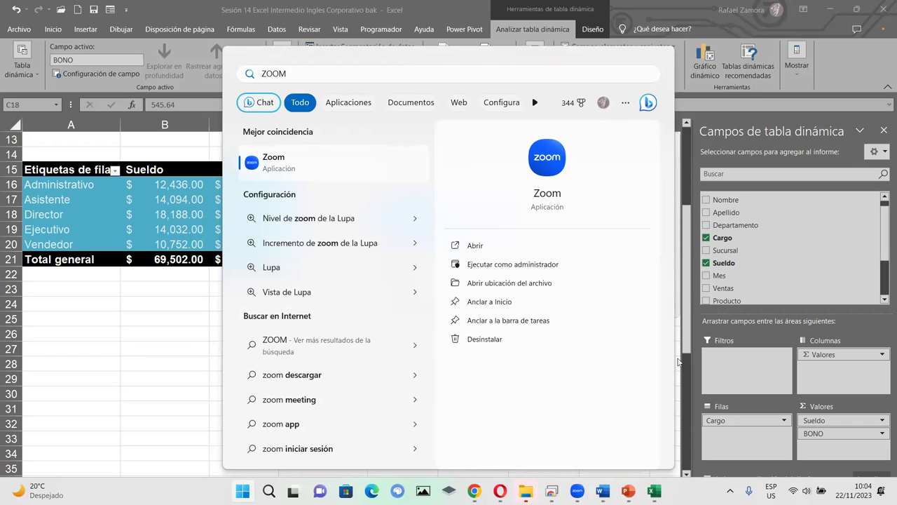
{"action": "left_click", "coordinate": [282, 75]}
{"action": "key", "text": "BackSpace"}
{"action": "key", "text": "BackSpace"}
{"action": "key", "text": "BackSpace"}
{"action": "key", "text": "BackSpace"}
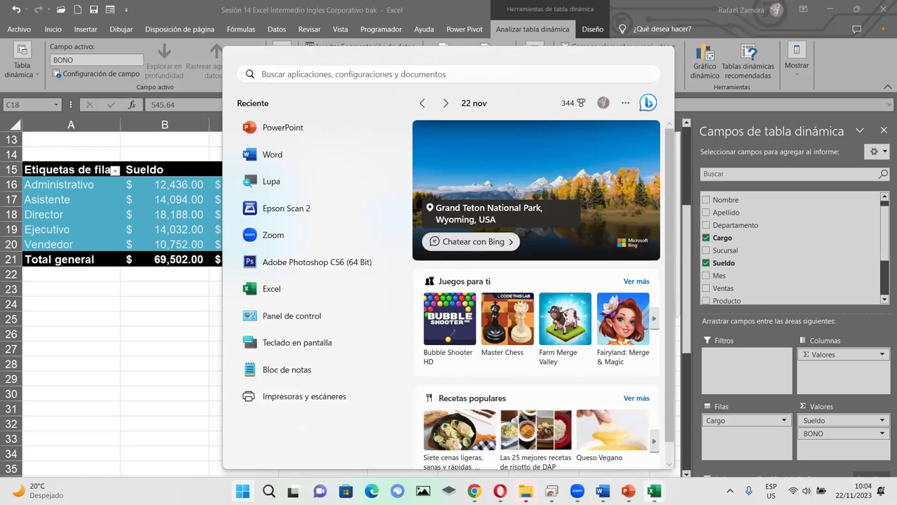
{"action": "mouse_move", "coordinate": [628, 490]}
{"action": "key", "text": "Escape"}
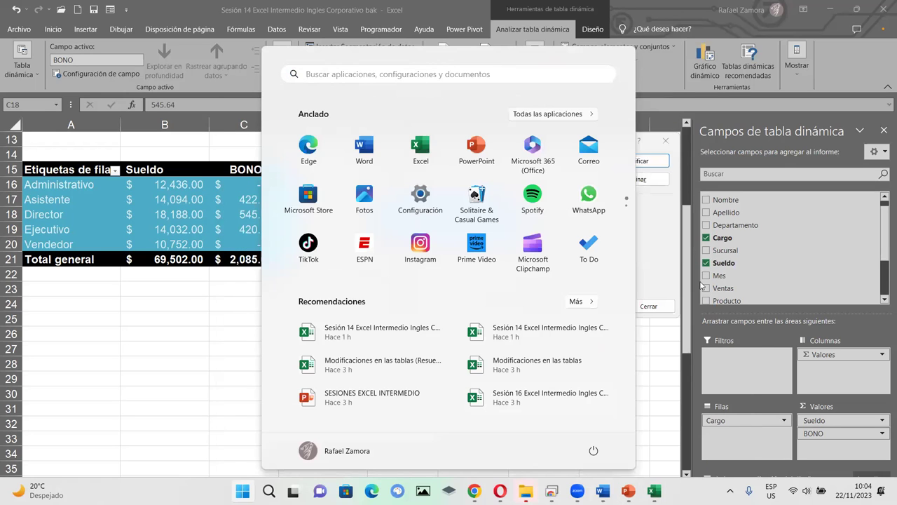
{"action": "left_click", "coordinate": [648, 249]}
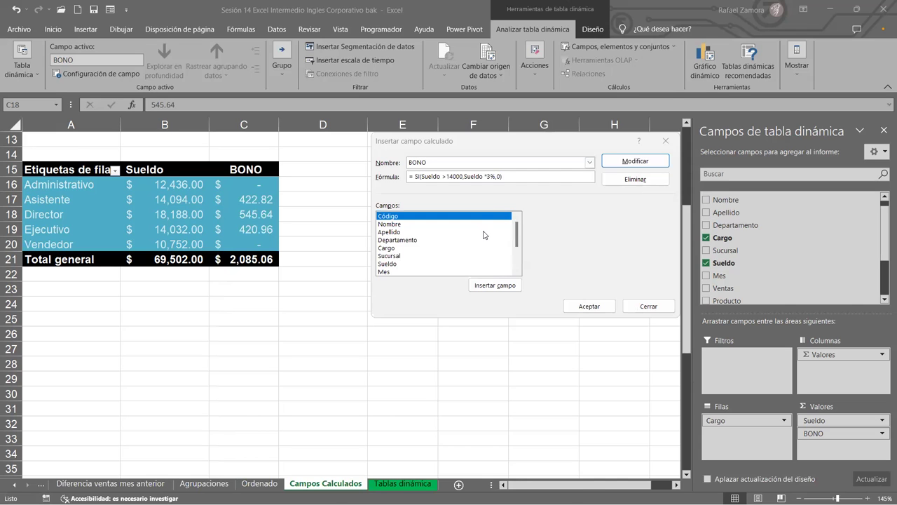
- Search Start for LUPA and launch the Lupa magnifier app
{"action": "key", "text": "super"}
{"action": "type", "text": "LUPA"}
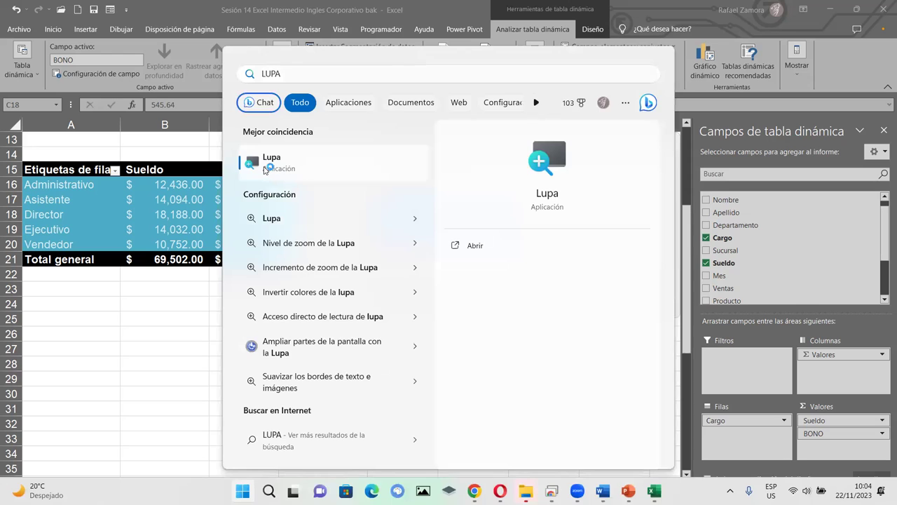
{"action": "left_click", "coordinate": [270, 170]}
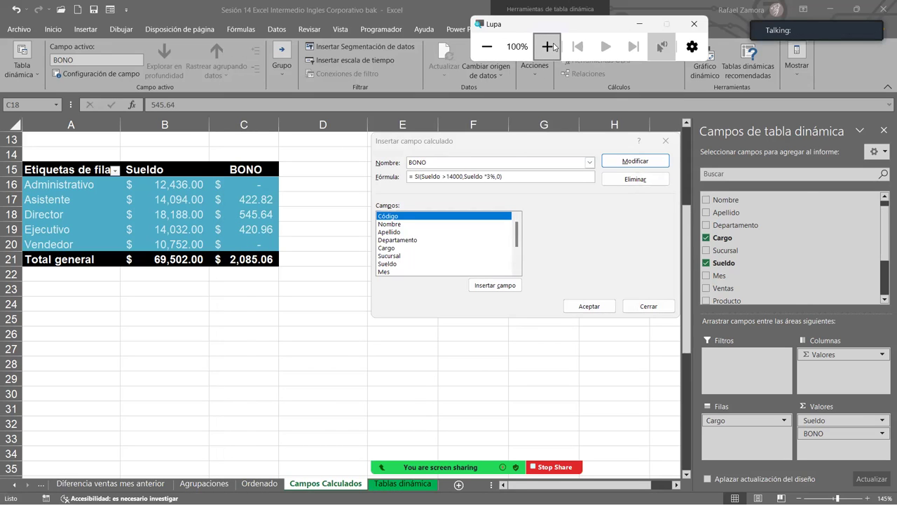
- Magnify to 200% to read the BONO formula, reset to 100%, and close the calculated field dialog
{"action": "left_click", "coordinate": [554, 49]}
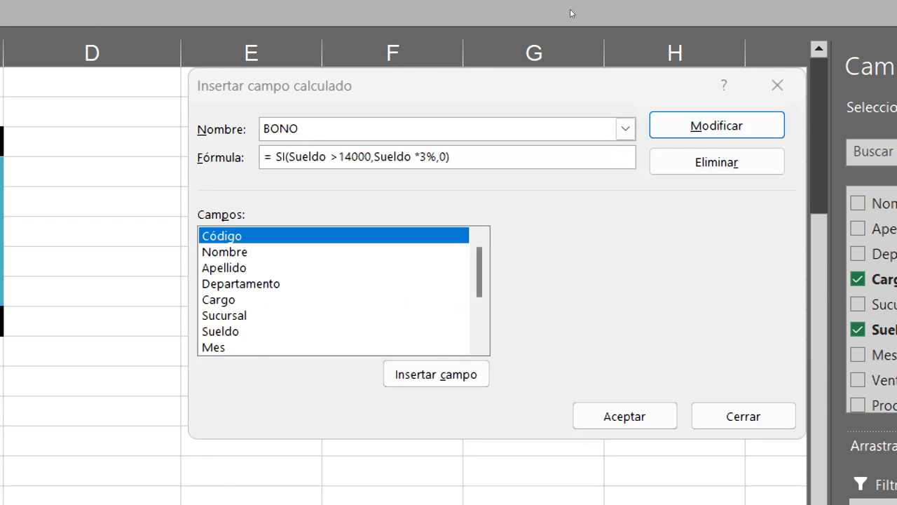
{"action": "key", "text": "super+minus"}
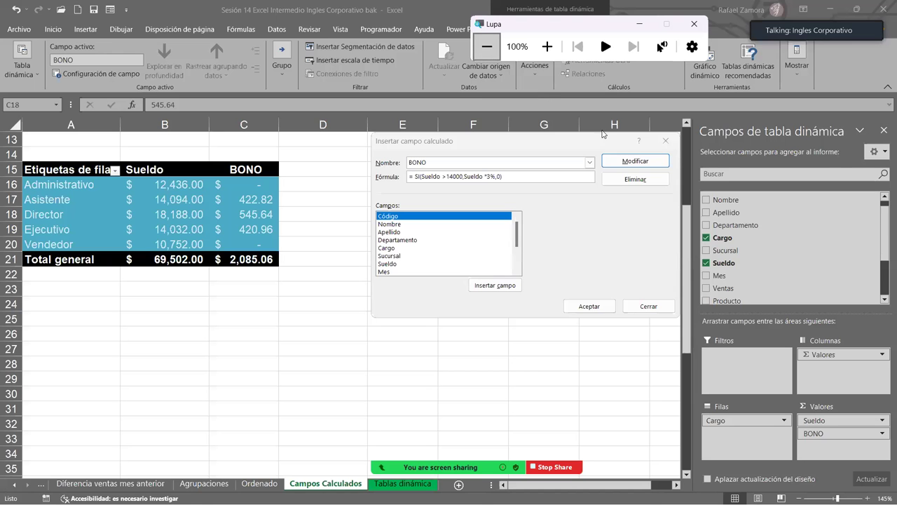
{"action": "left_click", "coordinate": [641, 307]}
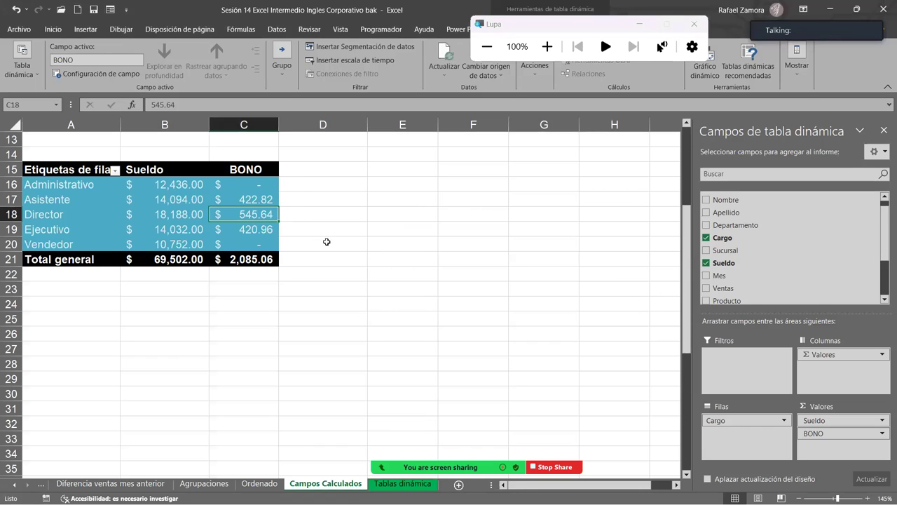
{"action": "left_click", "coordinate": [272, 194]}
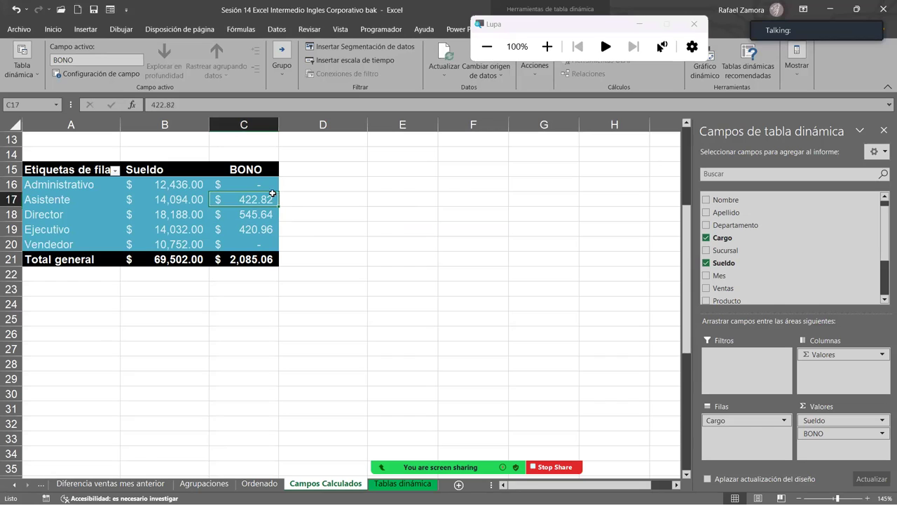
{"action": "mouse_move", "coordinate": [617, 503]}
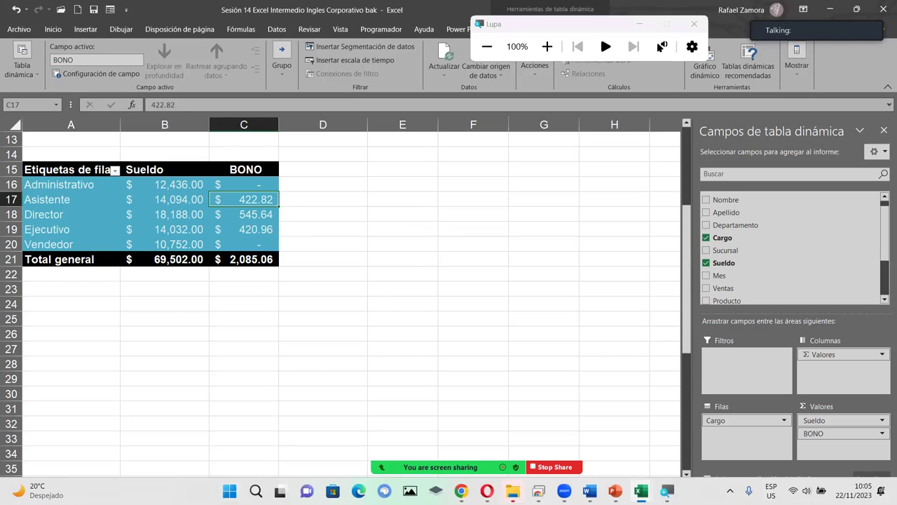
- Scroll the Campos Calculados sheet to show both pivots, deselect the pivot, and close Lupa
{"action": "key", "text": "super"}
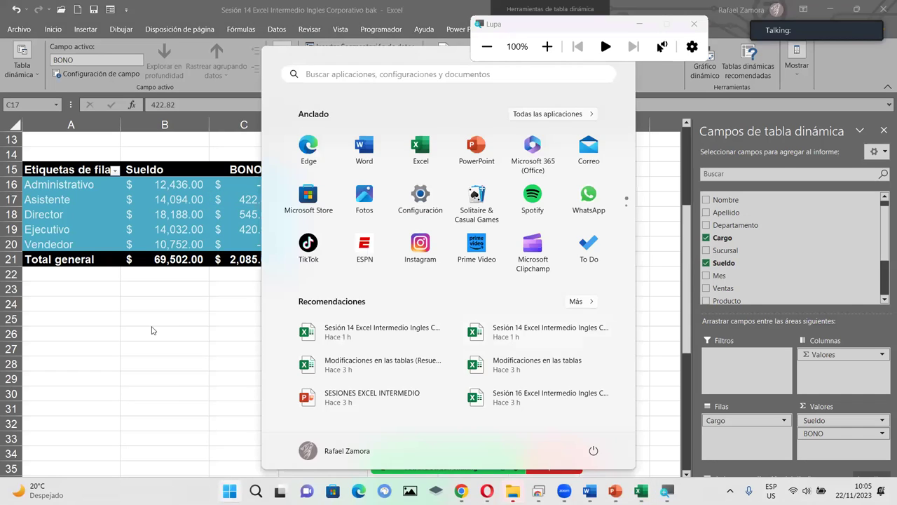
{"action": "left_click", "coordinate": [150, 326]}
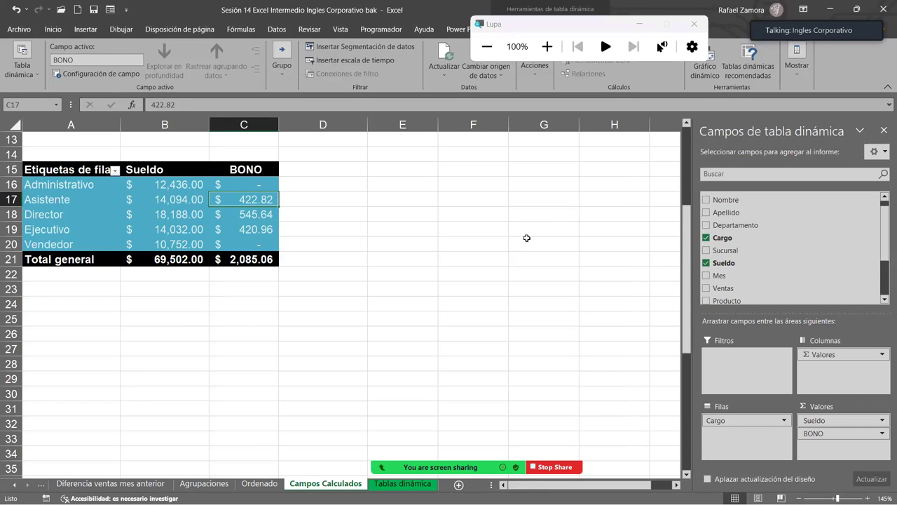
{"action": "scroll", "coordinate": [526, 238], "scroll_direction": "down", "scroll_amount": 1}
{"action": "scroll", "coordinate": [500, 248], "scroll_direction": "down", "scroll_amount": 1}
{"action": "scroll", "coordinate": [494, 251], "scroll_direction": "down", "scroll_amount": 1}
{"action": "scroll", "coordinate": [494, 251], "scroll_direction": "down", "scroll_amount": 1}
{"action": "scroll", "coordinate": [491, 260], "scroll_direction": "down", "scroll_amount": 1}
{"action": "scroll", "coordinate": [465, 370], "scroll_direction": "down", "scroll_amount": 1}
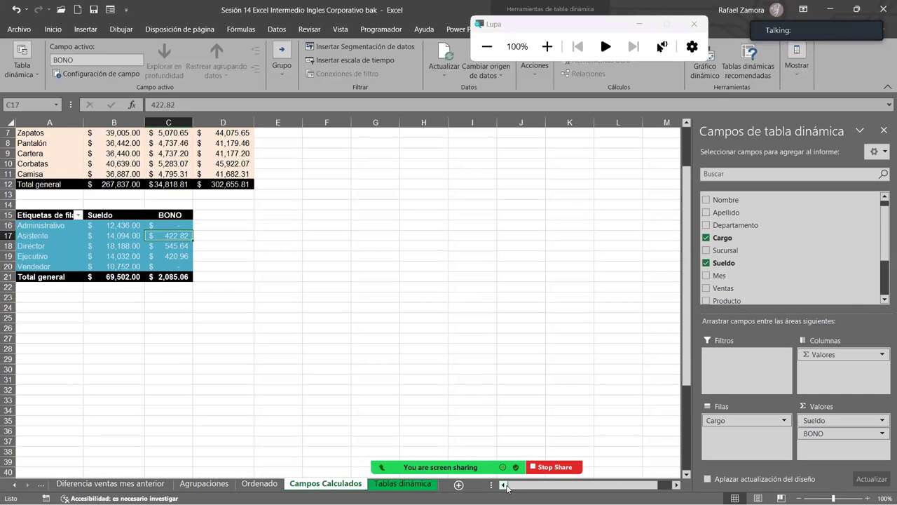
{"action": "scroll", "coordinate": [385, 364], "scroll_direction": "up", "scroll_amount": 2}
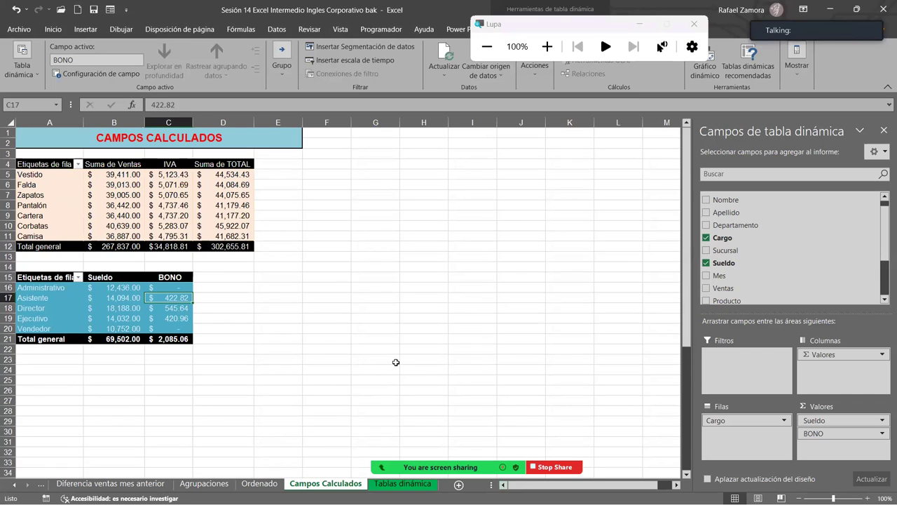
{"action": "left_click_drag", "start_coordinate": [392, 359], "coordinate": [424, 349]}
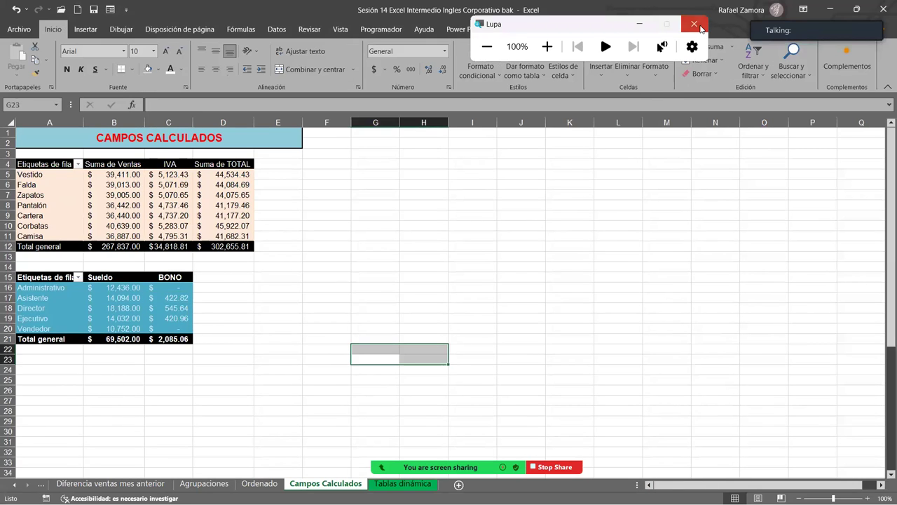
{"action": "left_click", "coordinate": [701, 28]}
{"action": "left_click", "coordinate": [281, 286]}
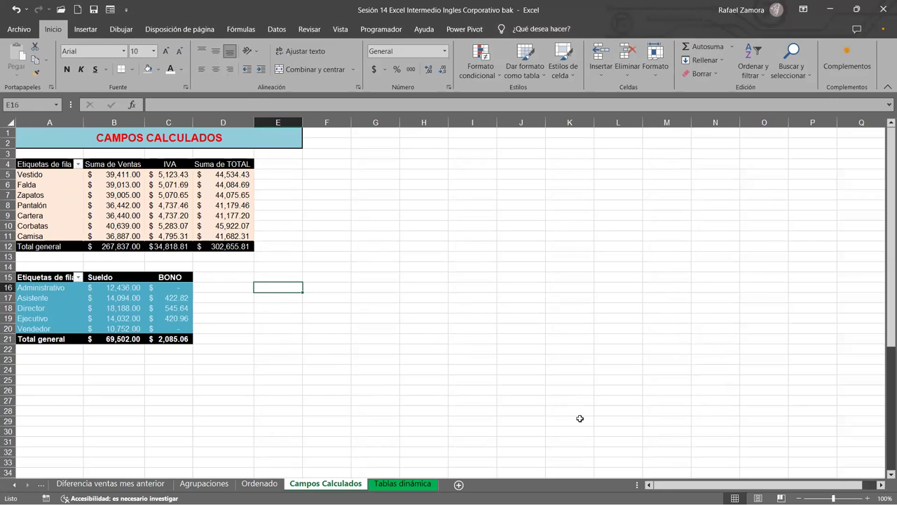